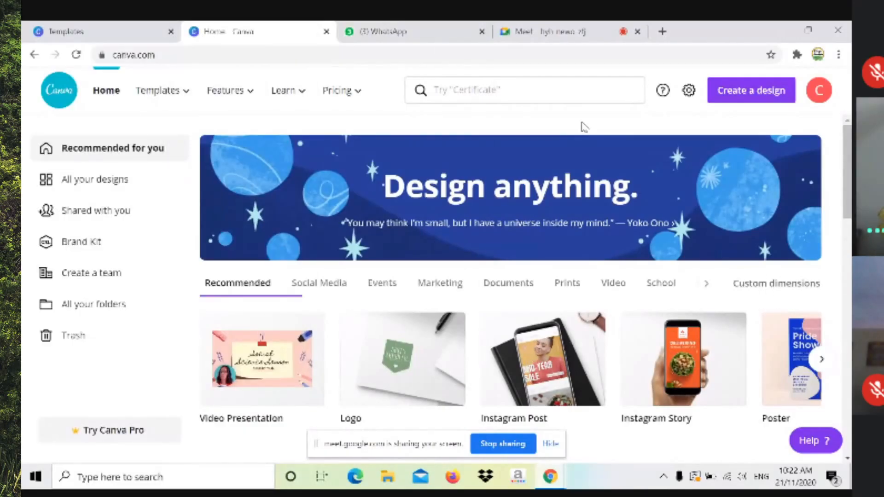
{"action": "left_click", "coordinate": [577, 27]}
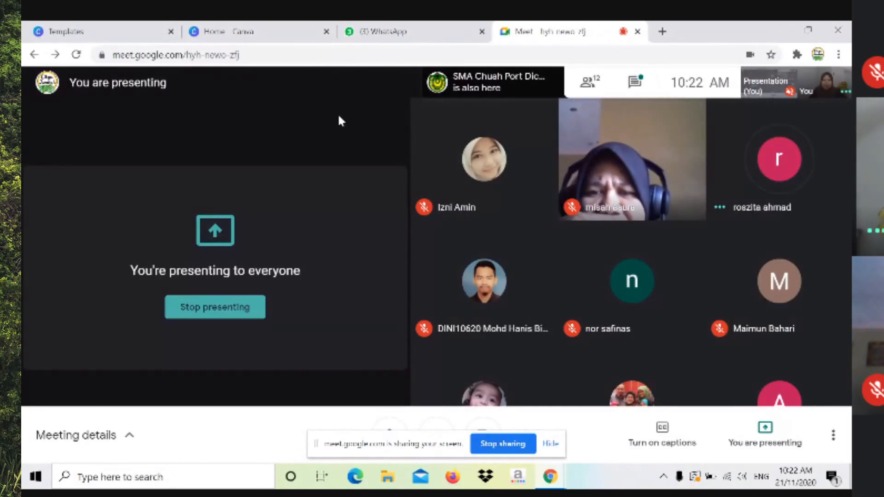
{"action": "left_click", "coordinate": [266, 29]}
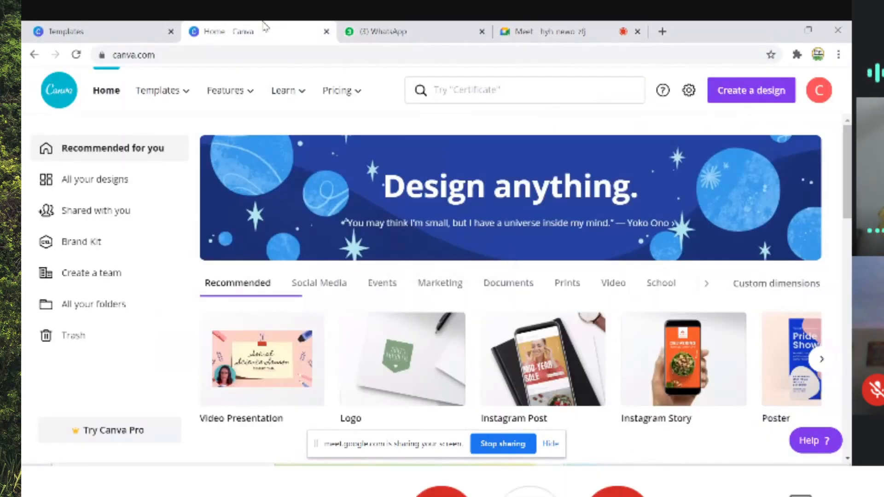
{"action": "mouse_move", "coordinate": [555, 480]}
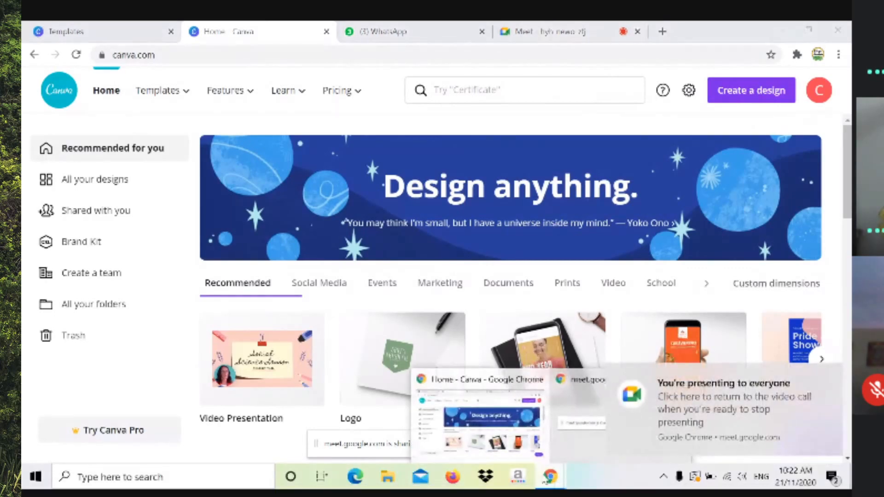
{"action": "left_click", "coordinate": [582, 29]}
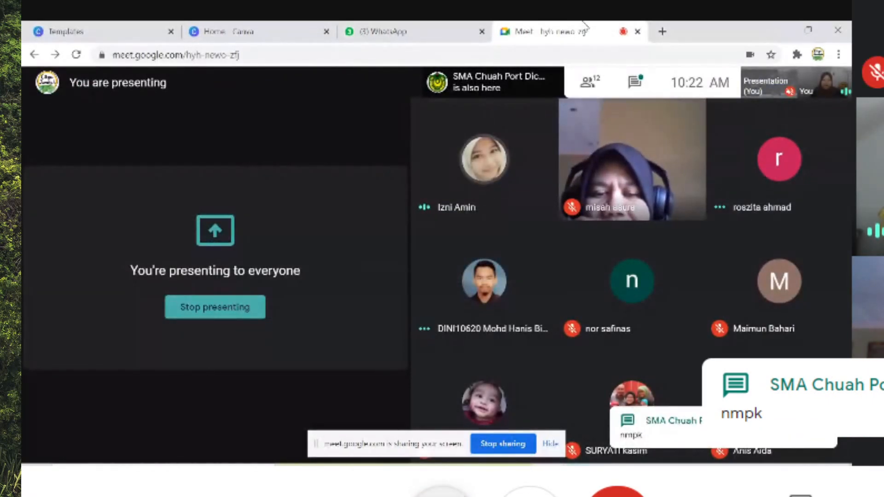
{"action": "left_click", "coordinate": [272, 27]}
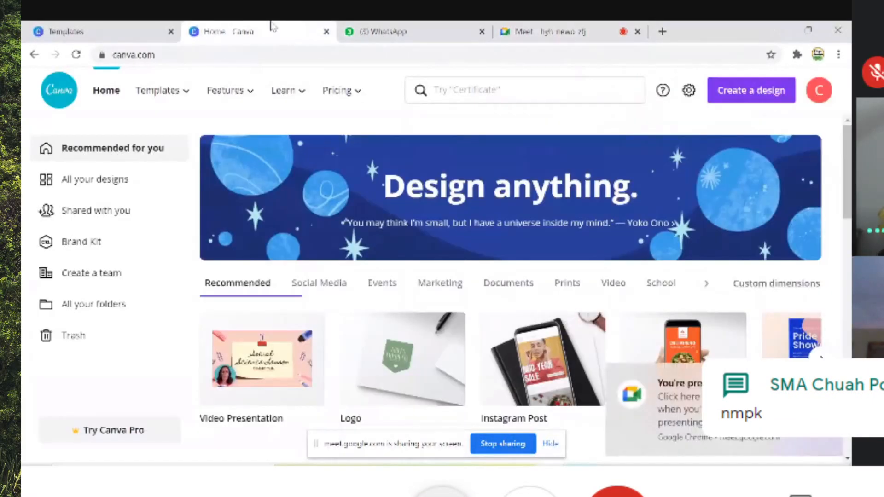
{"action": "mouse_move", "coordinate": [353, 92]}
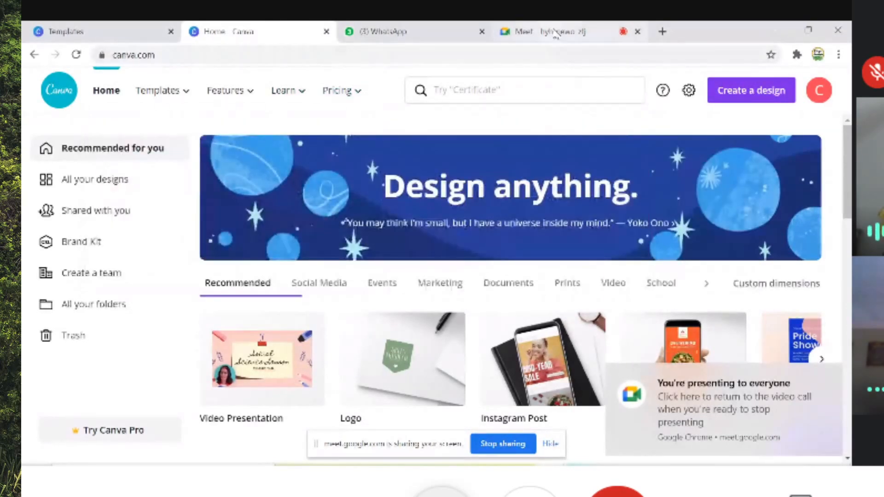
{"action": "left_click", "coordinate": [548, 31]}
{"action": "left_click", "coordinate": [252, 28]}
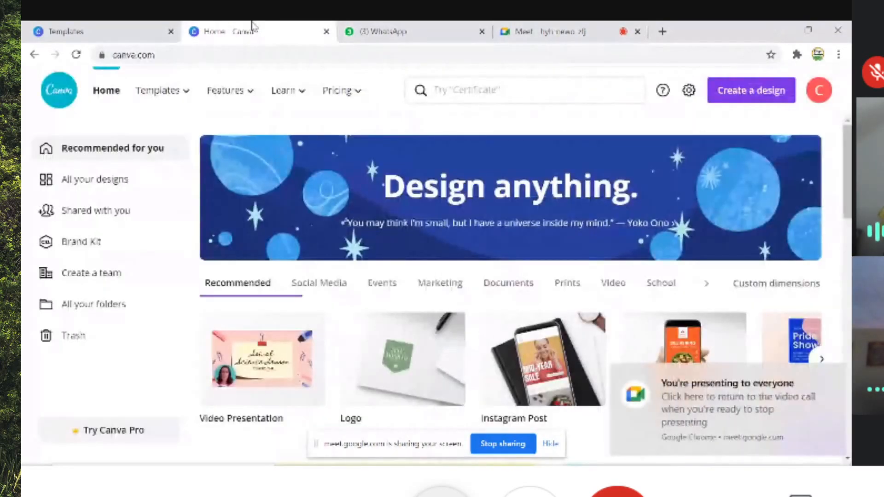
{"action": "left_click", "coordinate": [511, 31]}
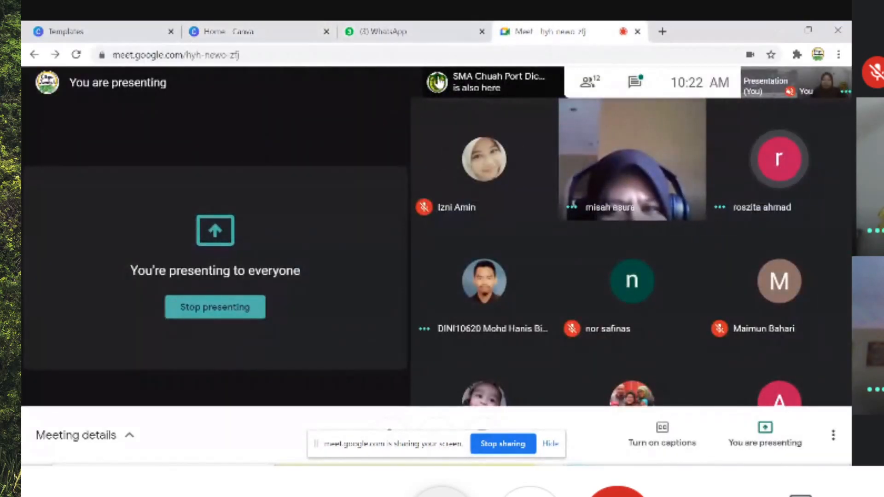
{"action": "left_click", "coordinate": [222, 28]}
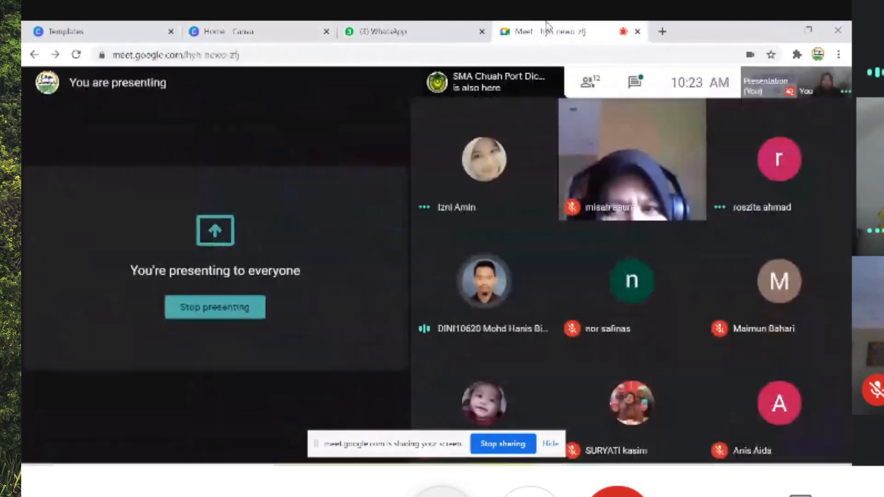
{"action": "left_click", "coordinate": [546, 27]}
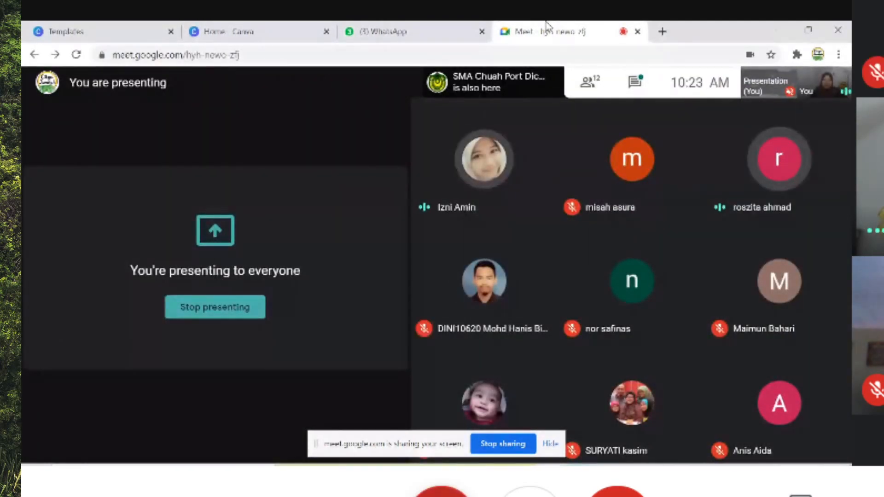
Return to the Canva home page, sign out of the current account and open the login form
{"action": "left_click", "coordinate": [265, 28]}
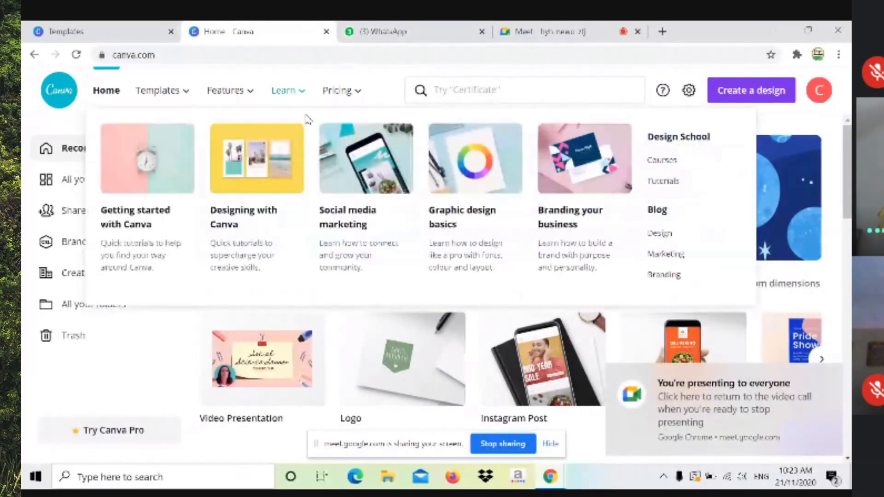
{"action": "left_click", "coordinate": [826, 98]}
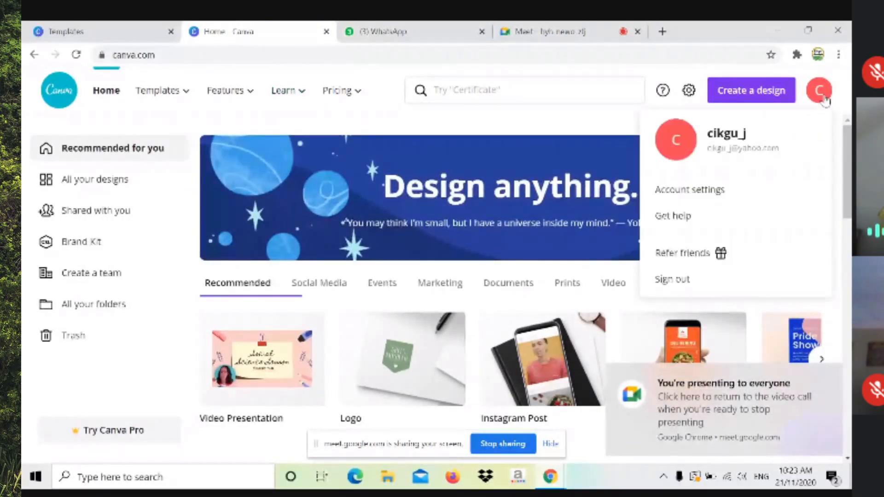
{"action": "left_click", "coordinate": [670, 282]}
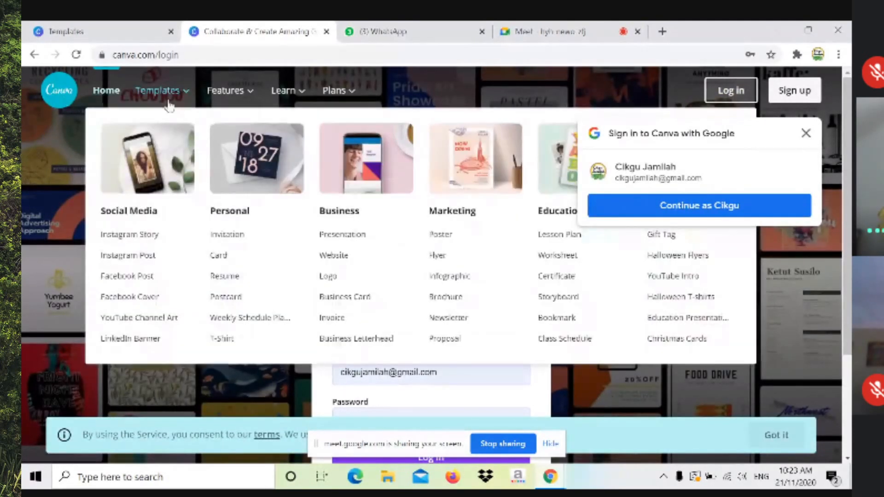
{"action": "left_click", "coordinate": [736, 93]}
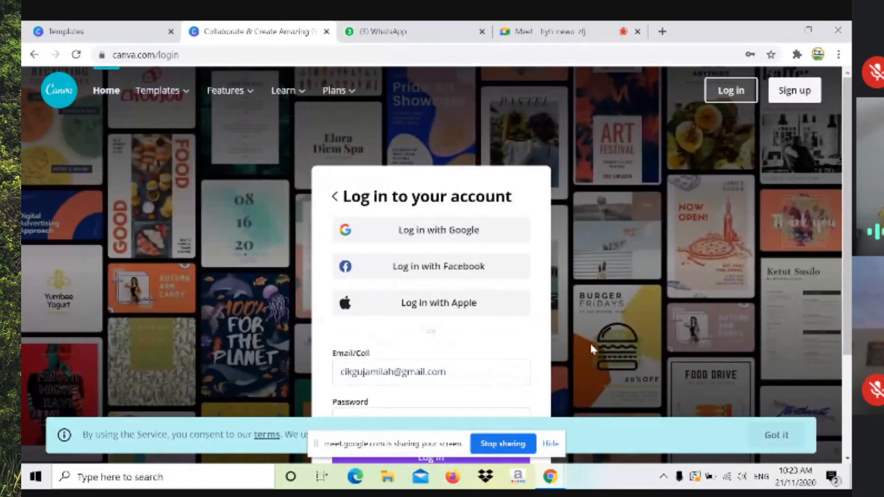
Replace the prefilled login e-mail with the other account's e-mail address
{"action": "scroll", "coordinate": [561, 359], "scroll_direction": "down", "scroll_amount": 3}
{"action": "left_click", "coordinate": [454, 240]}
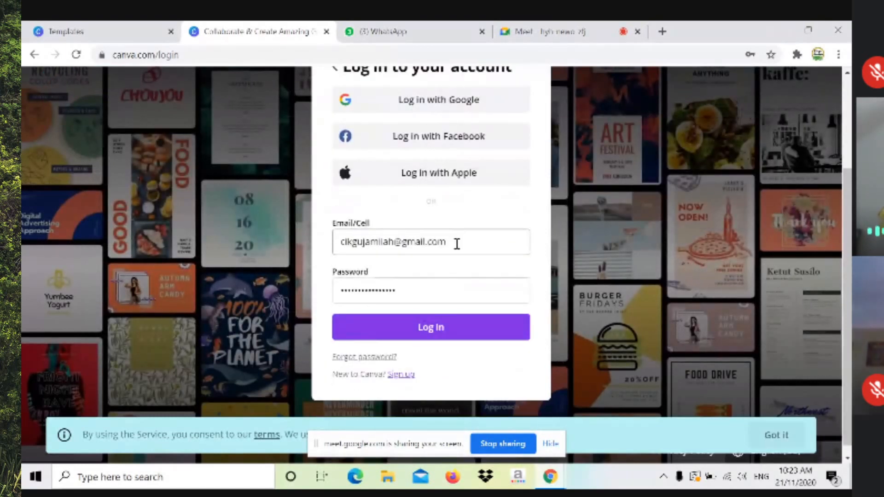
{"action": "left_click_drag", "start_coordinate": [456, 245], "coordinate": [329, 246]}
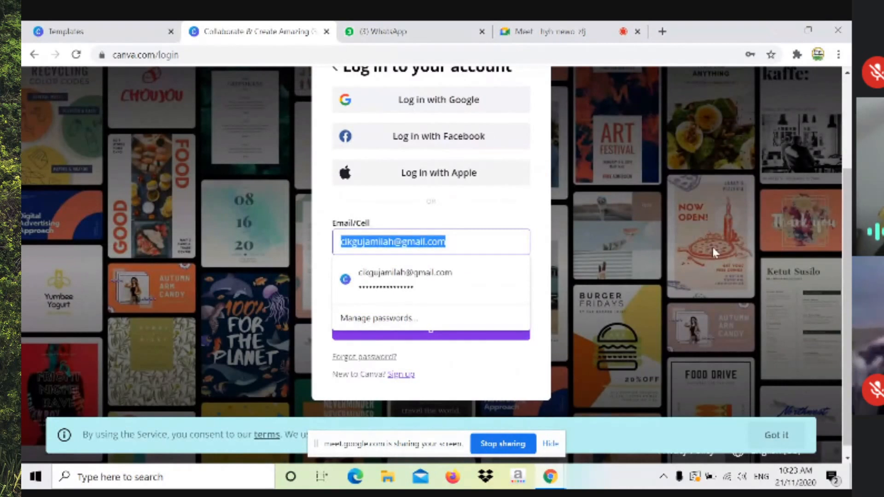
{"action": "type", "text": "cikgu"}
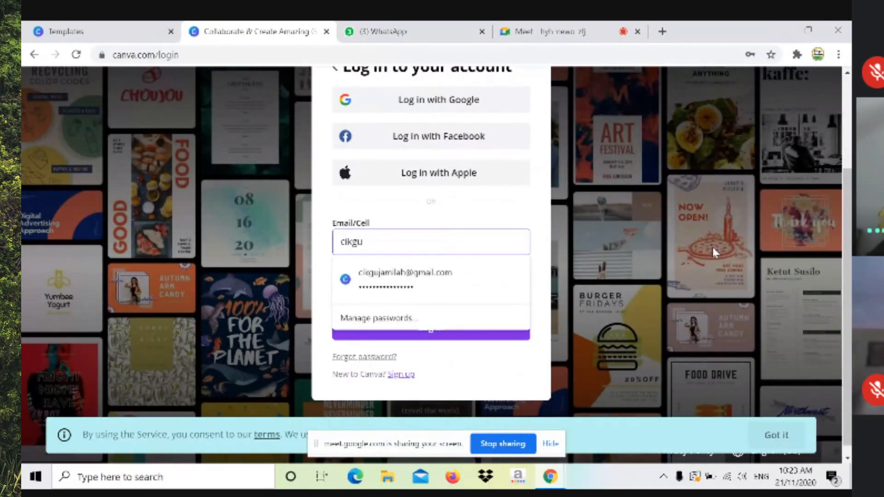
{"action": "type", "text": "_j"}
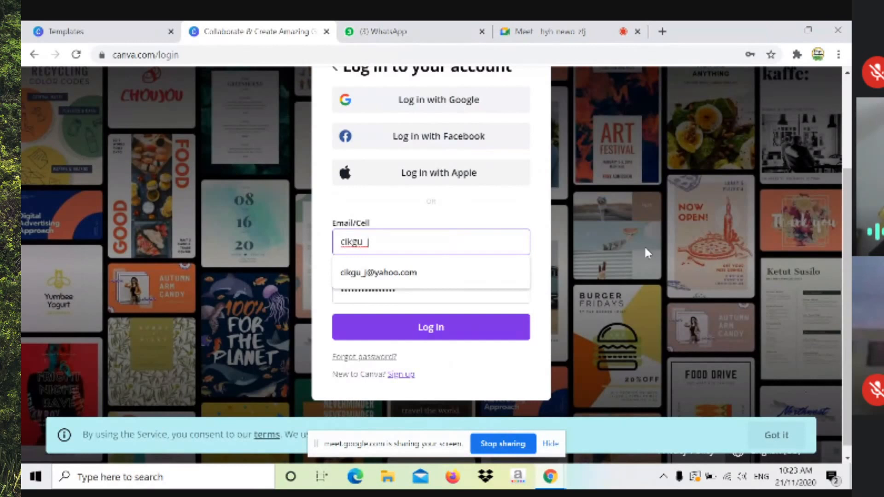
{"action": "left_click", "coordinate": [488, 274]}
Replace the prefilled password with the account password, log in and dismiss the password check warning
{"action": "left_click_drag", "start_coordinate": [407, 292], "coordinate": [335, 293]}
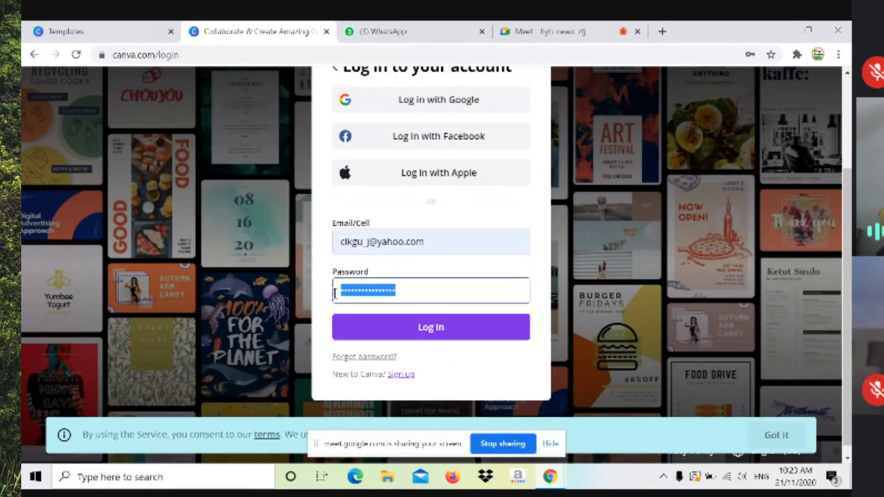
{"action": "type", "text": "******"}
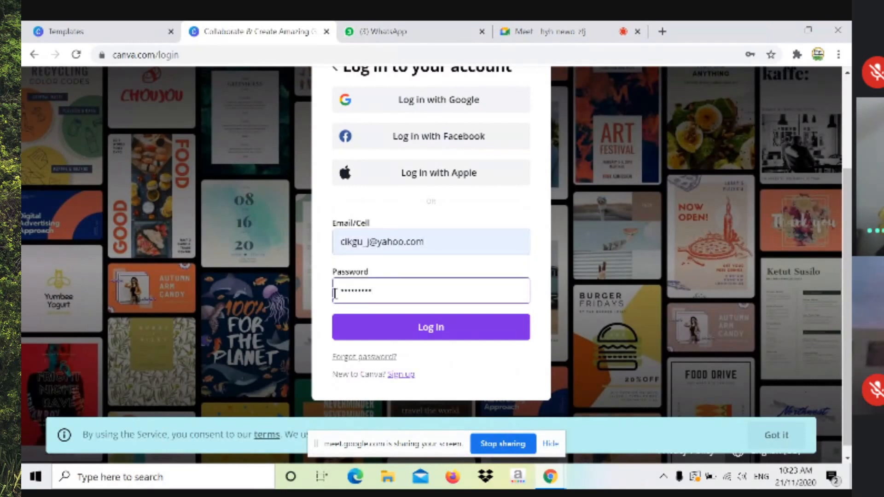
{"action": "scroll", "coordinate": [834, 285], "scroll_direction": "up", "scroll_amount": 3}
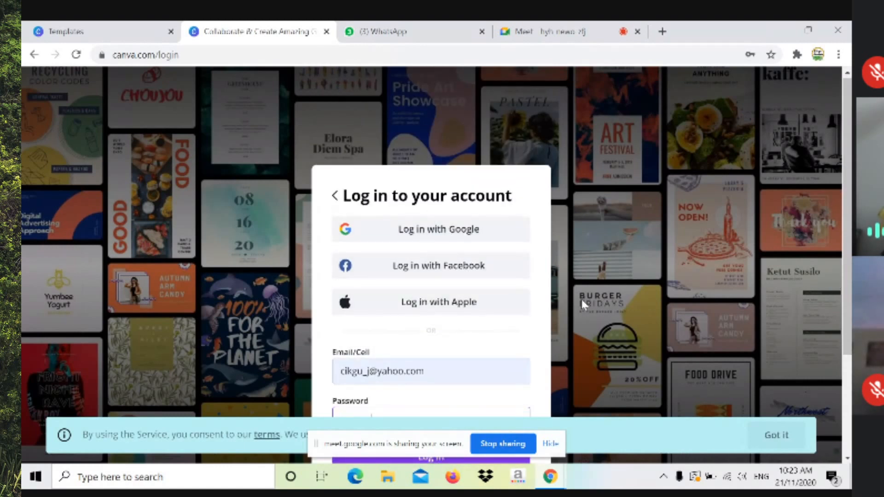
{"action": "scroll", "coordinate": [582, 297], "scroll_direction": "down", "scroll_amount": 3}
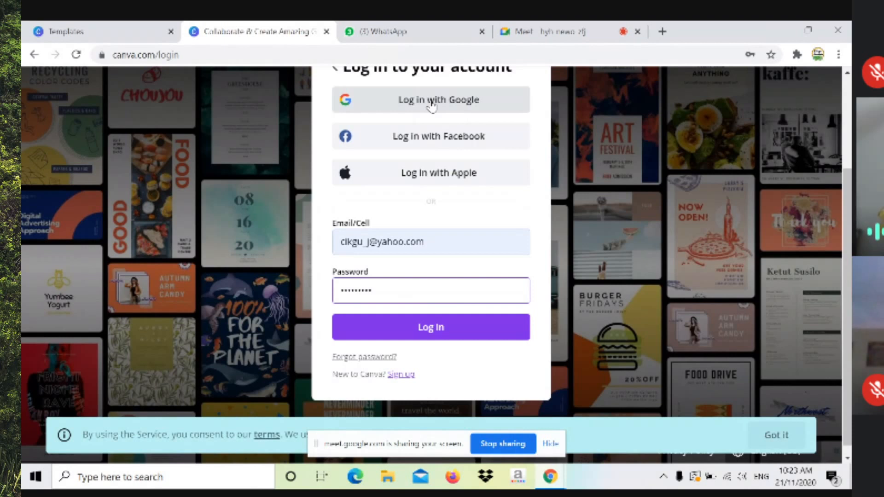
{"action": "left_click", "coordinate": [460, 336]}
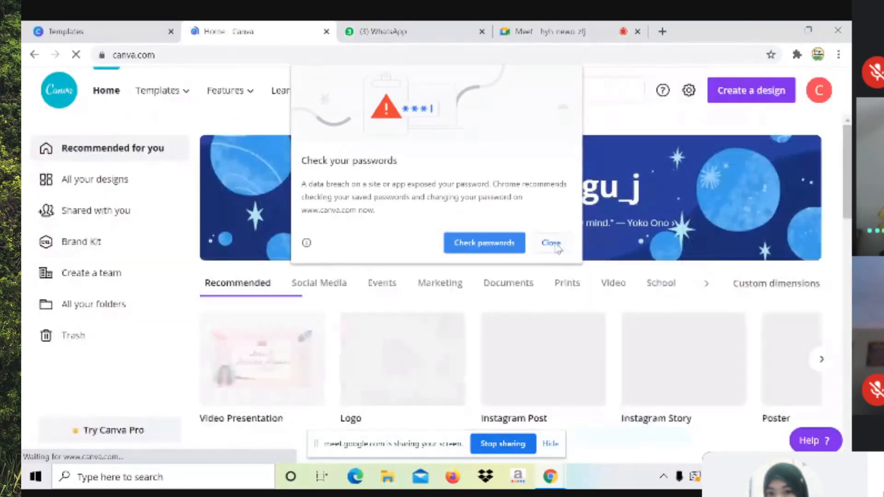
{"action": "left_click", "coordinate": [551, 243]}
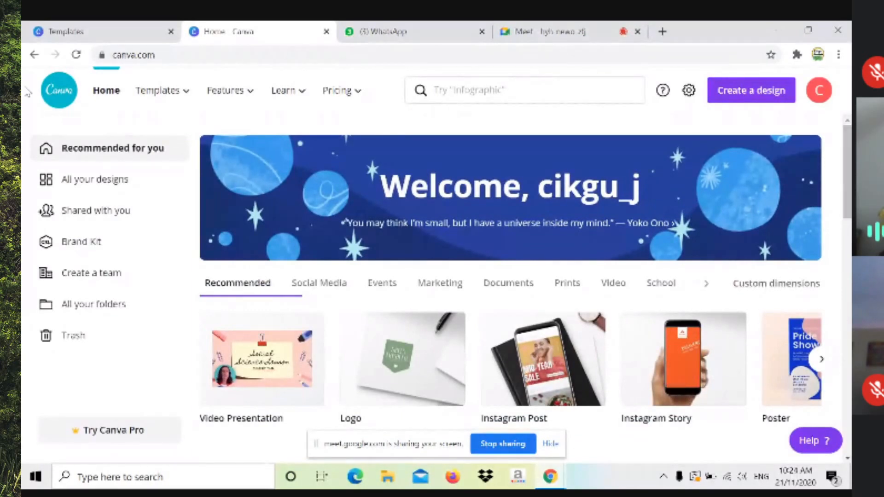
Look through the home page's existing designs and its template categories, including Instagram Posts, Posters, Presentations, Logos and Video Presentations
{"action": "mouse_move", "coordinate": [174, 98]}
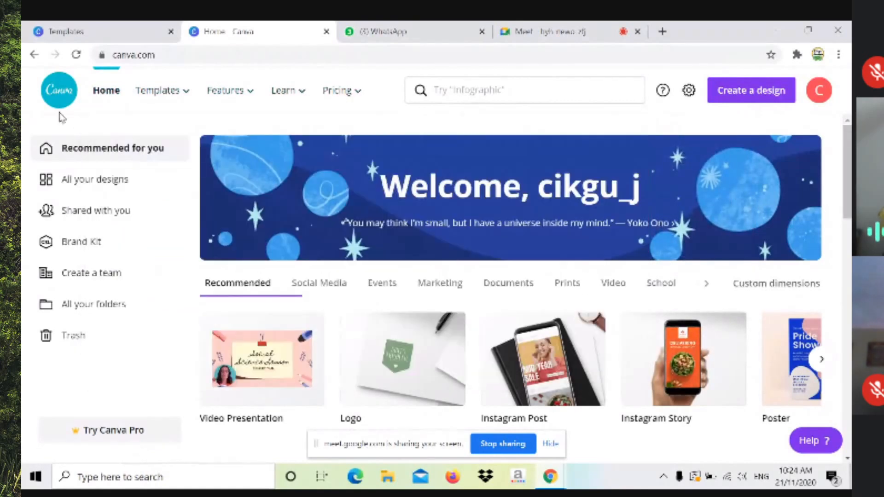
{"action": "scroll", "coordinate": [462, 232], "scroll_direction": "down", "scroll_amount": 5}
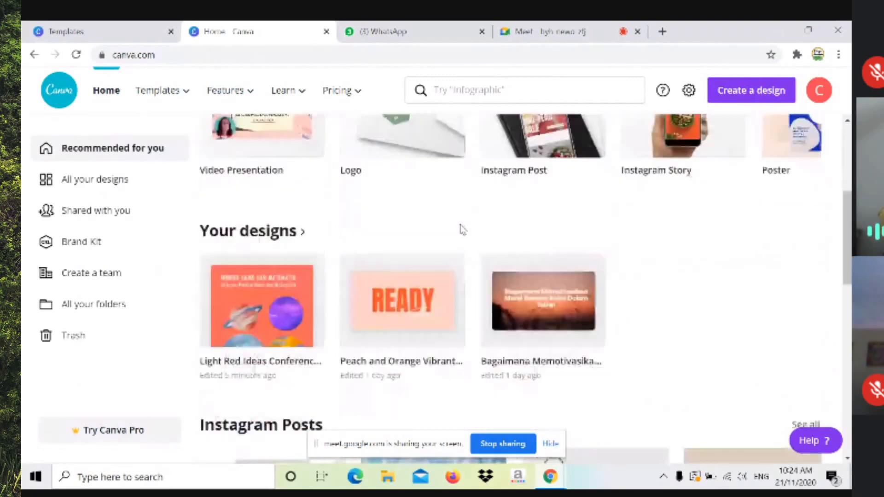
{"action": "scroll", "coordinate": [461, 229], "scroll_direction": "down", "scroll_amount": 8}
{"action": "scroll", "coordinate": [460, 229], "scroll_direction": "up", "scroll_amount": 1}
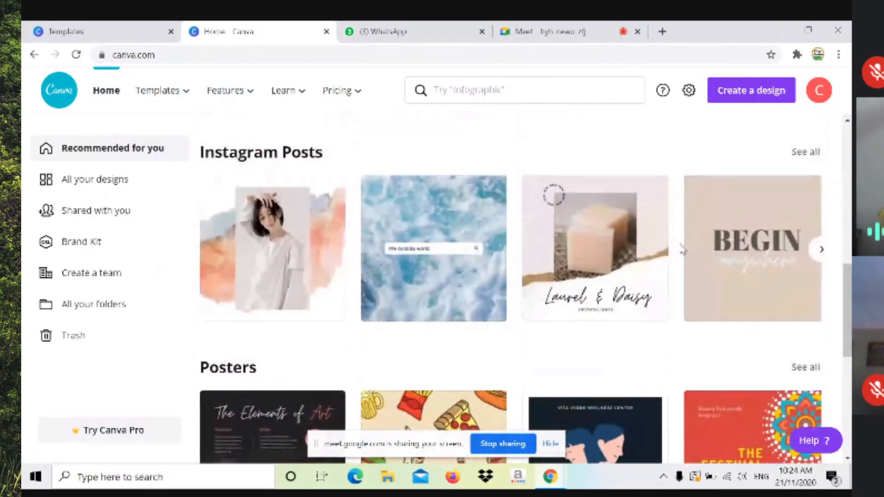
{"action": "scroll", "coordinate": [678, 249], "scroll_direction": "down", "scroll_amount": 5}
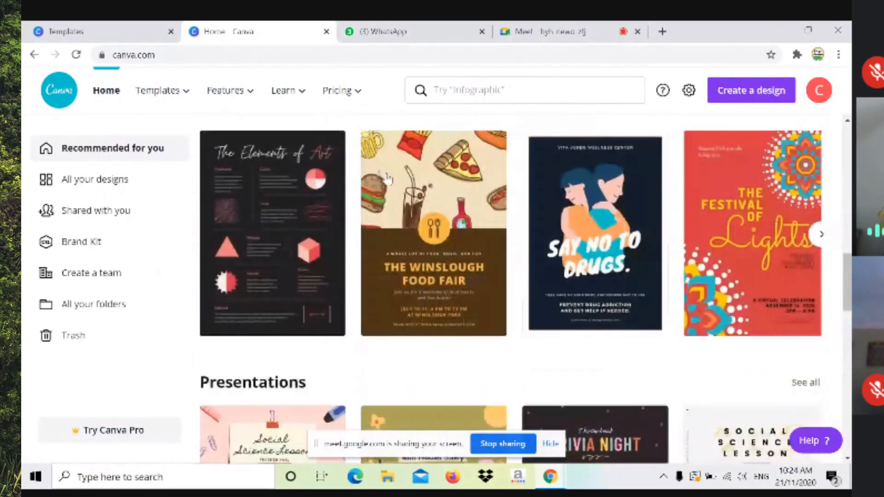
{"action": "scroll", "coordinate": [389, 179], "scroll_direction": "up", "scroll_amount": 2}
{"action": "scroll", "coordinate": [816, 252], "scroll_direction": "down", "scroll_amount": 8}
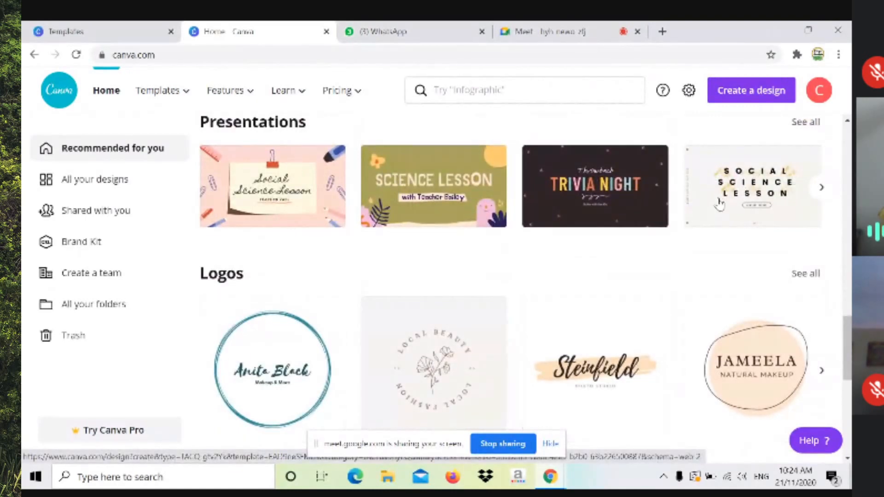
{"action": "scroll", "coordinate": [720, 204], "scroll_direction": "down", "scroll_amount": 3}
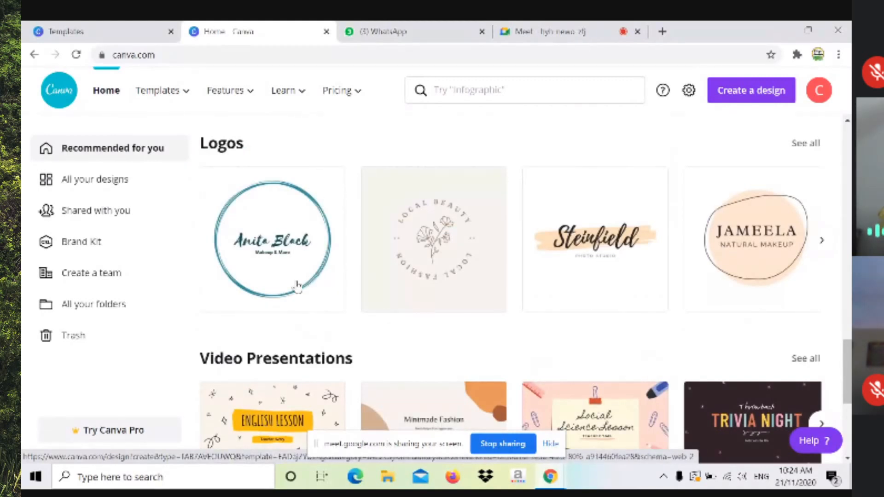
{"action": "scroll", "coordinate": [533, 281], "scroll_direction": "down", "scroll_amount": 5}
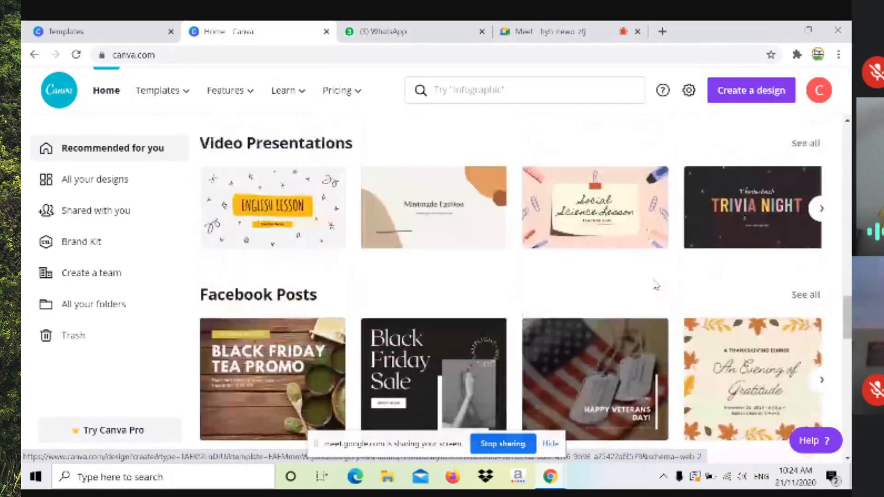
Browse further Infographics templates on the home page and hide the screen-sharing notice
{"action": "scroll", "coordinate": [656, 285], "scroll_direction": "down", "scroll_amount": 8}
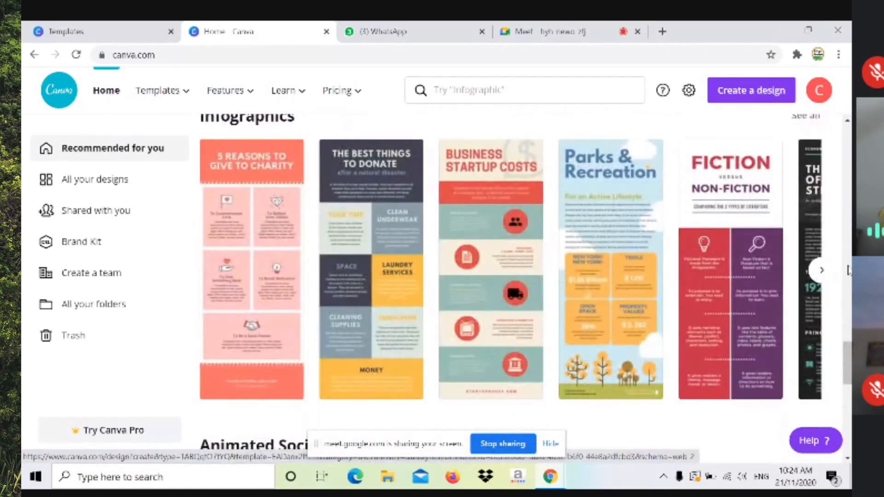
{"action": "left_click", "coordinate": [822, 272]}
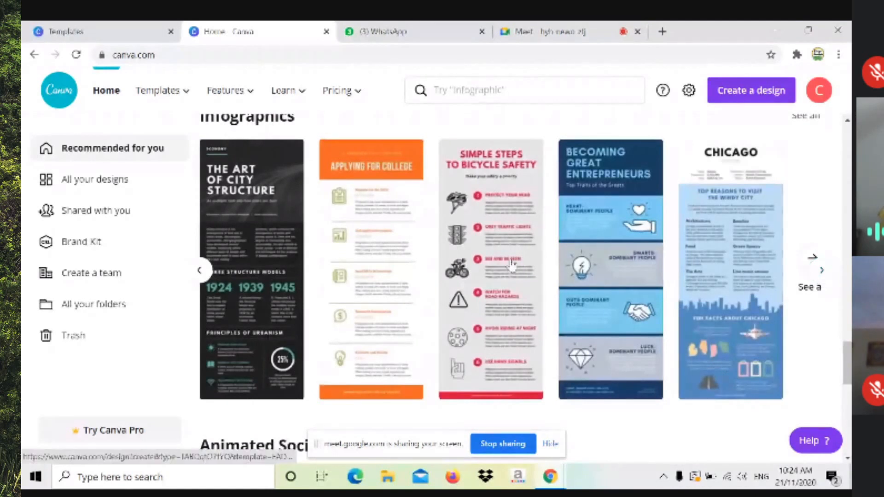
{"action": "left_click", "coordinate": [555, 450]}
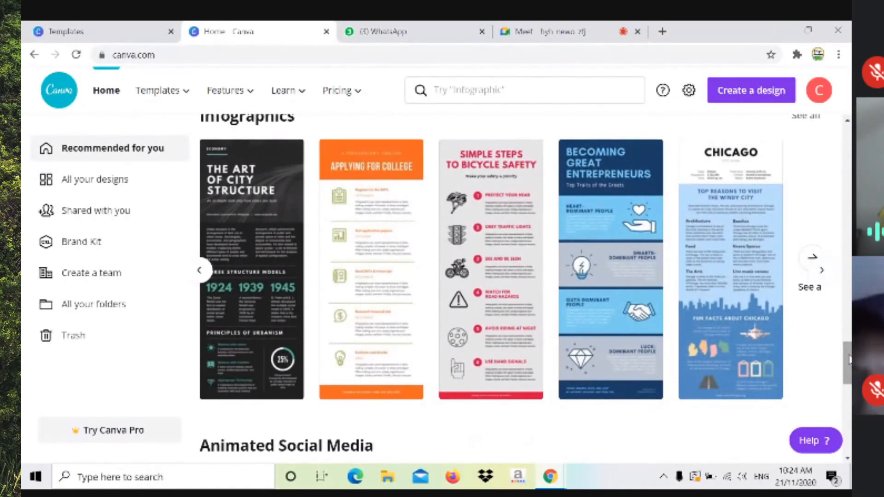
{"action": "scroll", "coordinate": [524, 288], "scroll_direction": "down", "scroll_amount": 2}
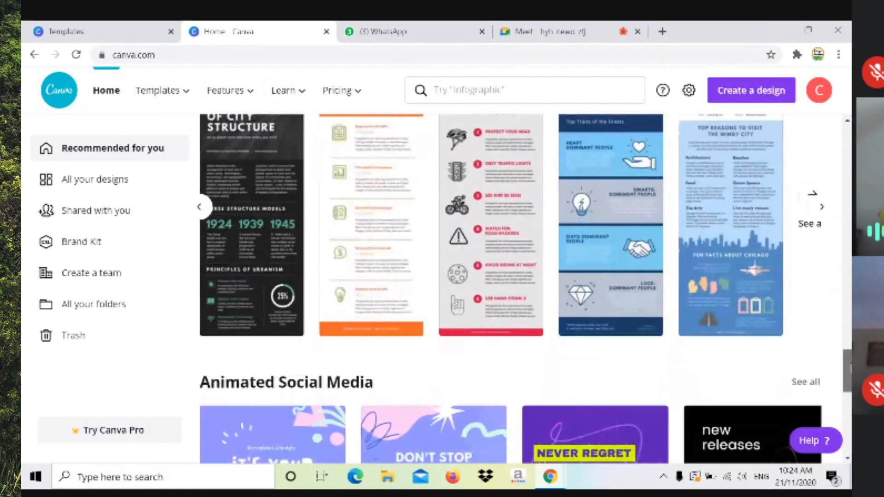
Look through the home page's Animated Social Media, Instagram Stories, Mind Maps, A4 Documents and Facebook Covers templates
{"action": "scroll", "coordinate": [524, 289], "scroll_direction": "down", "scroll_amount": 2}
{"action": "scroll", "coordinate": [524, 288], "scroll_direction": "down", "scroll_amount": 2}
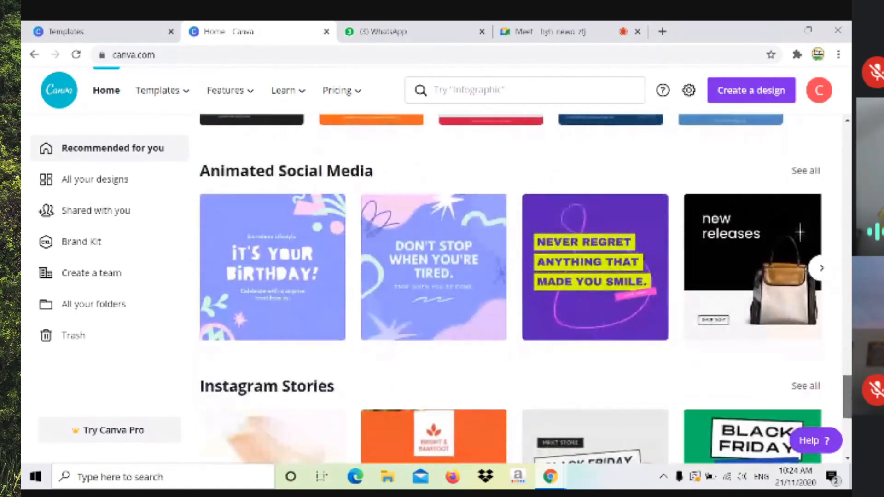
{"action": "scroll", "coordinate": [524, 289], "scroll_direction": "down", "scroll_amount": 1}
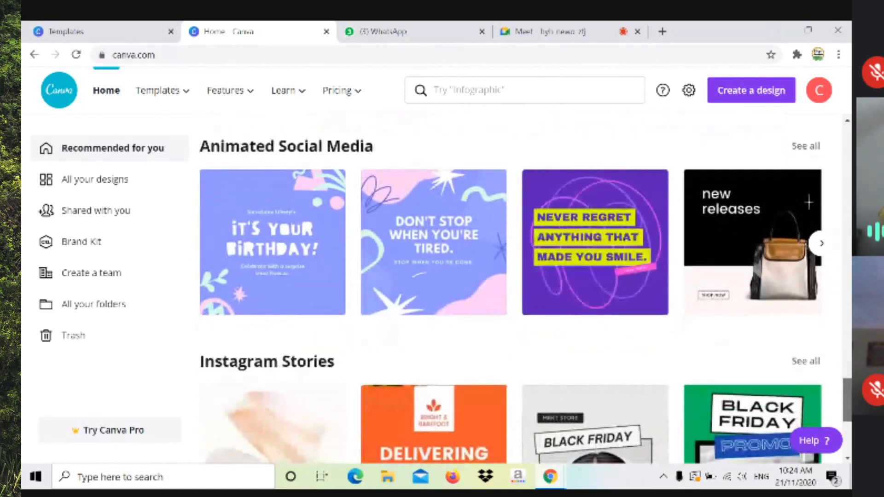
{"action": "scroll", "coordinate": [524, 289], "scroll_direction": "down", "scroll_amount": 3}
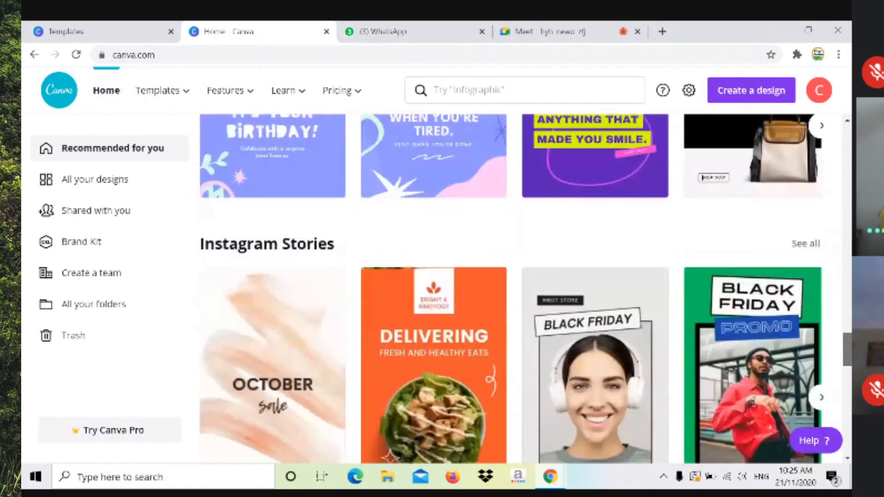
{"action": "scroll", "coordinate": [524, 289], "scroll_direction": "up", "scroll_amount": 5}
{"action": "scroll", "coordinate": [524, 288], "scroll_direction": "down", "scroll_amount": 8}
{"action": "scroll", "coordinate": [572, 318], "scroll_direction": "down", "scroll_amount": 3}
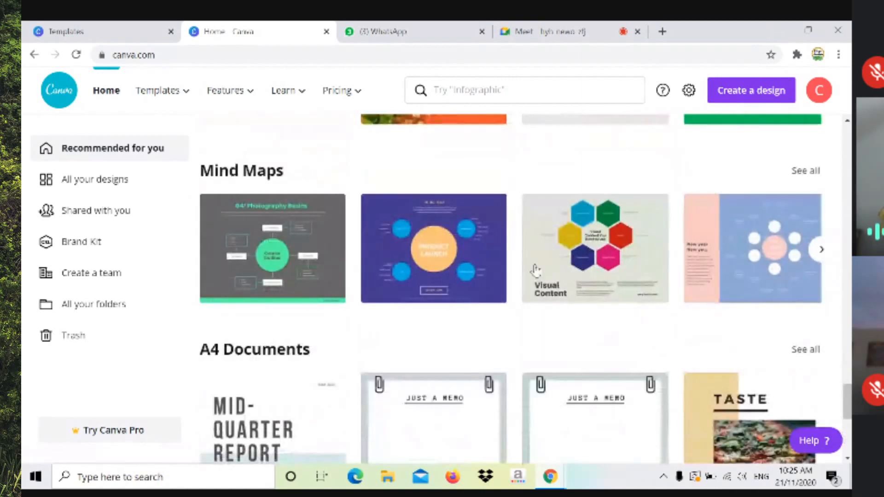
{"action": "scroll", "coordinate": [663, 288], "scroll_direction": "down", "scroll_amount": 4}
{"action": "scroll", "coordinate": [663, 288], "scroll_direction": "down", "scroll_amount": 1}
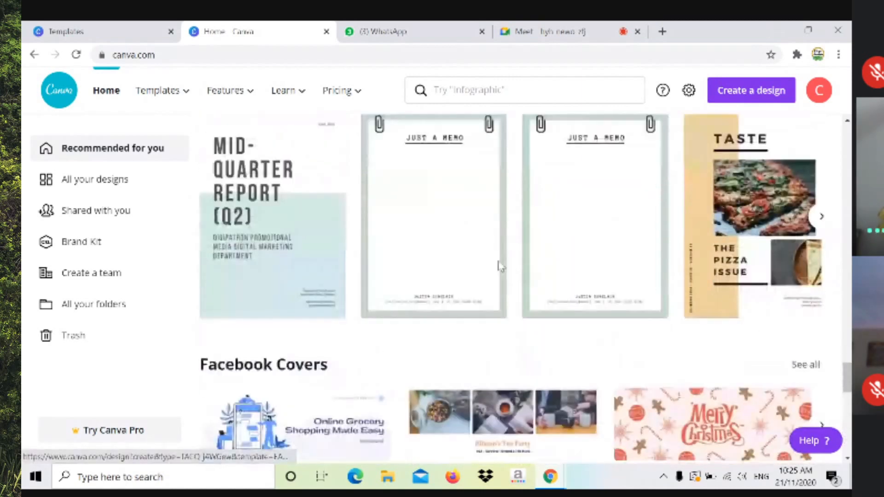
{"action": "scroll", "coordinate": [487, 223], "scroll_direction": "up", "scroll_amount": 3}
{"action": "scroll", "coordinate": [676, 213], "scroll_direction": "down", "scroll_amount": 2}
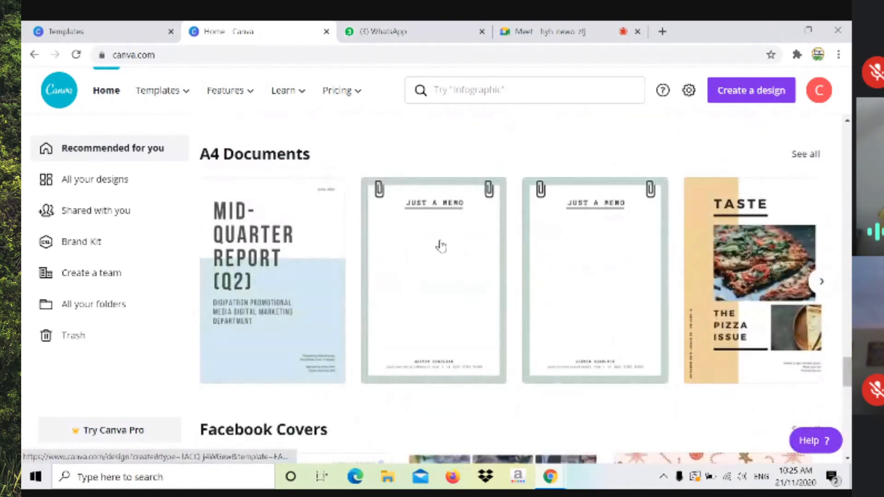
{"action": "mouse_move", "coordinate": [163, 99]}
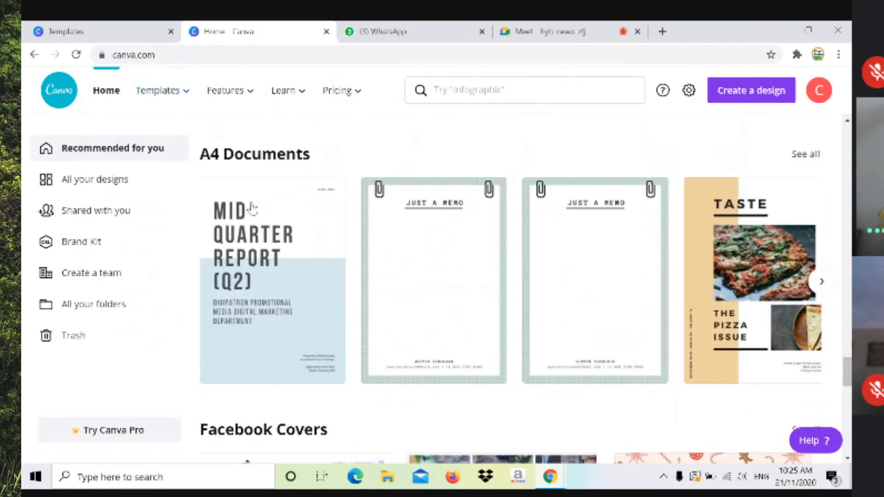
{"action": "scroll", "coordinate": [230, 136], "scroll_direction": "down", "scroll_amount": 1}
{"action": "scroll", "coordinate": [258, 135], "scroll_direction": "up", "scroll_amount": 1}
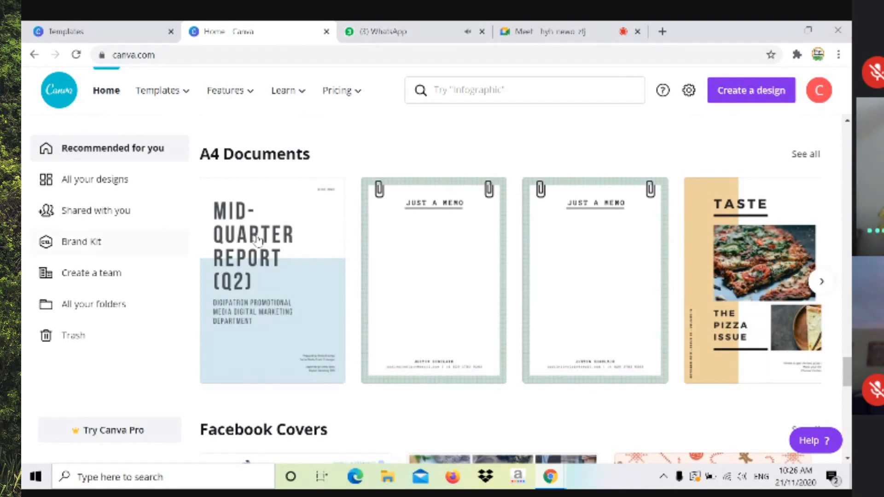
Check the WhatsApp group chat and the Google Meet call, and return to the Canva home page
{"action": "mouse_move", "coordinate": [194, 91]}
{"action": "left_click", "coordinate": [392, 32]}
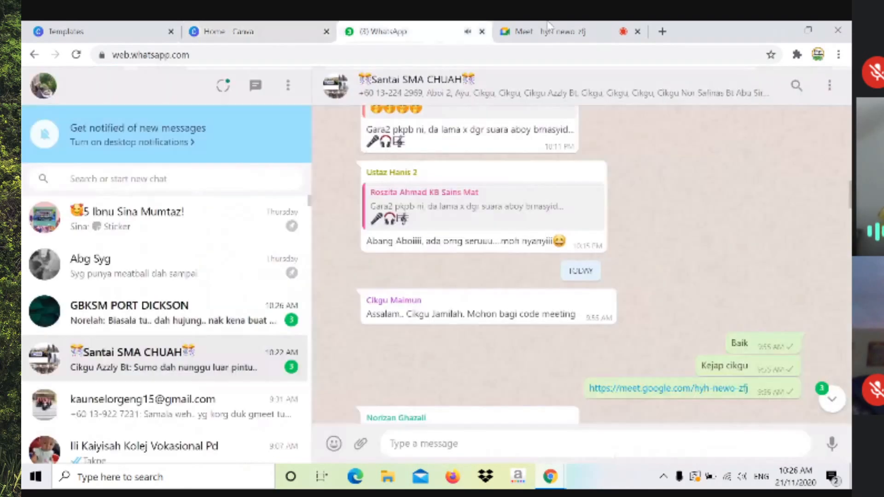
{"action": "left_click", "coordinate": [520, 34]}
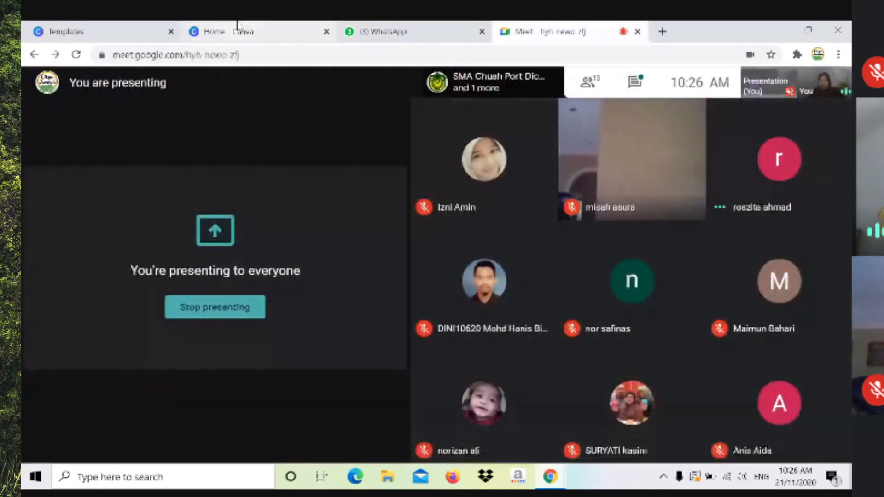
{"action": "left_click", "coordinate": [237, 28]}
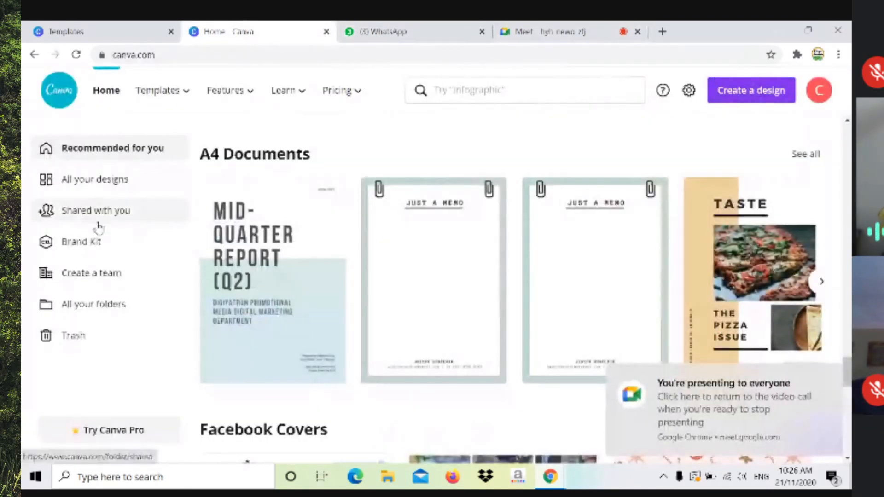
Open the Poster templates from the Marketing category and check the chat in the Google Meet call
{"action": "mouse_move", "coordinate": [157, 95]}
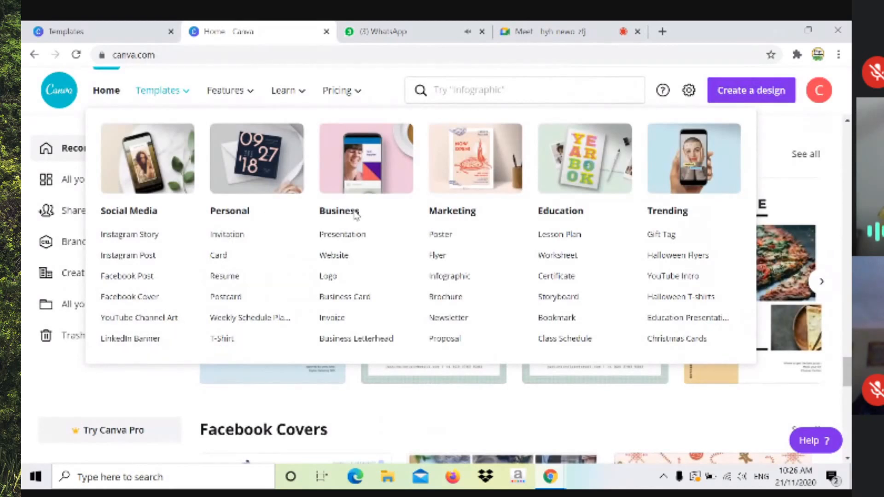
{"action": "left_click", "coordinate": [441, 235]}
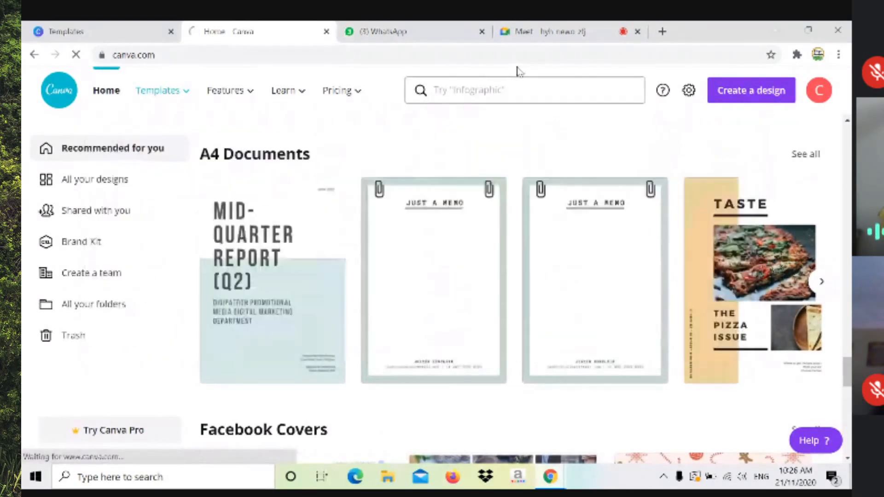
{"action": "left_click", "coordinate": [548, 31]}
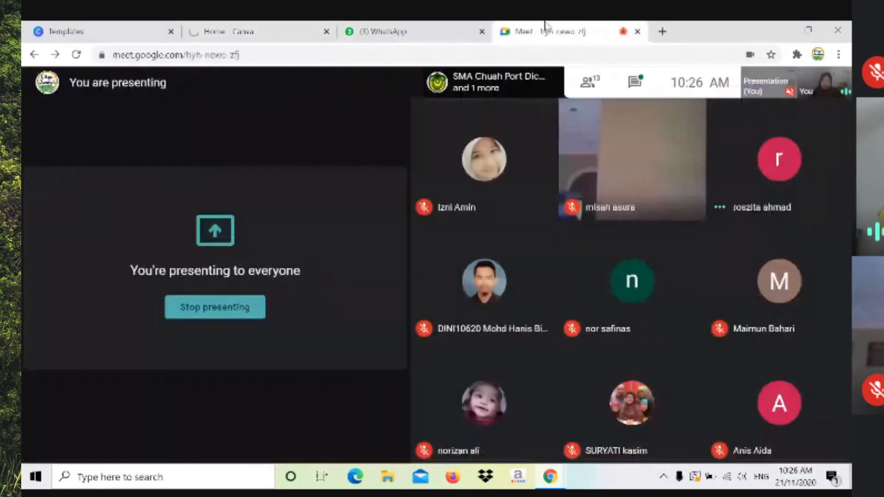
{"action": "left_click", "coordinate": [633, 82]}
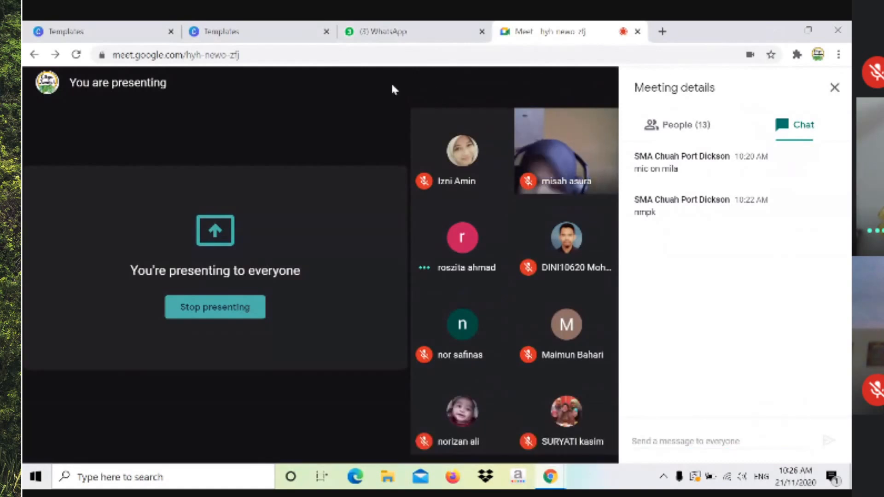
Close the duplicate Canva templates page and start a design from the Light Red Ideas Conference Business Poster template
{"action": "left_click", "coordinate": [236, 25]}
{"action": "left_click", "coordinate": [81, 23]}
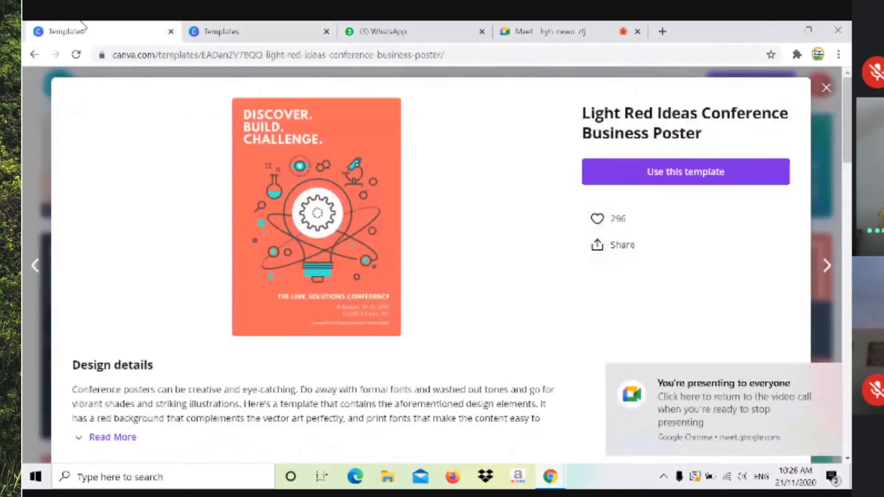
{"action": "left_click", "coordinate": [326, 32]}
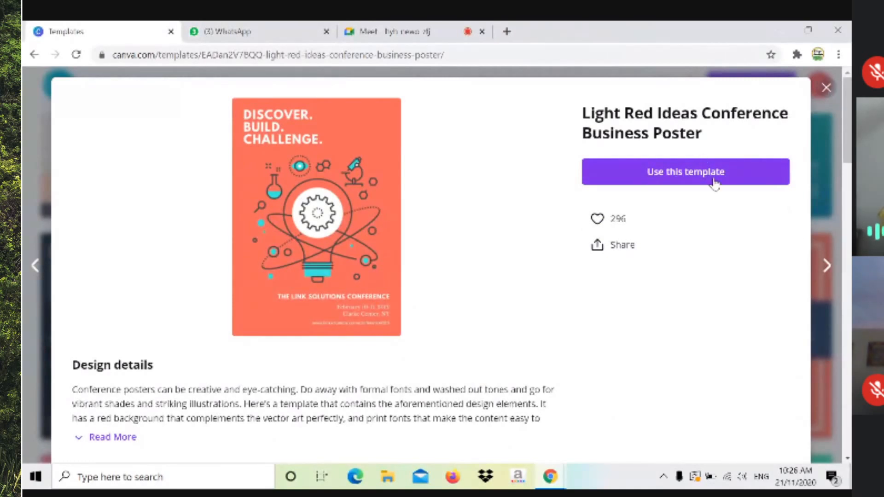
{"action": "left_click", "coordinate": [699, 178]}
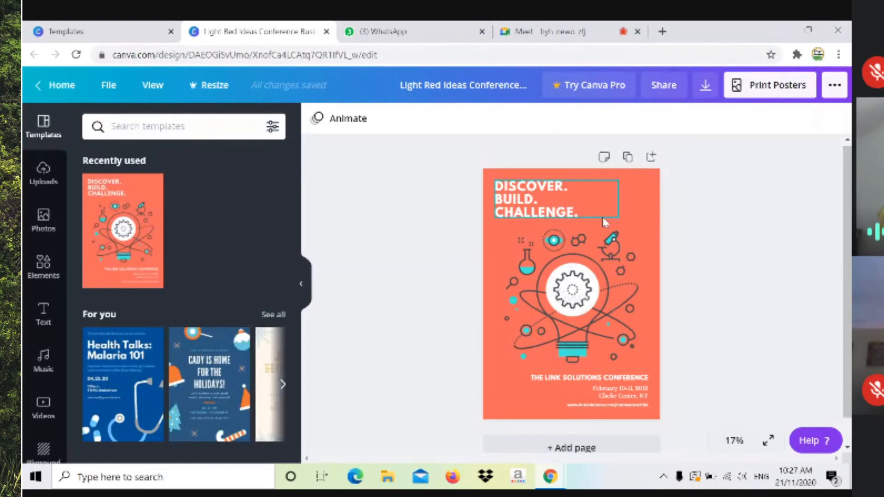
Set the poster zoom to 25% and delete the light bulb and gear illustration in its middle
{"action": "left_click", "coordinate": [583, 291]}
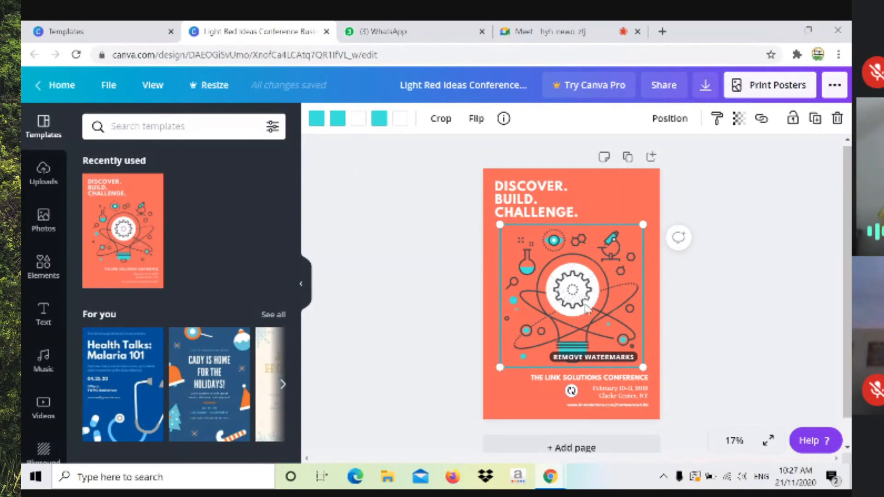
{"action": "left_click", "coordinate": [734, 441]}
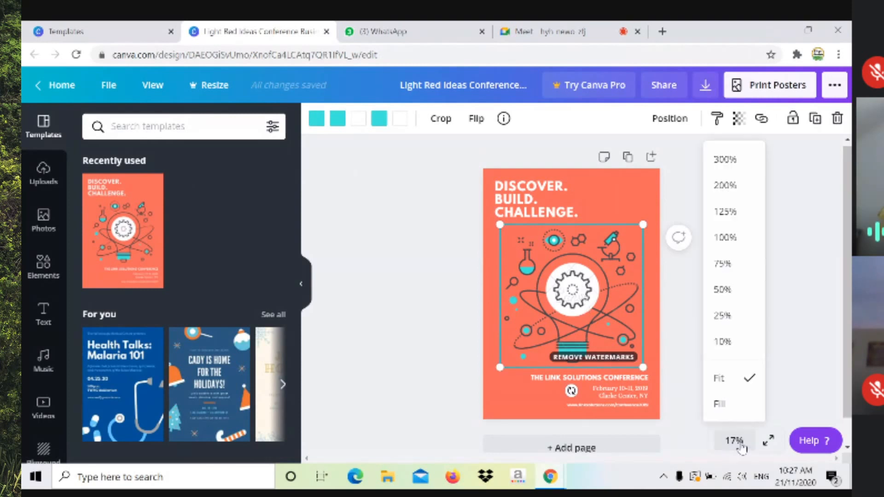
{"action": "left_click", "coordinate": [742, 316]}
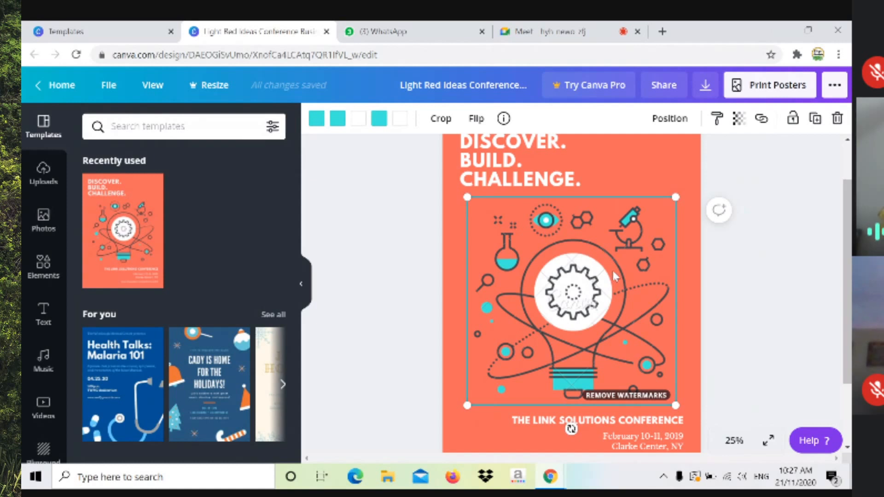
{"action": "left_click", "coordinate": [837, 118]}
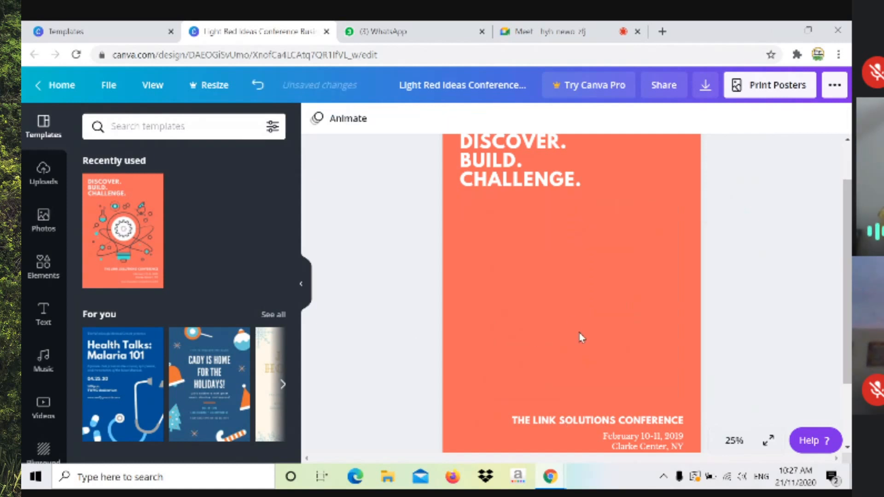
Collapse the templates list and replace the poster heading "DISCOVER. BUILD. CHALLENGE." with "MINGGU SAINS DAN MATEMATIK"
{"action": "scroll", "coordinate": [784, 303], "scroll_direction": "up", "scroll_amount": 2}
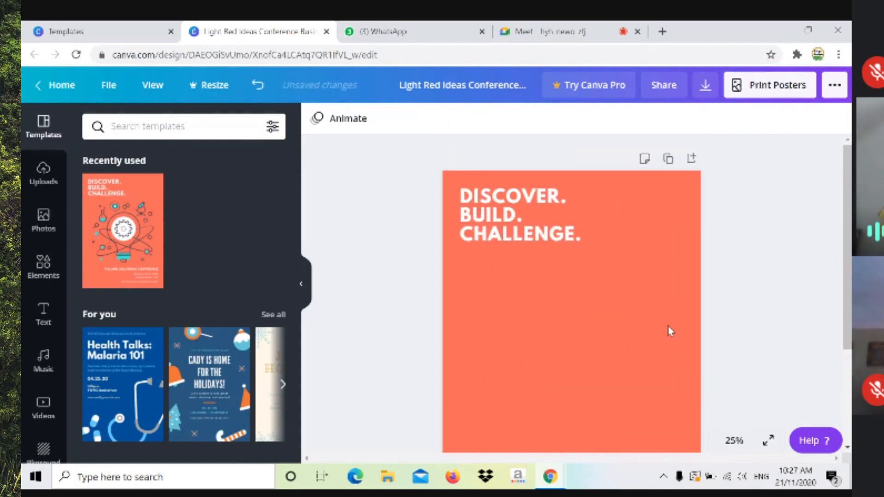
{"action": "left_click", "coordinate": [602, 235]}
{"action": "double_click", "coordinate": [597, 232]}
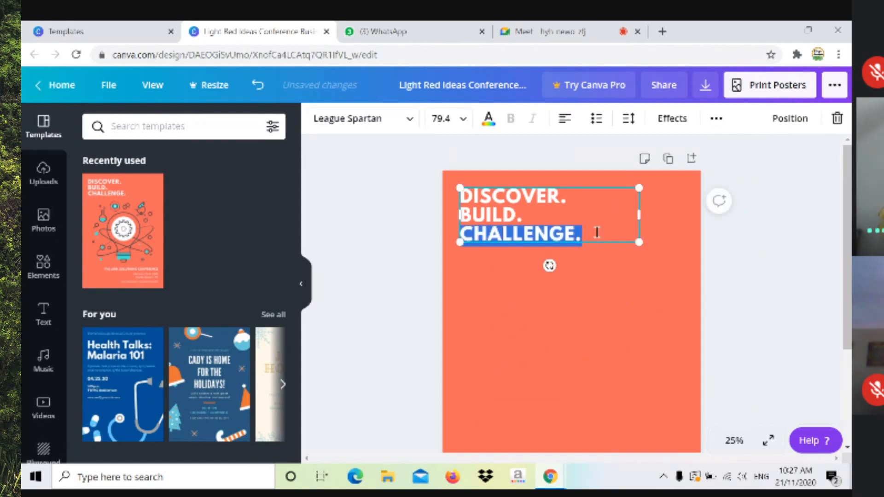
{"action": "key", "text": "Escape"}
{"action": "left_click", "coordinate": [301, 284]}
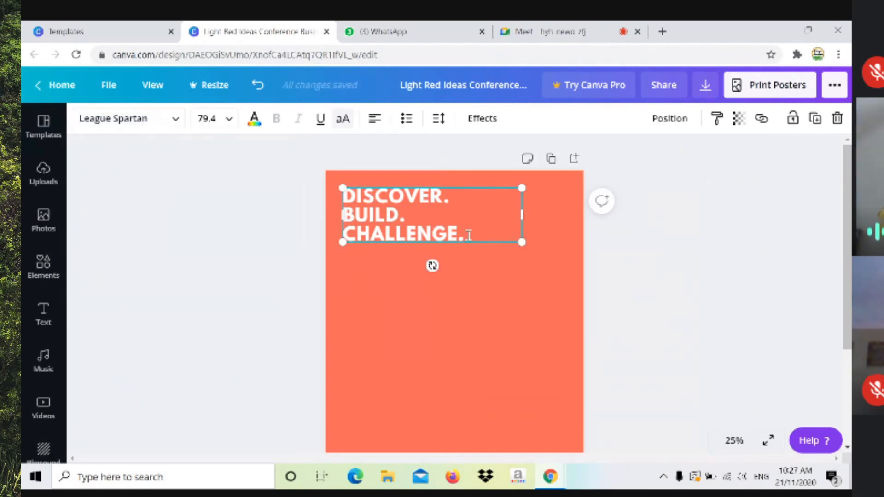
{"action": "left_click_drag", "start_coordinate": [471, 233], "coordinate": [336, 198]}
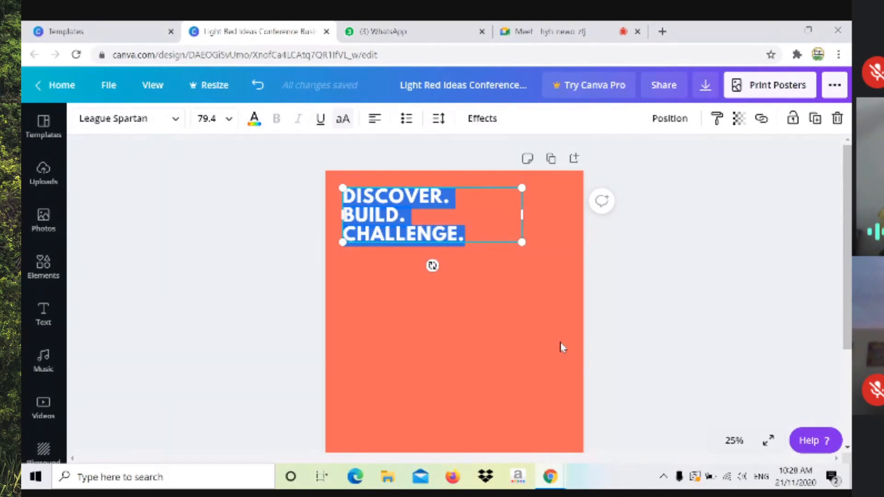
{"action": "key", "text": "BackSpace"}
{"action": "type", "text": "MINGGU SAINS DAN MATEMATIK"}
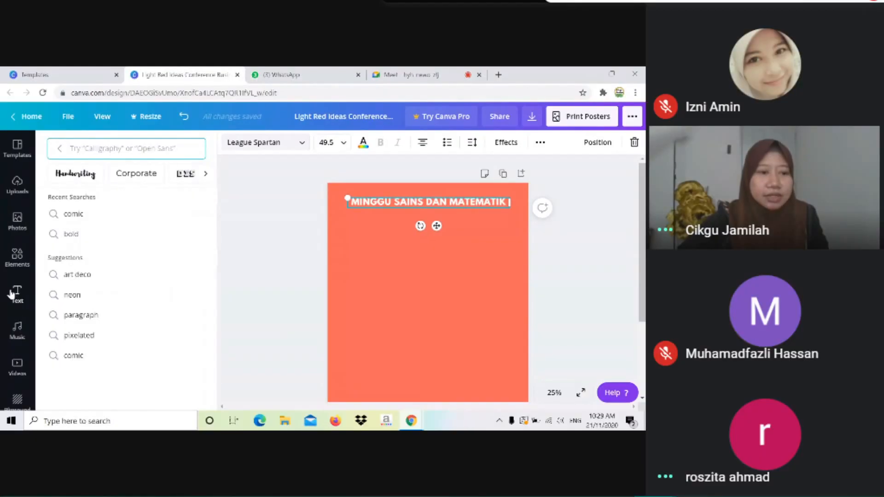
Browse the ready-made text styles that can be added to the poster
{"action": "left_click", "coordinate": [16, 293]}
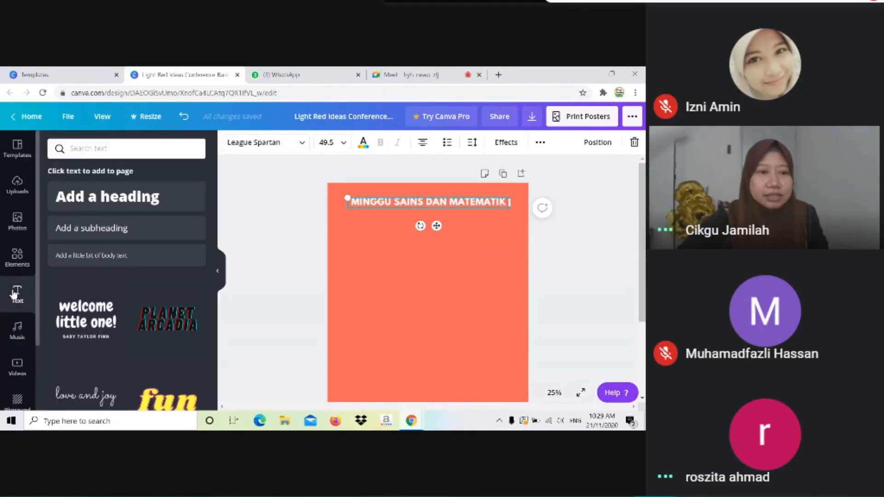
{"action": "scroll", "coordinate": [192, 205], "scroll_direction": "down", "scroll_amount": 3}
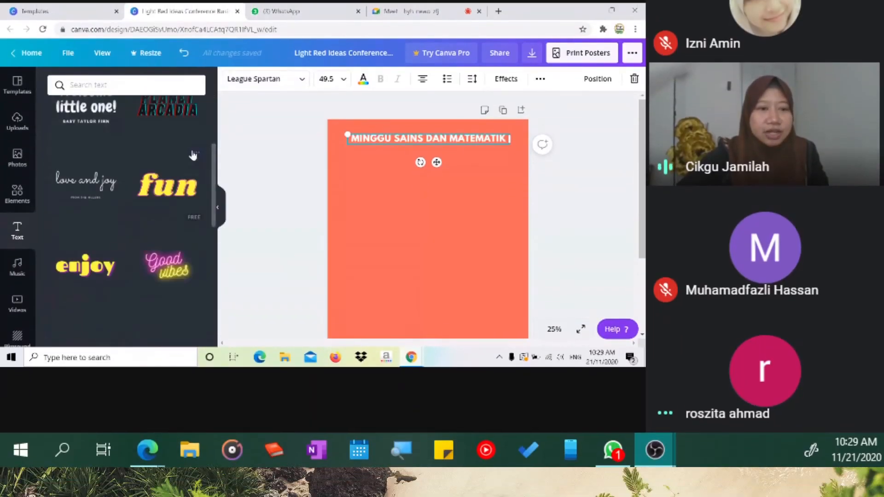
{"action": "scroll", "coordinate": [169, 148], "scroll_direction": "down", "scroll_amount": 3}
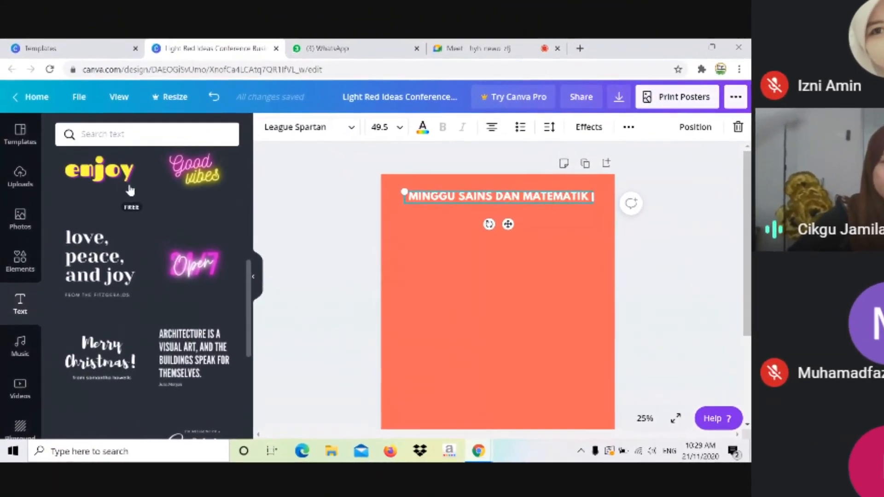
{"action": "scroll", "coordinate": [111, 194], "scroll_direction": "up", "scroll_amount": 2}
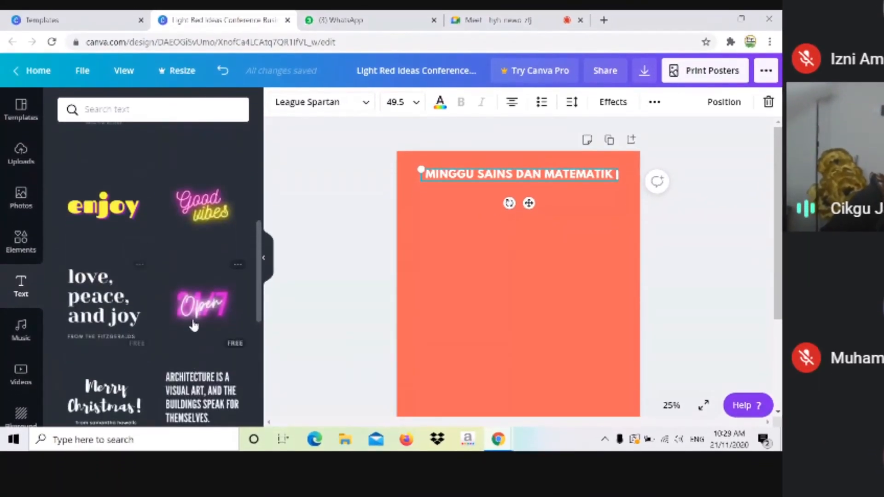
{"action": "scroll", "coordinate": [198, 352], "scroll_direction": "down", "scroll_amount": 3}
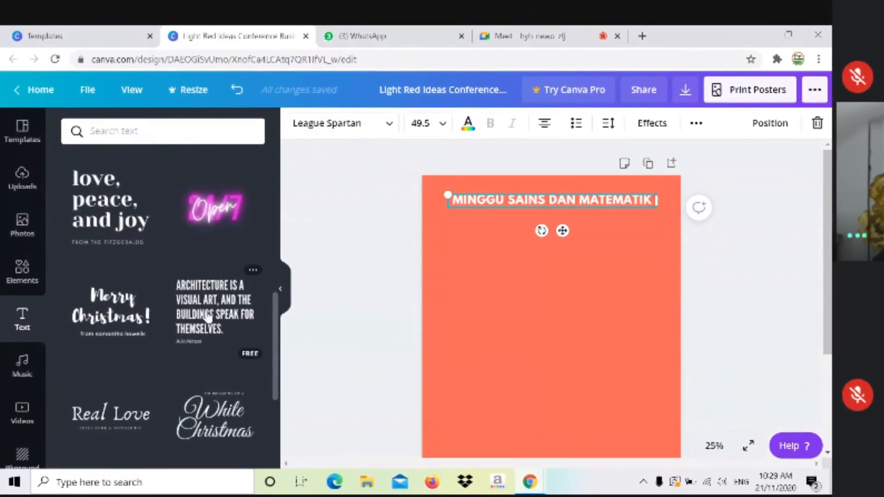
{"action": "scroll", "coordinate": [247, 379], "scroll_direction": "down", "scroll_amount": 3}
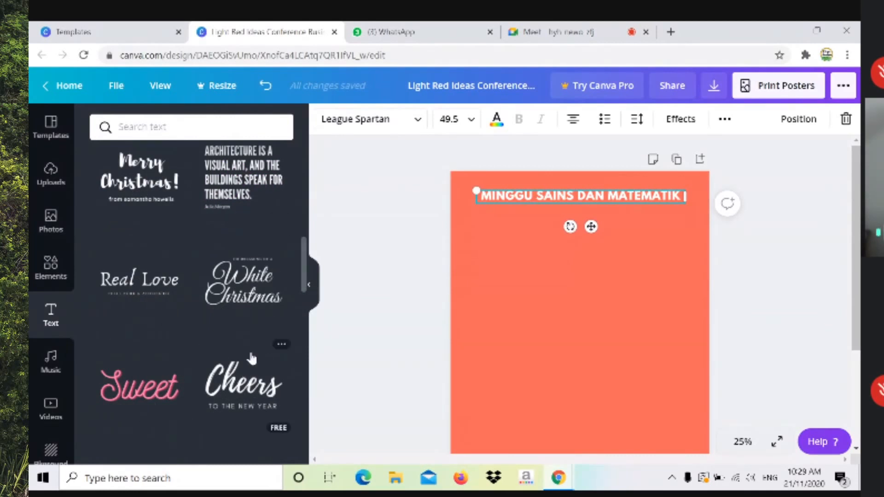
{"action": "scroll", "coordinate": [184, 332], "scroll_direction": "down", "scroll_amount": 3}
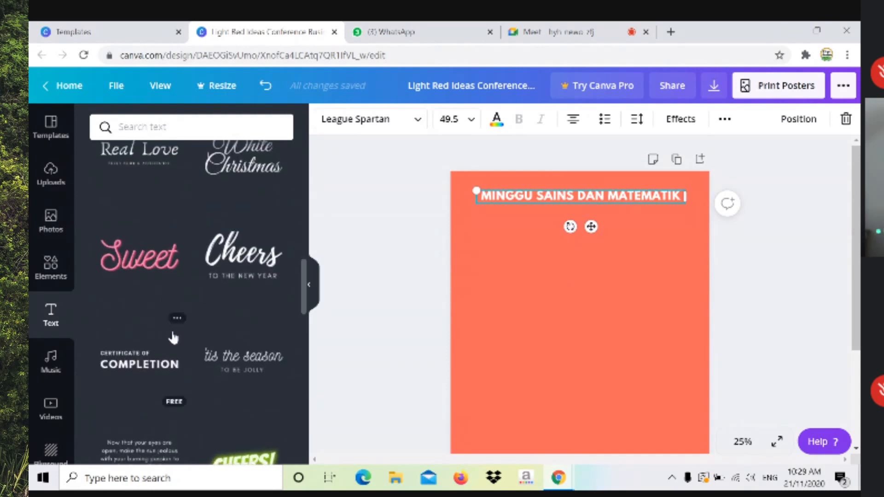
{"action": "scroll", "coordinate": [245, 302], "scroll_direction": "down", "scroll_amount": 3}
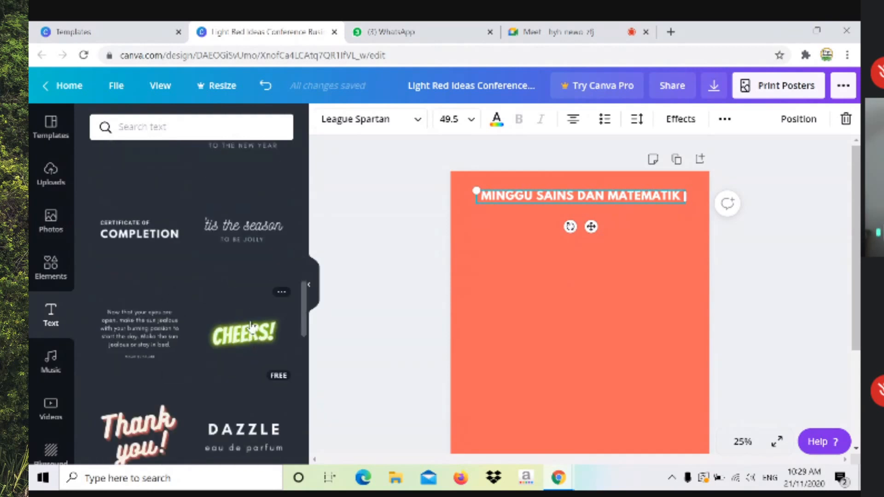
Look through the rest of the ready-made text combinations and return to the basic heading and body text options
{"action": "scroll", "coordinate": [186, 345], "scroll_direction": "down", "scroll_amount": 3}
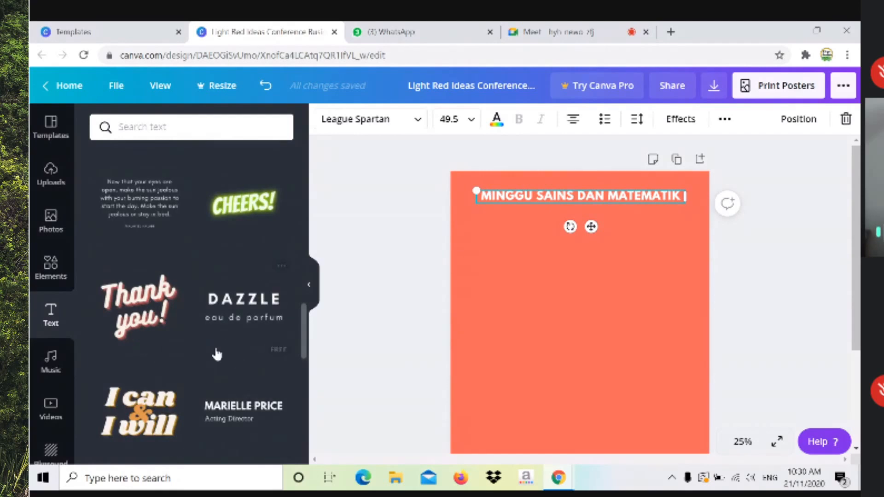
{"action": "scroll", "coordinate": [228, 345], "scroll_direction": "up", "scroll_amount": 6}
{"action": "scroll", "coordinate": [227, 344], "scroll_direction": "up", "scroll_amount": 2}
{"action": "scroll", "coordinate": [223, 345], "scroll_direction": "down", "scroll_amount": 1}
{"action": "scroll", "coordinate": [221, 349], "scroll_direction": "up", "scroll_amount": 6}
{"action": "scroll", "coordinate": [221, 349], "scroll_direction": "down", "scroll_amount": 9}
{"action": "scroll", "coordinate": [221, 349], "scroll_direction": "down", "scroll_amount": 5}
{"action": "scroll", "coordinate": [219, 340], "scroll_direction": "up", "scroll_amount": 5}
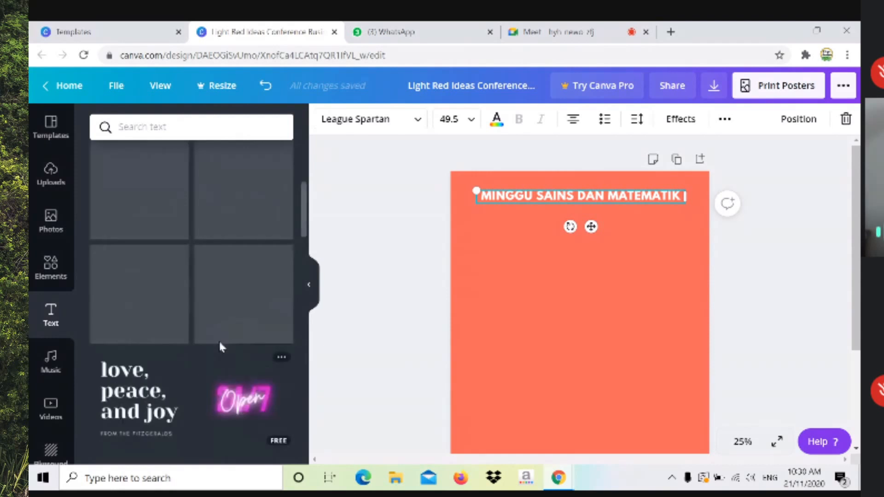
{"action": "scroll", "coordinate": [152, 295], "scroll_direction": "up", "scroll_amount": 2}
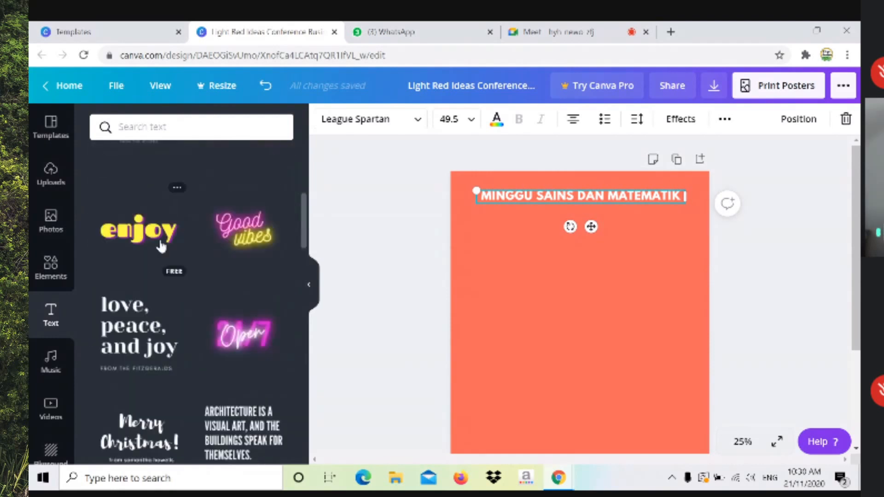
{"action": "scroll", "coordinate": [239, 276], "scroll_direction": "down", "scroll_amount": 8}
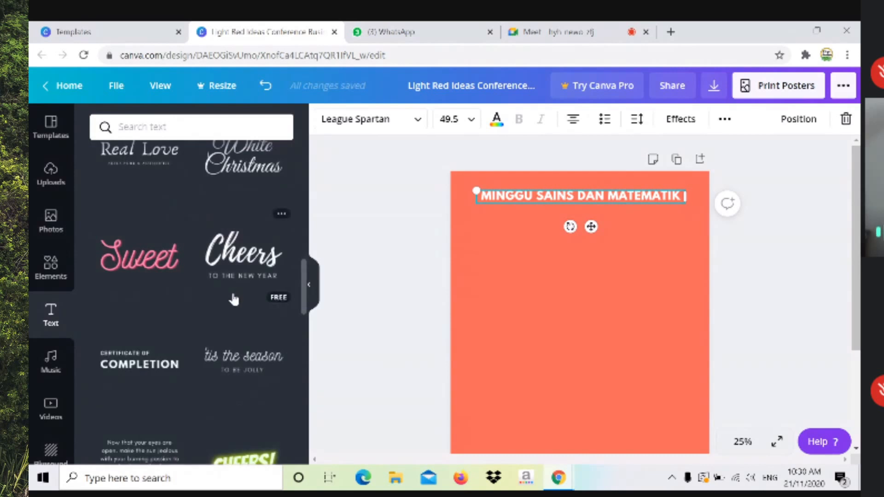
{"action": "scroll", "coordinate": [235, 295], "scroll_direction": "down", "scroll_amount": 5}
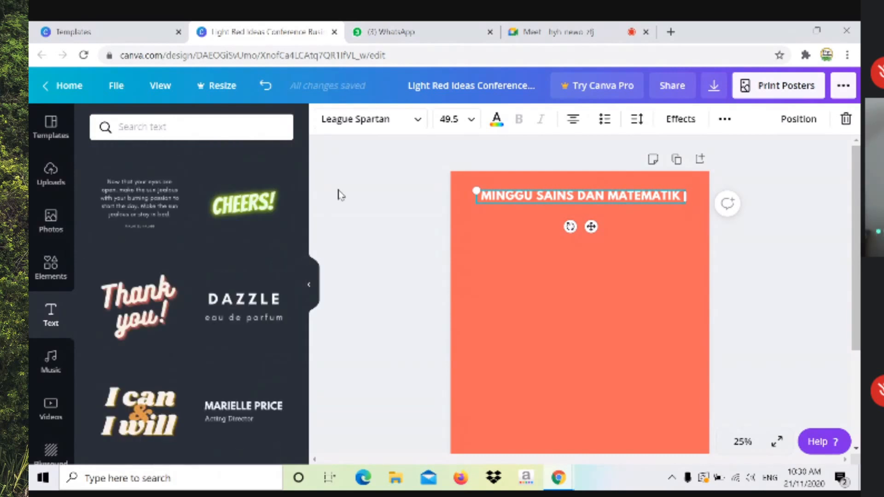
{"action": "scroll", "coordinate": [178, 228], "scroll_direction": "down", "scroll_amount": 5}
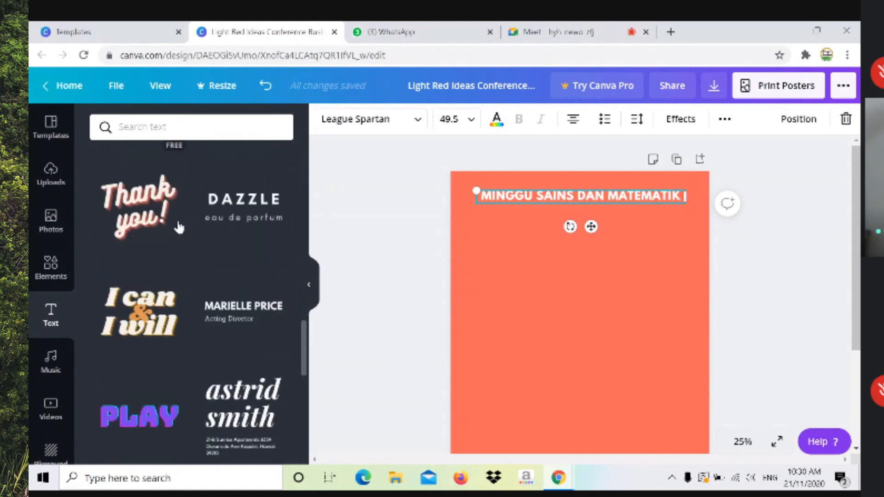
{"action": "scroll", "coordinate": [169, 236], "scroll_direction": "down", "scroll_amount": 4}
{"action": "scroll", "coordinate": [169, 236], "scroll_direction": "up", "scroll_amount": 15}
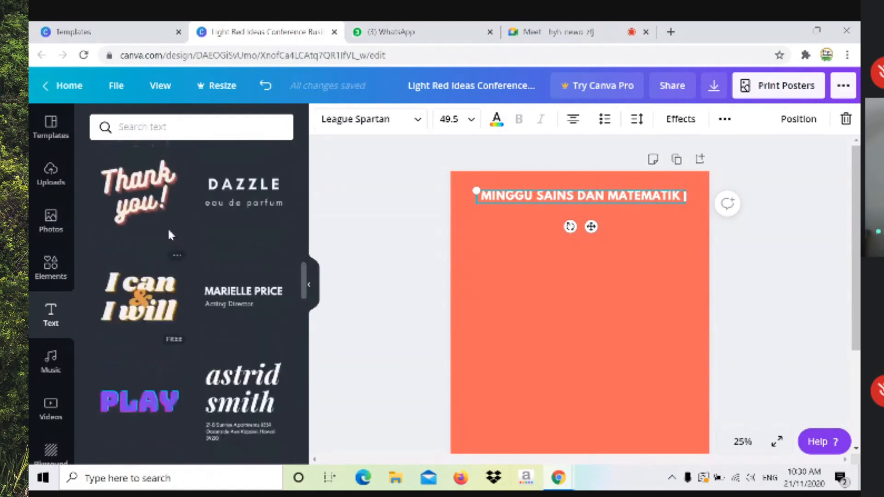
{"action": "scroll", "coordinate": [167, 228], "scroll_direction": "up", "scroll_amount": 2}
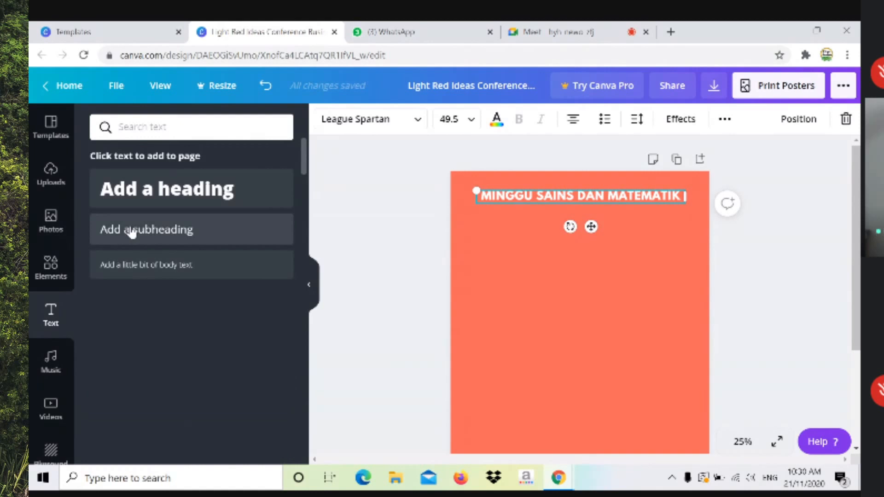
Duplicate the heading "MINGGU SAINS DAN MATEMATIK" and place the copy directly beneath the original
{"action": "left_click", "coordinate": [310, 286]}
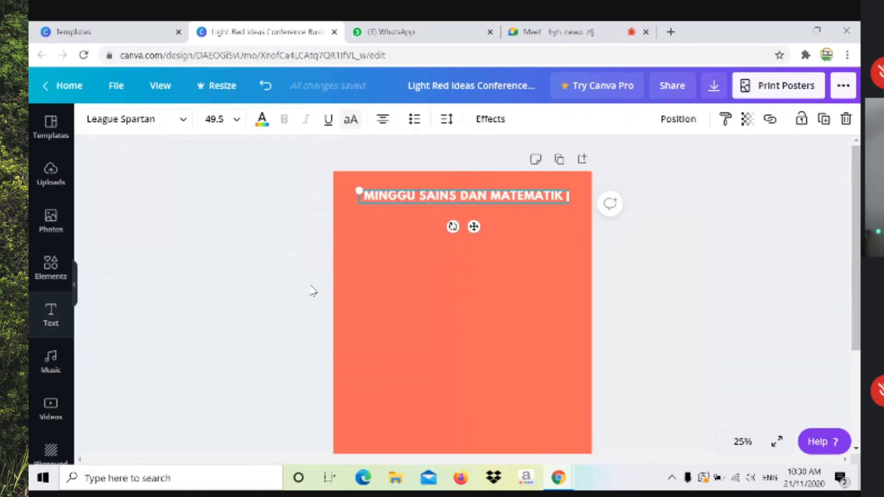
{"action": "left_click", "coordinate": [489, 198]}
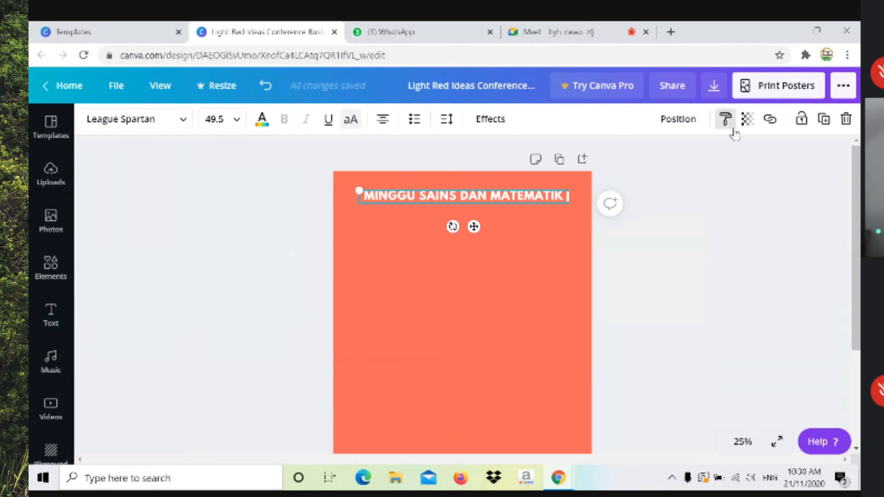
{"action": "left_click", "coordinate": [828, 131]}
{"action": "left_click_drag", "start_coordinate": [443, 200], "coordinate": [442, 218]}
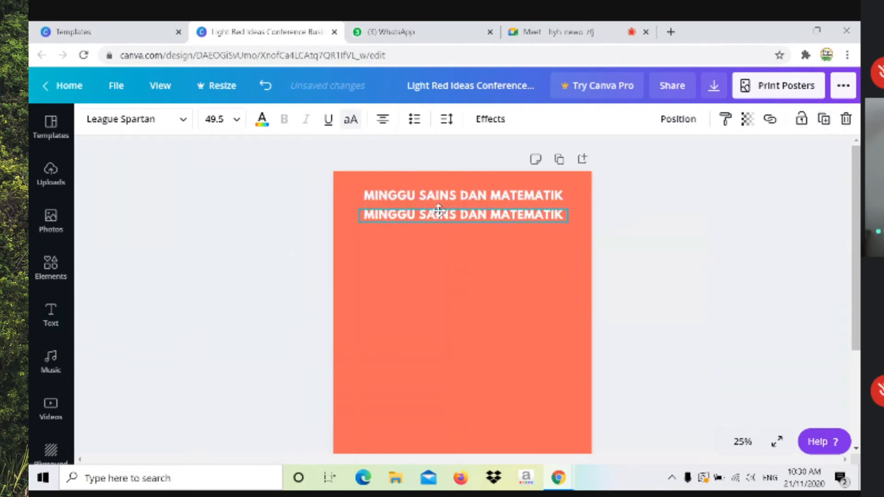
Replace the text of the duplicated heading with "ANJURAN PANITIA SAINS DAN MATEMATIK"
{"action": "double_click", "coordinate": [563, 217]}
{"action": "left_click", "coordinate": [564, 217]}
{"action": "key", "text": "BackSpace"}
{"action": "key", "text": "BackSpace"}
{"action": "key", "text": "BackSpace"}
{"action": "key", "text": "BackSpace"}
{"action": "key", "text": "BackSpace"}
{"action": "key", "text": "BackSpace"}
{"action": "key", "text": "BackSpace"}
{"action": "key", "text": "BackSpace"}
{"action": "key", "text": "BackSpace"}
{"action": "key", "text": "BackSpace"}
{"action": "key", "text": "BackSpace"}
{"action": "key", "text": "BackSpace"}
{"action": "key", "text": "BackSpace"}
{"action": "key", "text": "BackSpace"}
{"action": "key", "text": "BackSpace"}
{"action": "key", "text": "BackSpace"}
{"action": "key", "text": "BackSpace"}
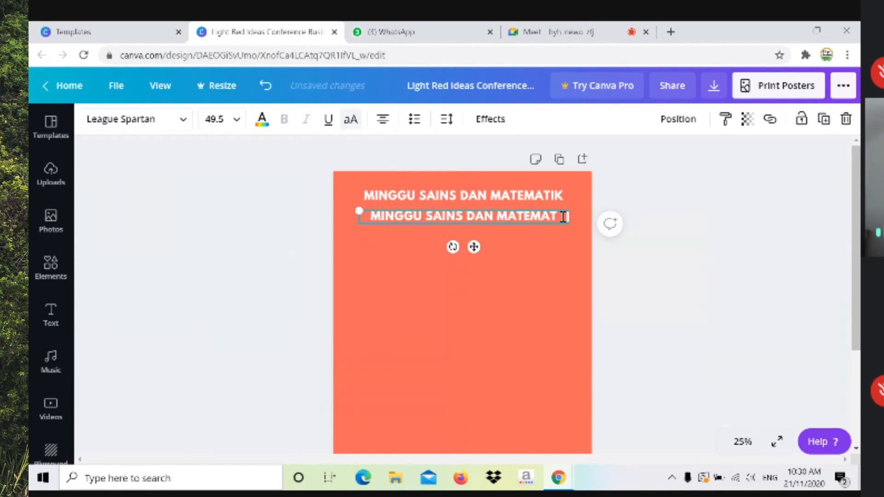
{"action": "key", "text": "BackSpace"}
{"action": "key", "text": "BackSpace"}
{"action": "key", "text": "BackSpace"}
{"action": "key", "text": "BackSpace"}
{"action": "key", "text": "BackSpace"}
{"action": "key", "text": "BackSpace"}
{"action": "key", "text": "BackSpace"}
{"action": "key", "text": "BackSpace"}
{"action": "key", "text": "BackSpace"}
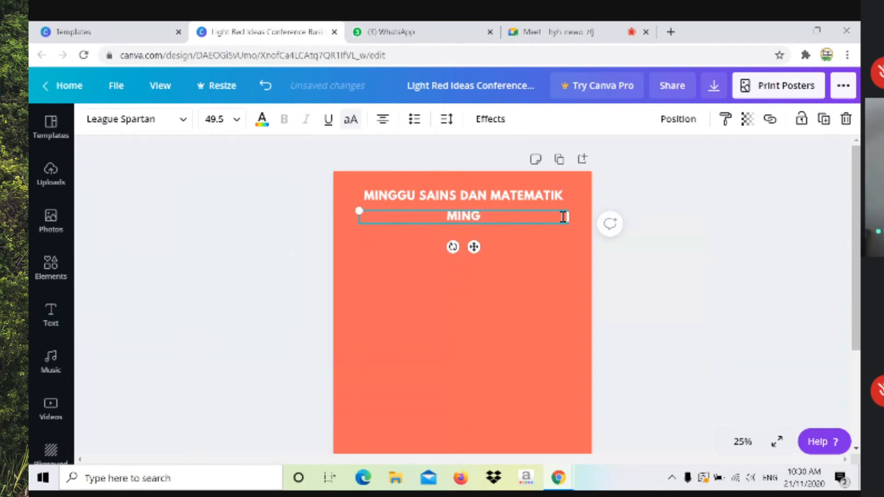
{"action": "type", "text": "ANJ"}
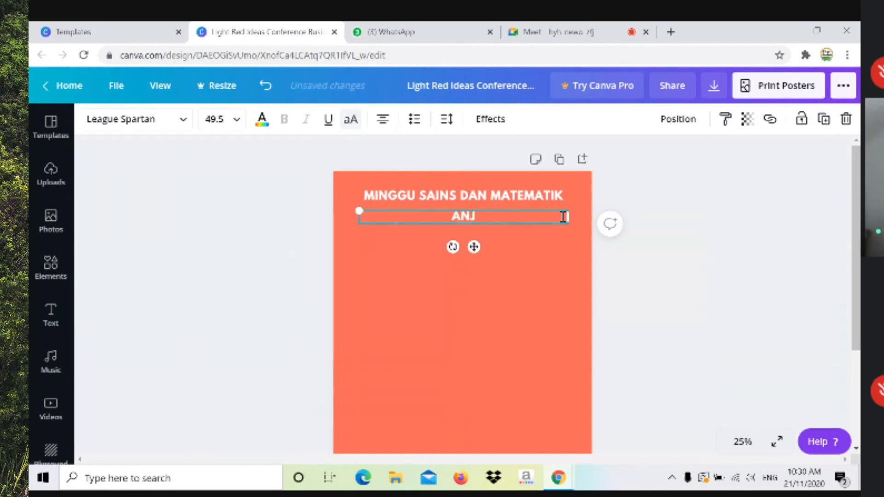
{"action": "key", "text": "BackSpace"}
{"action": "type", "text": "JURAN"}
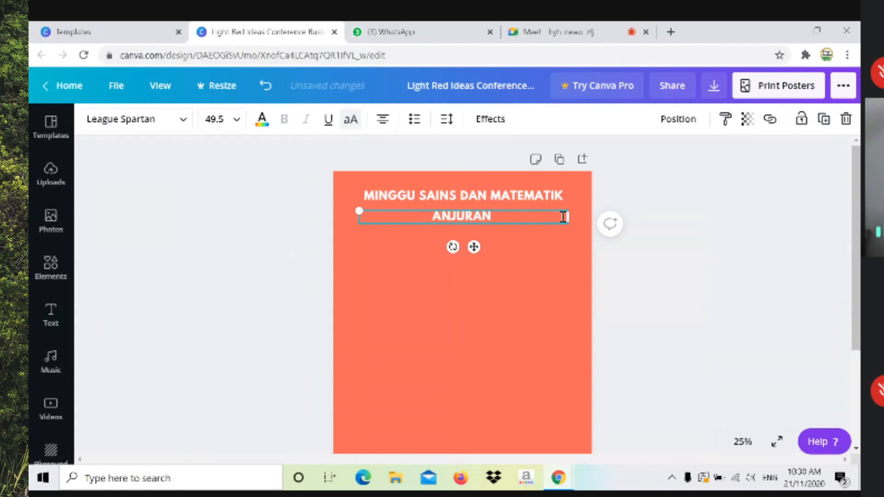
{"action": "key", "text": "Return"}
{"action": "key", "text": "BackSpace"}
{"action": "type", "text": "PANIT"}
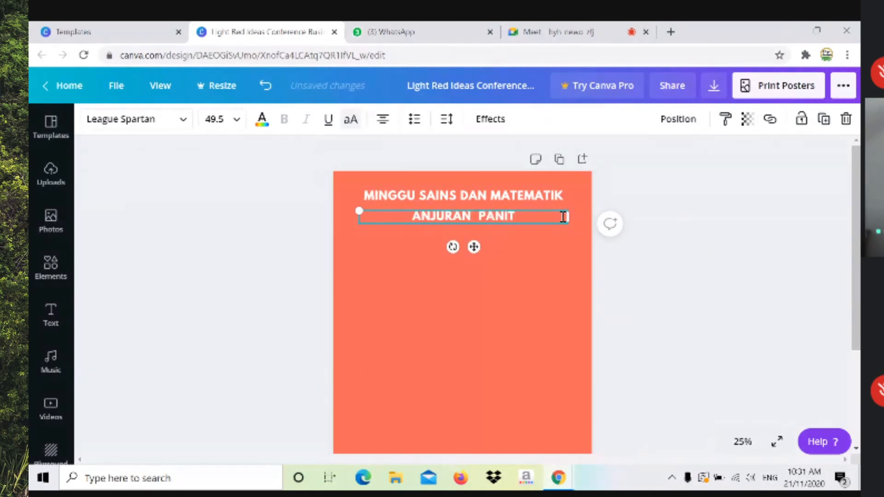
{"action": "type", "text": "IA SAINS DAN"}
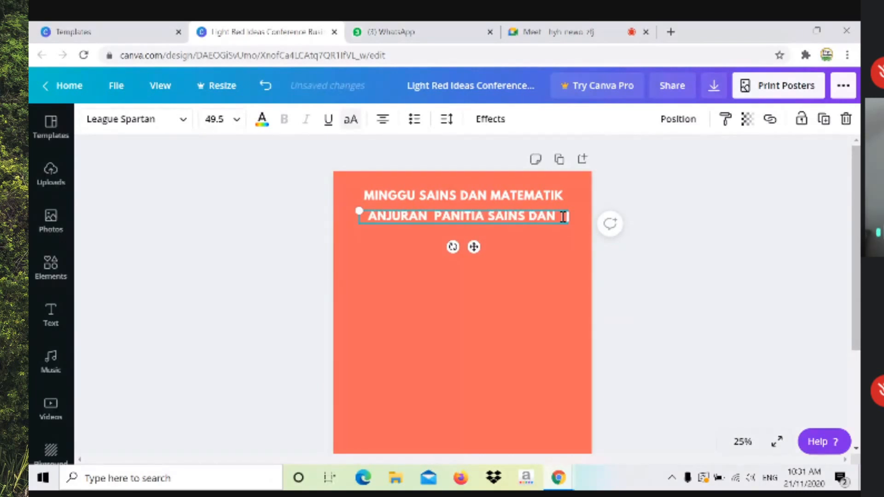
{"action": "type", "text": " MATEATIK"}
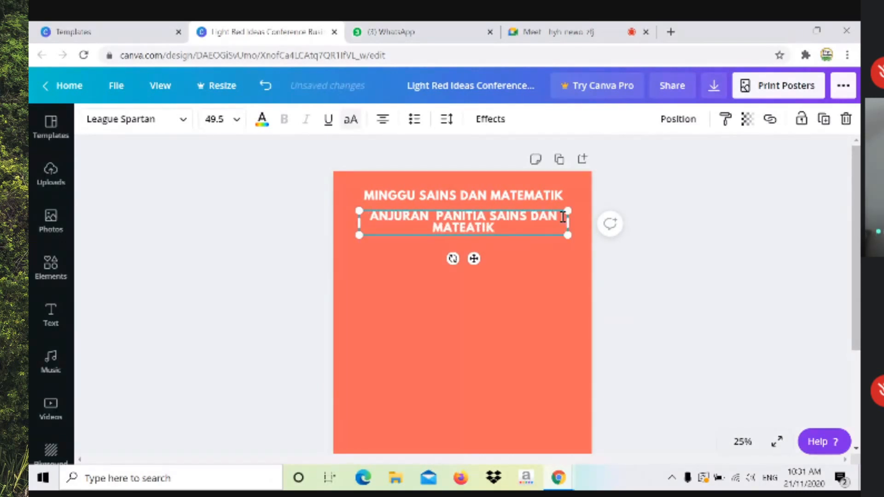
{"action": "key", "text": "BackSpace"}
{"action": "key", "text": "BackSpace"}
{"action": "key", "text": "BackSpace"}
{"action": "key", "text": "BackSpace"}
{"action": "type", "text": "MA"}
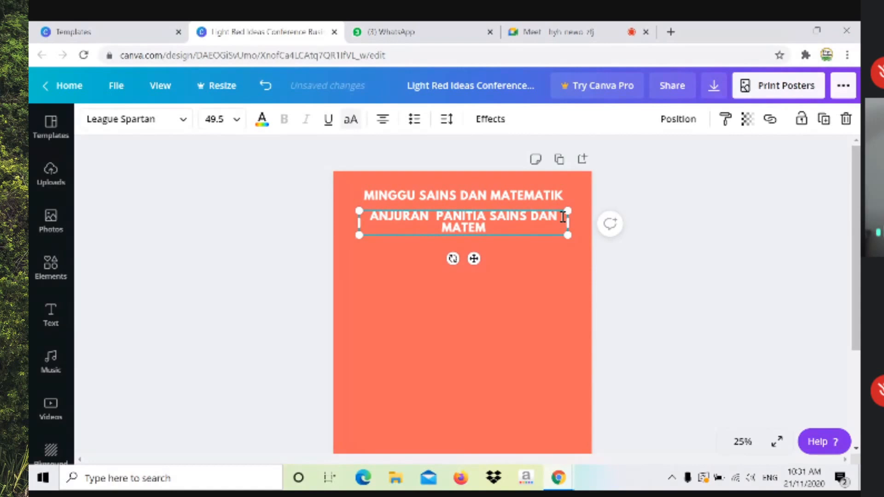
{"action": "type", "text": "TIK"}
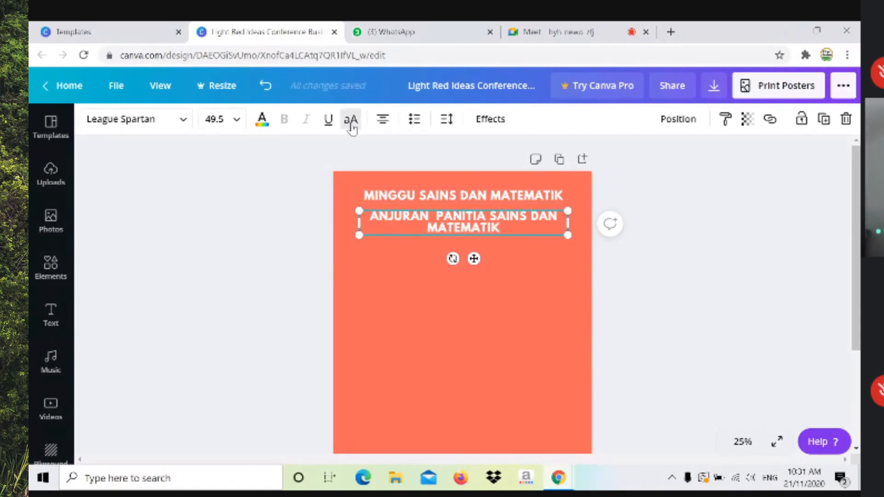
Turn off uppercase for the second line so it reads "Anjuran Panitia sains dan matematik"
{"action": "left_click", "coordinate": [352, 122]}
{"action": "key", "text": "BackSpace"}
{"action": "type", "text": "an  Panitia sains dan matematik"}
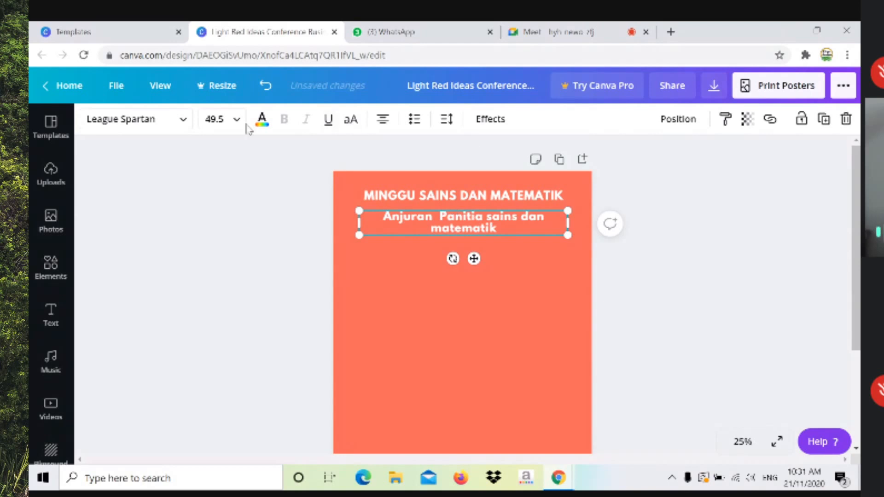
Scale the subheading down to font size 40.1 so it fits on one line and move it right under the heading
{"action": "left_click_drag", "start_coordinate": [572, 224], "coordinate": [516, 225]}
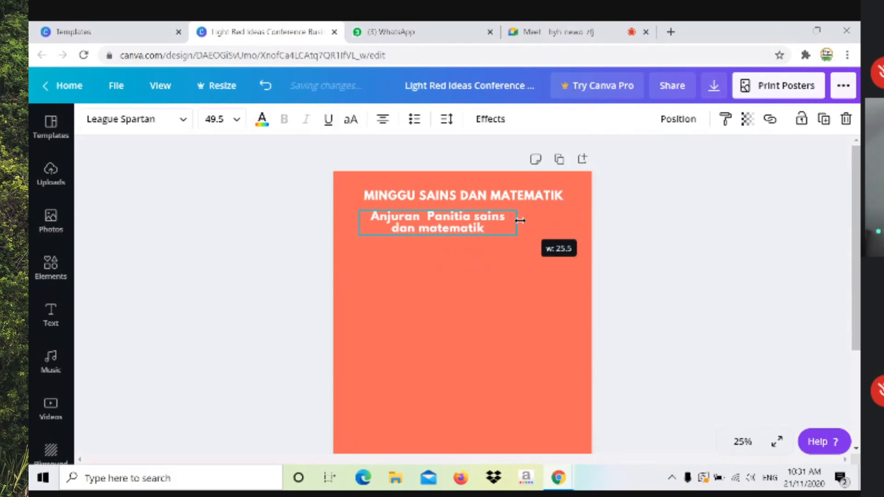
{"action": "left_click_drag", "start_coordinate": [515, 235], "coordinate": [567, 217]}
{"action": "left_click_drag", "start_coordinate": [503, 203], "coordinate": [503, 204]}
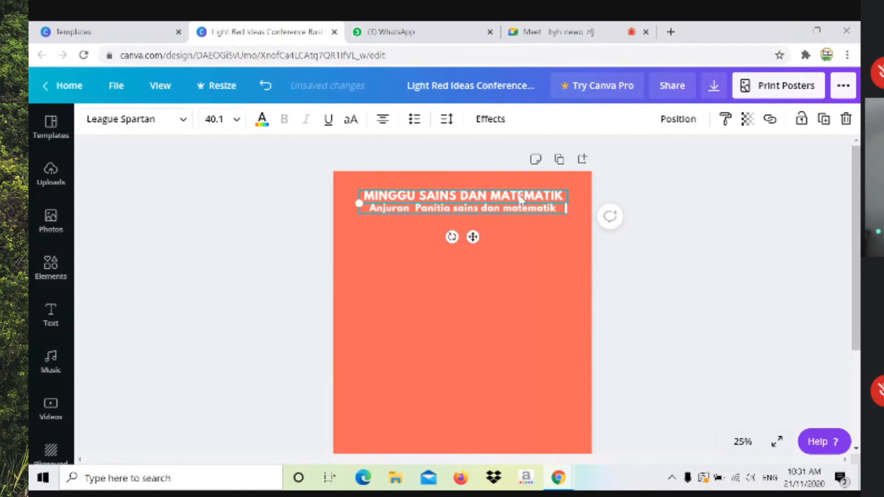
Try the Curve and Echo text effects on the heading "MINGGU SAINS DAN MATEMATIK"
{"action": "left_click", "coordinate": [520, 199]}
{"action": "left_click", "coordinate": [490, 119]}
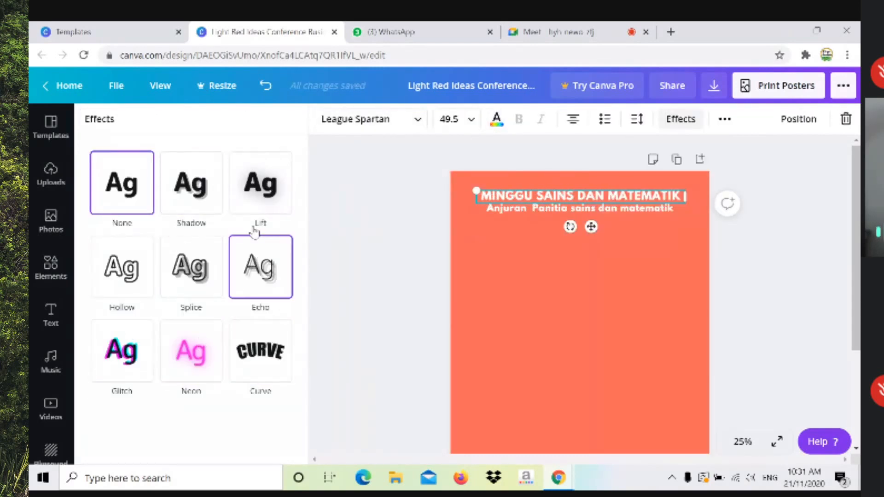
{"action": "left_click", "coordinate": [269, 361]}
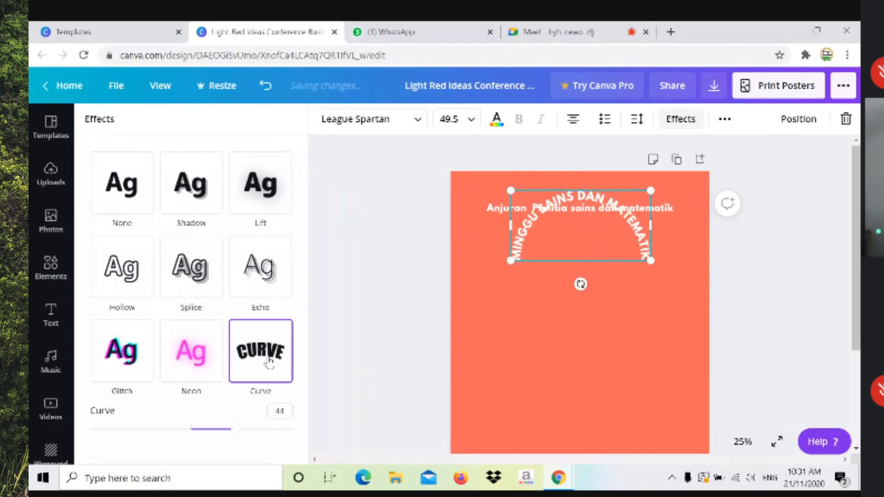
{"action": "left_click", "coordinate": [261, 277]}
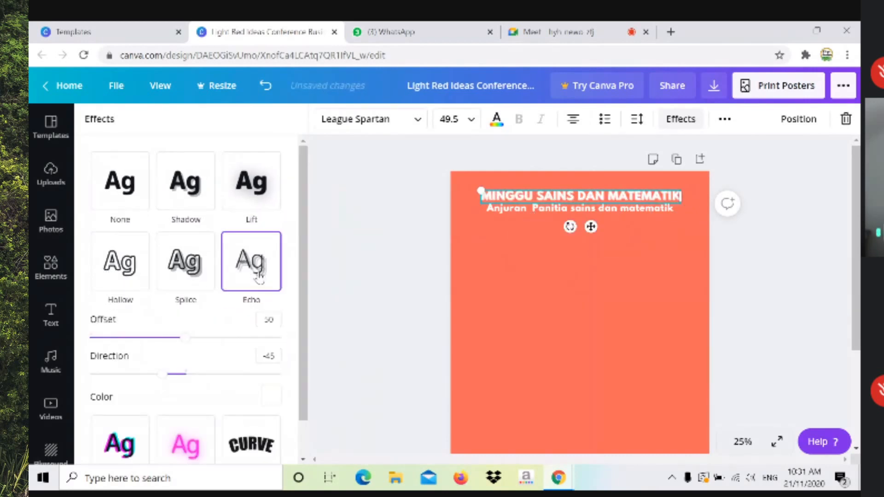
Apply the Splice effect to the heading and set the effect color to white
{"action": "left_click", "coordinate": [197, 276]}
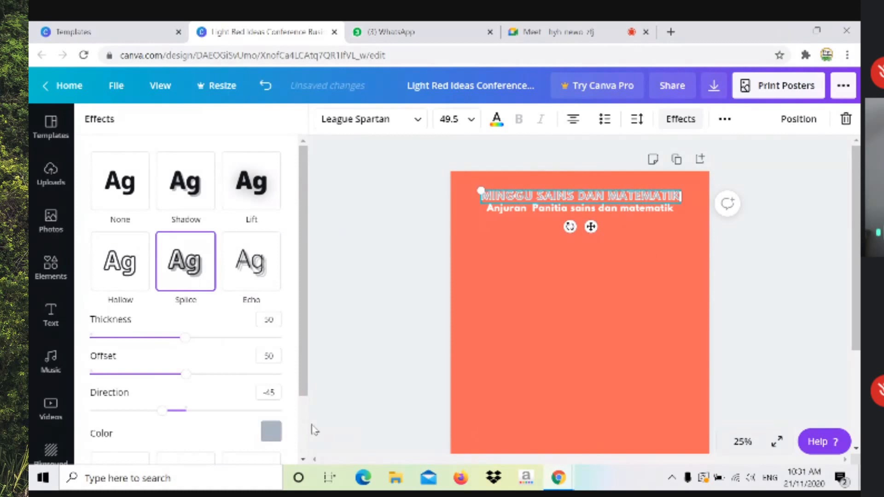
{"action": "scroll", "coordinate": [295, 415], "scroll_direction": "down", "scroll_amount": 2}
{"action": "left_click", "coordinate": [271, 367]}
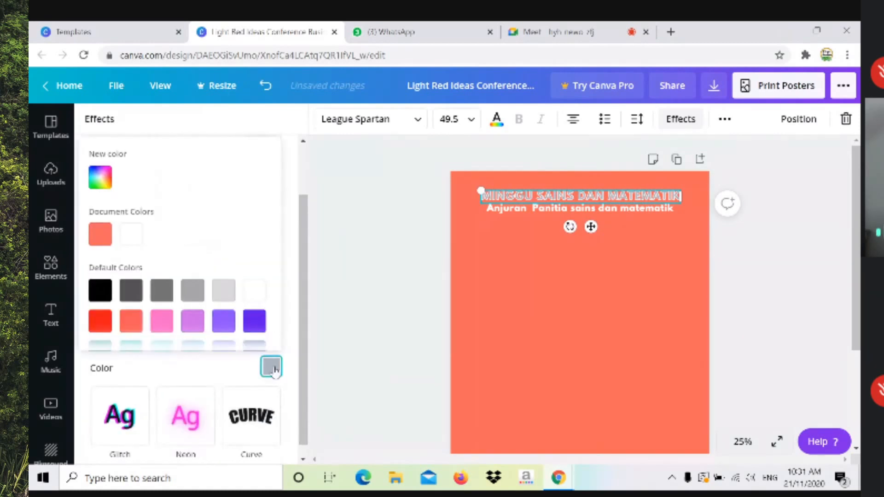
{"action": "left_click", "coordinate": [98, 320]}
{"action": "left_click", "coordinate": [253, 297]}
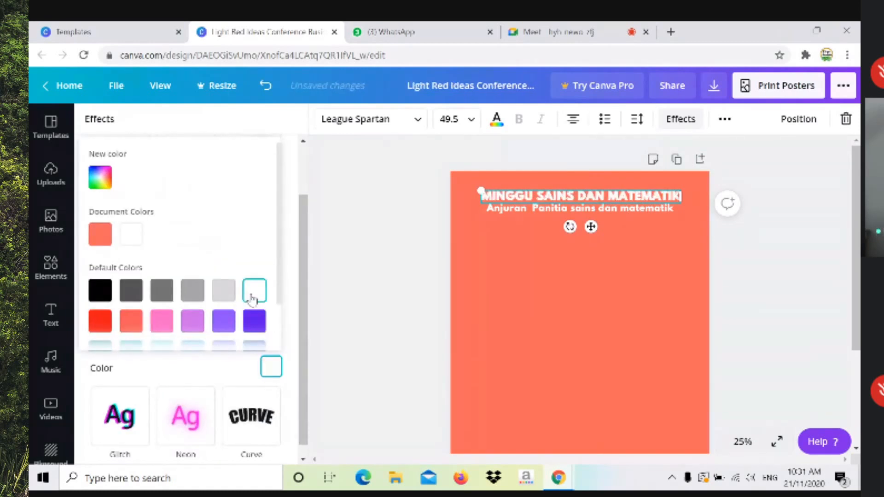
Set the heading's text color to black and collapse the color choices
{"action": "left_click", "coordinate": [497, 119]}
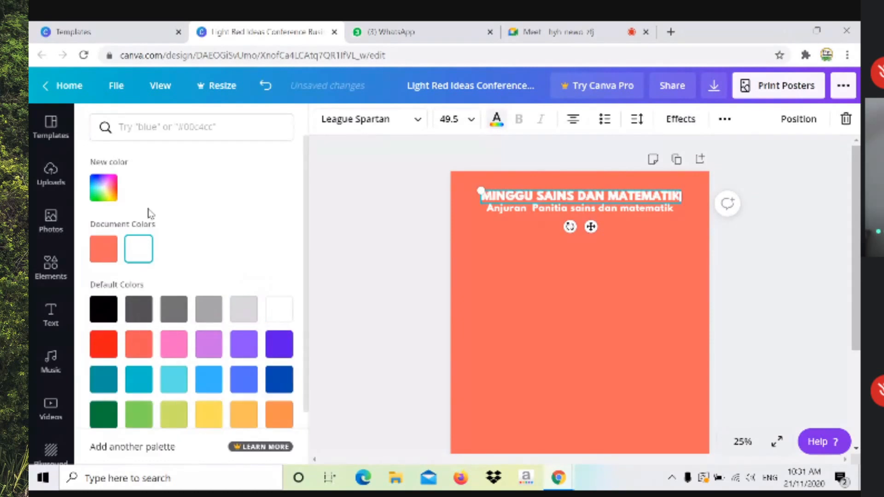
{"action": "left_click", "coordinate": [104, 309]}
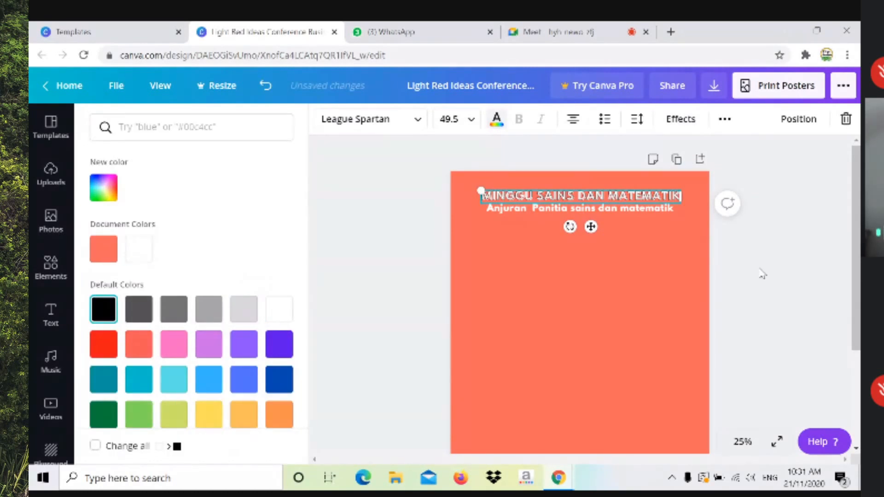
{"action": "scroll", "coordinate": [350, 410], "scroll_direction": "down", "scroll_amount": 2}
{"action": "scroll", "coordinate": [396, 368], "scroll_direction": "up", "scroll_amount": 2}
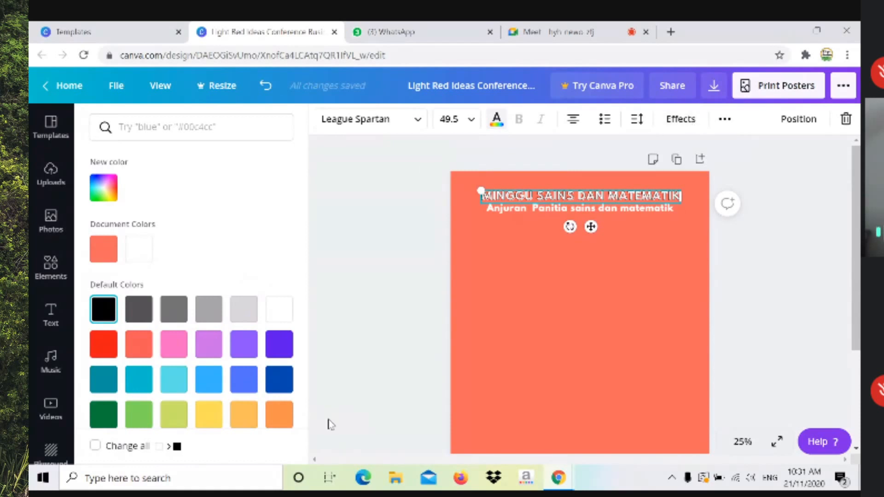
{"action": "left_click", "coordinate": [315, 461]}
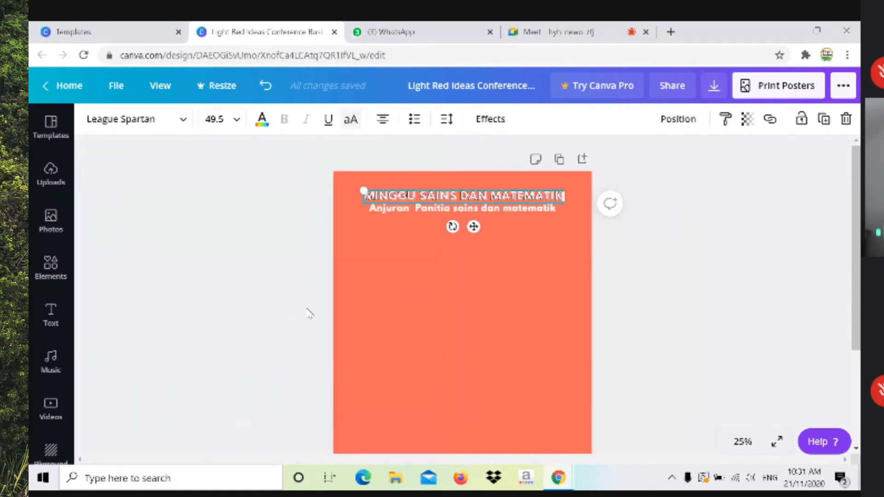
Apply the Shadow effect to the subheading "Anjuran Panitia sains dan matematik" and set the shadow color to black
{"action": "left_click", "coordinate": [549, 212]}
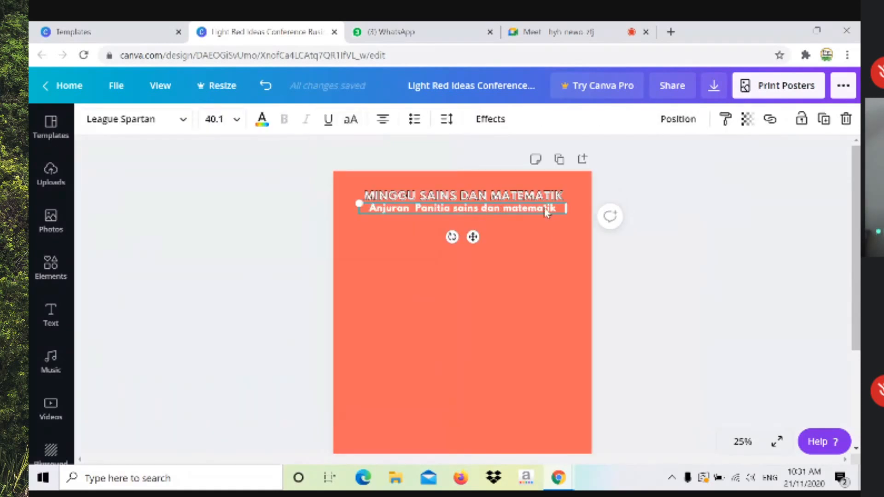
{"action": "left_click", "coordinate": [492, 119]}
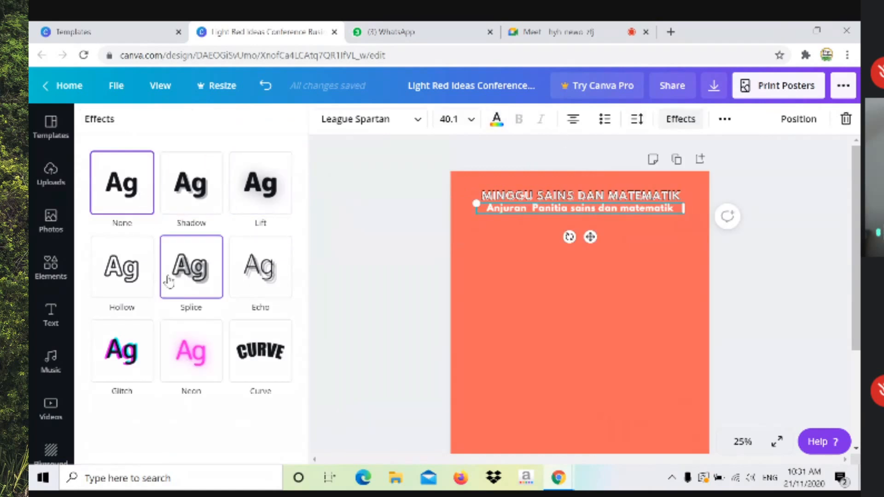
{"action": "left_click", "coordinate": [191, 184]}
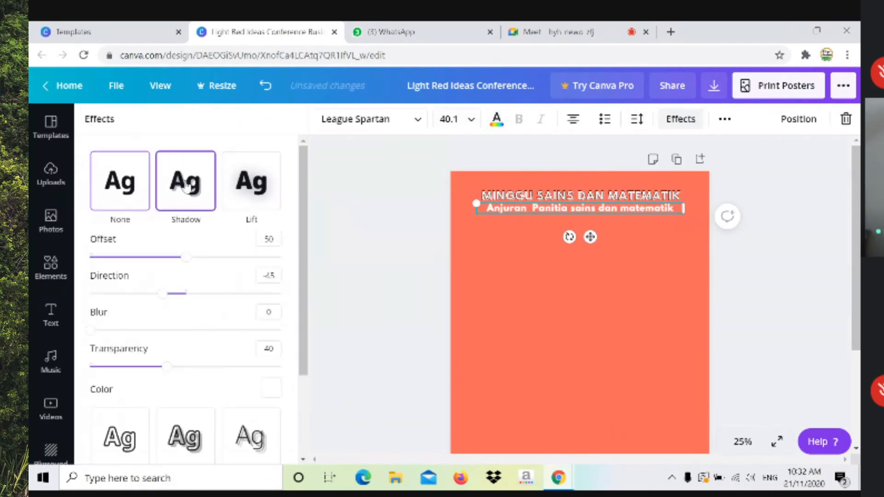
{"action": "left_click", "coordinate": [271, 389]}
{"action": "left_click", "coordinate": [100, 255]}
{"action": "left_click", "coordinate": [335, 286]}
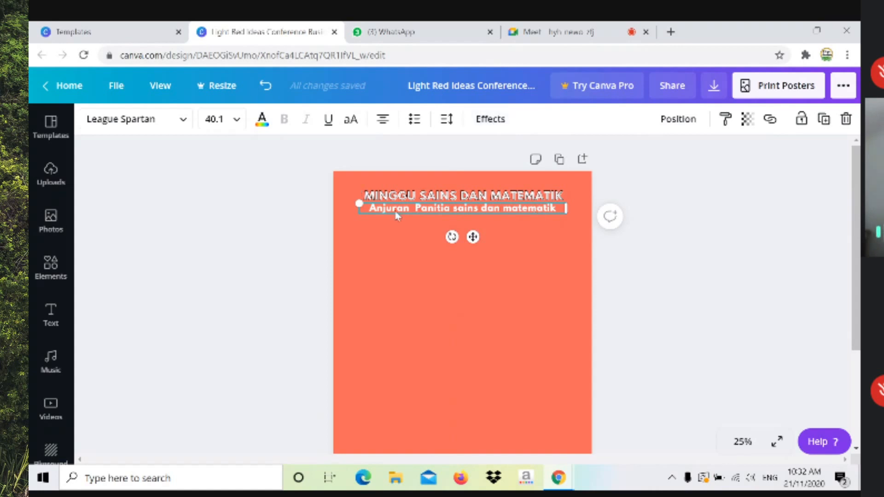
Try lime green as the subheading's text color and settle on dark purple, ending with nothing selected
{"action": "left_click", "coordinate": [265, 122]}
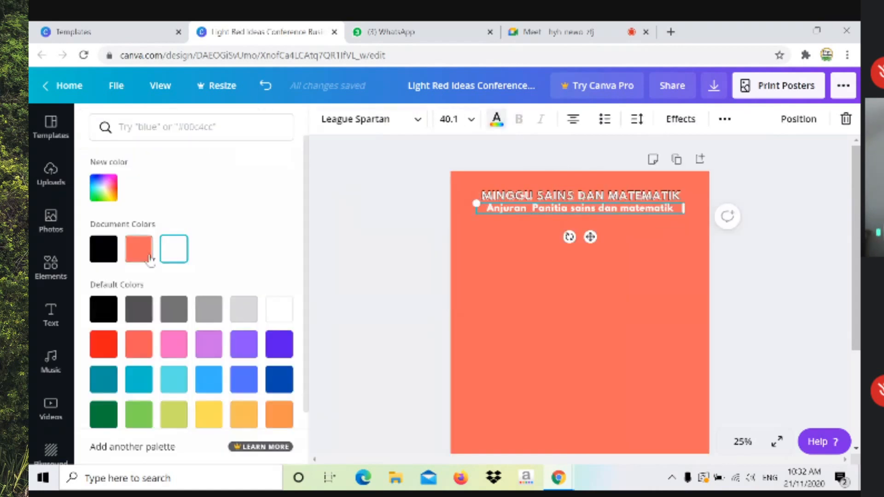
{"action": "left_click", "coordinate": [181, 417]}
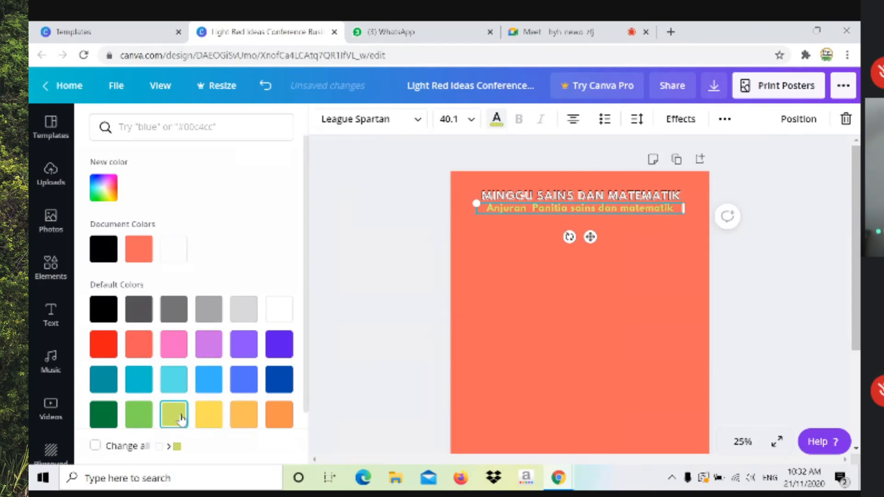
{"action": "left_click", "coordinate": [272, 343]}
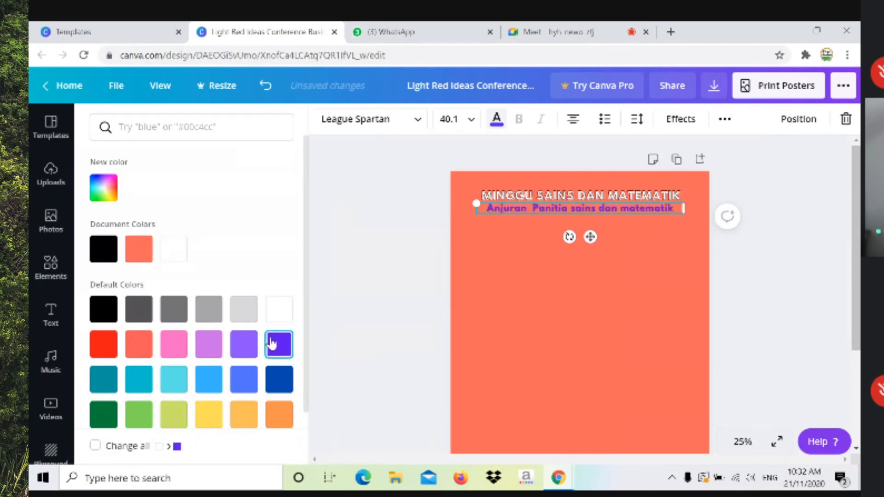
{"action": "left_click", "coordinate": [310, 460]}
{"action": "left_click", "coordinate": [506, 387]}
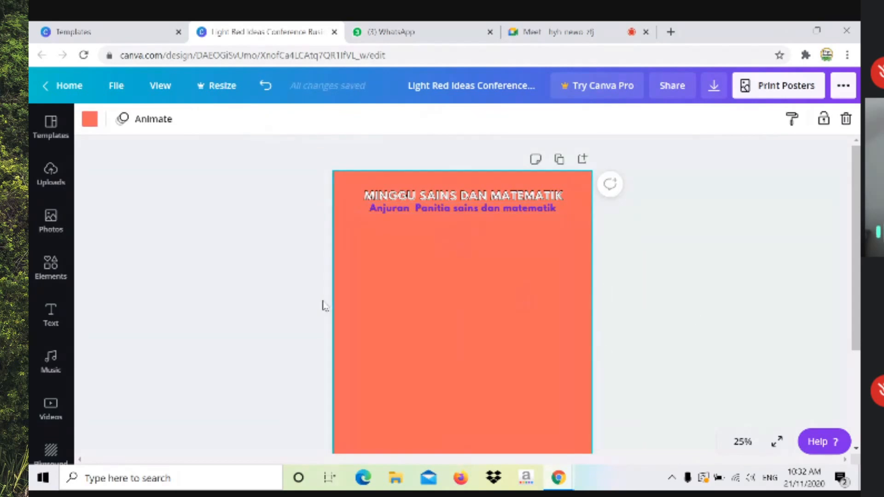
{"action": "left_click", "coordinate": [236, 286]}
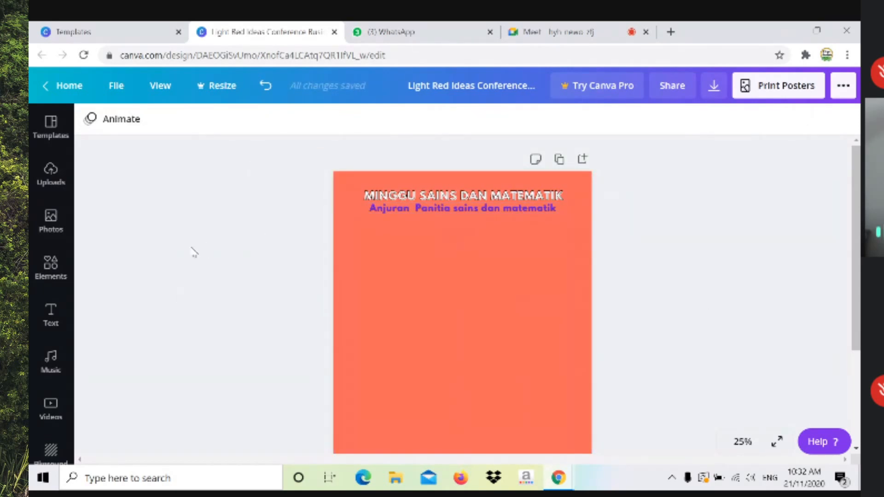
Search the elements for "planet" and add the free watercolor Earth globe to the poster
{"action": "scroll", "coordinate": [667, 314], "scroll_direction": "down", "scroll_amount": 3}
{"action": "scroll", "coordinate": [668, 315], "scroll_direction": "up", "scroll_amount": 3}
{"action": "left_click", "coordinate": [49, 279]}
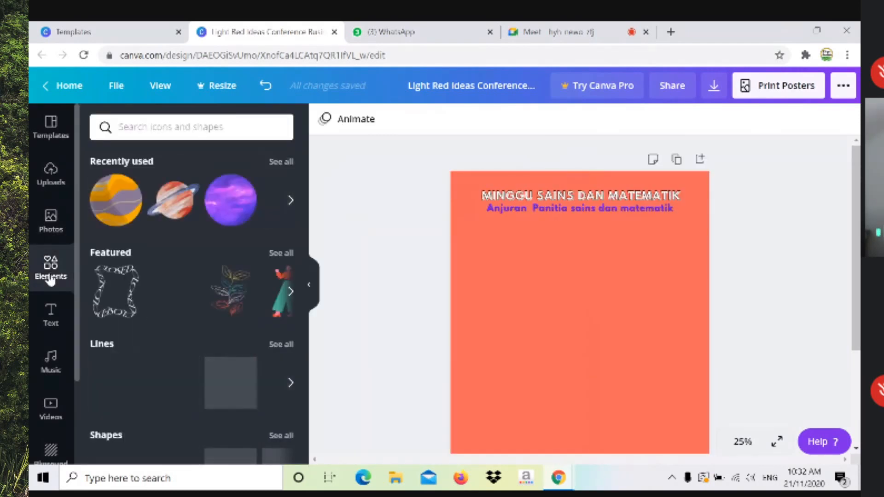
{"action": "left_click", "coordinate": [163, 131]}
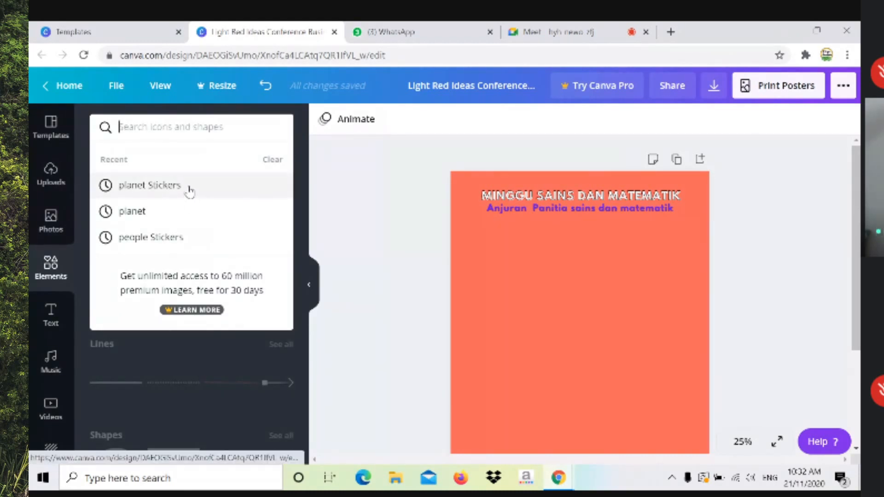
{"action": "left_click", "coordinate": [166, 211]}
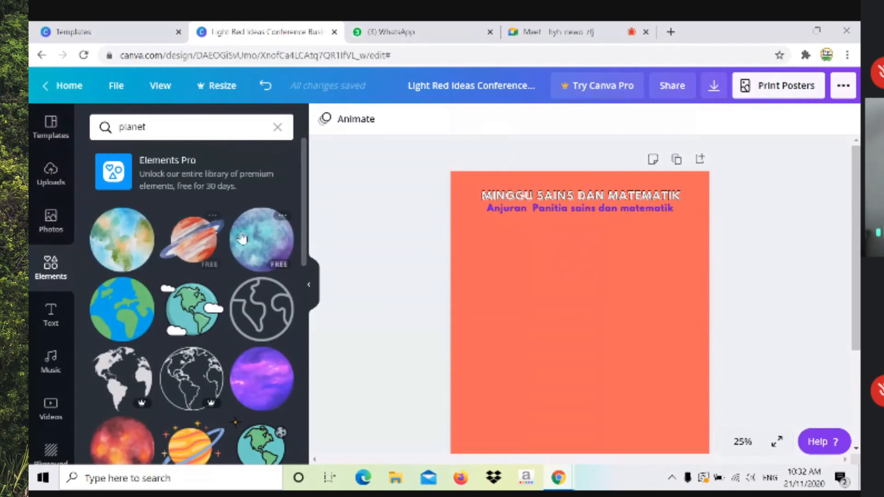
{"action": "left_click", "coordinate": [129, 258]}
Scale the watercolor globe down to about 14.7 by 14.7 in the poster's lower-left area and collapse the element results
{"action": "left_click_drag", "start_coordinate": [683, 251], "coordinate": [585, 349]}
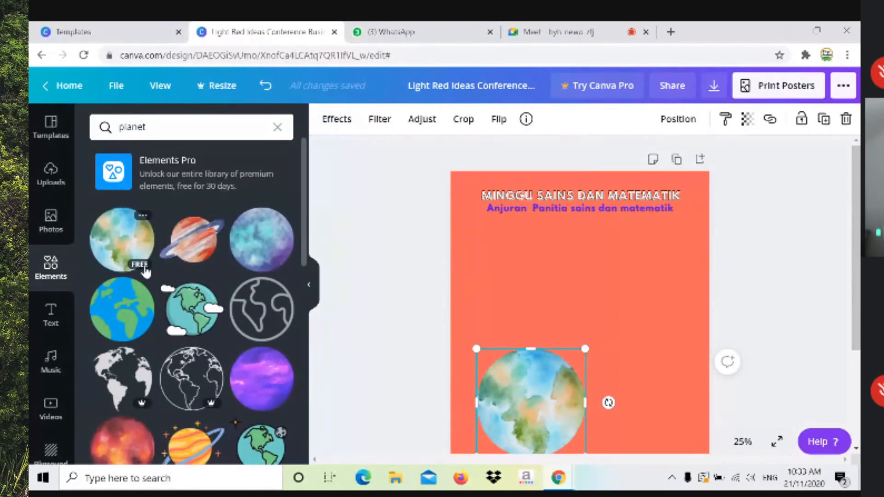
{"action": "scroll", "coordinate": [202, 317], "scroll_direction": "down", "scroll_amount": 2}
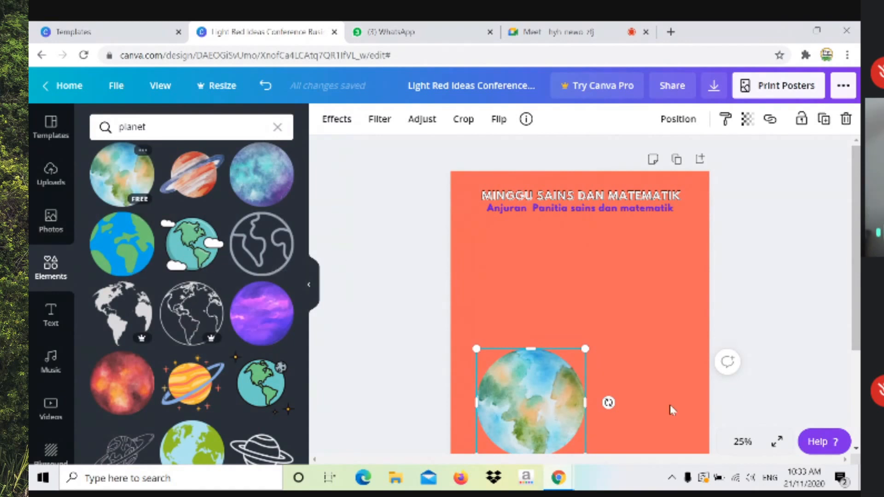
{"action": "left_click_drag", "start_coordinate": [585, 348], "coordinate": [568, 366]}
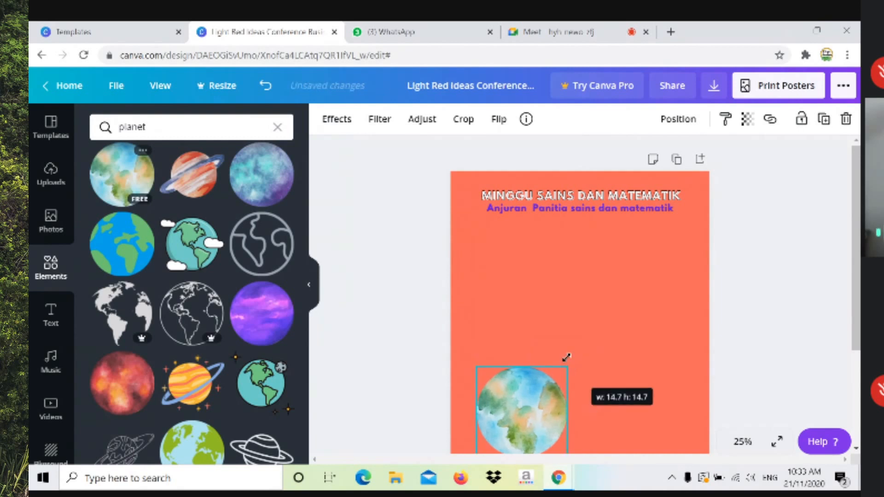
{"action": "left_click", "coordinate": [310, 290]}
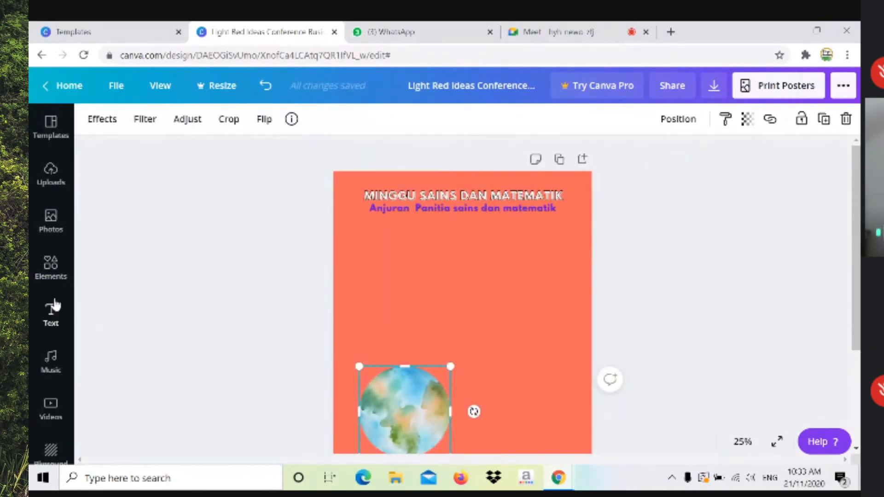
Search the elements for "universe", add the constellation graphic with yellow stars, and place it above and to the right of the globe
{"action": "left_click", "coordinate": [51, 267]}
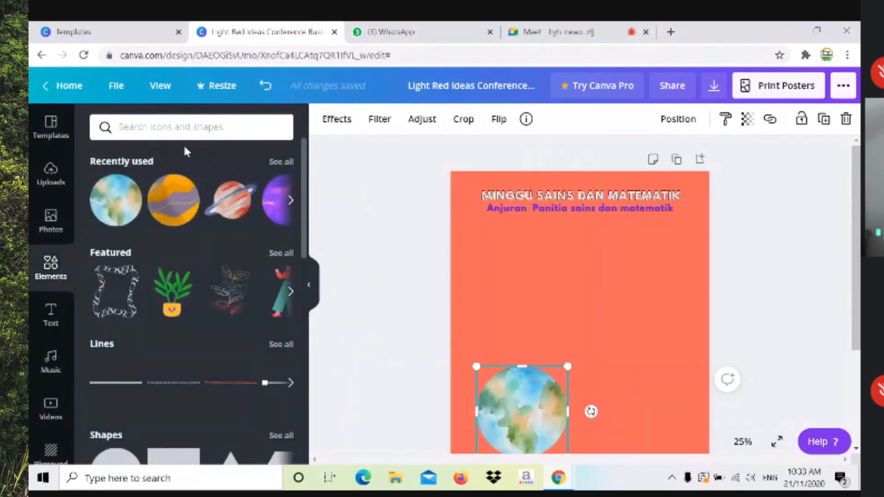
{"action": "left_click", "coordinate": [259, 125]}
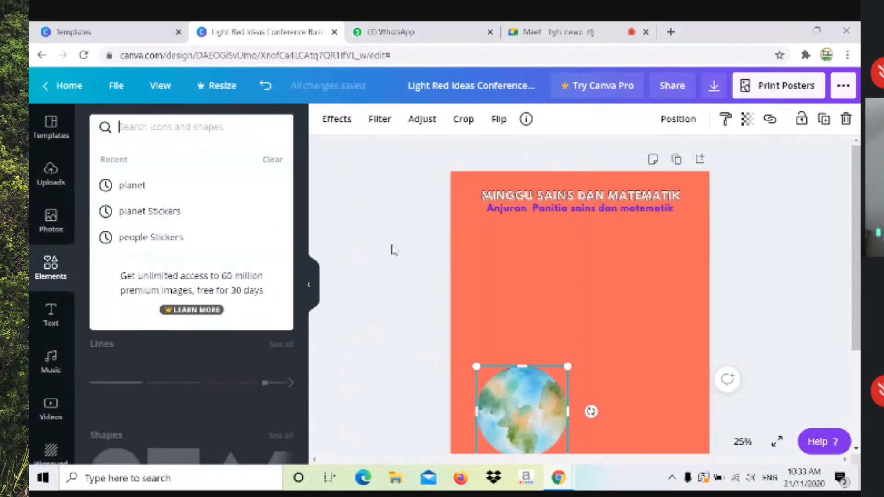
{"action": "type", "text": "universe"}
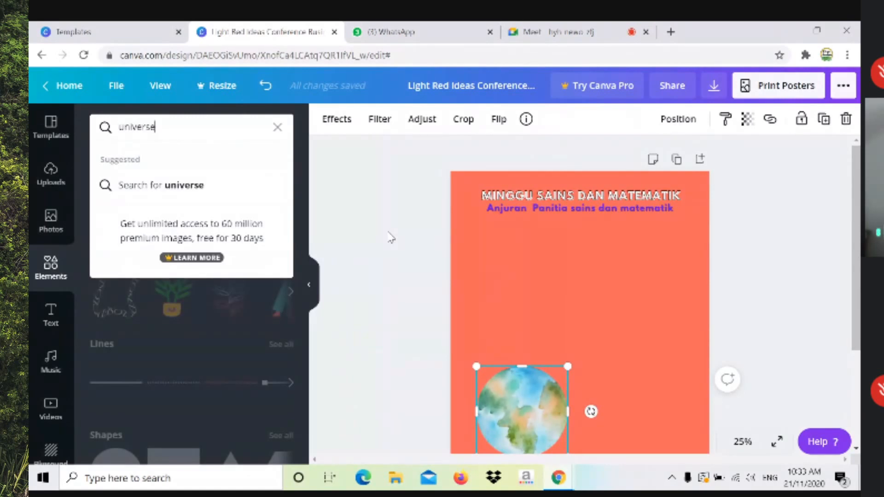
{"action": "key", "text": "Return"}
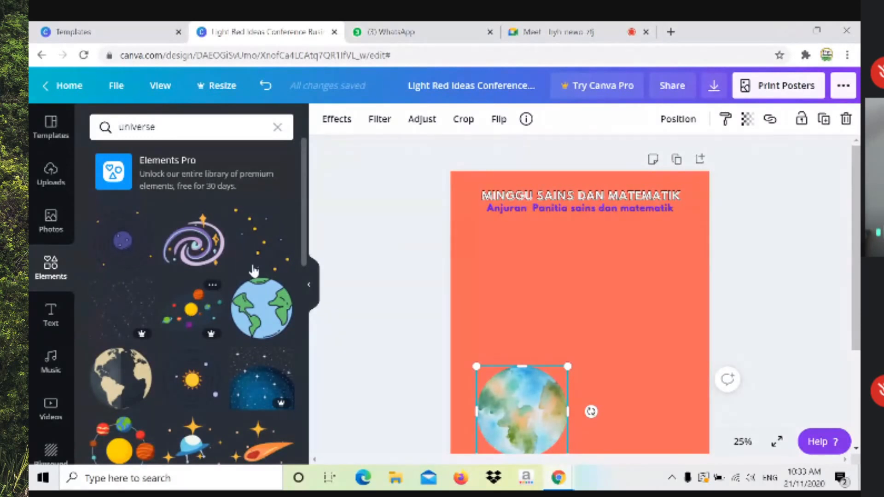
{"action": "left_click", "coordinate": [260, 251]}
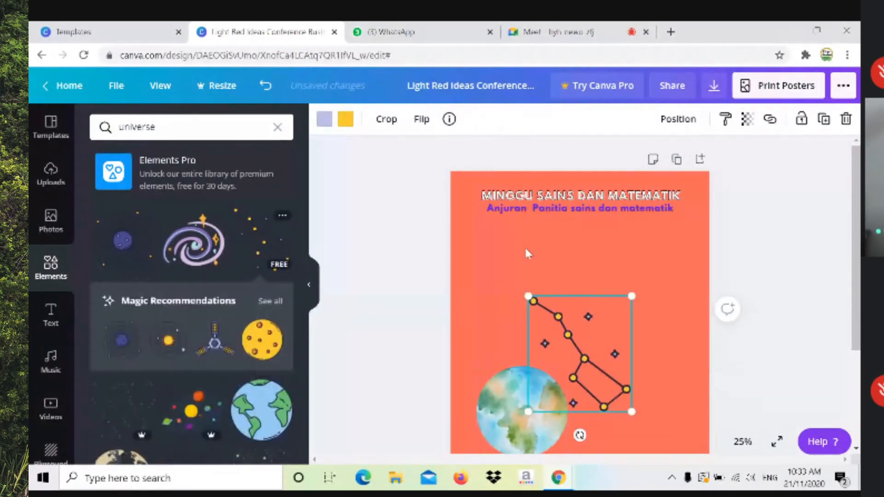
{"action": "left_click_drag", "start_coordinate": [610, 316], "coordinate": [644, 280]}
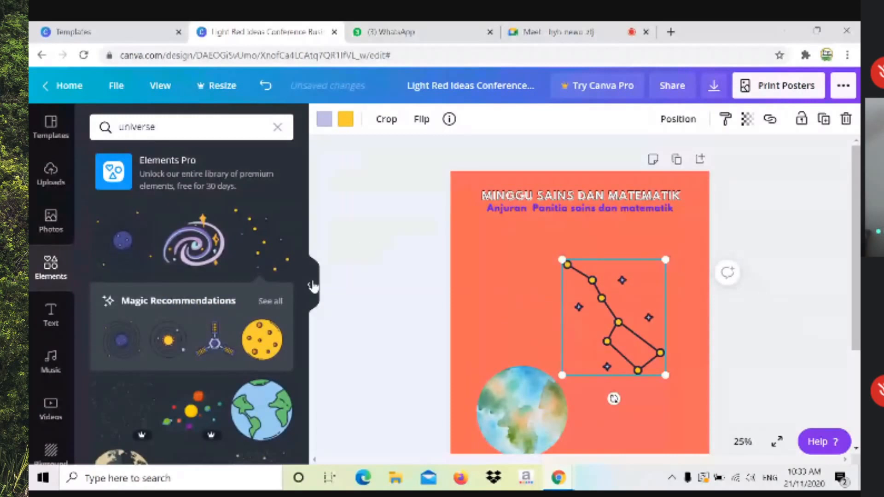
{"action": "left_click", "coordinate": [310, 290]}
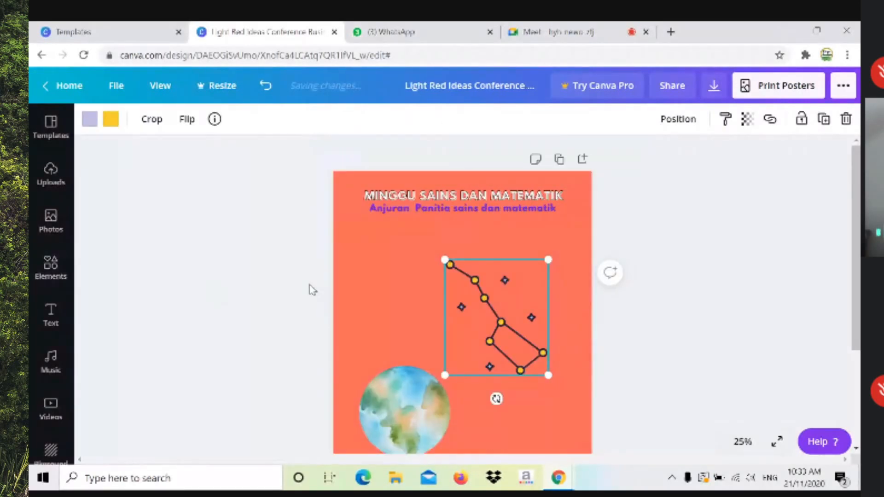
Look through the element categories, including Featured, Lines, Shapes, Frames, Stickers and Charts
{"action": "left_click", "coordinate": [46, 270]}
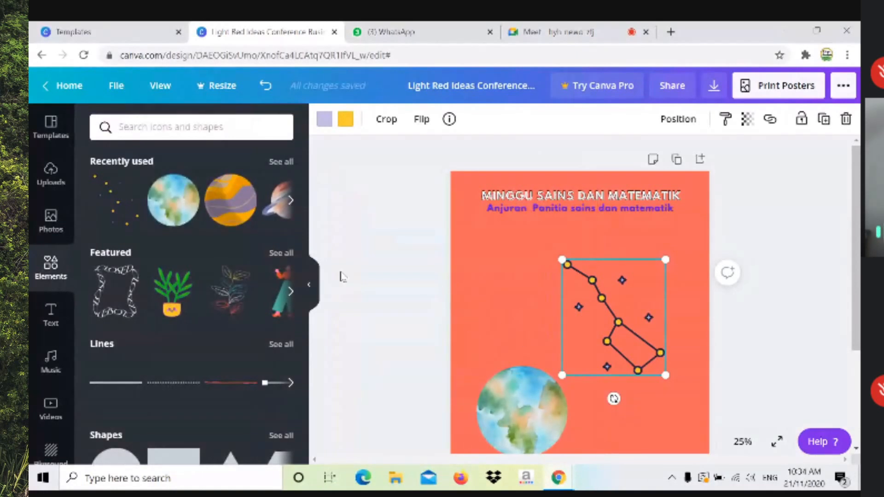
{"action": "left_click", "coordinate": [182, 127]}
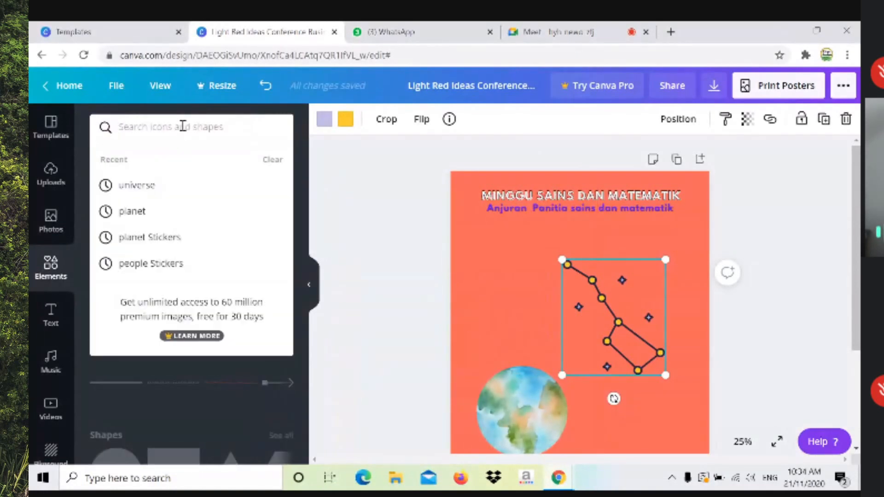
{"action": "left_click", "coordinate": [49, 269]}
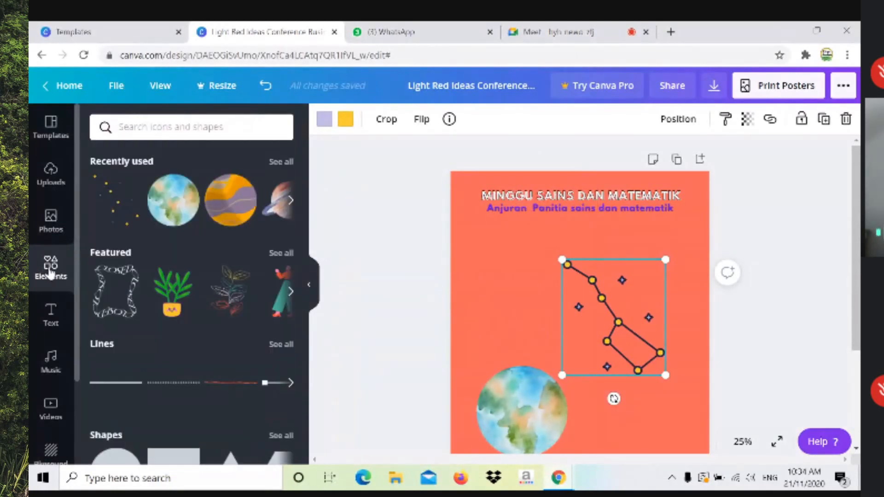
{"action": "scroll", "coordinate": [276, 322], "scroll_direction": "down", "scroll_amount": 4}
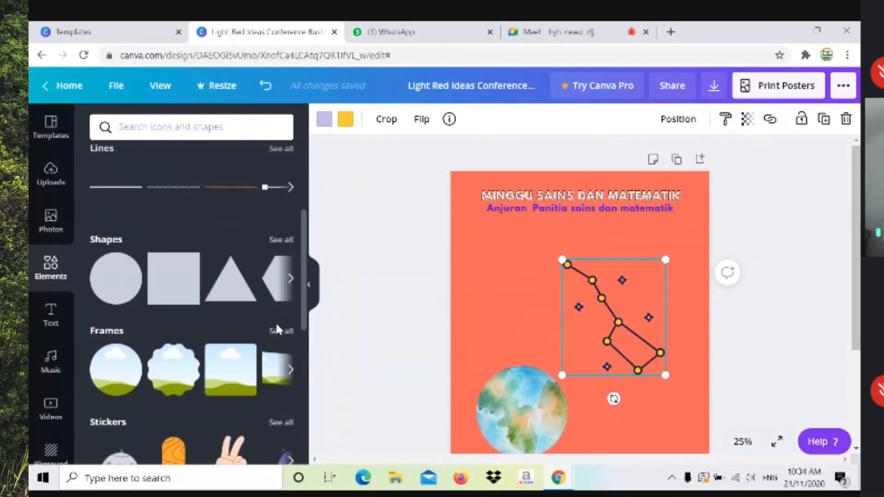
{"action": "scroll", "coordinate": [276, 314], "scroll_direction": "up", "scroll_amount": 4}
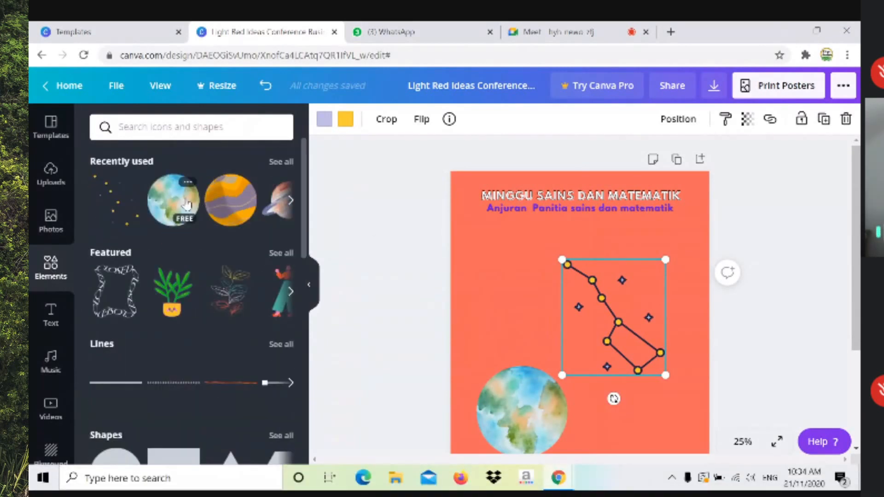
{"action": "scroll", "coordinate": [282, 196], "scroll_direction": "down", "scroll_amount": 2}
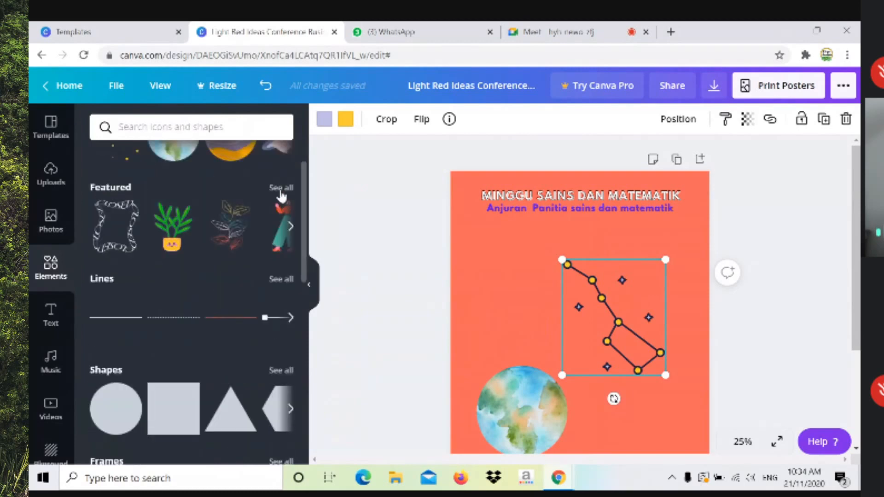
{"action": "scroll", "coordinate": [279, 196], "scroll_direction": "down", "scroll_amount": 7}
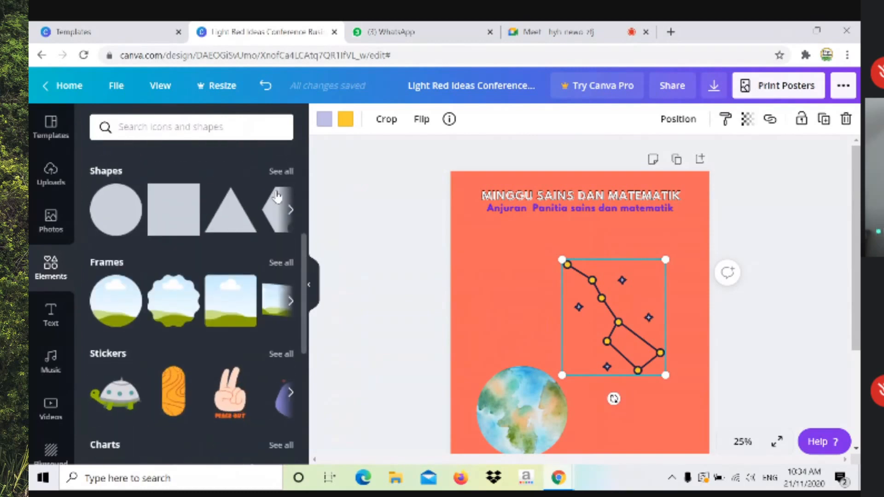
{"action": "scroll", "coordinate": [280, 248], "scroll_direction": "up", "scroll_amount": 2}
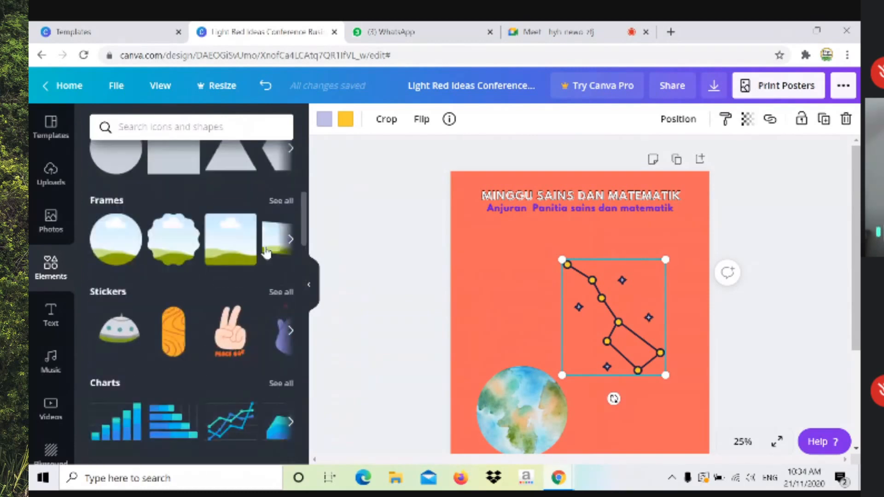
Browse the full Stickers collection in the elements library
{"action": "left_click", "coordinate": [282, 298]}
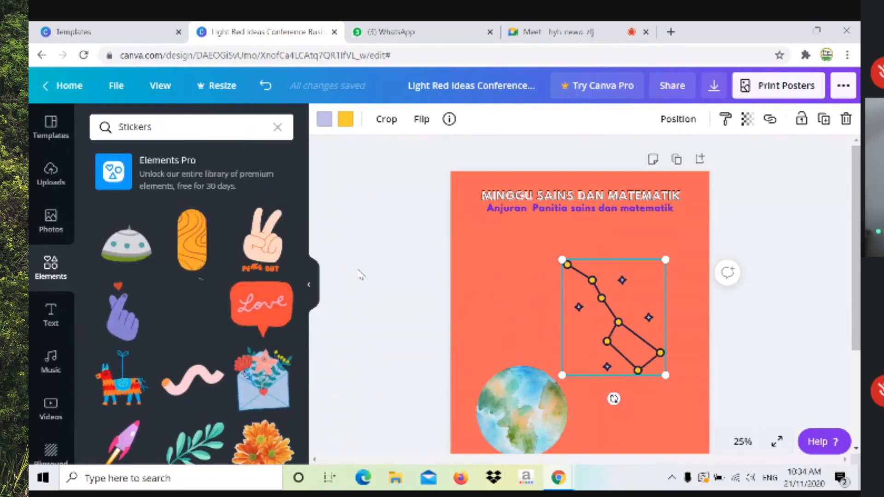
{"action": "scroll", "coordinate": [217, 317], "scroll_direction": "down", "scroll_amount": 4}
{"action": "scroll", "coordinate": [220, 318], "scroll_direction": "down", "scroll_amount": 5}
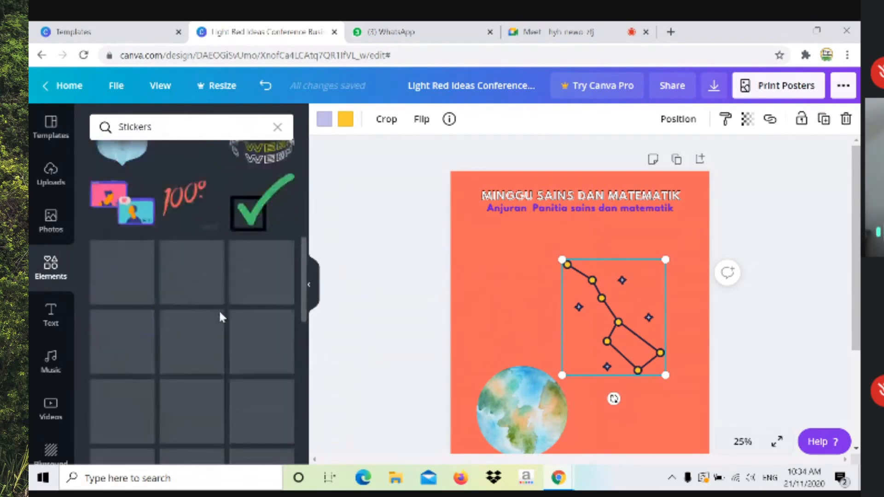
{"action": "scroll", "coordinate": [219, 320], "scroll_direction": "down", "scroll_amount": 8}
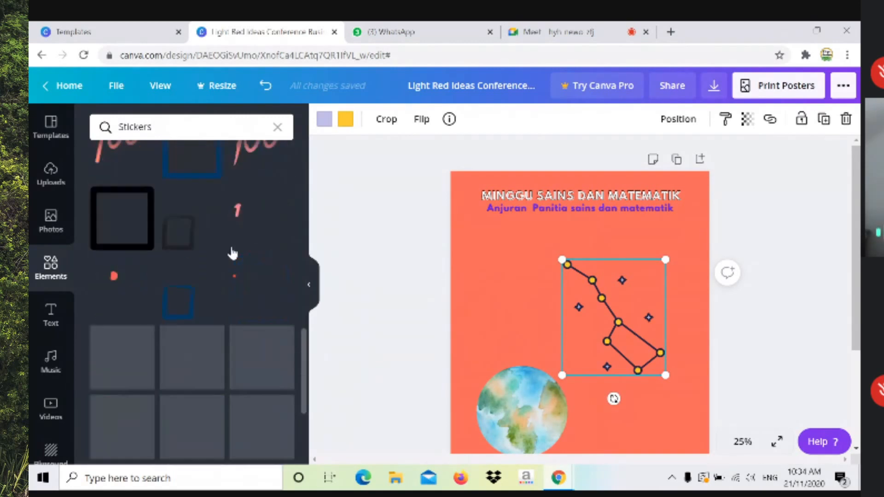
{"action": "scroll", "coordinate": [220, 330], "scroll_direction": "down", "scroll_amount": 8}
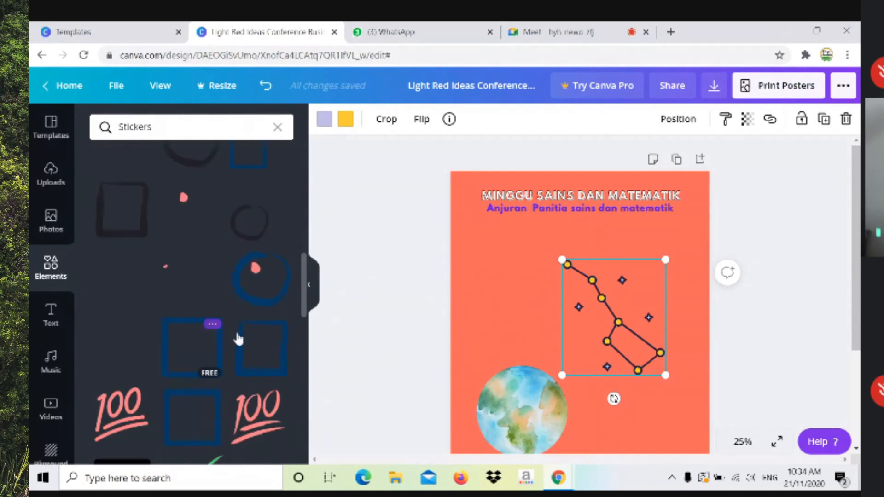
{"action": "scroll", "coordinate": [247, 321], "scroll_direction": "down", "scroll_amount": 5}
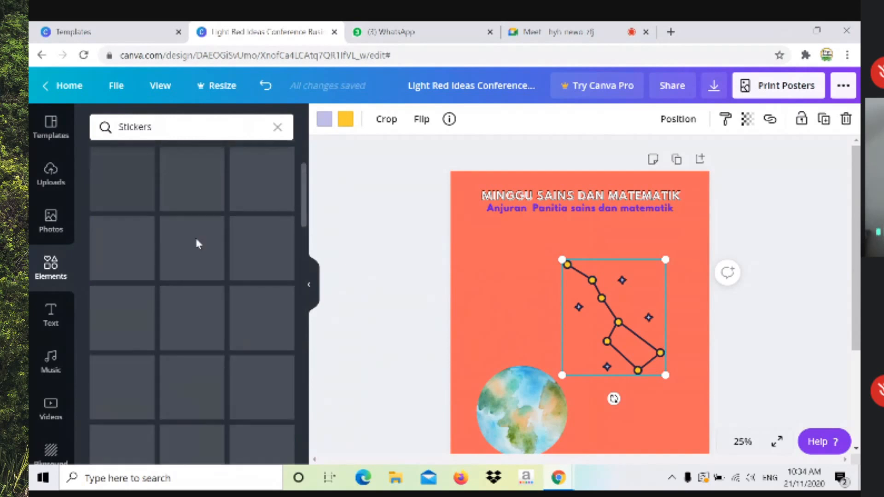
Search the stickers for "planet Stickers" and look through the planet designs
{"action": "left_click", "coordinate": [120, 129]}
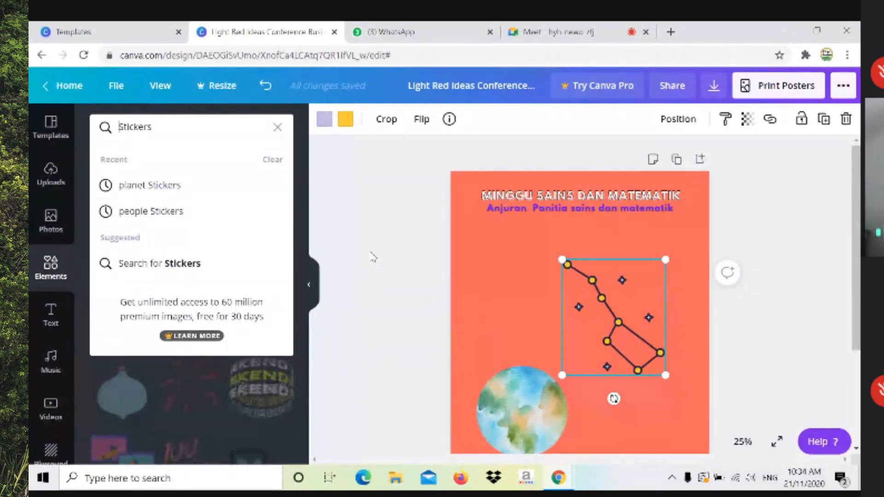
{"action": "type", "text": "planet"}
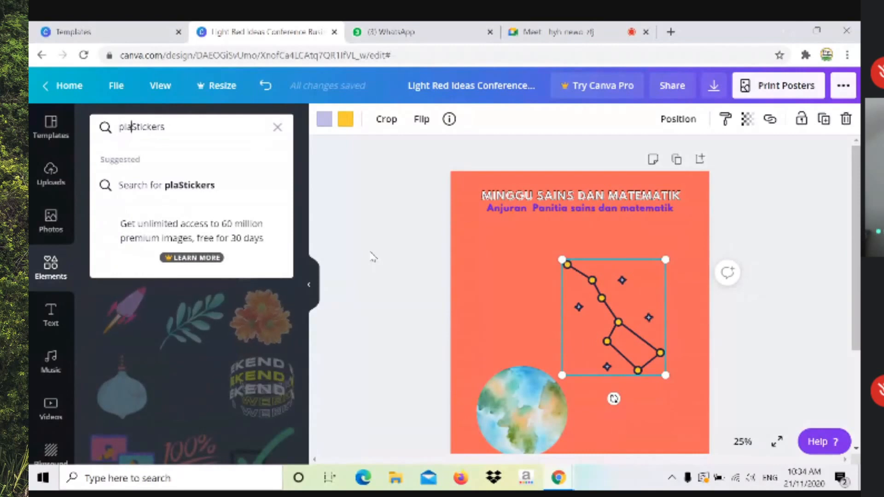
{"action": "key", "text": "Return"}
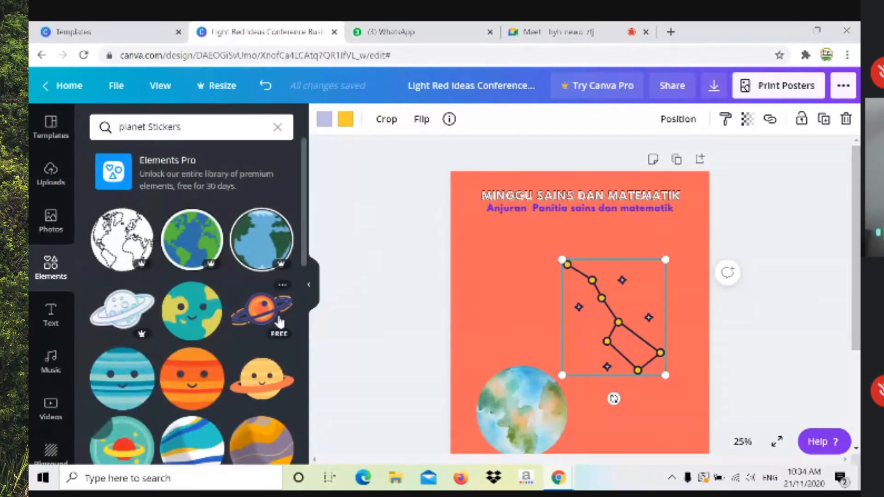
{"action": "scroll", "coordinate": [279, 318], "scroll_direction": "down", "scroll_amount": 3}
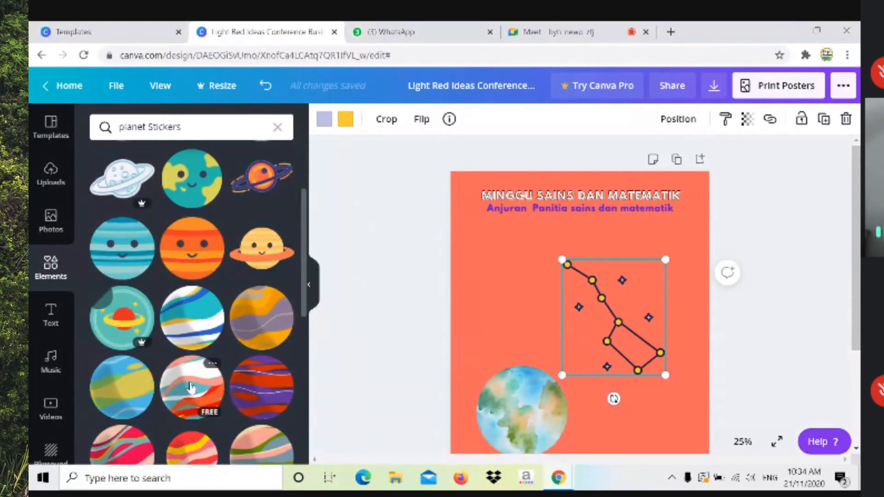
Add the free striped red, white and teal planet sticker, scale it down and place it above the watercolor globe
{"action": "left_click", "coordinate": [191, 388]}
{"action": "left_click_drag", "start_coordinate": [683, 251], "coordinate": [542, 392]}
{"action": "left_click_drag", "start_coordinate": [510, 419], "coordinate": [514, 319]}
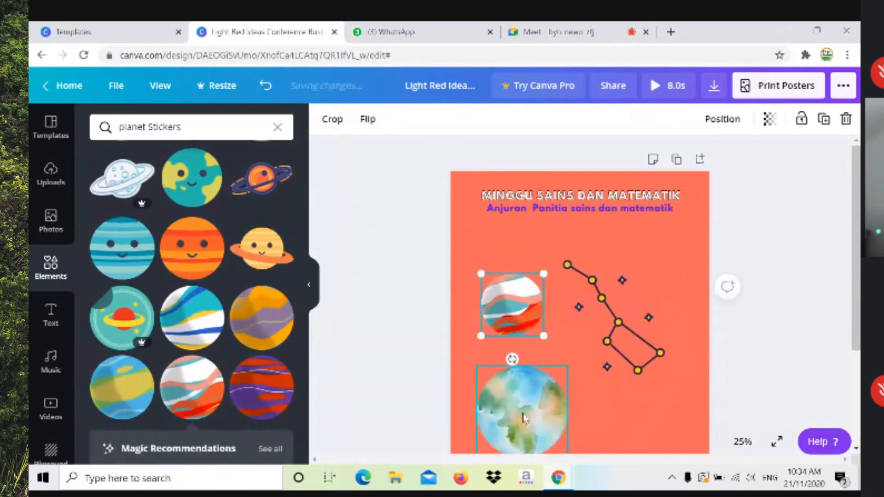
Replace the watercolor globe with the free smiling yellow ringed planet sticker, sized to fill the space below the striped planet
{"action": "left_click", "coordinate": [524, 419]}
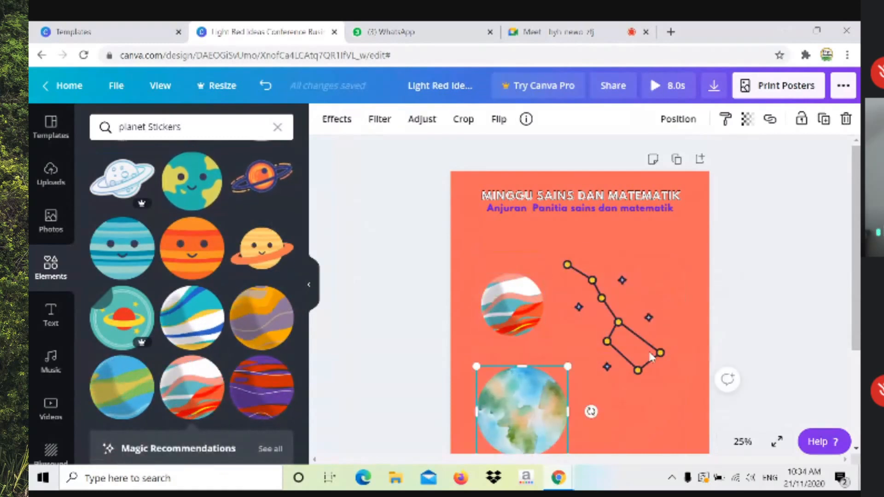
{"action": "left_click", "coordinate": [849, 123]}
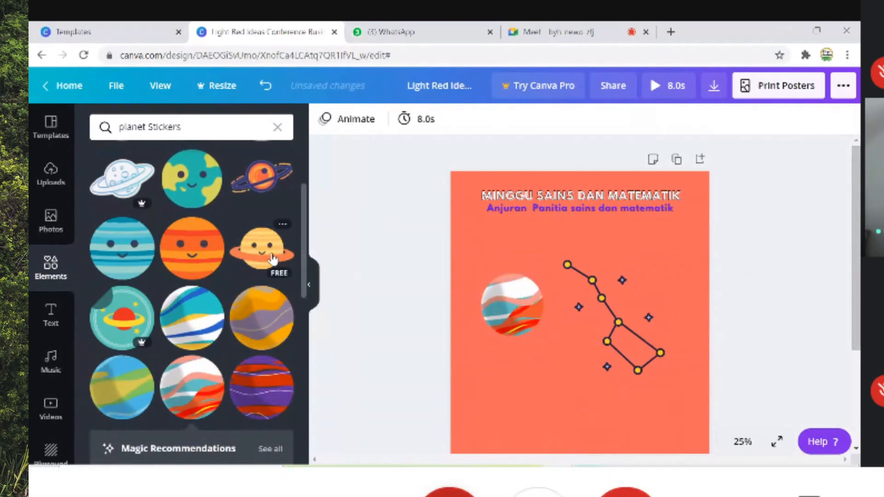
{"action": "left_click", "coordinate": [272, 258]}
{"action": "left_click_drag", "start_coordinate": [684, 287], "coordinate": [593, 356]}
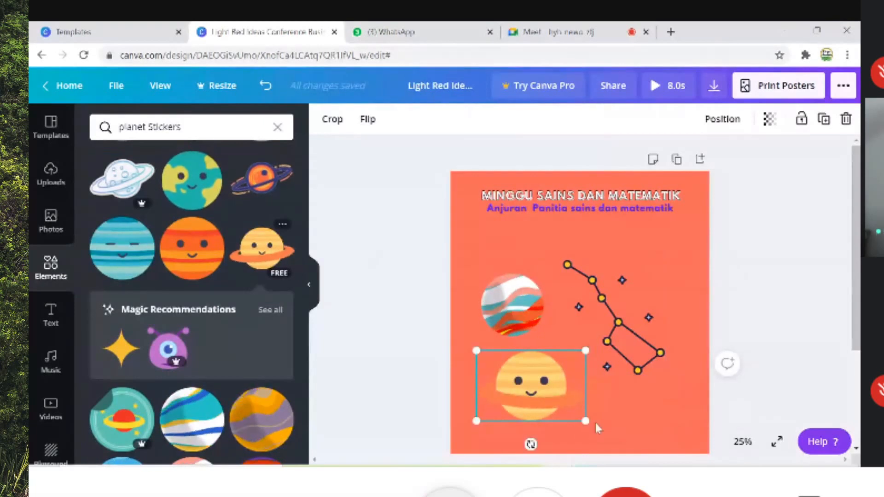
{"action": "left_click_drag", "start_coordinate": [585, 421], "coordinate": [607, 435]}
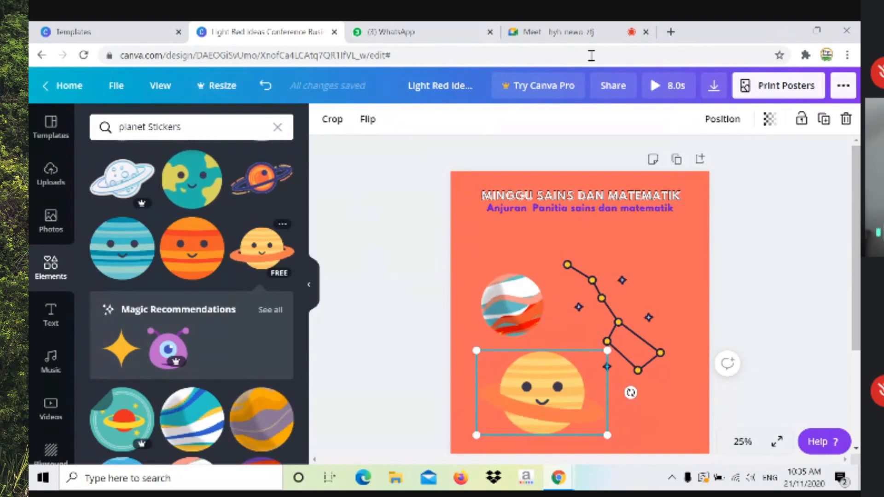
Review the available download file types, from PNG and JPG to MP4 Video and GIF, and close the download options
{"action": "left_click", "coordinate": [714, 98]}
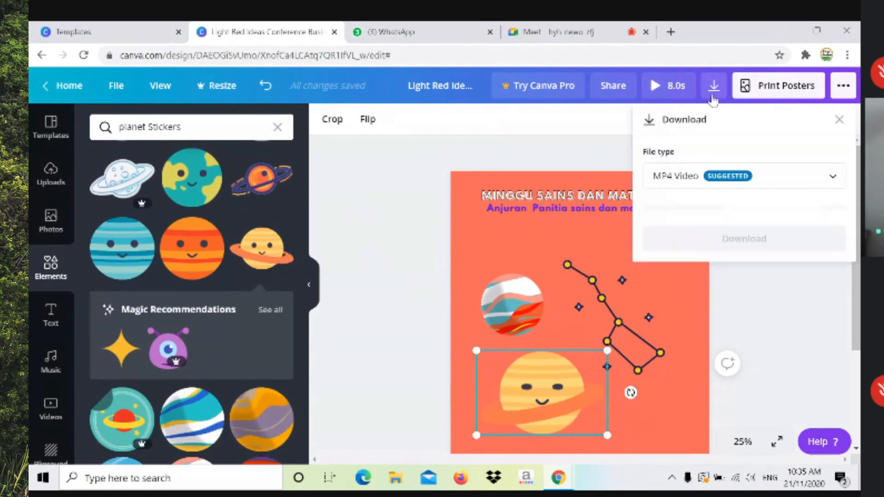
{"action": "left_click", "coordinate": [833, 178]}
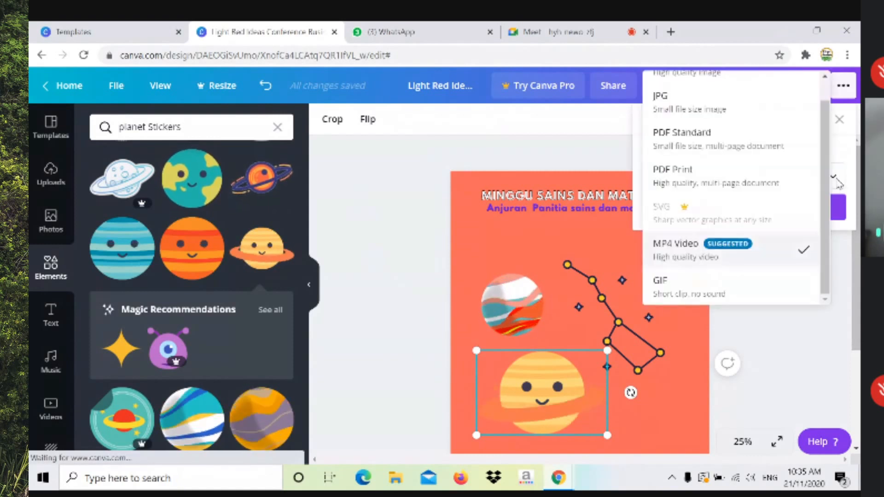
{"action": "scroll", "coordinate": [827, 192], "scroll_direction": "up", "scroll_amount": 1}
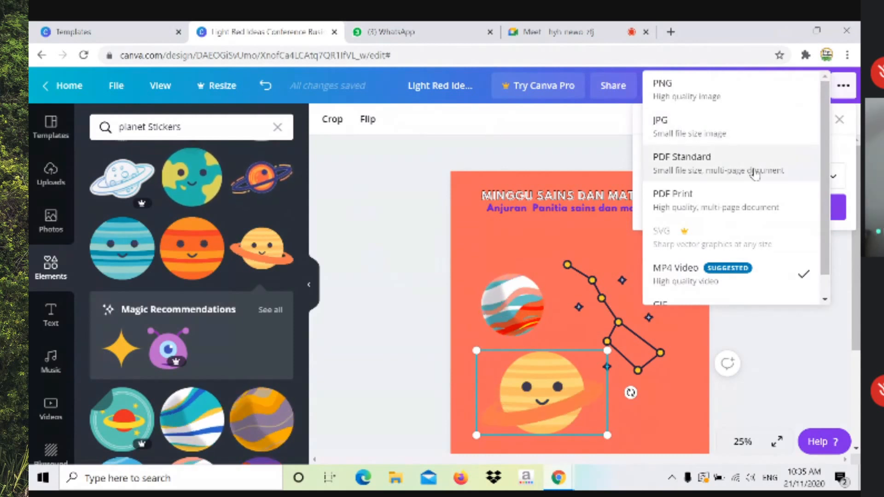
{"action": "scroll", "coordinate": [732, 216], "scroll_direction": "down", "scroll_amount": 1}
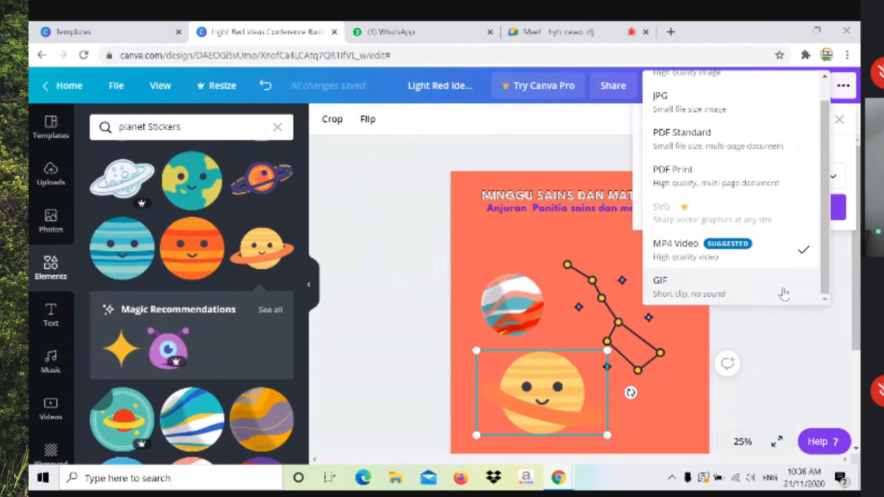
{"action": "left_click", "coordinate": [789, 334]}
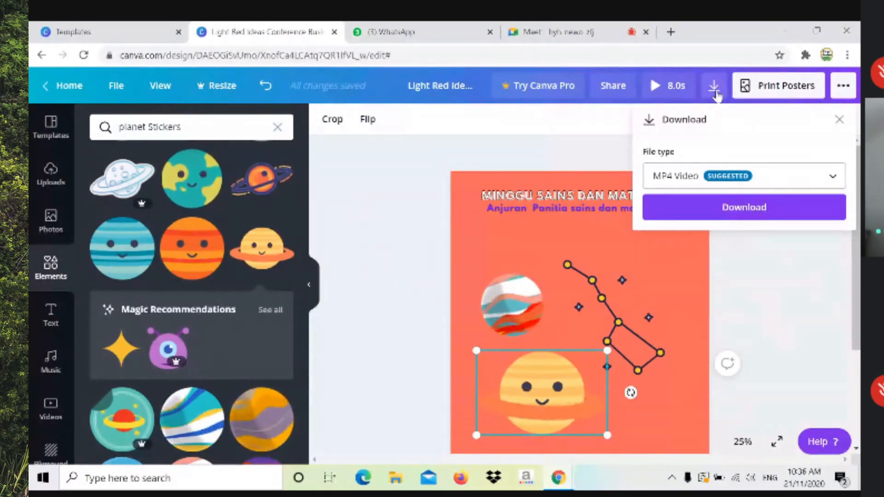
{"action": "left_click", "coordinate": [523, 142]}
Enlarge the striped planet and shift both planets slightly up so they sit stacked beside the constellation
{"action": "left_click", "coordinate": [527, 313]}
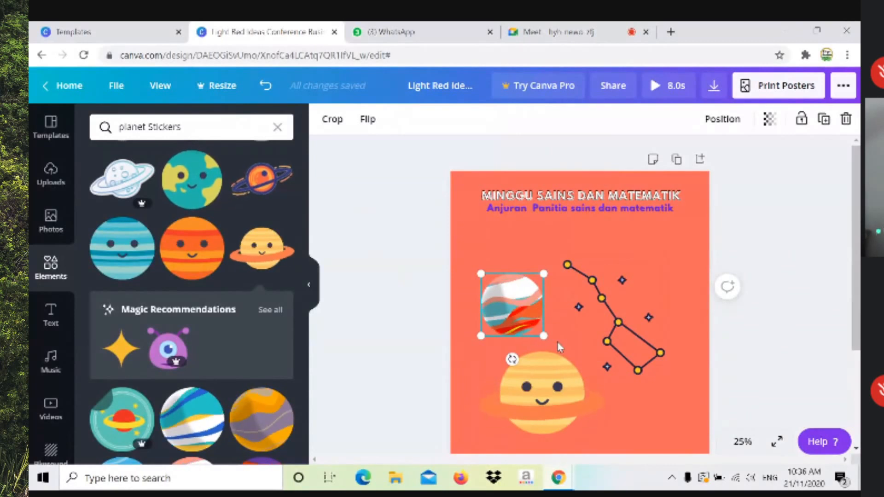
{"action": "left_click", "coordinate": [313, 297]}
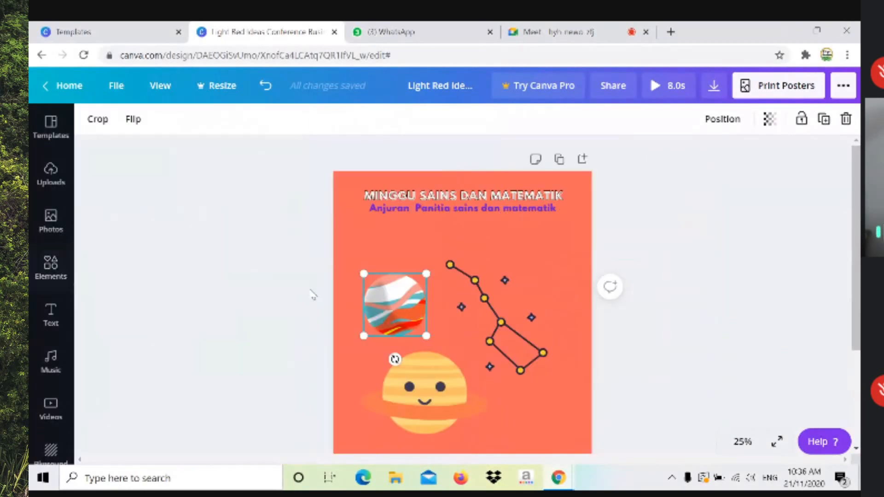
{"action": "left_click_drag", "start_coordinate": [427, 336], "coordinate": [458, 357]}
{"action": "left_click_drag", "start_coordinate": [424, 310], "coordinate": [416, 277]}
{"action": "left_click_drag", "start_coordinate": [441, 383], "coordinate": [433, 371]}
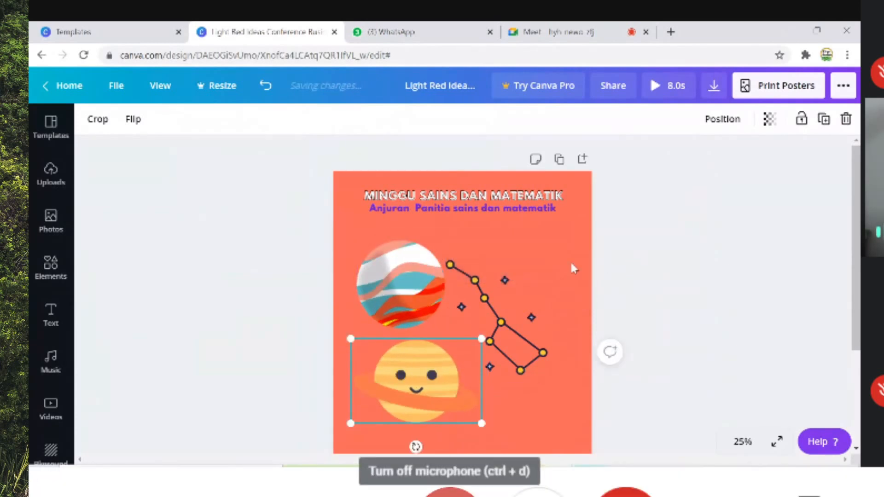
Change the poster's background color to black from the default colors and collapse the color choices
{"action": "left_click", "coordinate": [552, 245]}
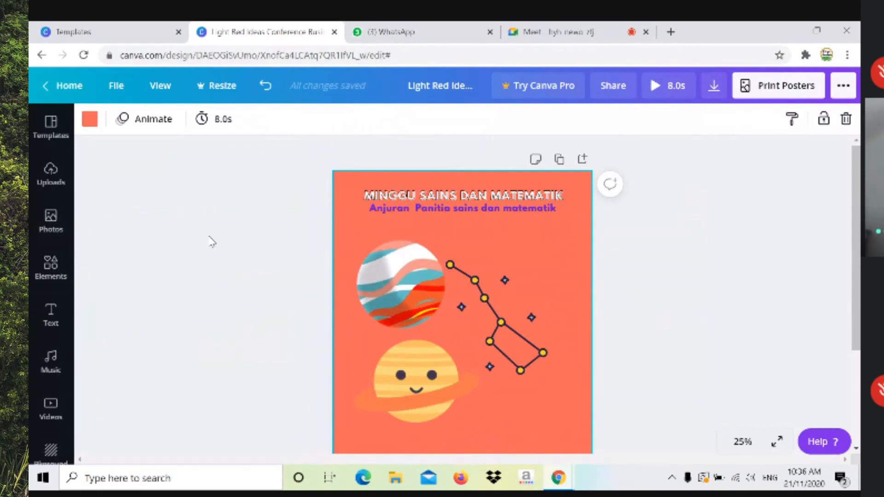
{"action": "left_click", "coordinate": [89, 120]}
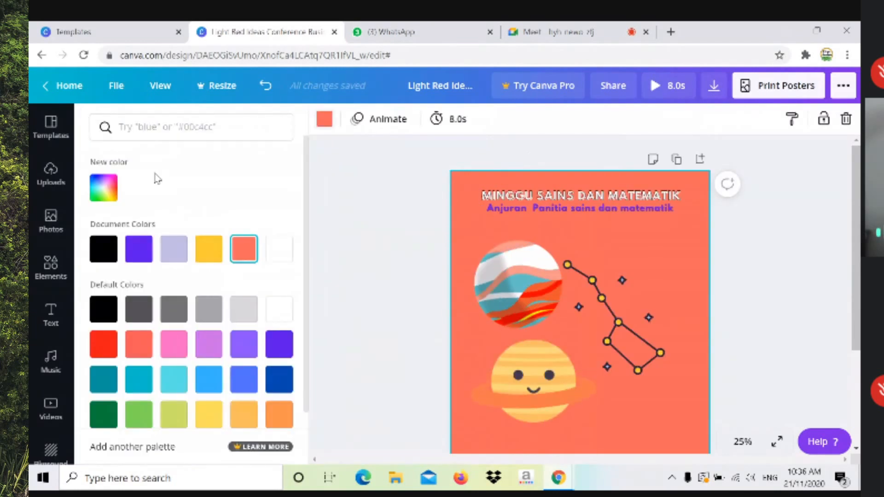
{"action": "scroll", "coordinate": [279, 261], "scroll_direction": "down", "scroll_amount": 1}
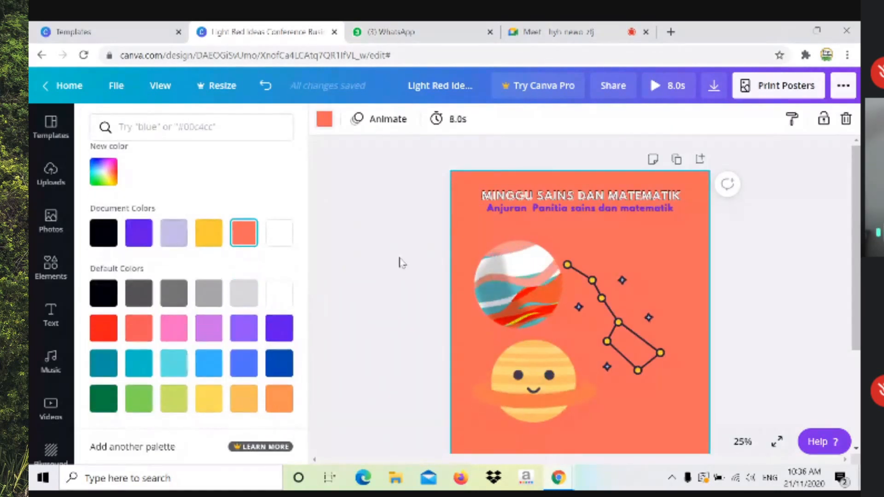
{"action": "left_click", "coordinate": [399, 263]}
{"action": "left_click", "coordinate": [90, 120]}
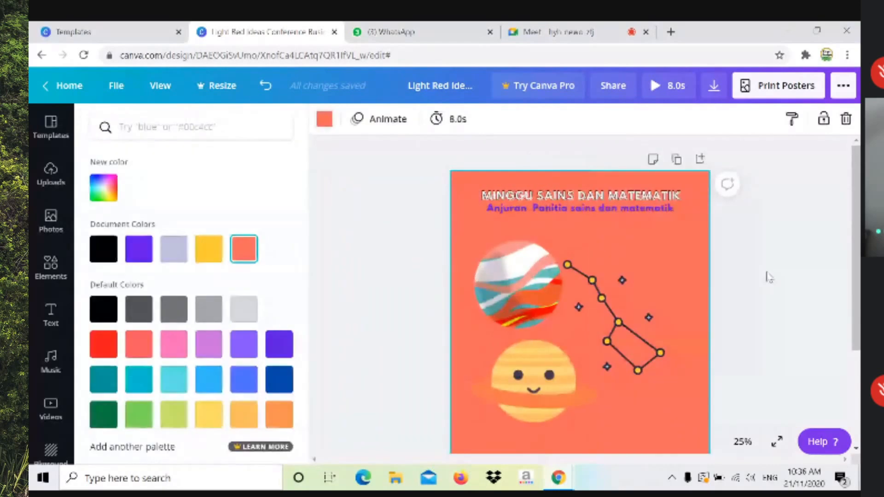
{"action": "left_click", "coordinate": [789, 289]}
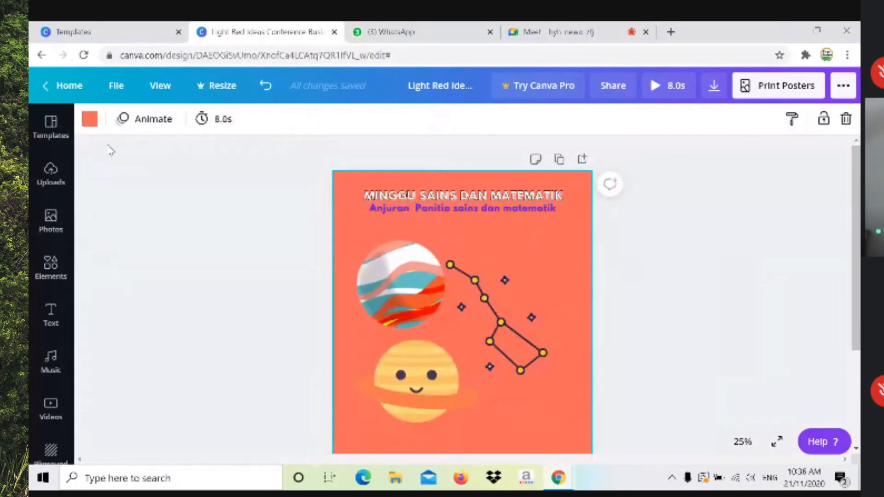
{"action": "left_click", "coordinate": [90, 119]}
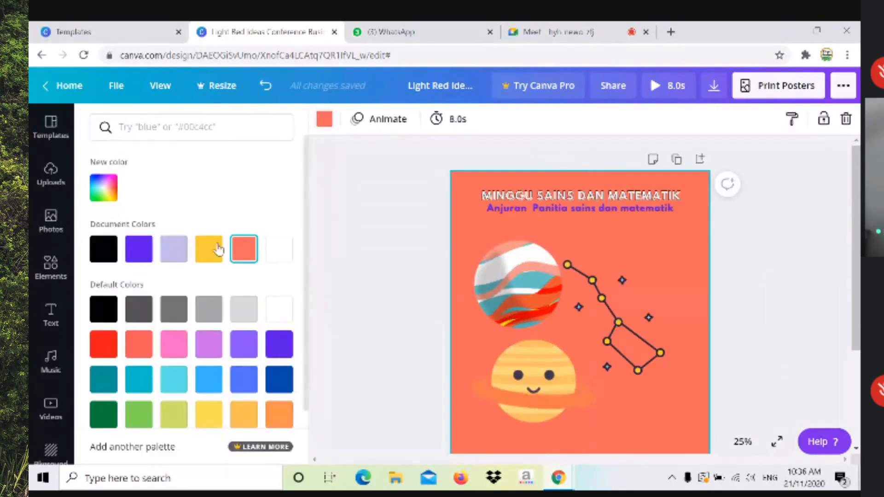
{"action": "left_click", "coordinate": [109, 313]}
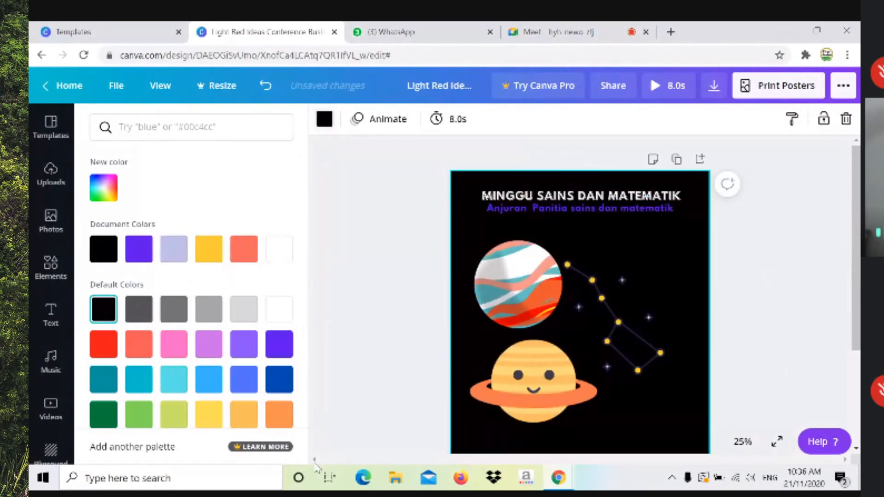
{"action": "left_click", "coordinate": [316, 466]}
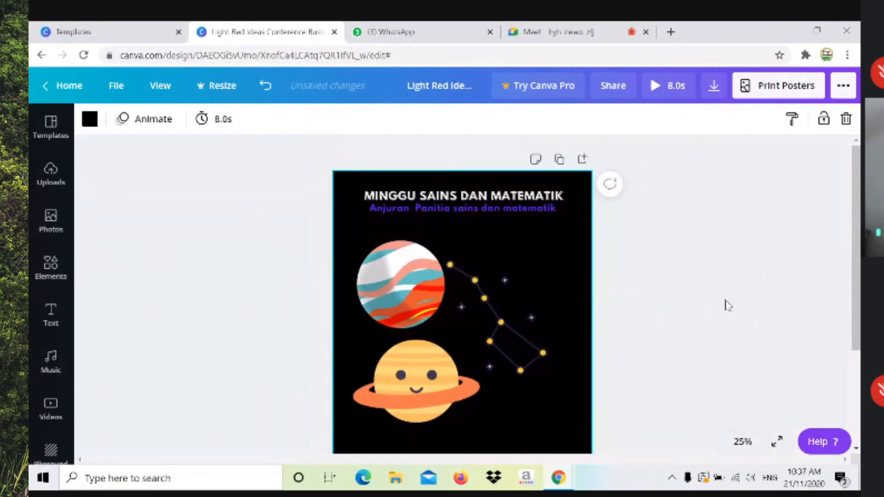
Scale the constellation graphic down slightly and move it up and to the right, clear of both planets
{"action": "scroll", "coordinate": [730, 304], "scroll_direction": "down", "scroll_amount": 3}
{"action": "scroll", "coordinate": [728, 302], "scroll_direction": "up", "scroll_amount": 3}
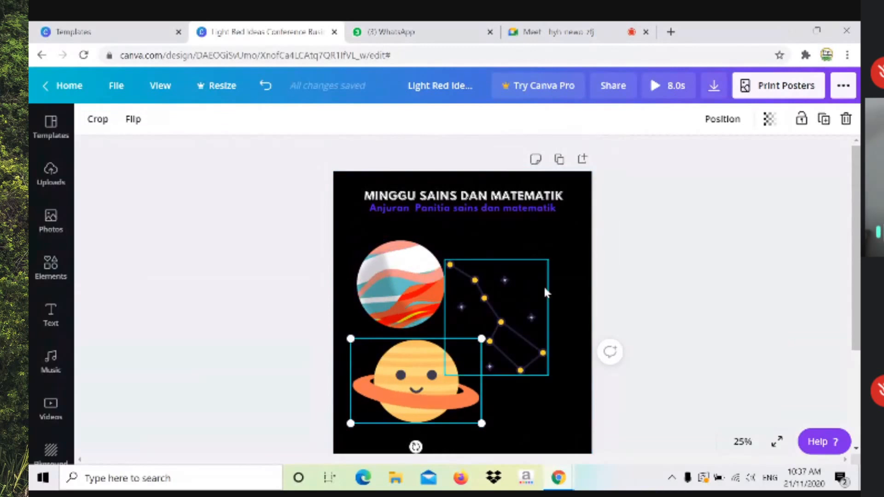
{"action": "left_click_drag", "start_coordinate": [547, 375], "coordinate": [537, 358]}
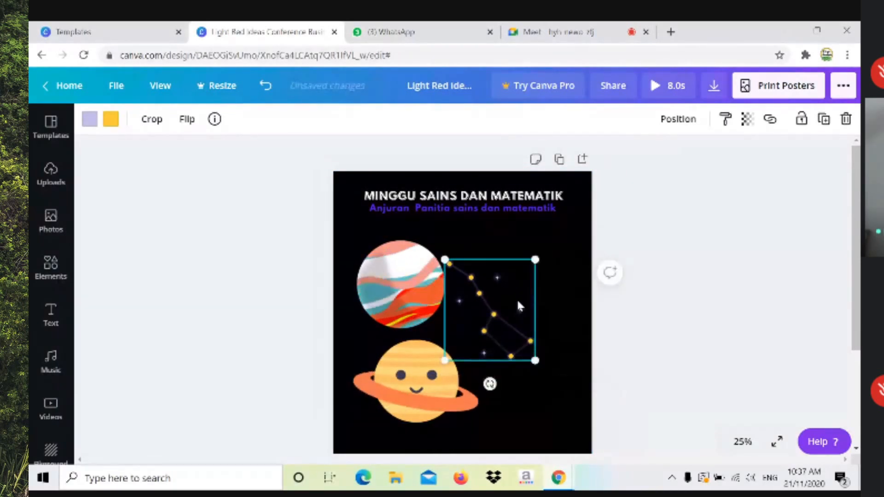
{"action": "left_click_drag", "start_coordinate": [519, 305], "coordinate": [575, 282]}
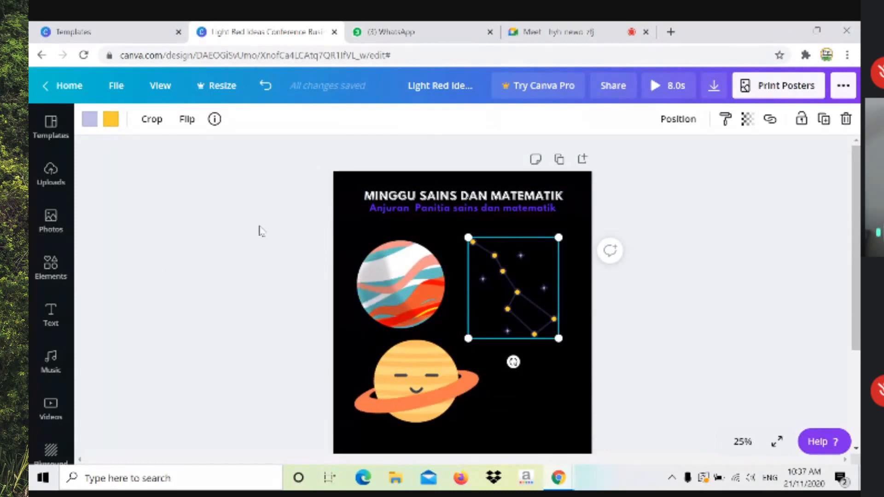
{"action": "left_click", "coordinate": [213, 222]}
{"action": "left_click", "coordinate": [579, 213]}
{"action": "left_click", "coordinate": [611, 233]}
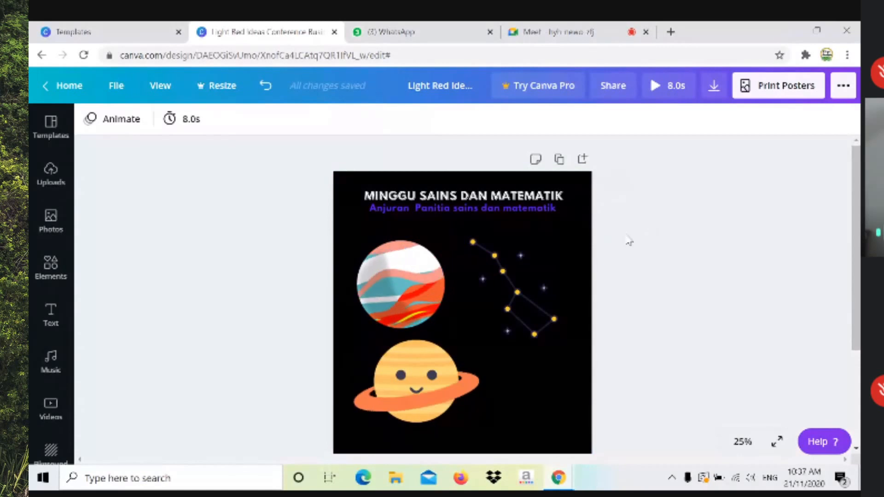
Try a pink default color as the poster background and shift its hue to a custom violet
{"action": "left_click", "coordinate": [562, 231]}
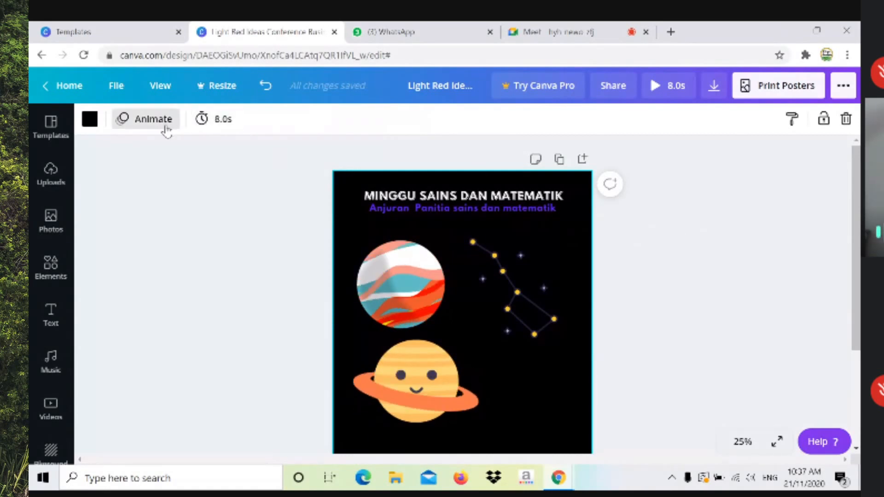
{"action": "left_click", "coordinate": [90, 119]}
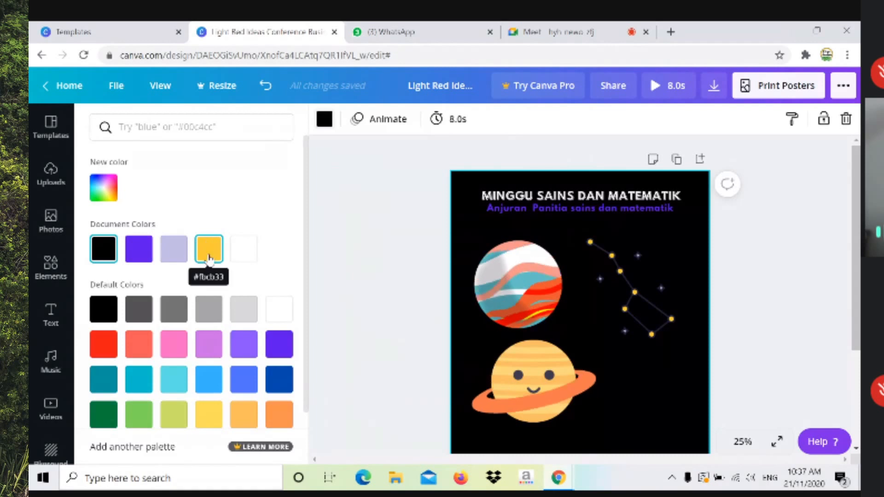
{"action": "left_click", "coordinate": [173, 345]}
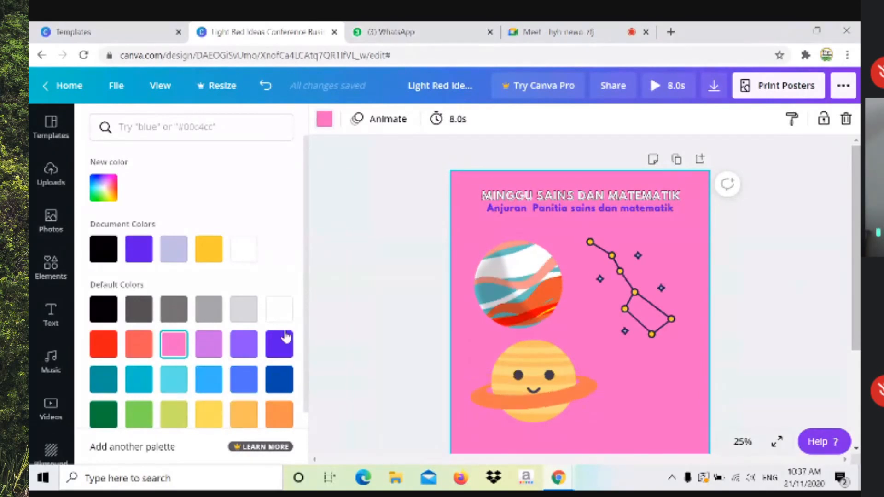
{"action": "left_click", "coordinate": [104, 193]}
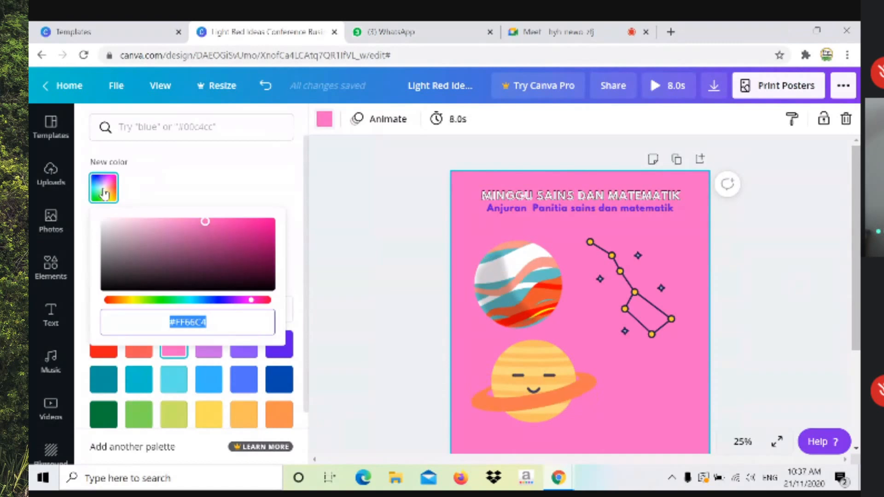
{"action": "left_click", "coordinate": [174, 302]}
{"action": "left_click_drag", "start_coordinate": [174, 301], "coordinate": [235, 301]}
{"action": "left_click", "coordinate": [341, 300]}
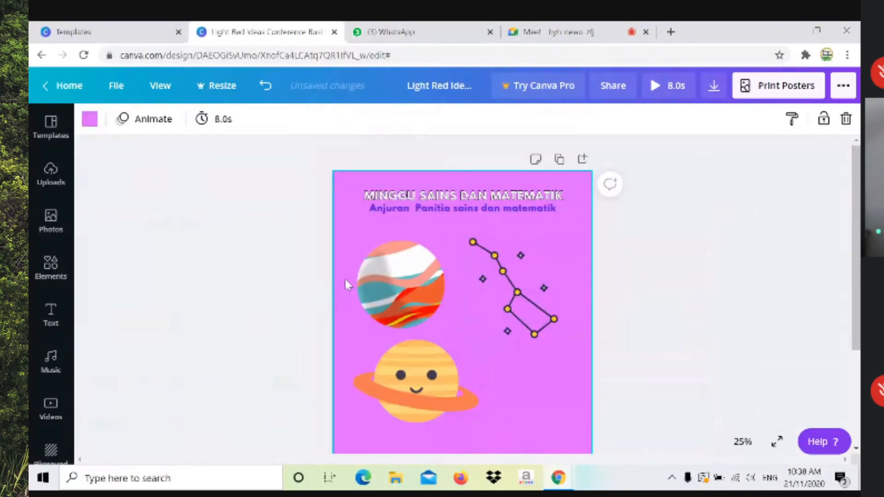
Restore the poster background to black from the document colors and collapse the color choices
{"action": "left_click", "coordinate": [87, 119]}
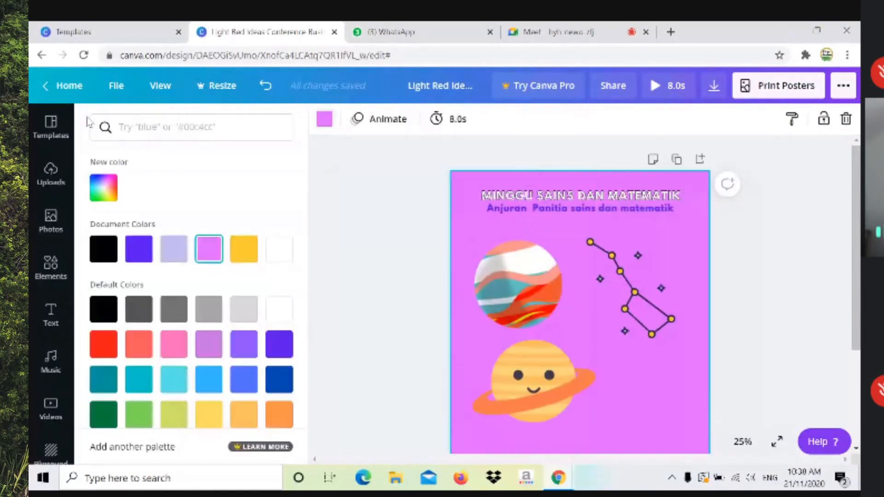
{"action": "left_click", "coordinate": [103, 249]}
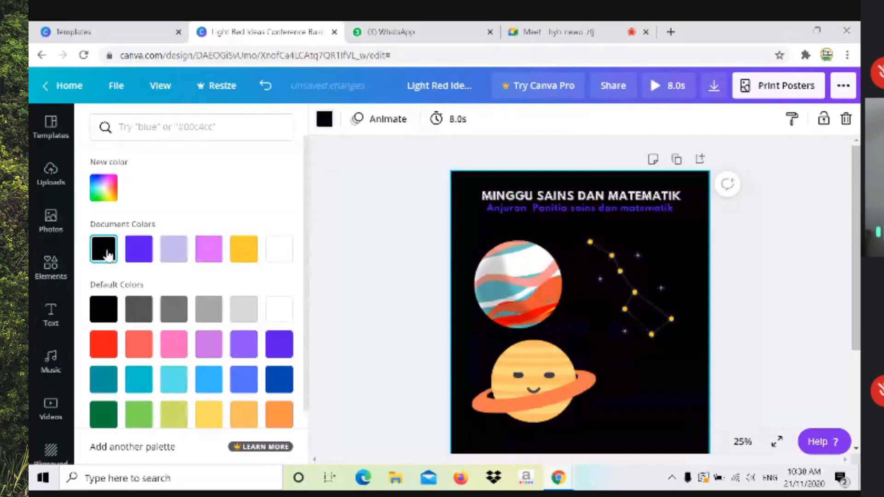
{"action": "left_click", "coordinate": [316, 454]}
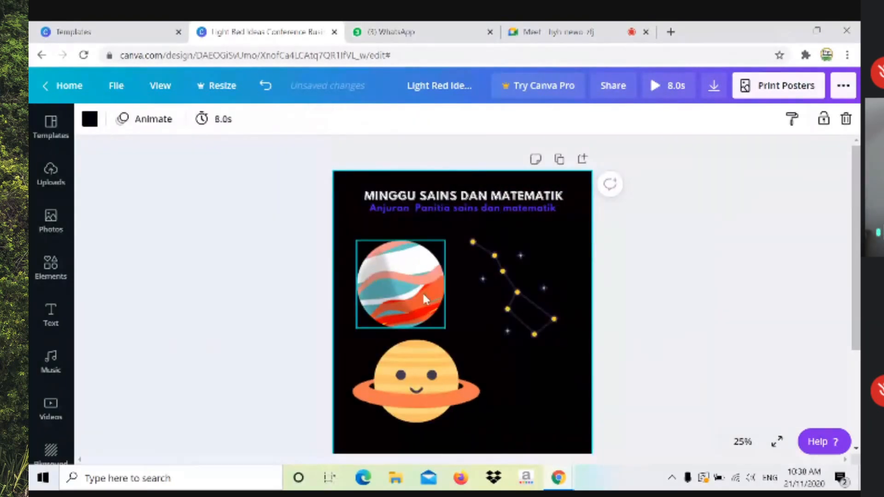
Enlarge the smiling ringed planet across the lower middle of the poster and scale the constellation down slightly
{"action": "left_click", "coordinate": [444, 377]}
{"action": "mouse_move", "coordinate": [481, 423]}
{"action": "left_mouse_down"}
{"action": "mouse_move", "coordinate": [548, 436]}
{"action": "mouse_move", "coordinate": [474, 412]}
{"action": "left_mouse_up"}
{"action": "left_click", "coordinate": [529, 313]}
{"action": "left_click_drag", "start_coordinate": [557, 340], "coordinate": [546, 324]}
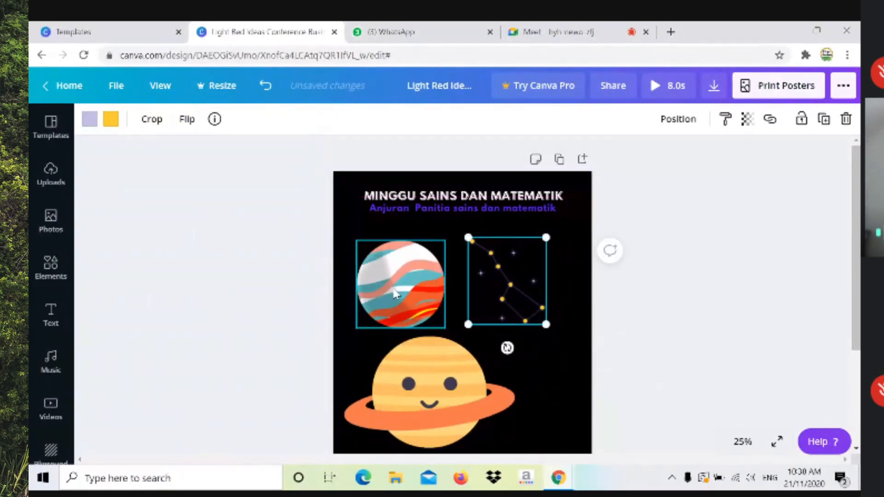
{"action": "scroll", "coordinate": [524, 324], "scroll_direction": "down", "scroll_amount": 1}
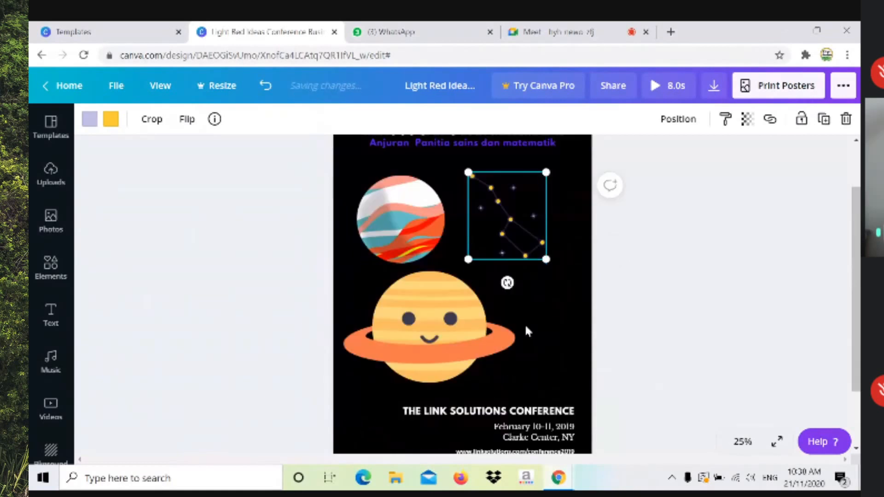
{"action": "scroll", "coordinate": [523, 324], "scroll_direction": "up", "scroll_amount": 1}
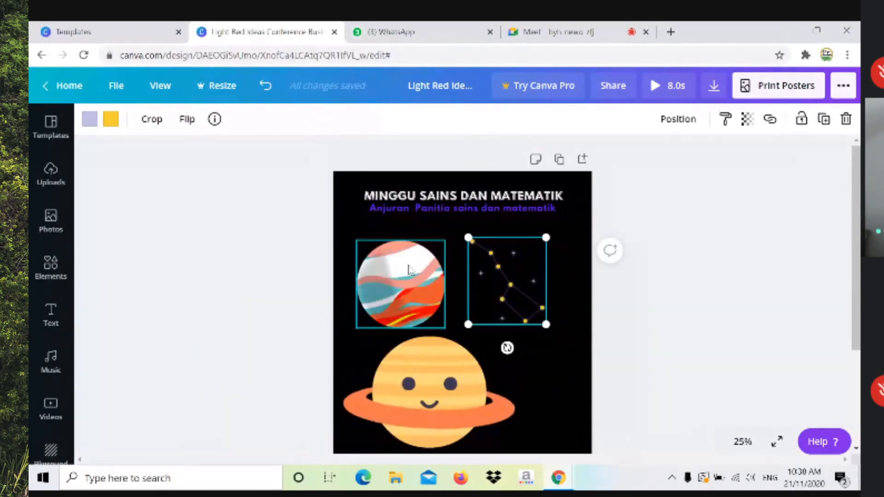
Shrink the striped planet slightly, then duplicate it and place the copy below the constellation, overlapping the ringed planet
{"action": "left_click", "coordinate": [419, 292]}
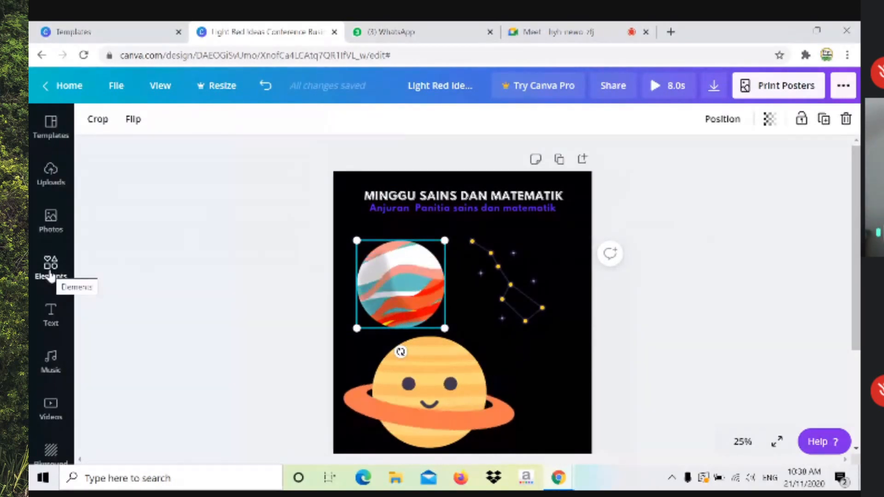
{"action": "left_click_drag", "start_coordinate": [444, 329], "coordinate": [429, 313]}
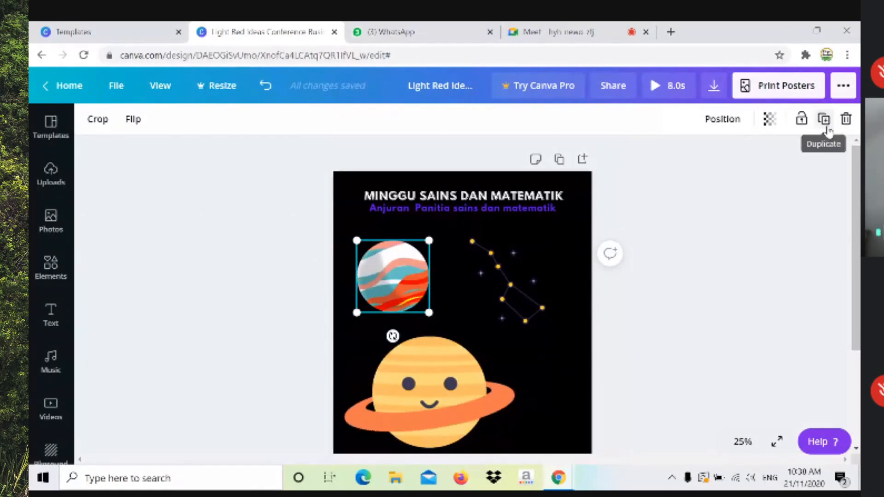
{"action": "left_click", "coordinate": [827, 128]}
{"action": "left_click_drag", "start_coordinate": [416, 290], "coordinate": [500, 346]}
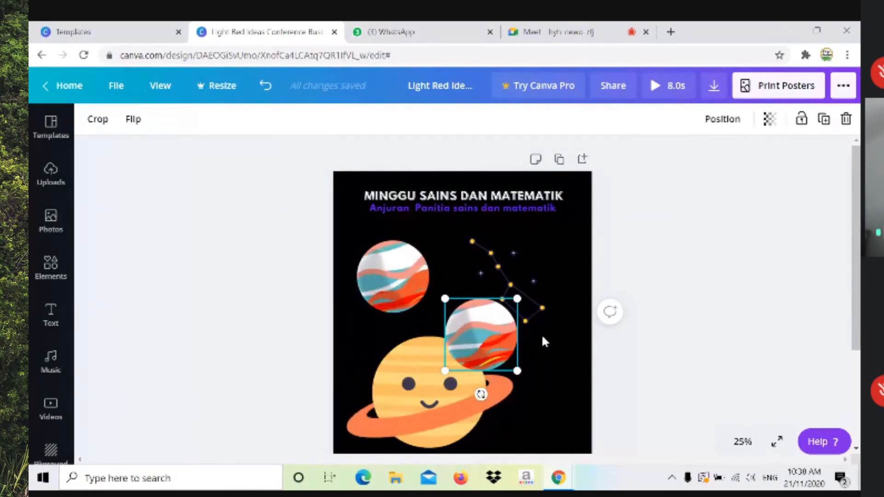
Enlarge the original striped planet greatly and move it behind the title so it extends past the poster's top-left corner
{"action": "left_click", "coordinate": [393, 281]}
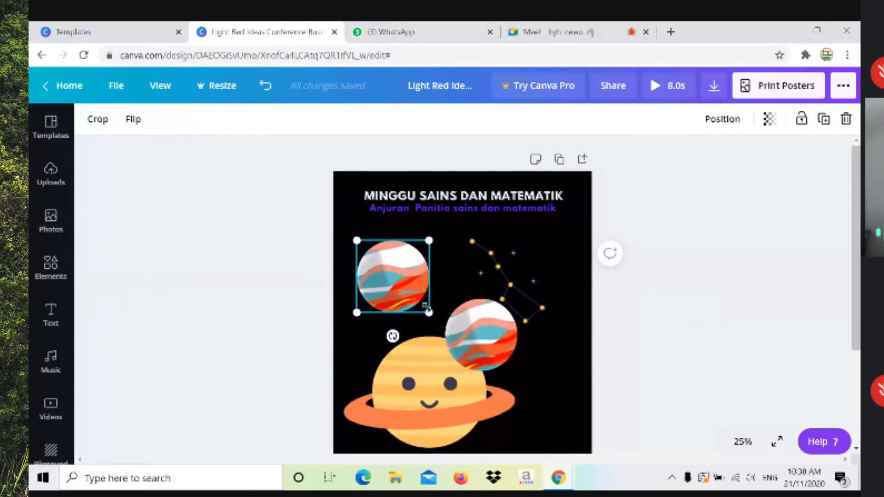
{"action": "left_click_drag", "start_coordinate": [429, 313], "coordinate": [622, 361]}
{"action": "left_click_drag", "start_coordinate": [567, 350], "coordinate": [503, 214]}
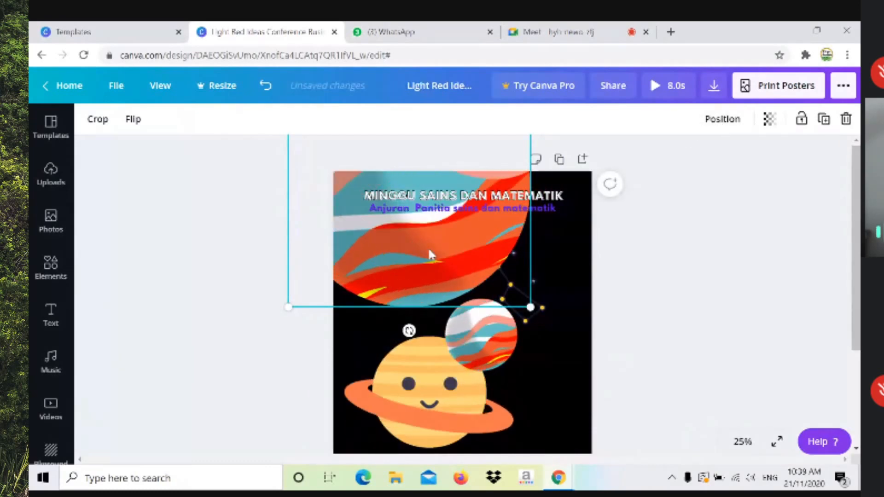
{"action": "mouse_move", "coordinate": [397, 259]}
{"action": "left_mouse_down"}
{"action": "mouse_move", "coordinate": [365, 247]}
{"action": "mouse_move", "coordinate": [407, 260]}
{"action": "left_mouse_up"}
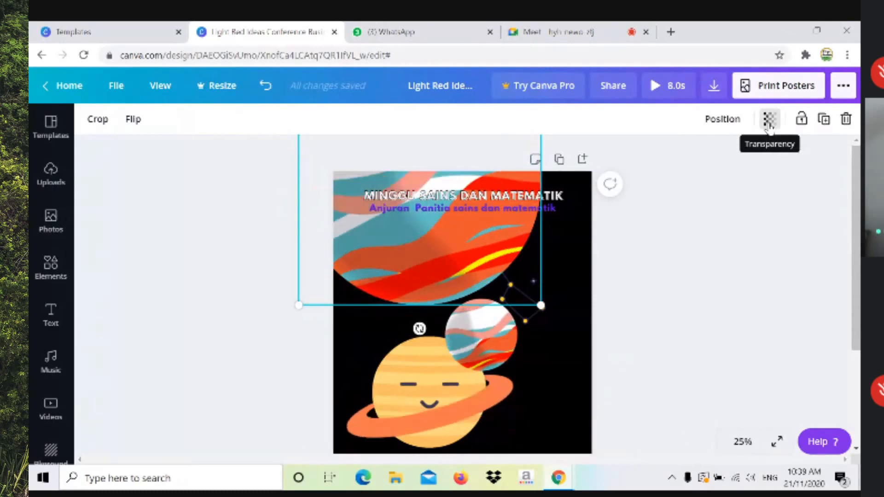
Set the large striped planet's transparency to 34
{"action": "left_click", "coordinate": [768, 123]}
{"action": "left_click_drag", "start_coordinate": [734, 162], "coordinate": [680, 167]}
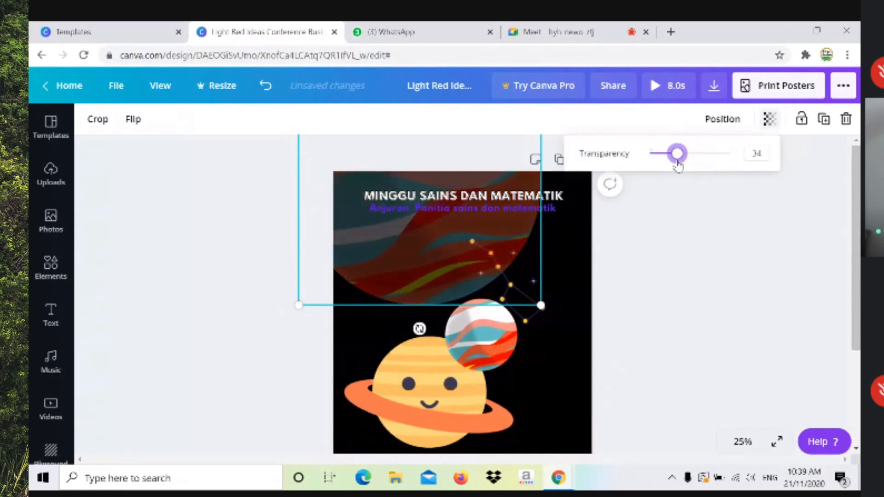
{"action": "left_click", "coordinate": [679, 229]}
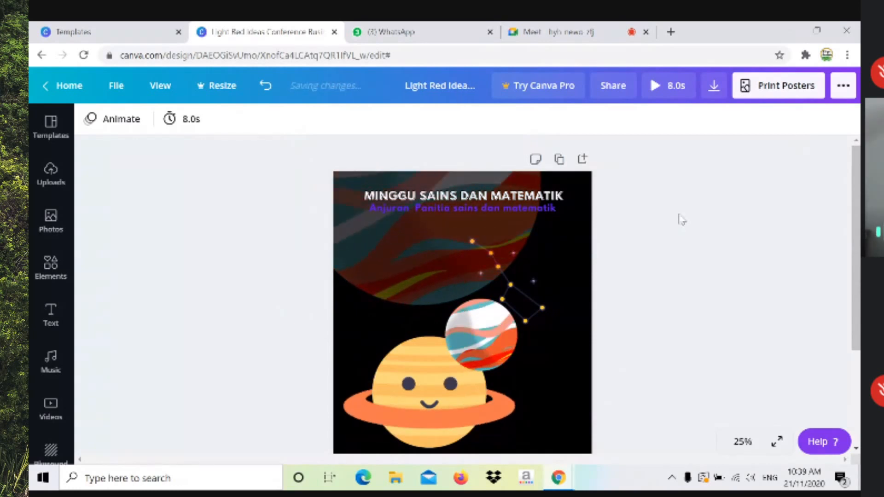
Move the small striped planet to the poster's upper right edge so it sits partly off the page
{"action": "left_click_drag", "start_coordinate": [488, 340], "coordinate": [599, 238]}
{"action": "left_click", "coordinate": [693, 283]}
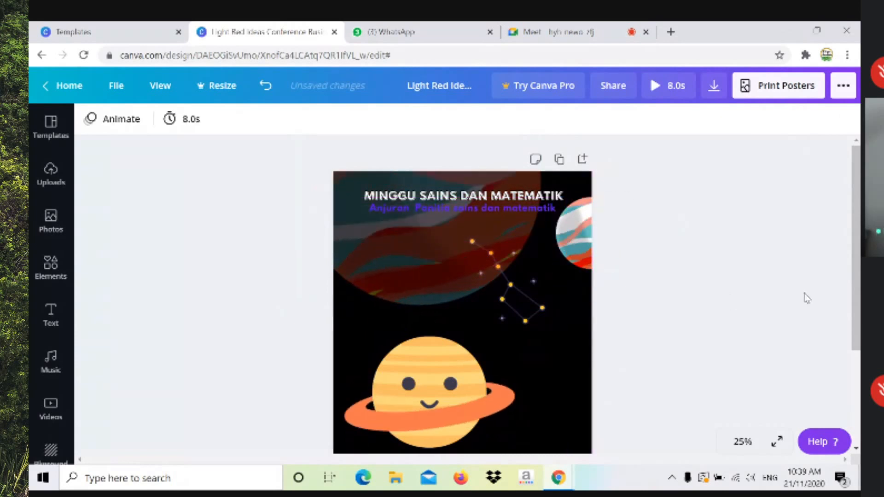
{"action": "left_click", "coordinate": [446, 398]}
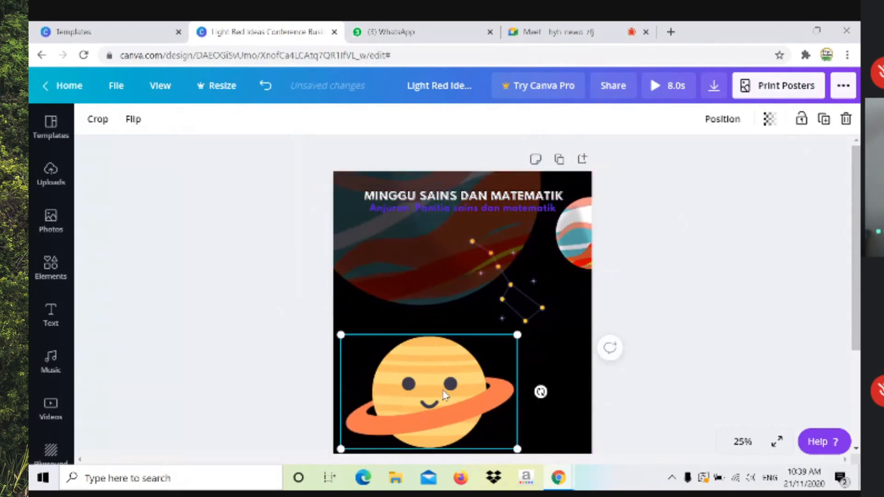
{"action": "left_click", "coordinate": [536, 302]}
{"action": "left_click", "coordinate": [681, 322]}
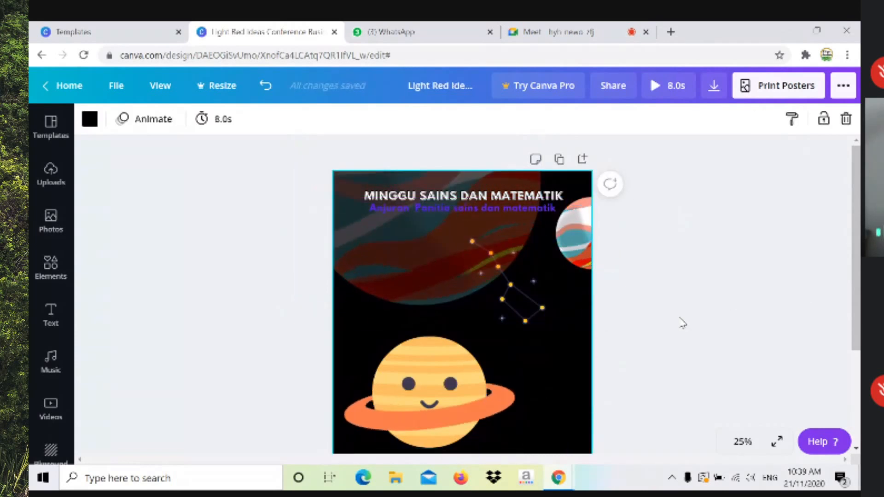
Review the layer order and page alignment options available for the large faded planet
{"action": "left_click", "coordinate": [471, 201]}
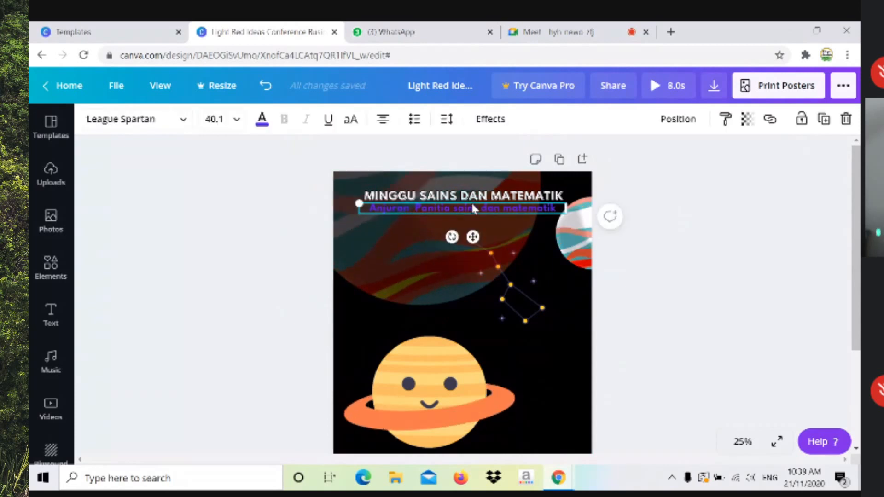
{"action": "left_click", "coordinate": [404, 283]}
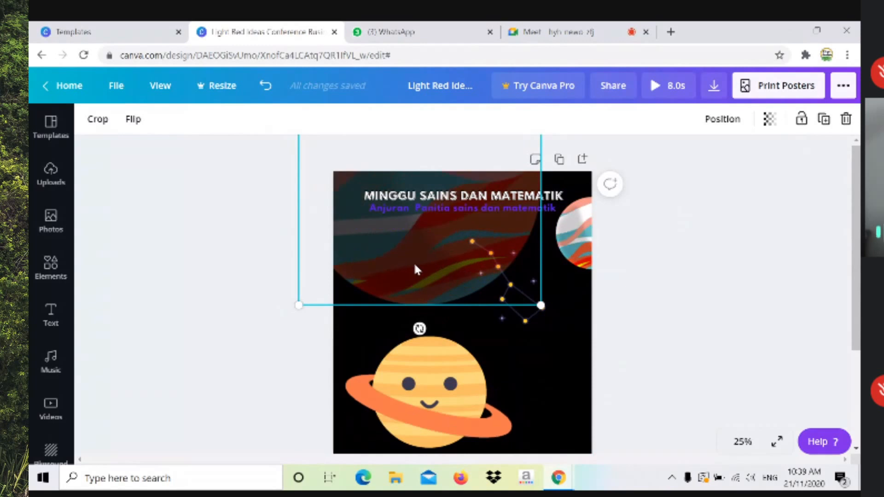
{"action": "left_click", "coordinate": [448, 205]}
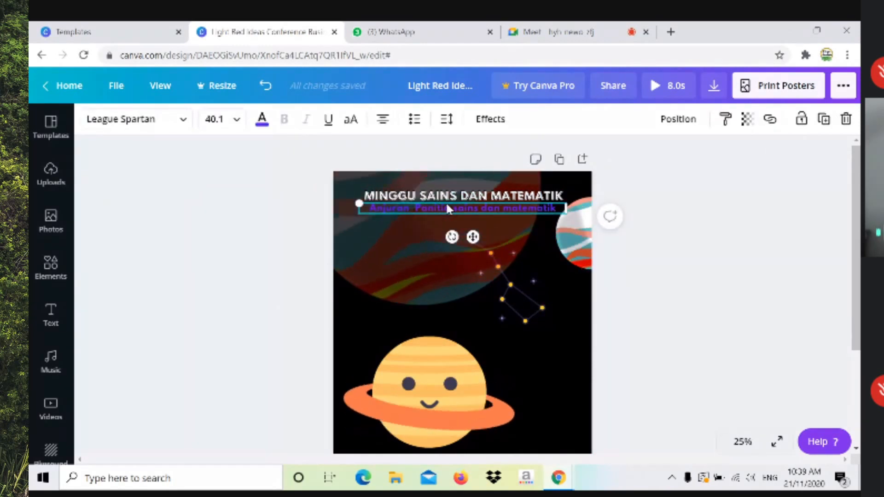
{"action": "left_click", "coordinate": [416, 278]}
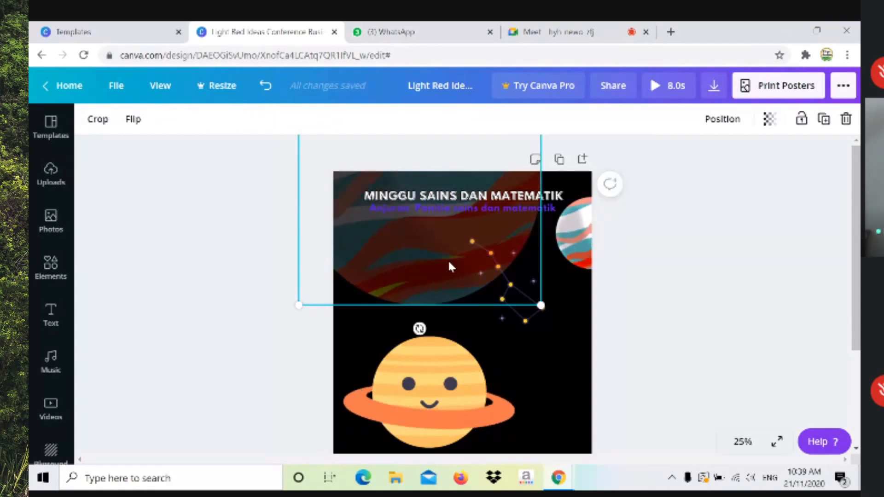
{"action": "left_click", "coordinate": [723, 120]}
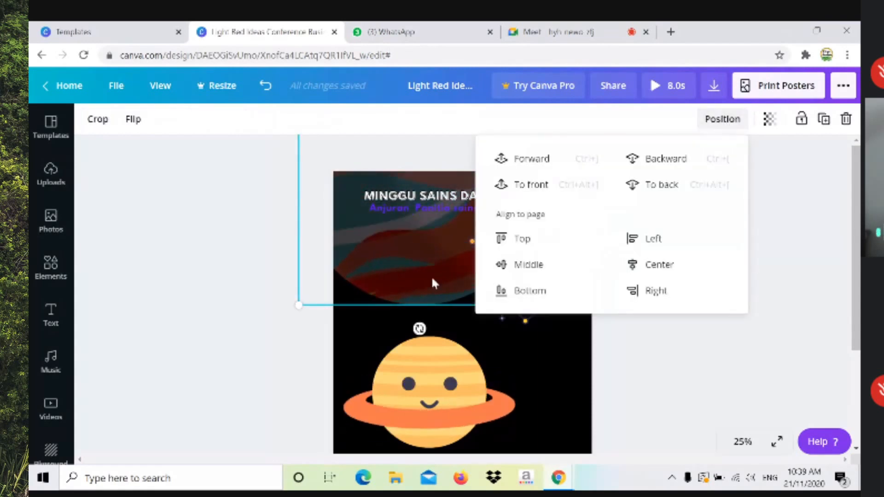
{"action": "left_click", "coordinate": [431, 275]}
{"action": "left_click", "coordinate": [570, 371]}
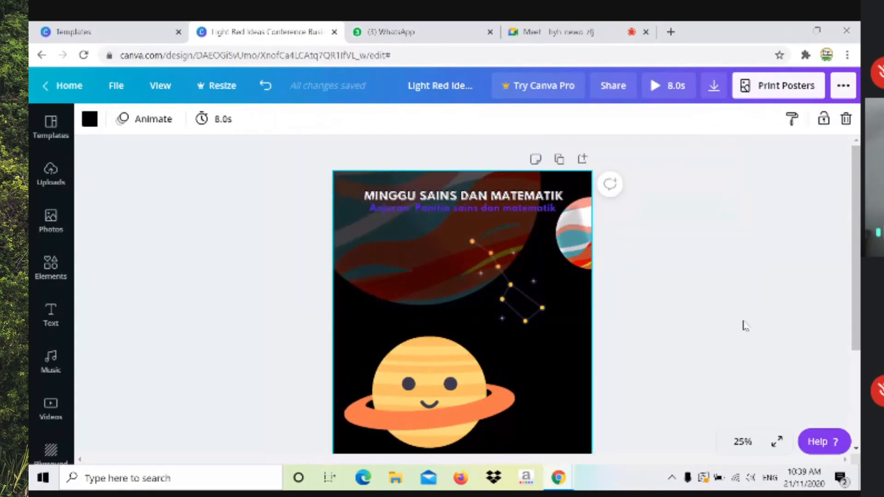
Send the small striped planet backward in the layer order and bring it forward again
{"action": "left_click", "coordinate": [598, 225]}
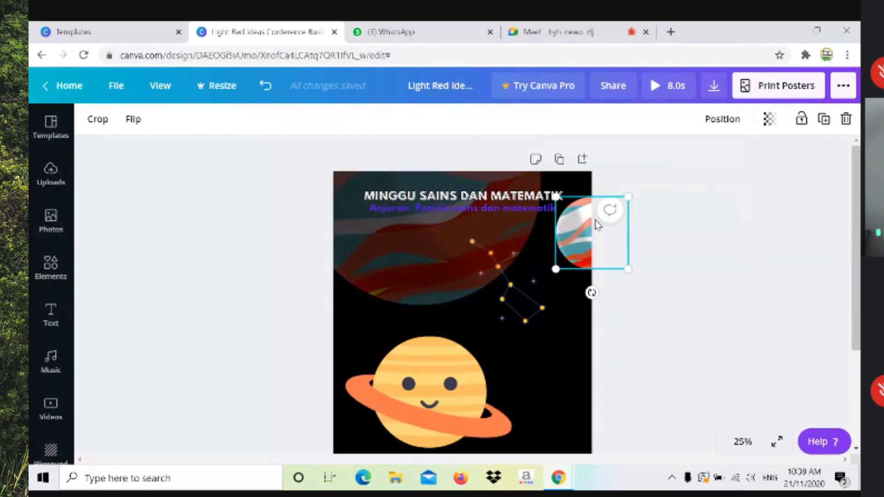
{"action": "left_click", "coordinate": [722, 121]}
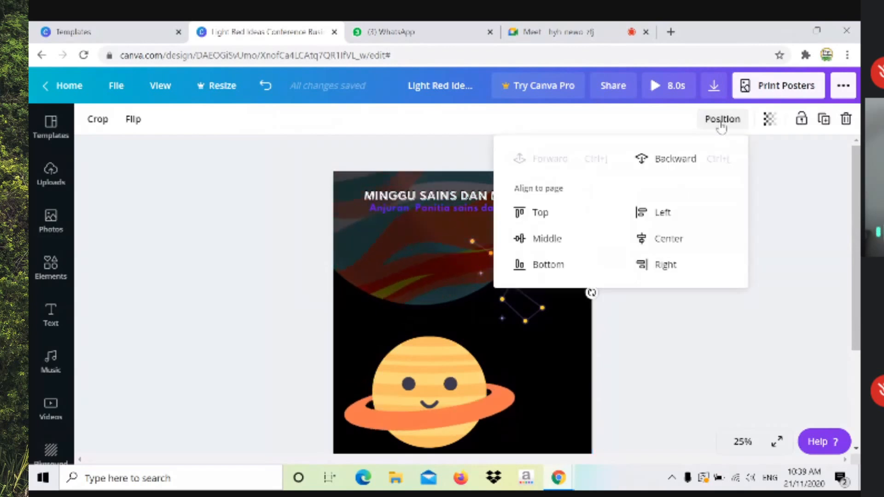
{"action": "left_click", "coordinate": [673, 158]}
{"action": "left_click", "coordinate": [561, 161]}
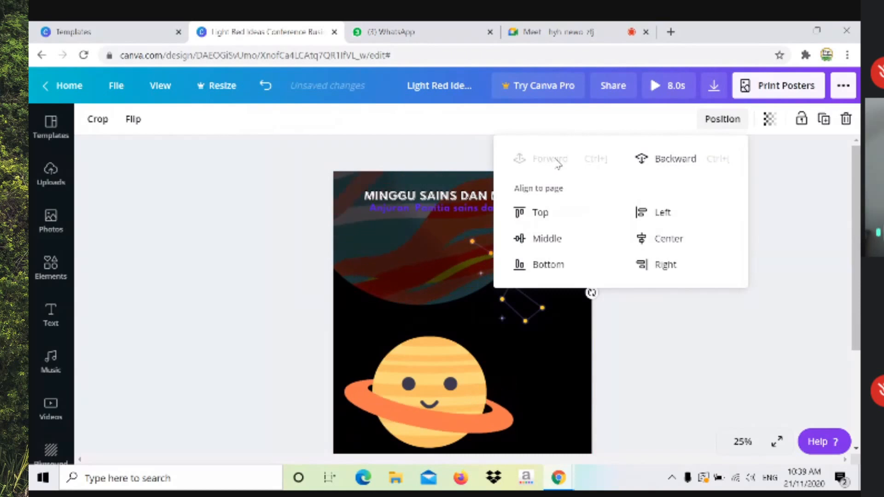
Send the title MINGGU SAINS DAN MATEMATIK backward in the layer order and bring it forward again
{"action": "left_click", "coordinate": [420, 196]}
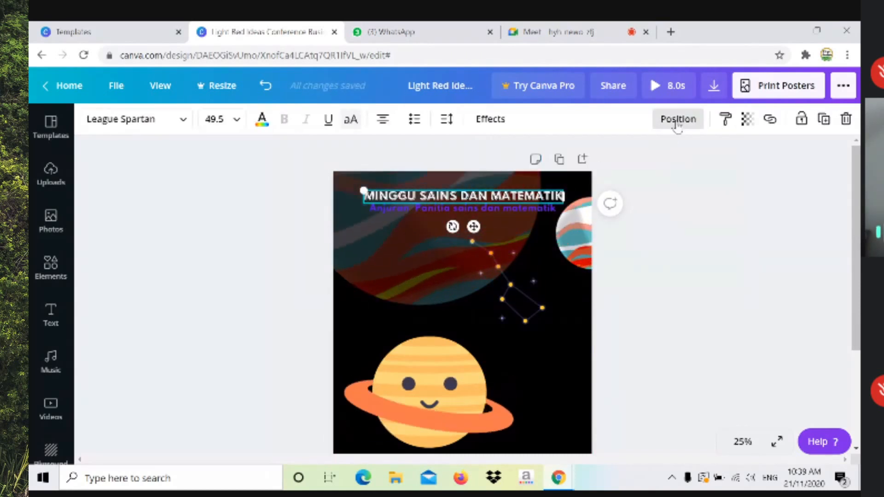
{"action": "left_click", "coordinate": [679, 119]}
{"action": "left_click", "coordinate": [628, 159]}
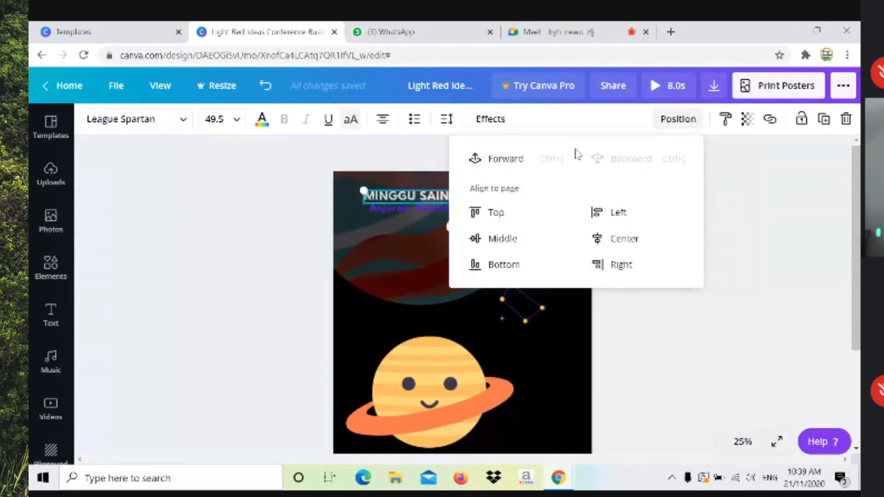
{"action": "left_click", "coordinate": [489, 159]}
{"action": "left_click", "coordinate": [827, 311]}
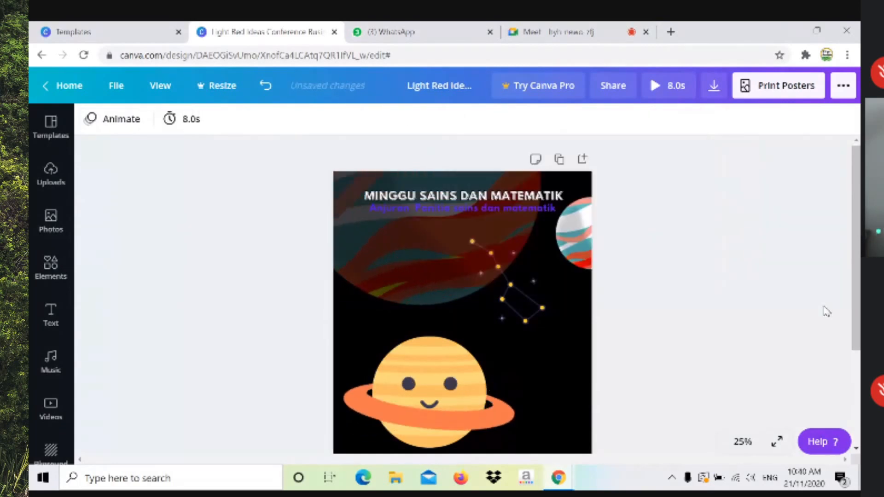
Enlarge the constellation graphic and shift it right so it reaches the poster's right edge
{"action": "left_click", "coordinate": [535, 298]}
{"action": "left_click", "coordinate": [545, 341]}
{"action": "left_click_drag", "start_coordinate": [527, 324], "coordinate": [606, 340]}
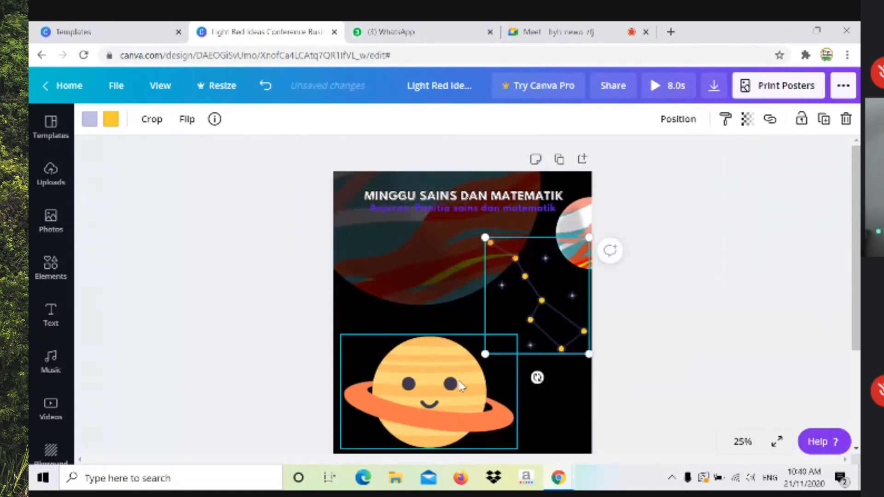
Move the smiling ringed planet up and left so its ring runs off the poster's left edge
{"action": "left_click_drag", "start_coordinate": [429, 391], "coordinate": [410, 361]}
{"action": "left_click", "coordinate": [786, 267]}
{"action": "scroll", "coordinate": [788, 278], "scroll_direction": "down", "scroll_amount": 3}
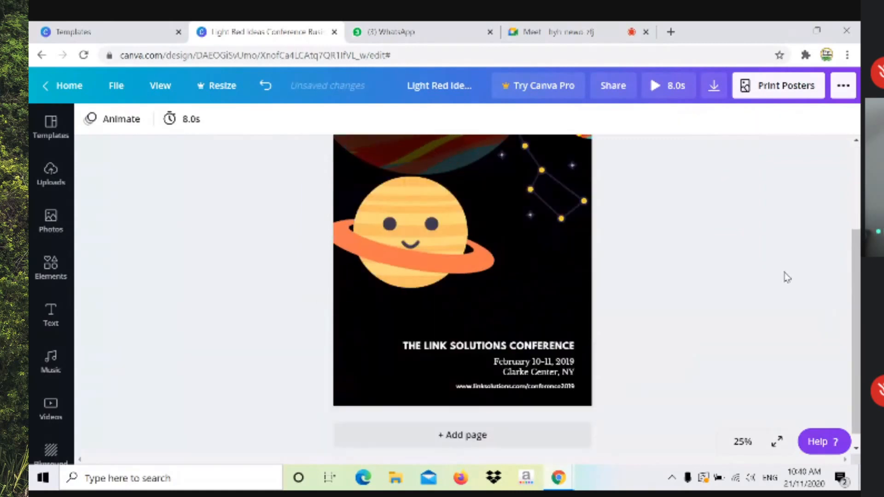
{"action": "scroll", "coordinate": [787, 278], "scroll_direction": "up", "scroll_amount": 3}
{"action": "scroll", "coordinate": [788, 277], "scroll_direction": "down", "scroll_amount": 3}
{"action": "scroll", "coordinate": [540, 222], "scroll_direction": "up", "scroll_amount": 3}
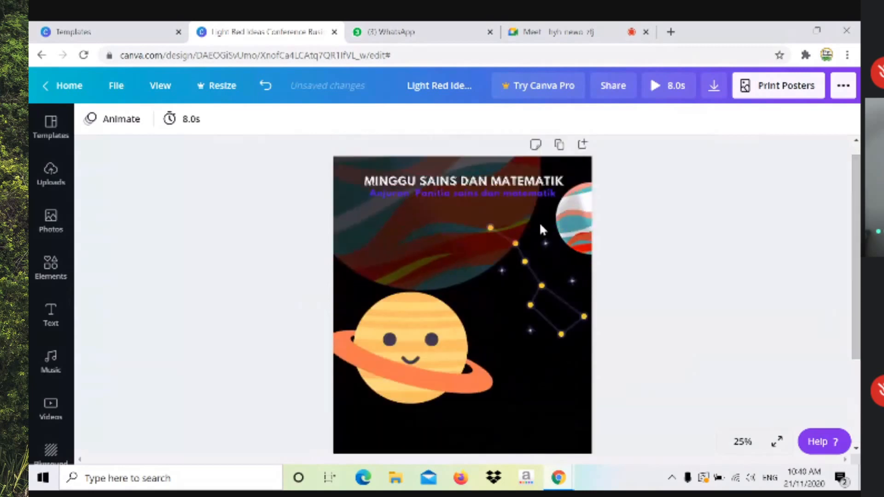
Recolor the subtitle Anjuran Panitia sains dan matematik from the default palette in yellow
{"action": "left_click", "coordinate": [424, 194]}
{"action": "left_click", "coordinate": [262, 120]}
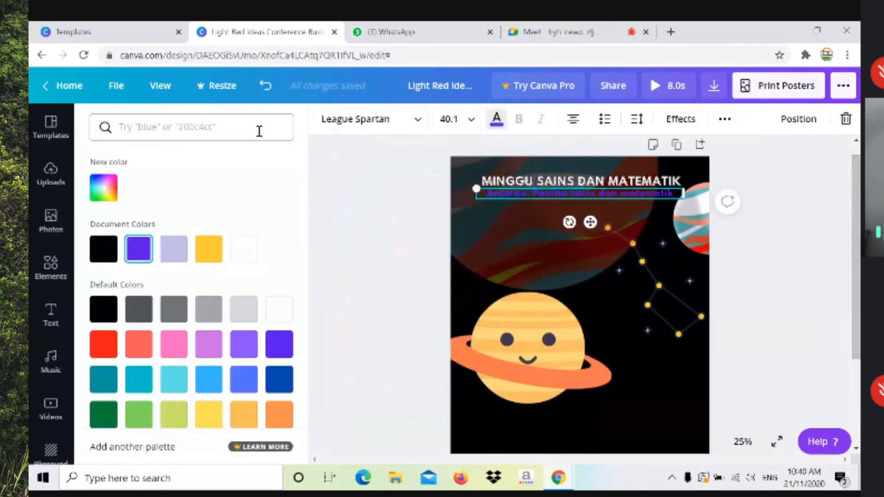
{"action": "left_click", "coordinate": [208, 415]}
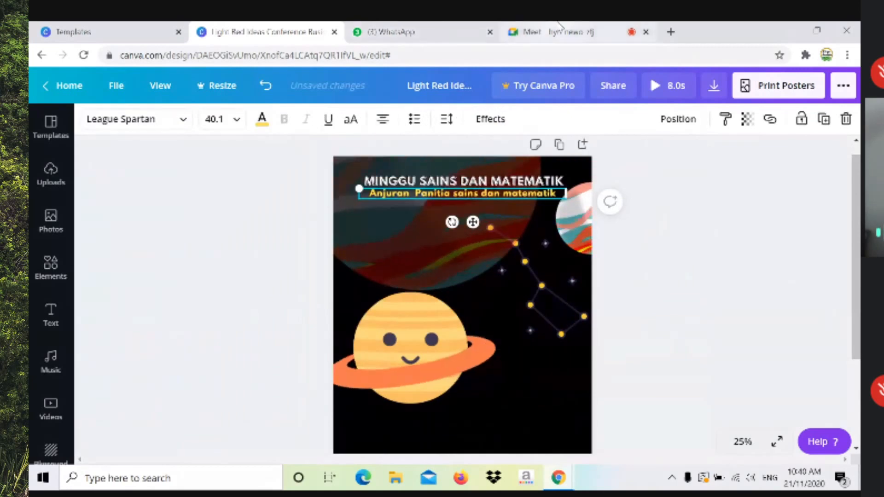
Switch to Google Meet, admit the waiting participant to the call, and return to the poster in Canva
{"action": "left_click", "coordinate": [552, 32]}
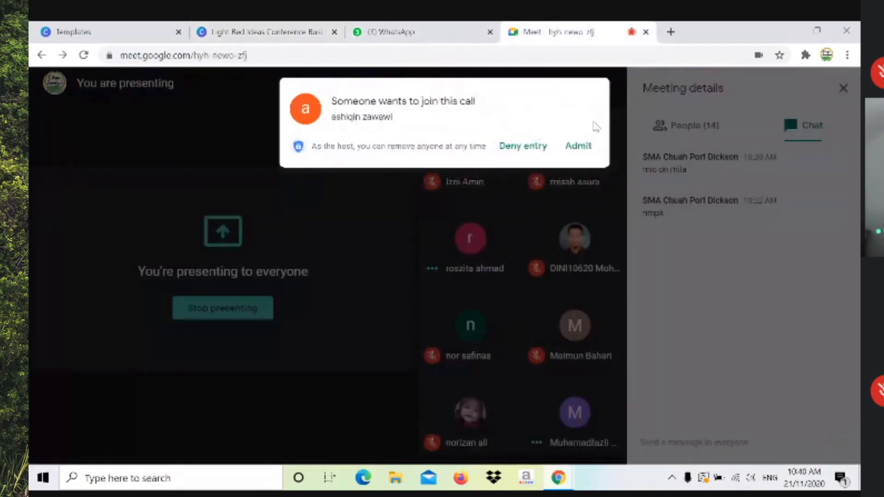
{"action": "left_click", "coordinate": [579, 147]}
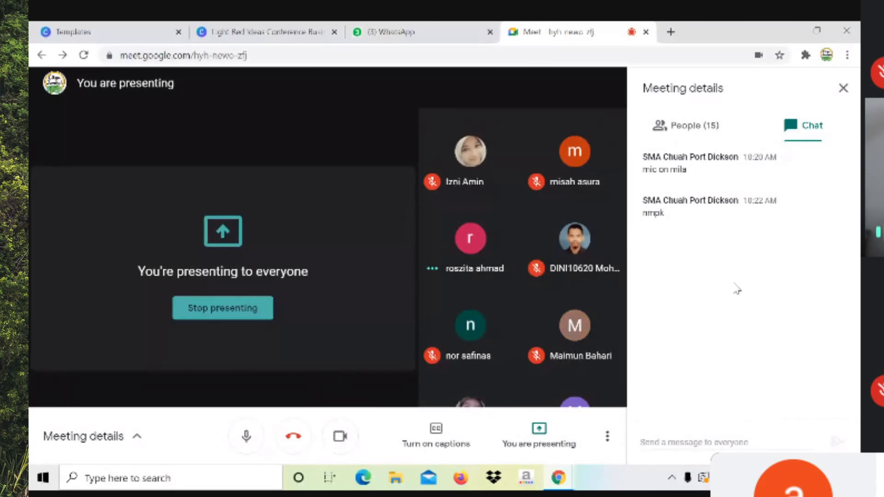
{"action": "left_click", "coordinate": [251, 30]}
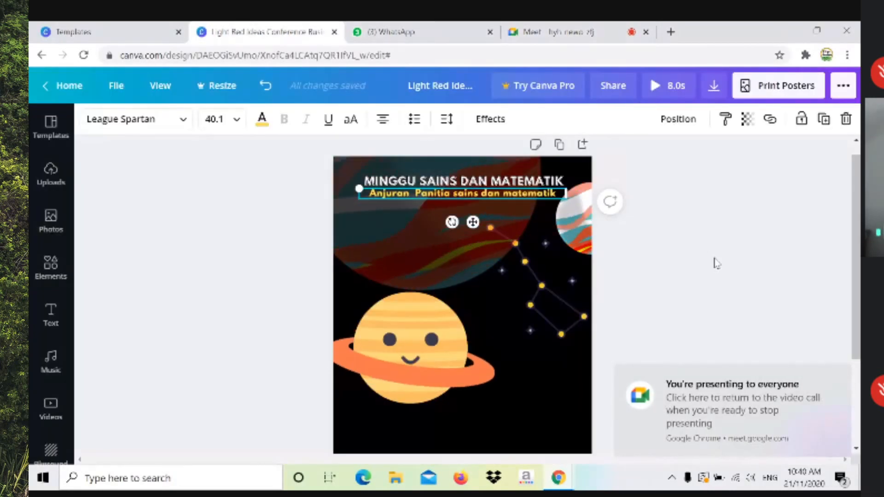
Look over the whole poster from the title down to the conference details
{"action": "left_click", "coordinate": [691, 266]}
{"action": "scroll", "coordinate": [691, 267], "scroll_direction": "down", "scroll_amount": 2}
{"action": "scroll", "coordinate": [691, 267], "scroll_direction": "up", "scroll_amount": 2}
{"action": "scroll", "coordinate": [693, 272], "scroll_direction": "down", "scroll_amount": 2}
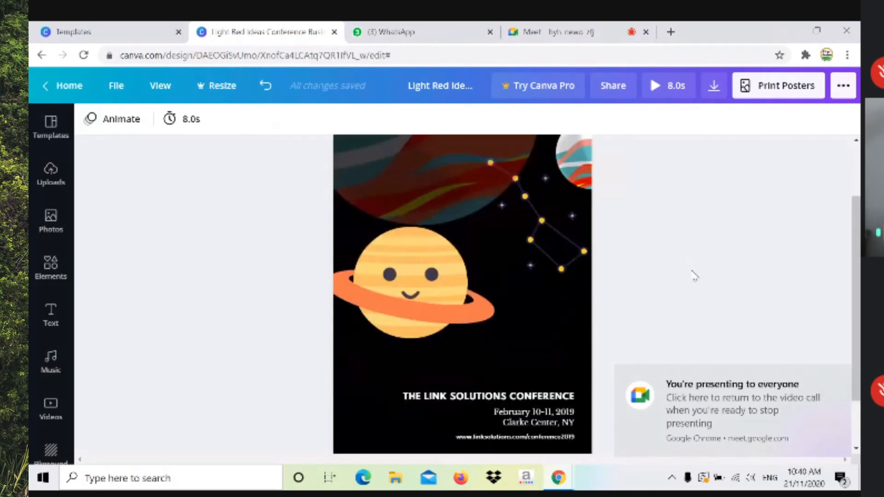
{"action": "scroll", "coordinate": [698, 274], "scroll_direction": "up", "scroll_amount": 2}
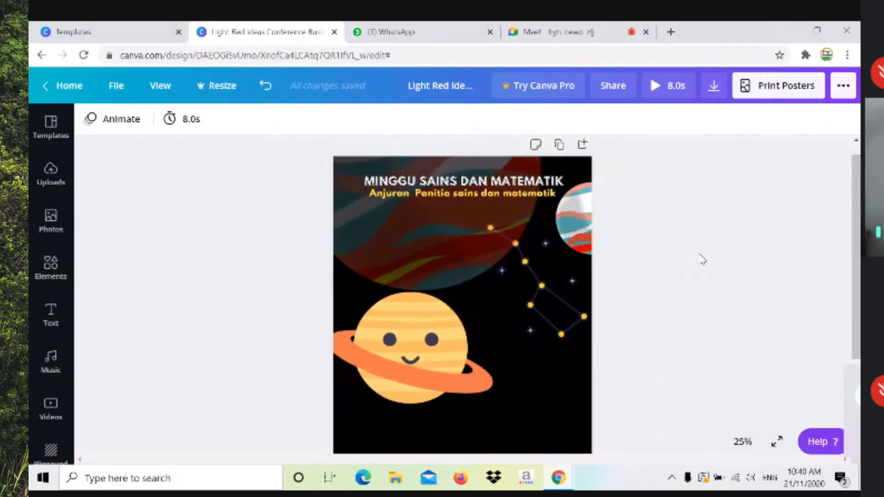
{"action": "scroll", "coordinate": [700, 262], "scroll_direction": "down", "scroll_amount": 1}
{"action": "scroll", "coordinate": [722, 306], "scroll_direction": "down", "scroll_amount": 3}
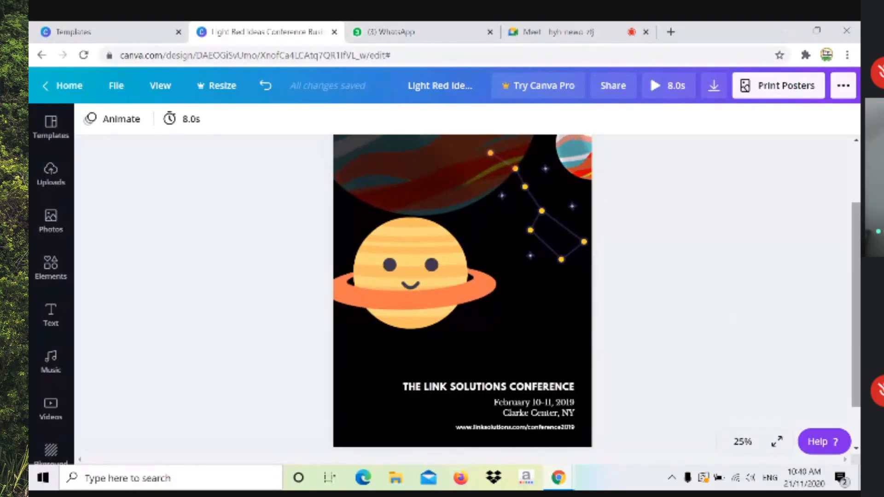
{"action": "scroll", "coordinate": [725, 307], "scroll_direction": "up", "scroll_amount": 2}
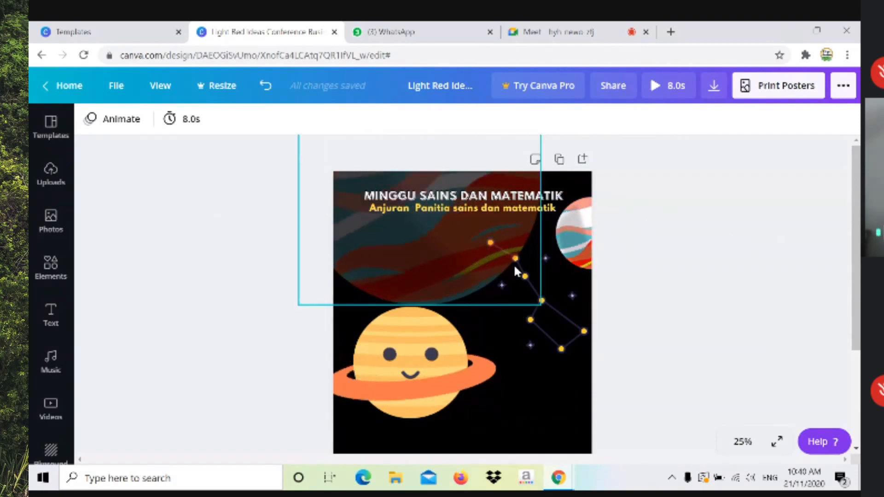
Inspect the constellation graphic and the large faded planet by selecting each in turn, and clear the selection
{"action": "left_click", "coordinate": [556, 324]}
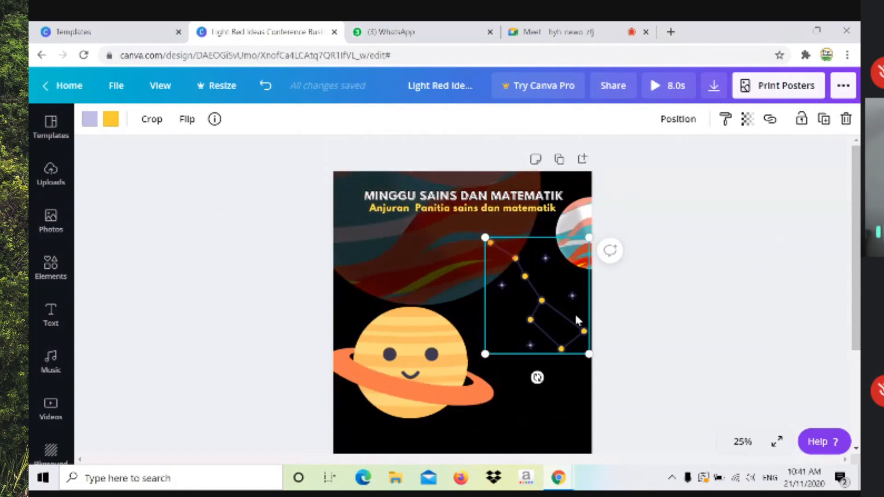
{"action": "left_click", "coordinate": [532, 300]}
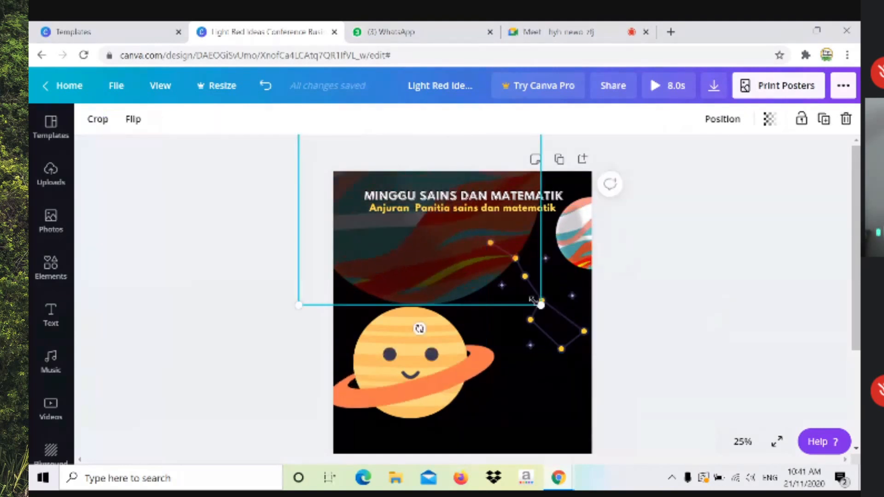
{"action": "left_click", "coordinate": [562, 317]}
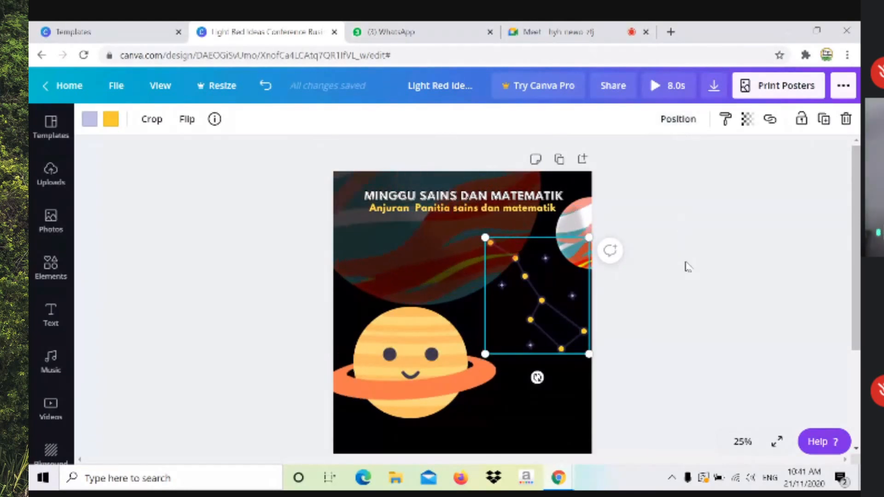
{"action": "left_click", "coordinate": [681, 227]}
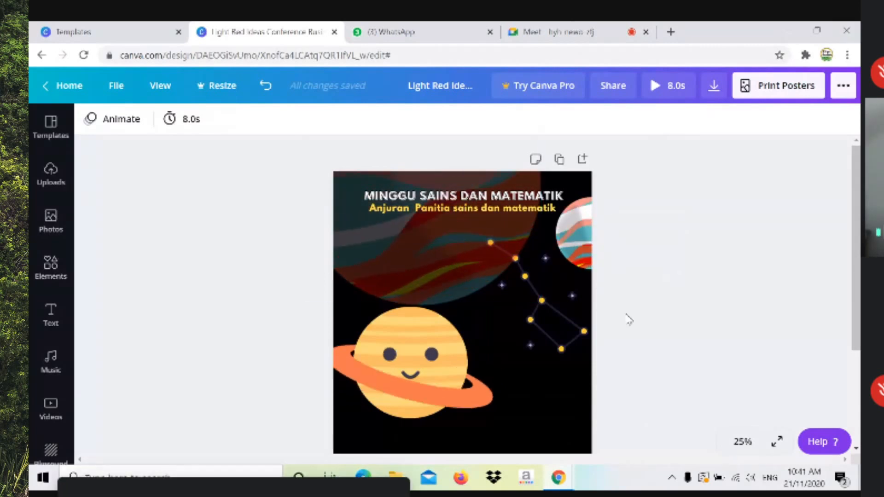
Browse the elements library and show the full collection of frames
{"action": "scroll", "coordinate": [626, 314], "scroll_direction": "down", "scroll_amount": 3}
{"action": "scroll", "coordinate": [626, 313], "scroll_direction": "up", "scroll_amount": 2}
{"action": "scroll", "coordinate": [628, 313], "scroll_direction": "up", "scroll_amount": 1}
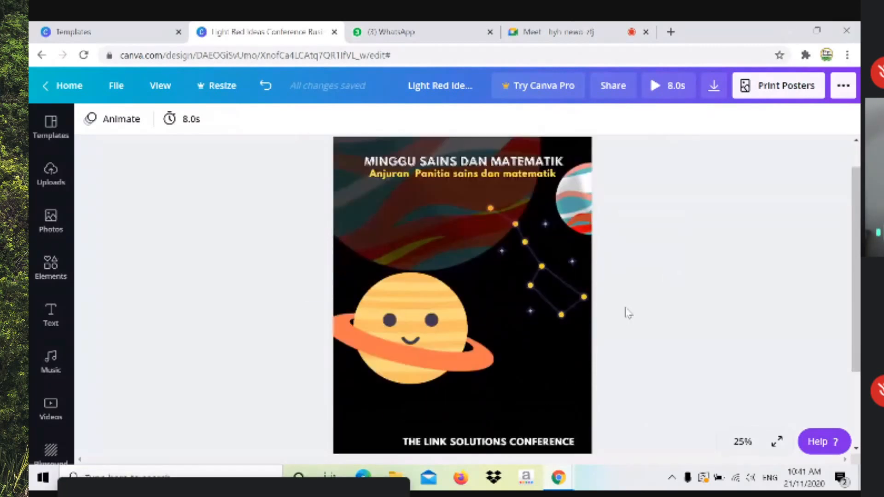
{"action": "scroll", "coordinate": [629, 313], "scroll_direction": "down", "scroll_amount": 2}
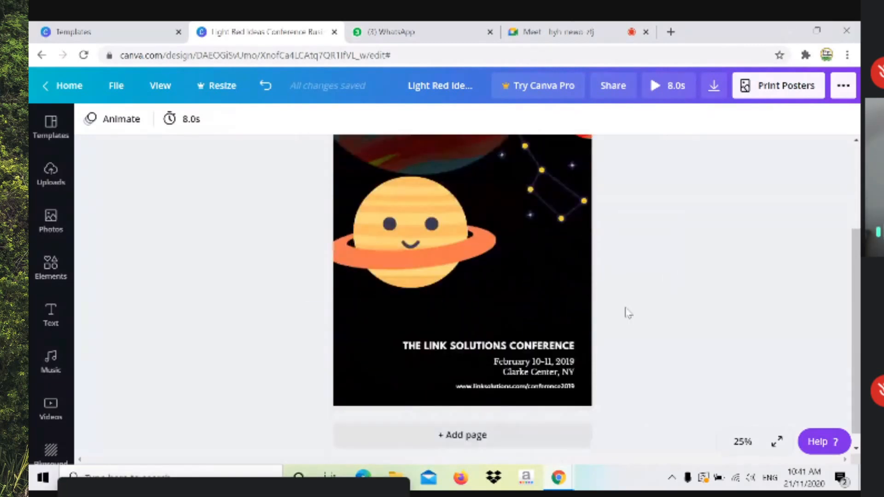
{"action": "left_click", "coordinate": [45, 280]}
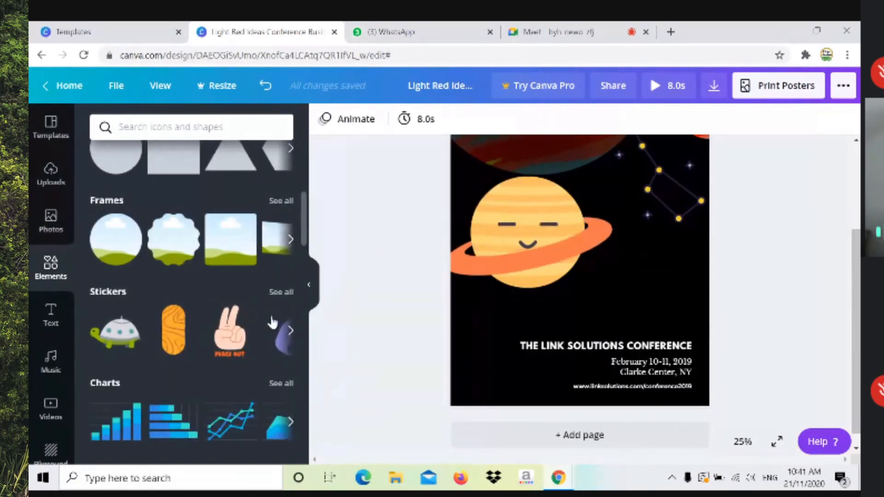
{"action": "scroll", "coordinate": [272, 324], "scroll_direction": "up", "scroll_amount": 3}
{"action": "scroll", "coordinate": [272, 324], "scroll_direction": "down", "scroll_amount": 1}
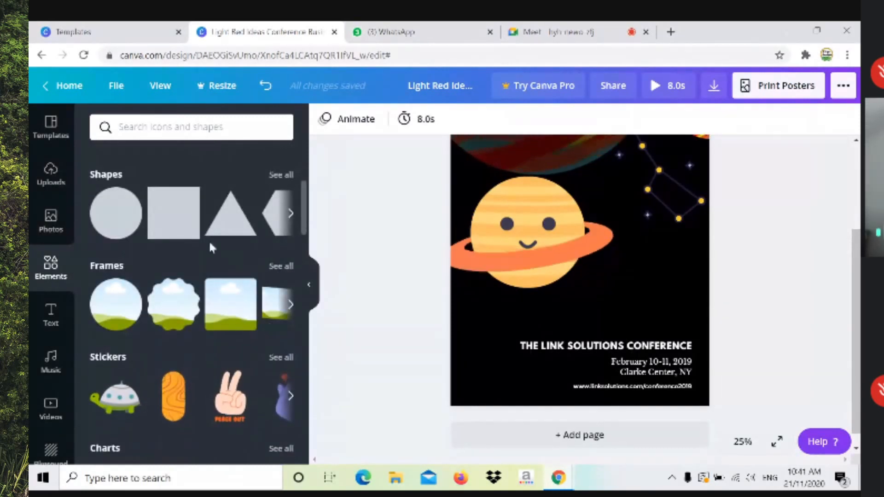
{"action": "left_click", "coordinate": [290, 304]}
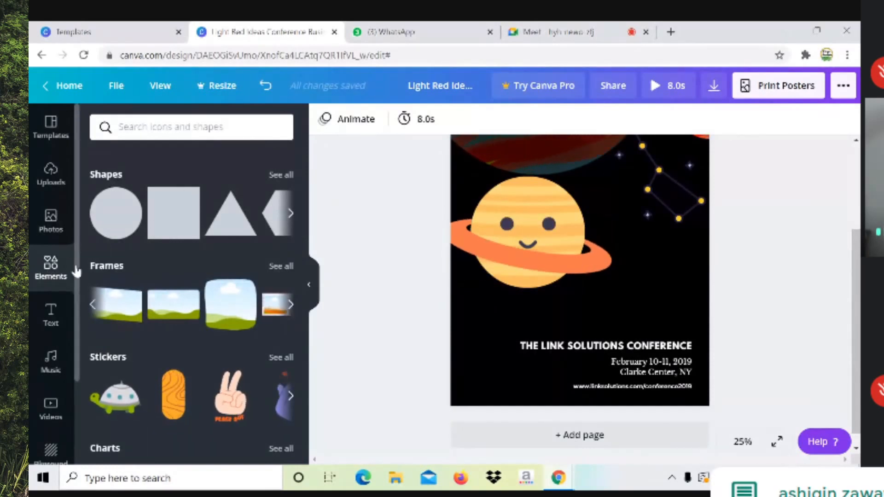
{"action": "left_click", "coordinate": [291, 304]}
{"action": "left_click", "coordinate": [281, 266]}
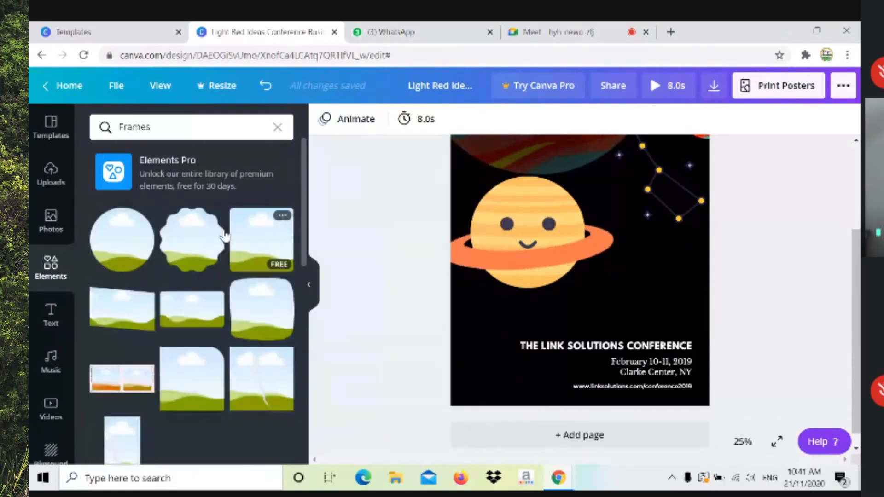
Add the square frame with bulging rounded sides and place it beside the ringed planet, just above the conference heading
{"action": "scroll", "coordinate": [267, 291], "scroll_direction": "down", "scroll_amount": 3}
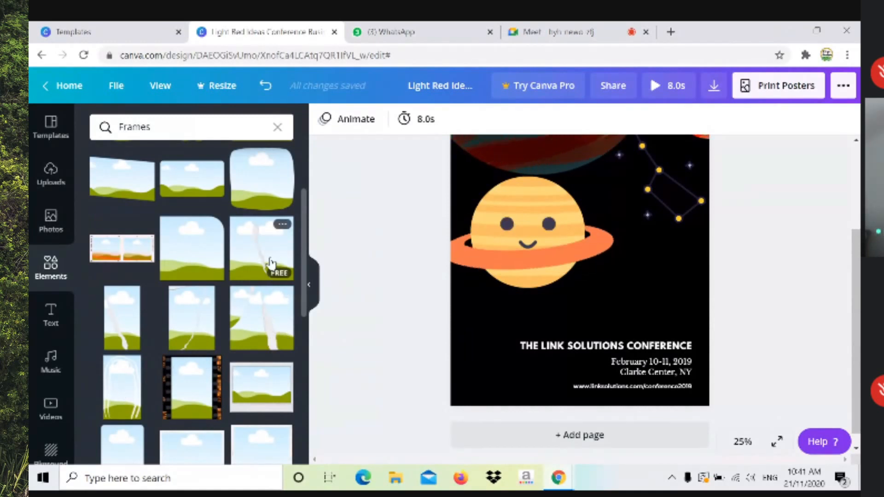
{"action": "scroll", "coordinate": [267, 300], "scroll_direction": "down", "scroll_amount": 4}
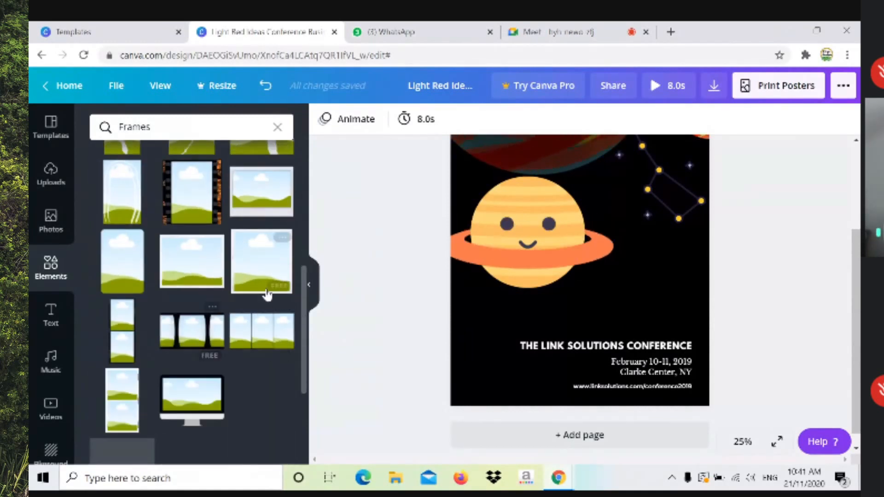
{"action": "scroll", "coordinate": [267, 295], "scroll_direction": "up", "scroll_amount": 5}
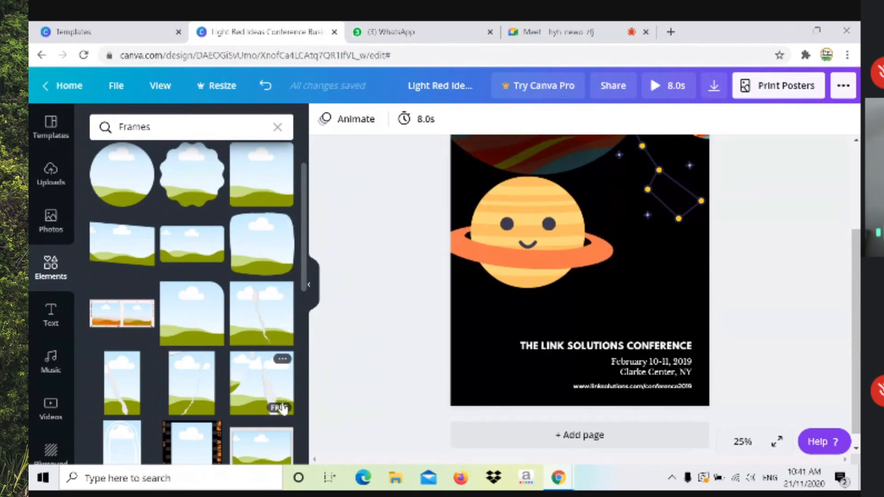
{"action": "left_click", "coordinate": [255, 260]}
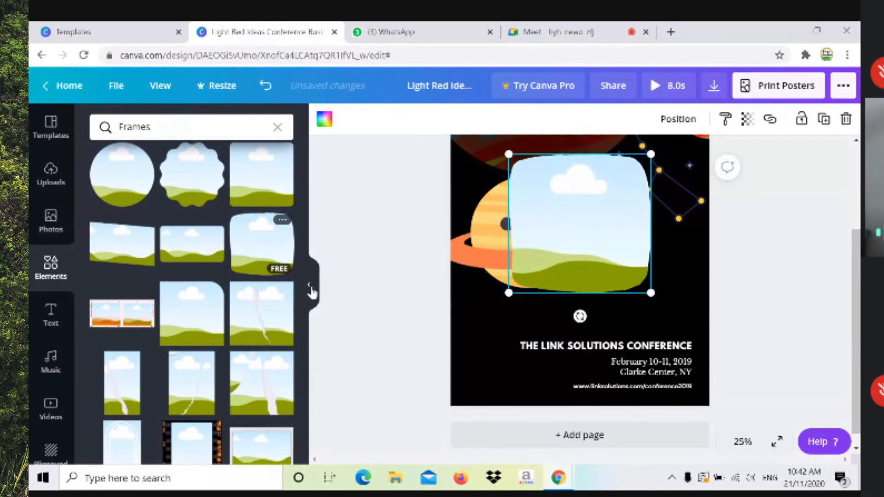
{"action": "left_click", "coordinate": [308, 289]}
{"action": "left_click_drag", "start_coordinate": [463, 241], "coordinate": [521, 275]}
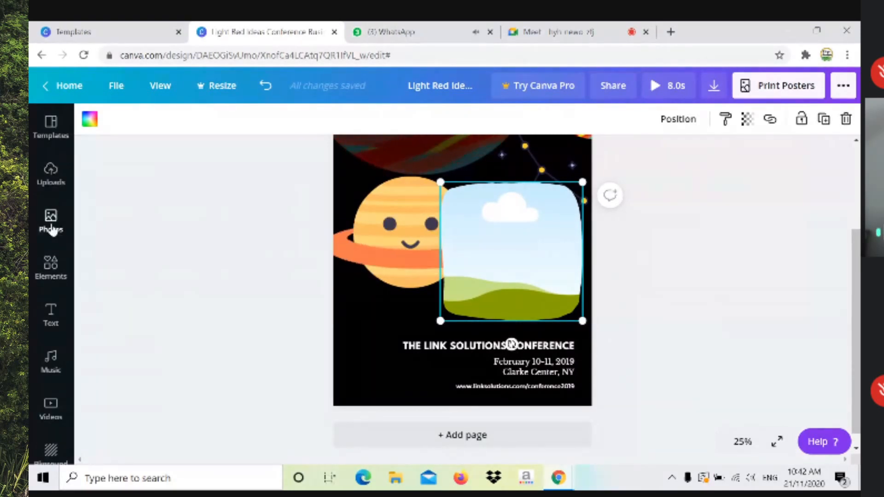
Upload the KETAGIH PERMAINAN DALAM TALIAN image from the device's Downloads folder and add it to the poster
{"action": "left_click", "coordinate": [53, 228]}
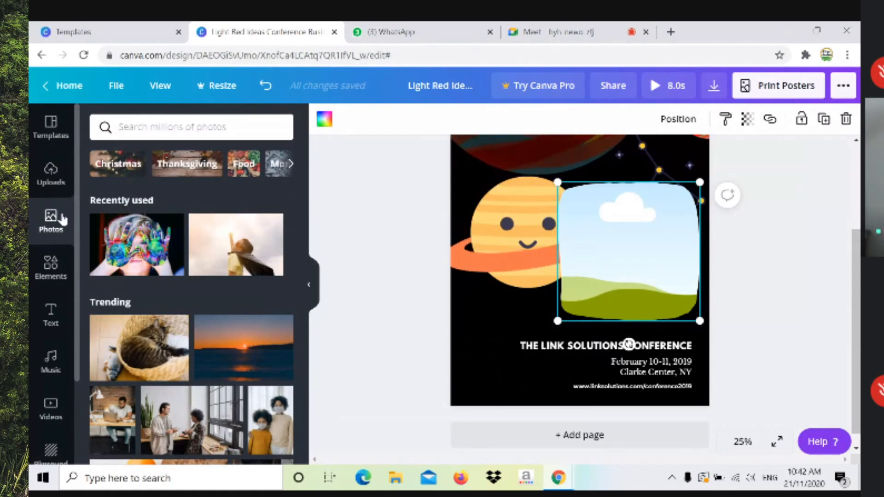
{"action": "left_click", "coordinate": [50, 184]}
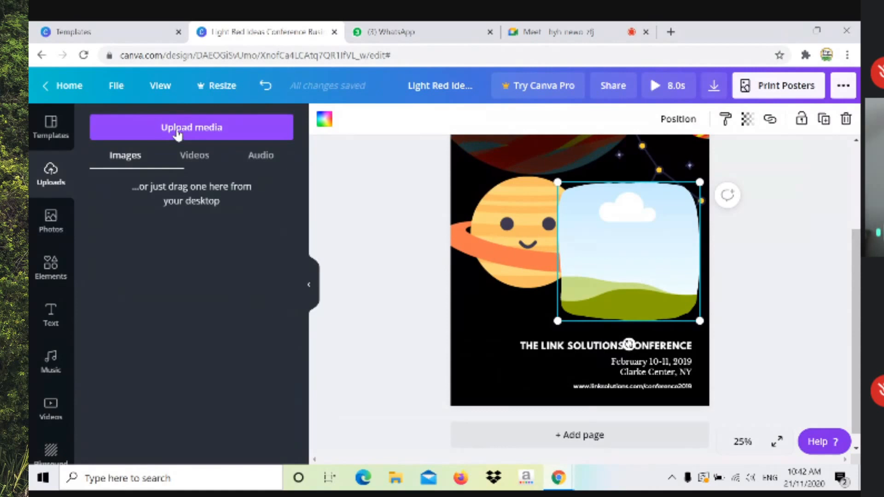
{"action": "left_click", "coordinate": [178, 134]}
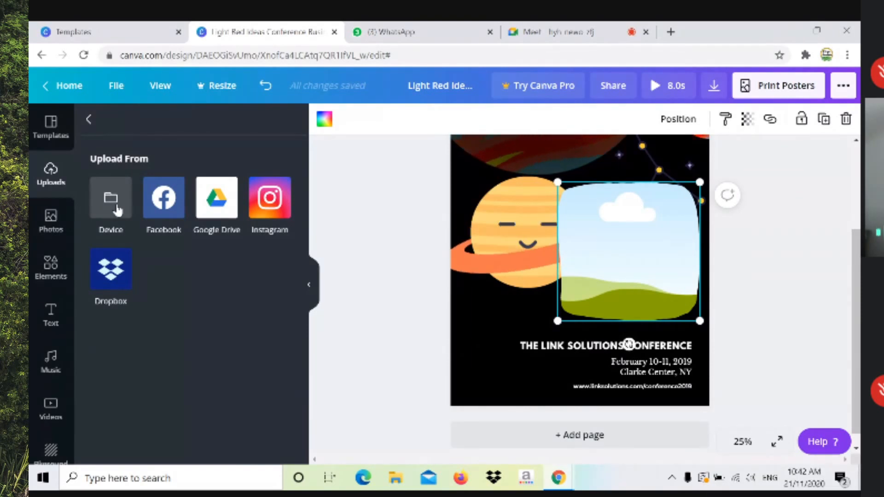
{"action": "left_click", "coordinate": [112, 205]}
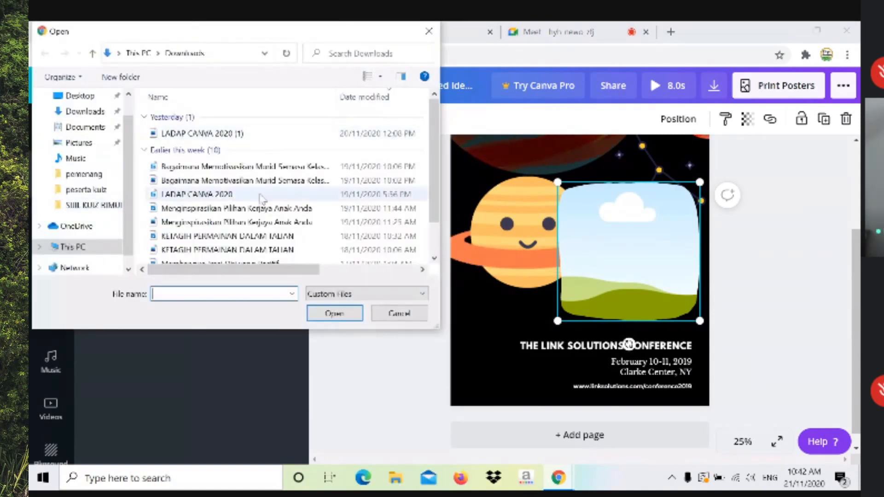
{"action": "left_click", "coordinate": [238, 134]}
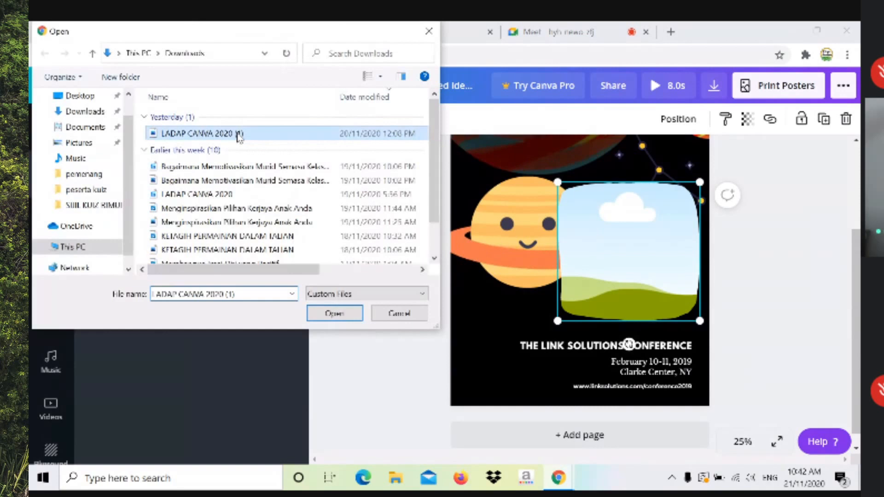
{"action": "scroll", "coordinate": [226, 184], "scroll_direction": "down", "scroll_amount": 1}
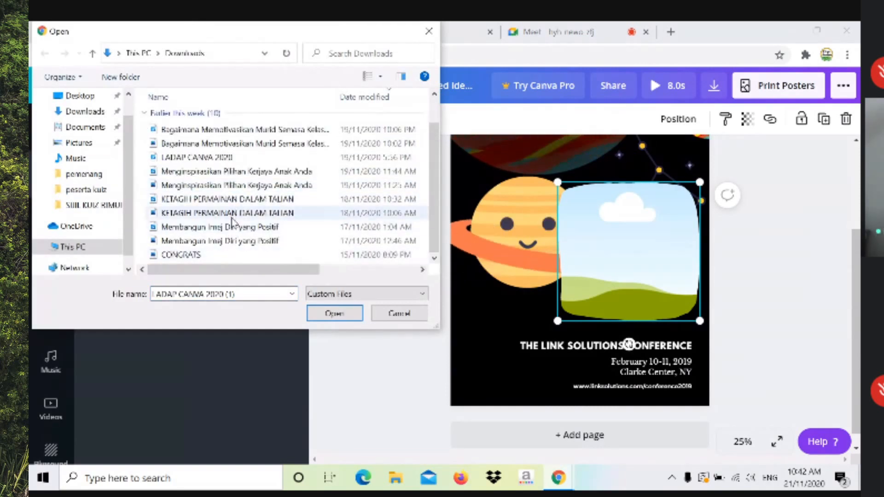
{"action": "left_click", "coordinate": [233, 216]}
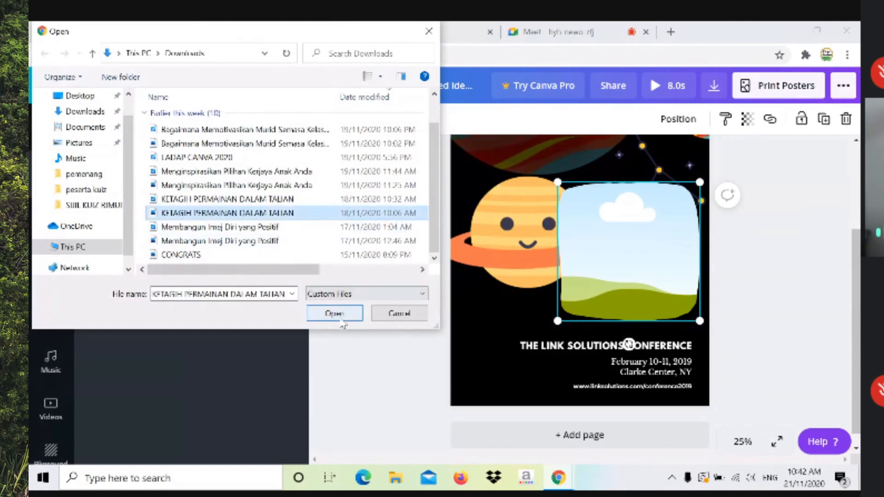
{"action": "left_click", "coordinate": [339, 318]}
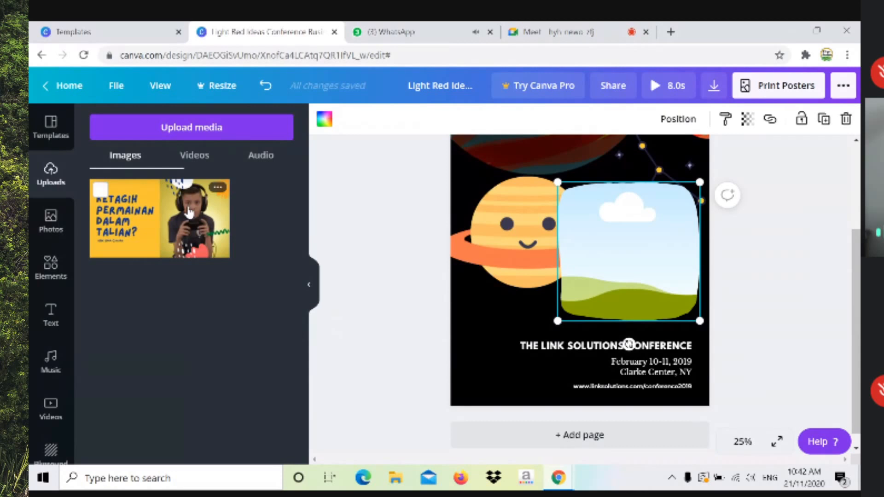
{"action": "left_click", "coordinate": [189, 212]}
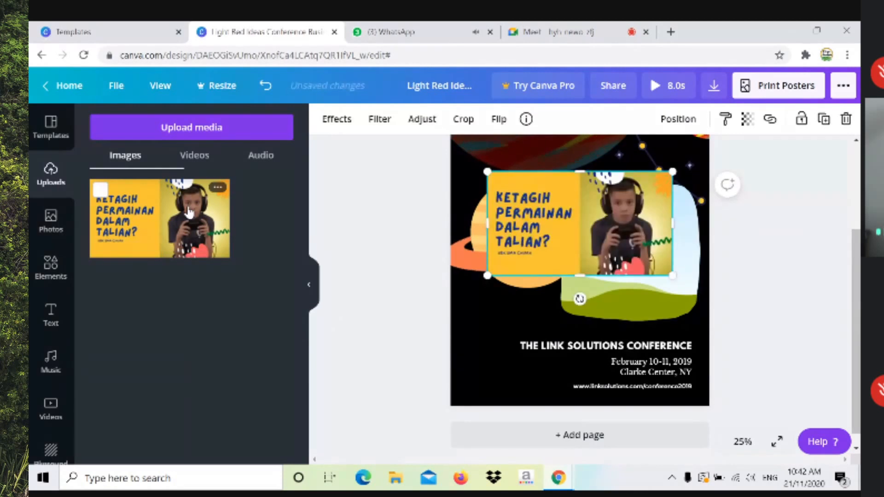
Delete the loose KETAGIH PERMAINAN DALAM TALIAN image lying over the frame, and check the Google Meet tab before returning to the design
{"action": "left_click", "coordinate": [847, 120]}
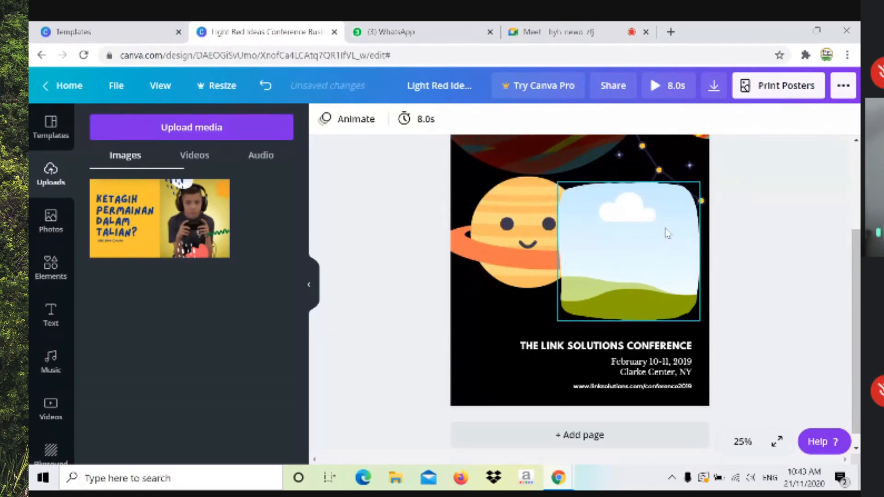
{"action": "left_click", "coordinate": [576, 27]}
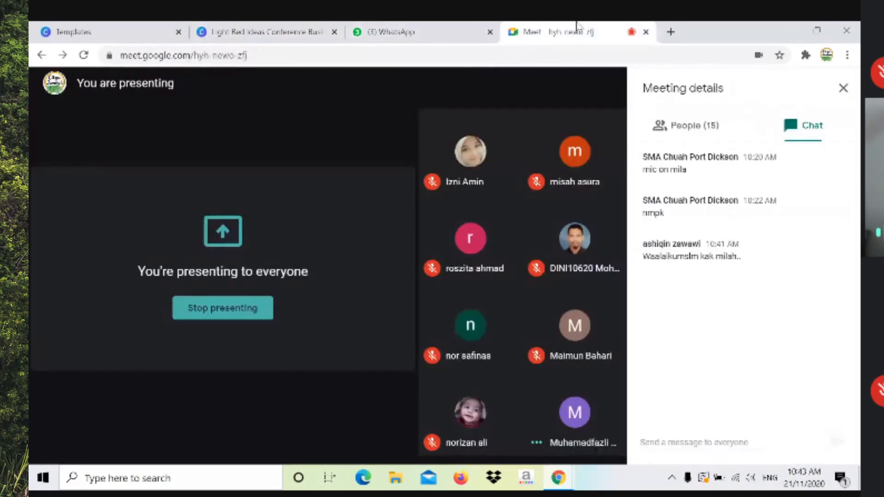
{"action": "left_click", "coordinate": [336, 24]}
Fill the frame with the uploaded KETAGIH PERMAINAN DALAM TALIAN image and shrink the frame until it sits clear of the ringed planet
{"action": "left_click_drag", "start_coordinate": [164, 220], "coordinate": [392, 245]}
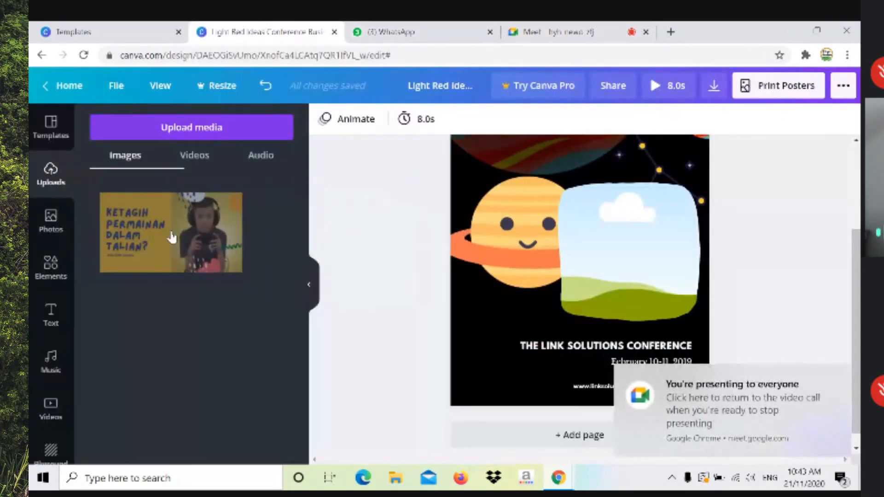
{"action": "left_click_drag", "start_coordinate": [140, 218], "coordinate": [582, 243]}
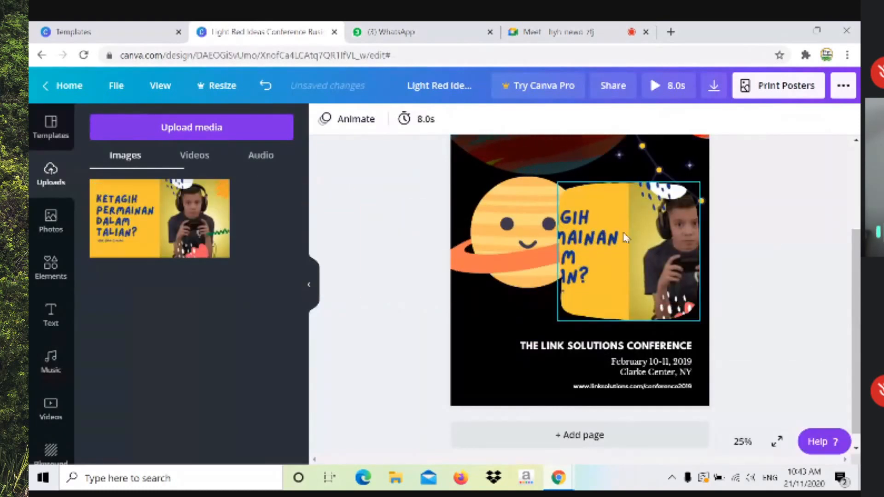
{"action": "left_click", "coordinate": [617, 256]}
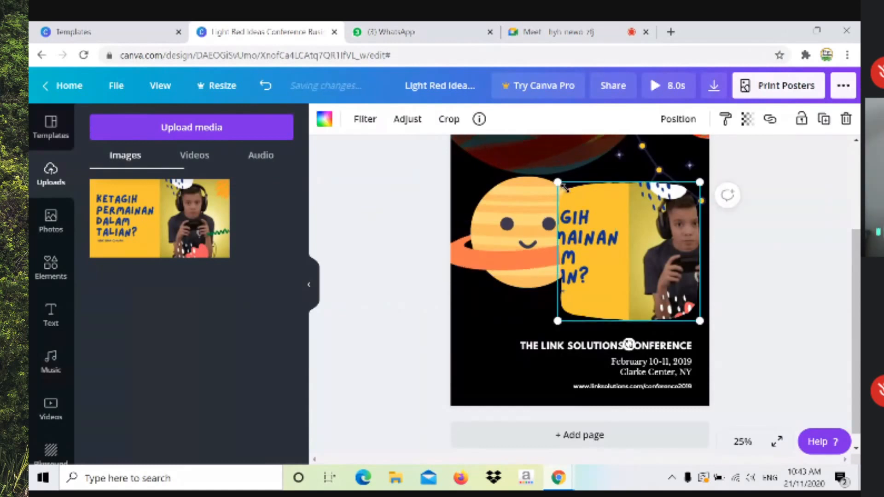
{"action": "left_click_drag", "start_coordinate": [562, 186], "coordinate": [609, 233]}
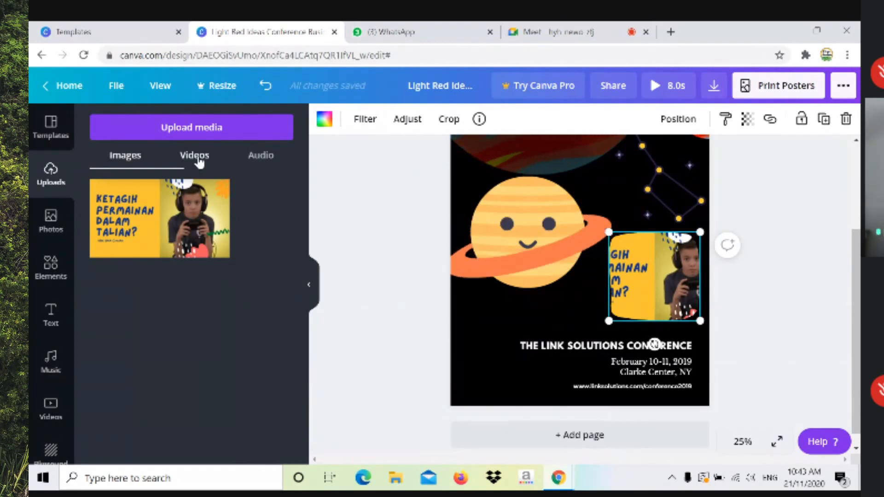
Look through the uploaded videos and the uploaded audio
{"action": "left_click", "coordinate": [198, 157]}
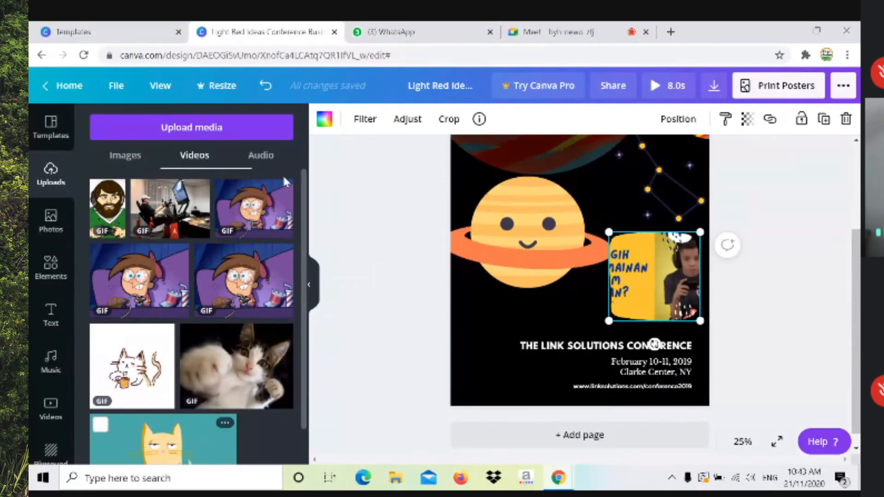
{"action": "scroll", "coordinate": [302, 230], "scroll_direction": "down", "scroll_amount": 2}
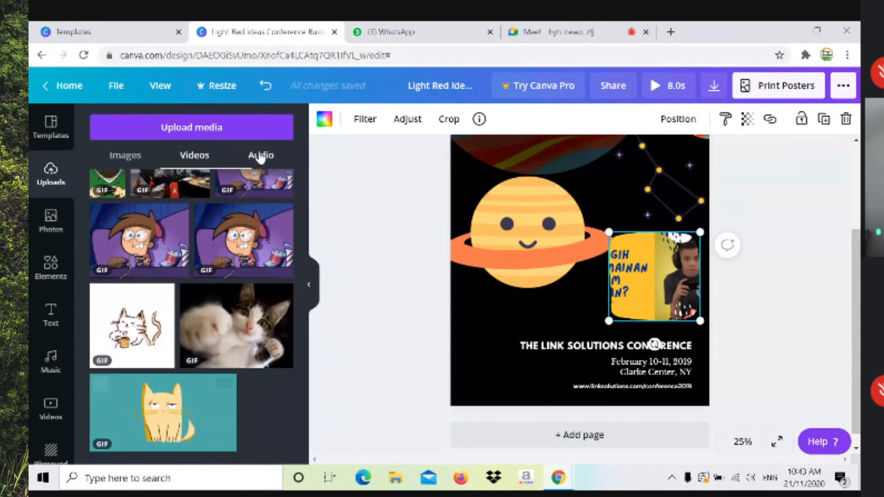
{"action": "left_click", "coordinate": [261, 156]}
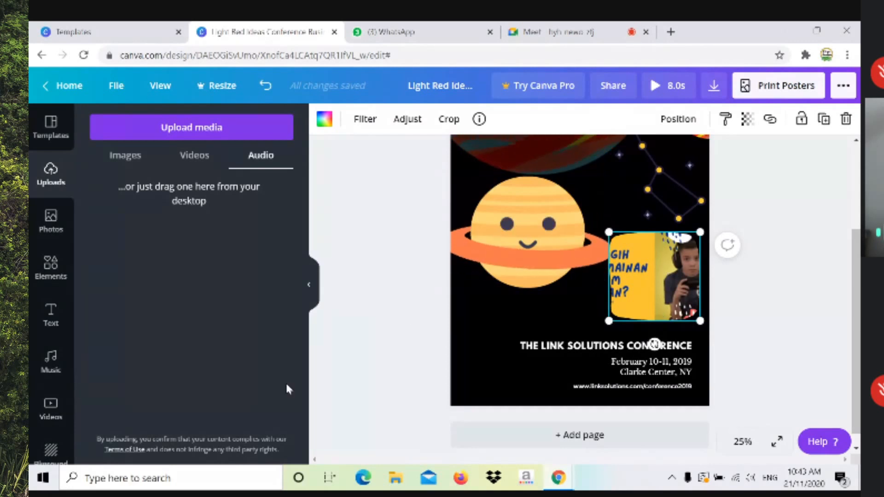
Search the video library for "planet" and place the free 15.0s orange planet video inside the frame
{"action": "left_click", "coordinate": [52, 408]}
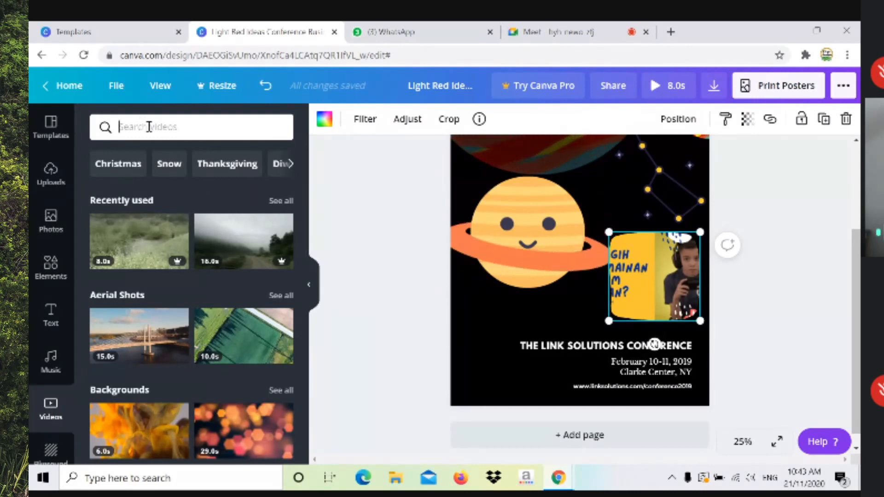
{"action": "left_click", "coordinate": [148, 127]}
{"action": "type", "text": "planet"}
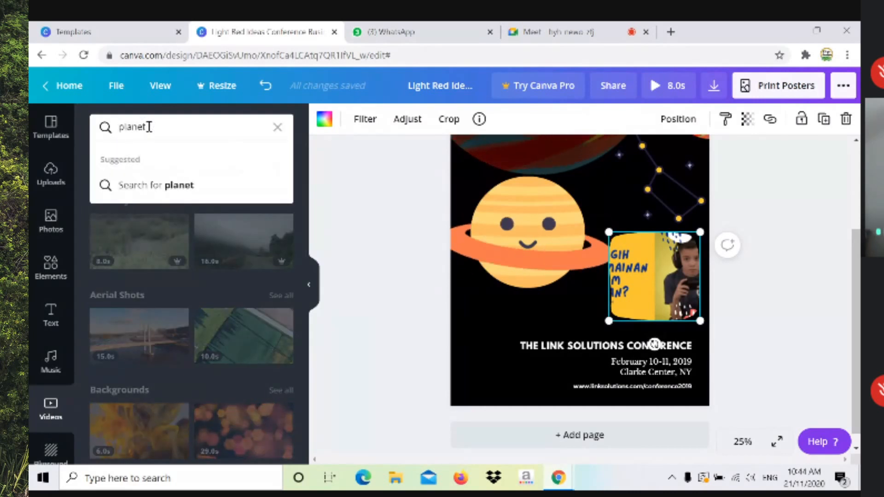
{"action": "key", "text": "Return"}
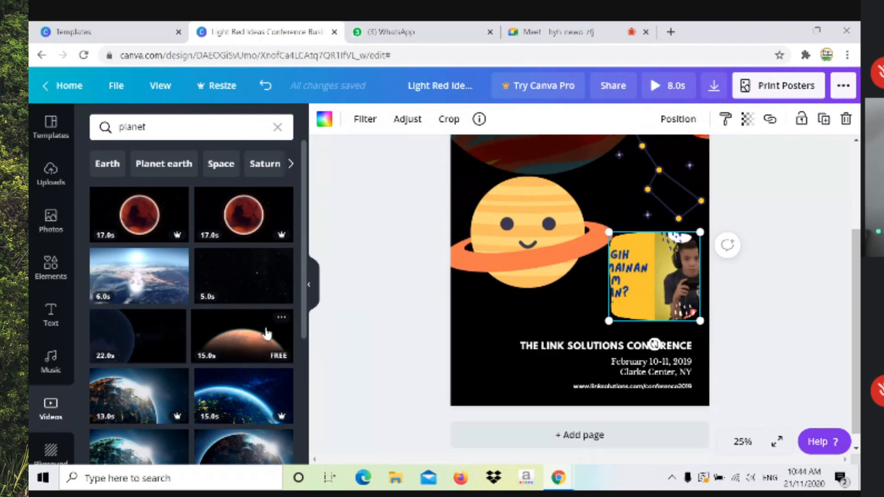
{"action": "scroll", "coordinate": [269, 320], "scroll_direction": "down", "scroll_amount": 2}
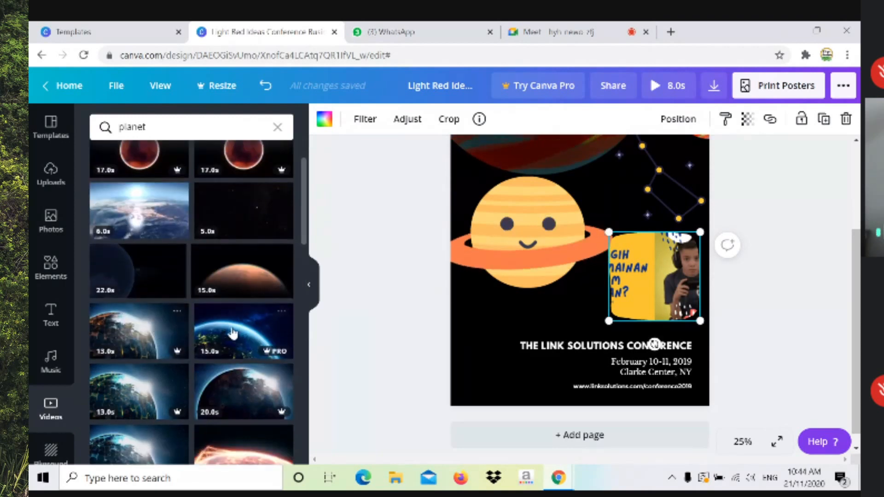
{"action": "left_click_drag", "start_coordinate": [238, 279], "coordinate": [640, 271]}
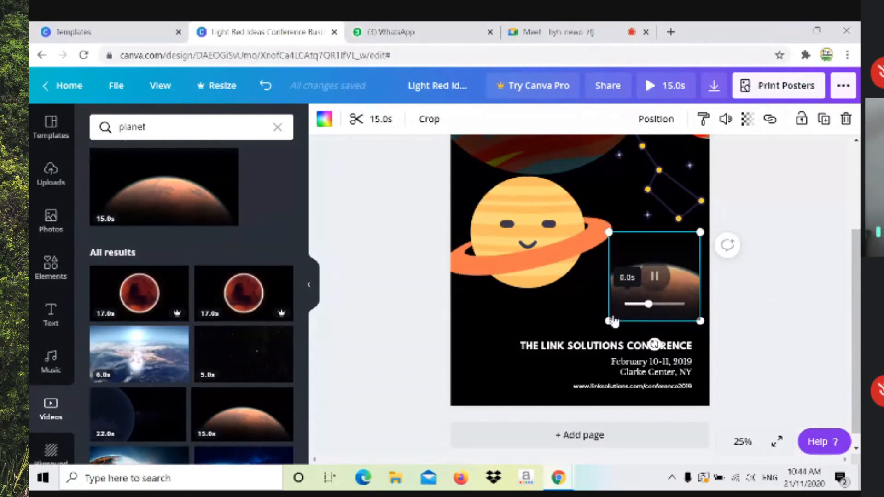
Enlarge the framed planet video over the poster's lower corner and delete the conference title, date and location, and website texts
{"action": "left_click_drag", "start_coordinate": [609, 321], "coordinate": [475, 374]}
{"action": "left_click_drag", "start_coordinate": [700, 233], "coordinate": [721, 227]}
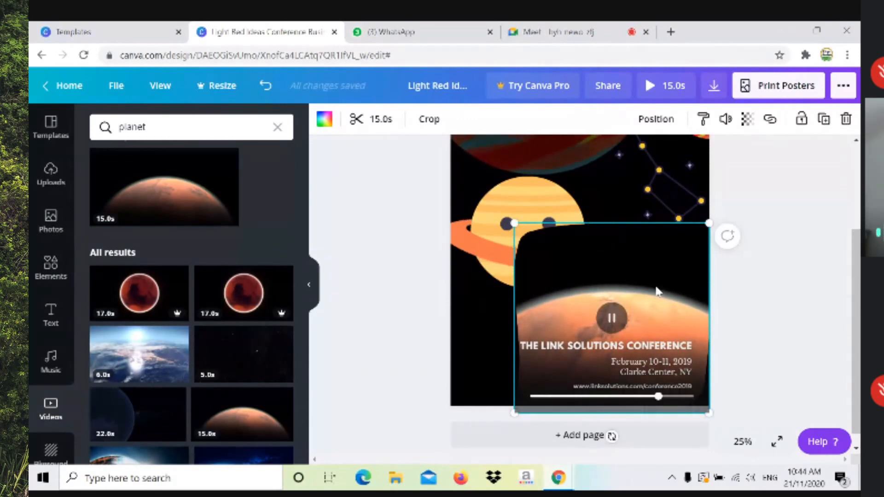
{"action": "left_click", "coordinate": [635, 353]}
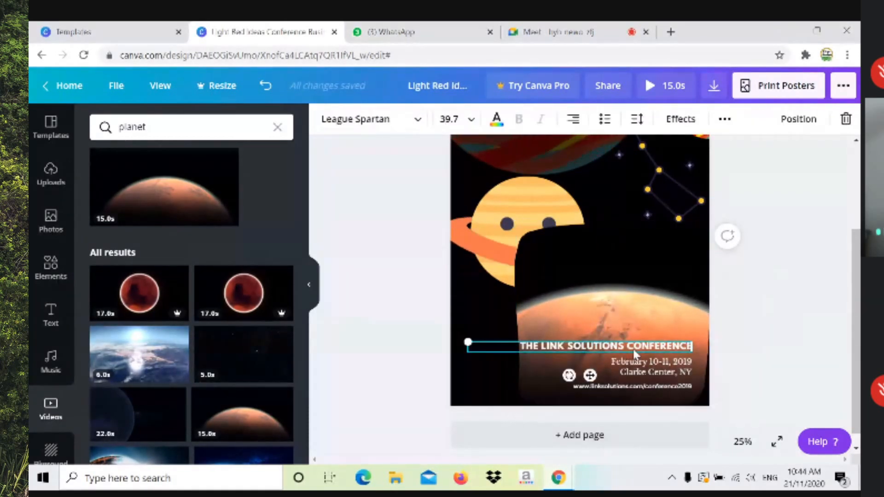
{"action": "key", "text": "Delete"}
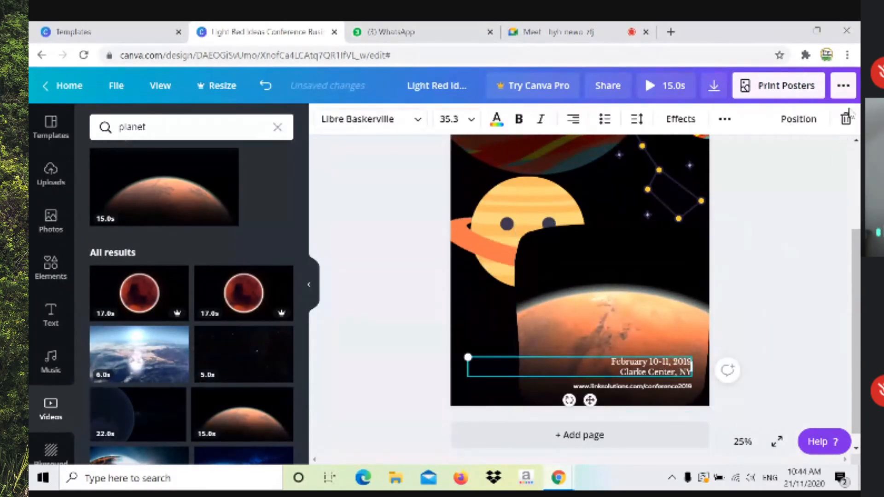
{"action": "left_click", "coordinate": [848, 116]}
{"action": "left_click", "coordinate": [685, 387]}
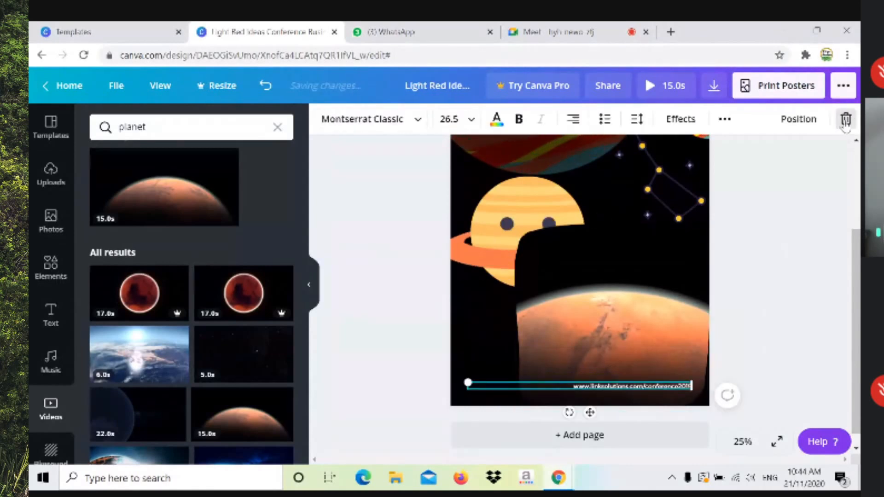
{"action": "left_click", "coordinate": [846, 120]}
Shrink the framed planet video into the poster's lower corner, clear of the ringed planet
{"action": "left_click", "coordinate": [544, 251]}
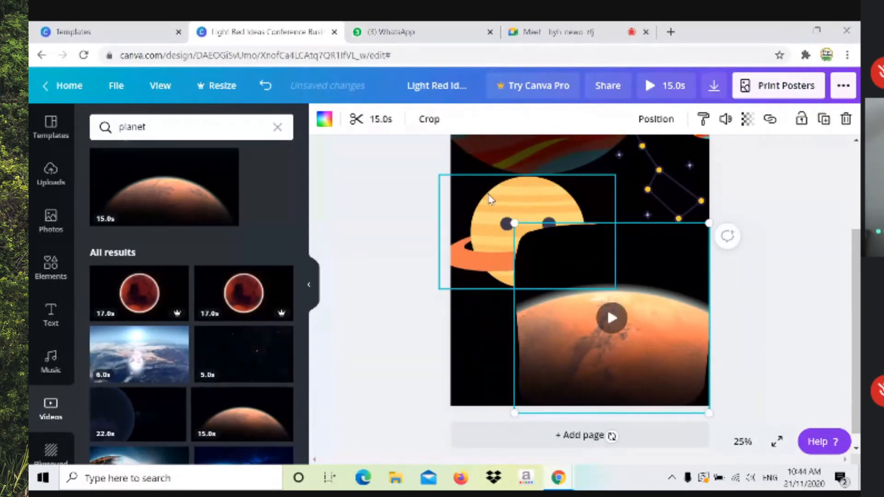
{"action": "left_click_drag", "start_coordinate": [514, 224], "coordinate": [576, 283]}
{"action": "left_click", "coordinate": [642, 349]}
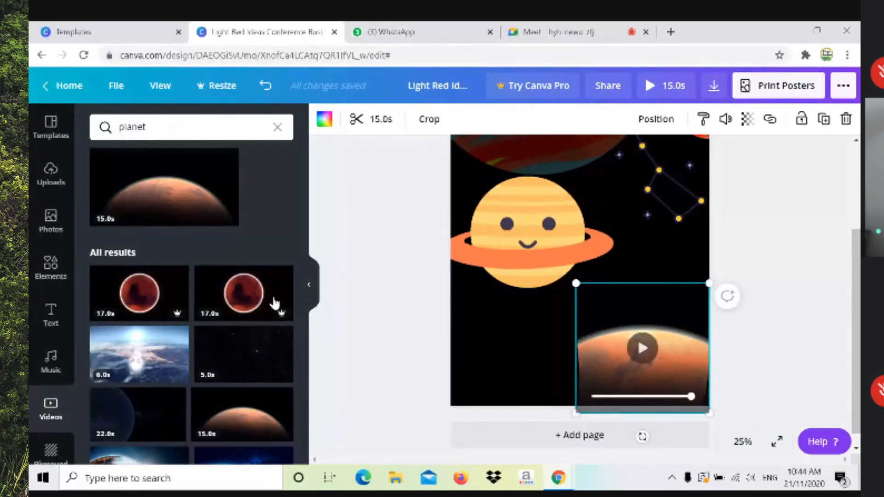
Enlarge the framed planet video from its upper corner until it spans the poster's width and reaches up to the large faded planet
{"action": "left_click", "coordinate": [308, 291]}
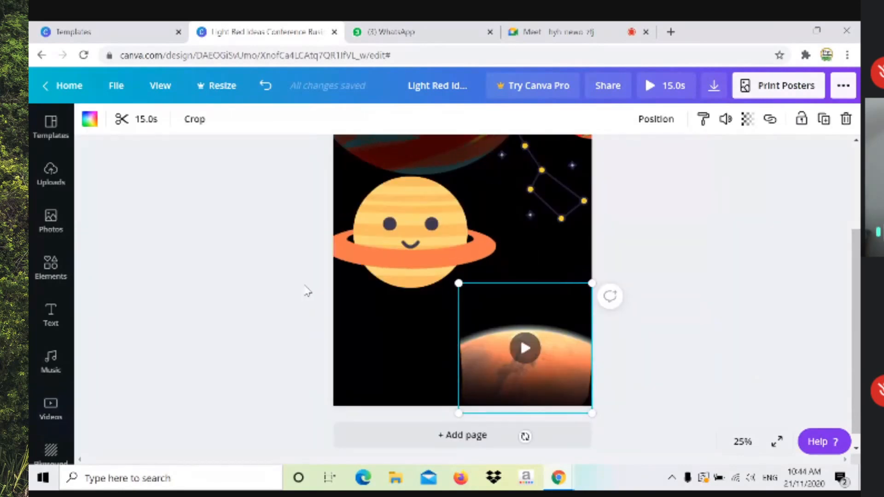
{"action": "scroll", "coordinate": [851, 287], "scroll_direction": "up", "scroll_amount": 3}
{"action": "scroll", "coordinate": [850, 288], "scroll_direction": "down", "scroll_amount": 2}
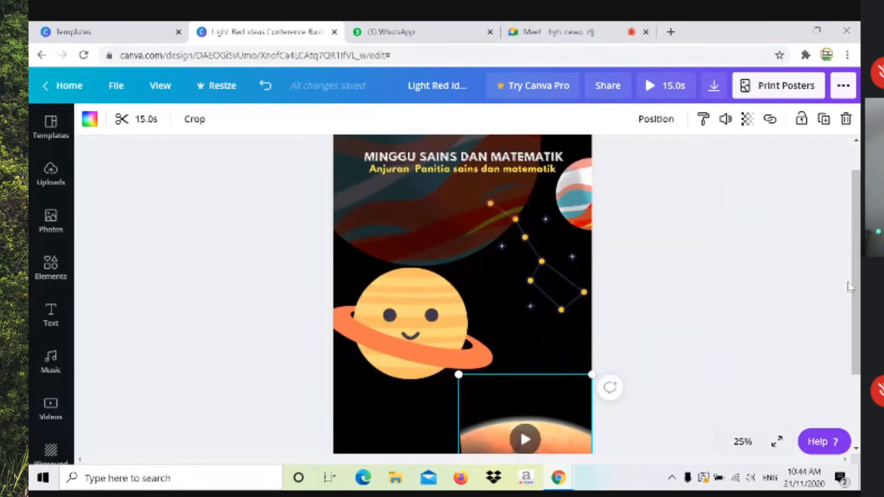
{"action": "scroll", "coordinate": [849, 288], "scroll_direction": "down", "scroll_amount": 2}
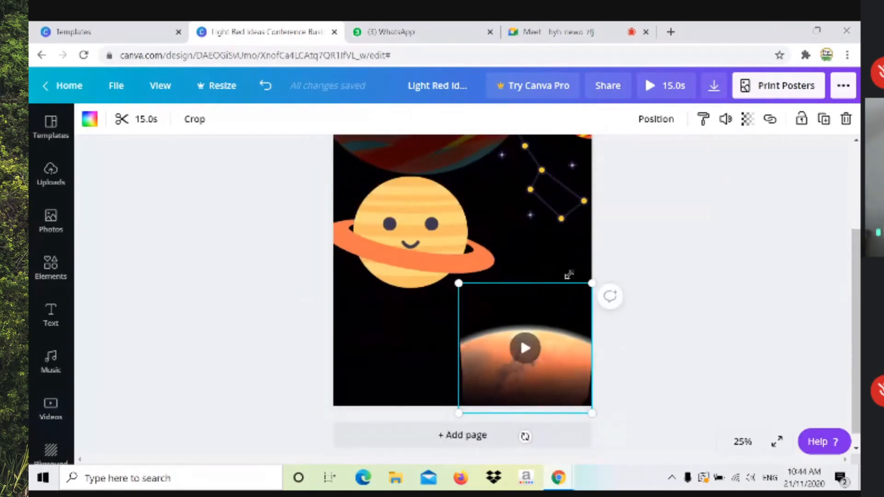
{"action": "scroll", "coordinate": [557, 384], "scroll_direction": "up", "scroll_amount": 2}
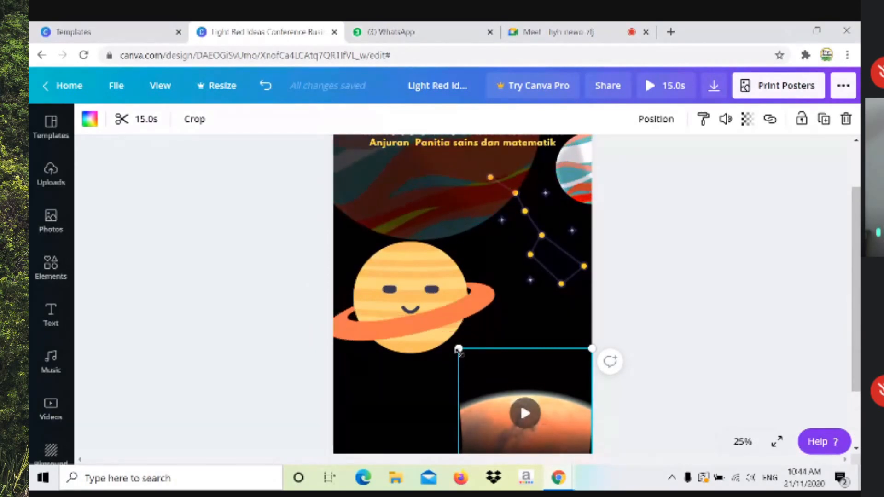
{"action": "left_click_drag", "start_coordinate": [459, 349], "coordinate": [377, 135]}
Make the planet video slightly transparent and send it to the back, behind the ringed planet and constellation
{"action": "left_click", "coordinate": [750, 123]}
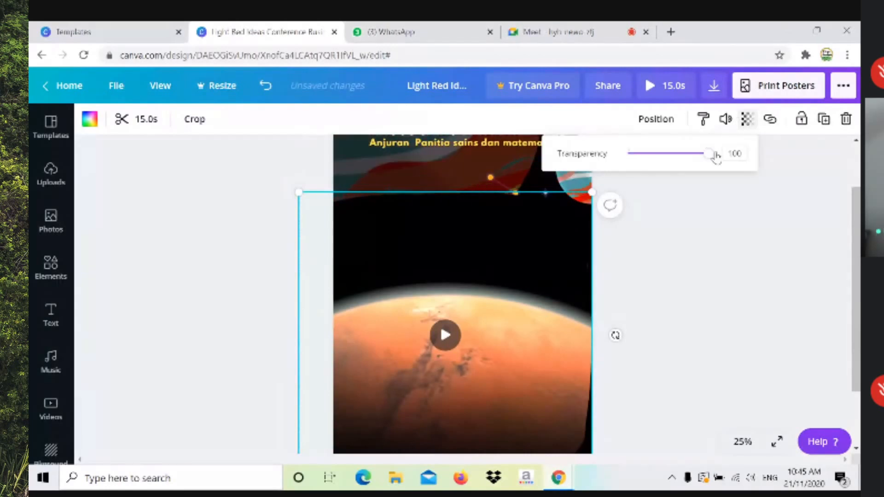
{"action": "left_click_drag", "start_coordinate": [710, 155], "coordinate": [697, 155]}
{"action": "left_click", "coordinate": [658, 120]}
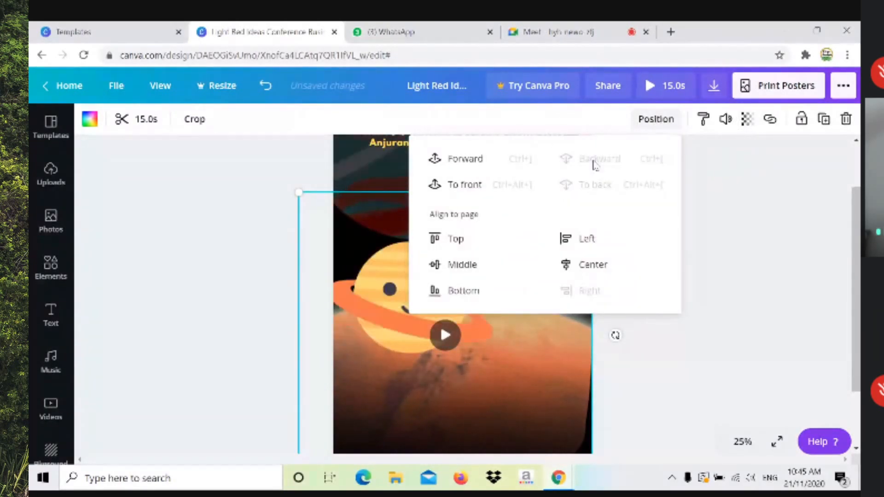
{"action": "left_click", "coordinate": [818, 288]}
Extend the planet video's frame past the poster's lower corner so it fills the page up to the edges, and clear the selection
{"action": "left_click", "coordinate": [540, 360]}
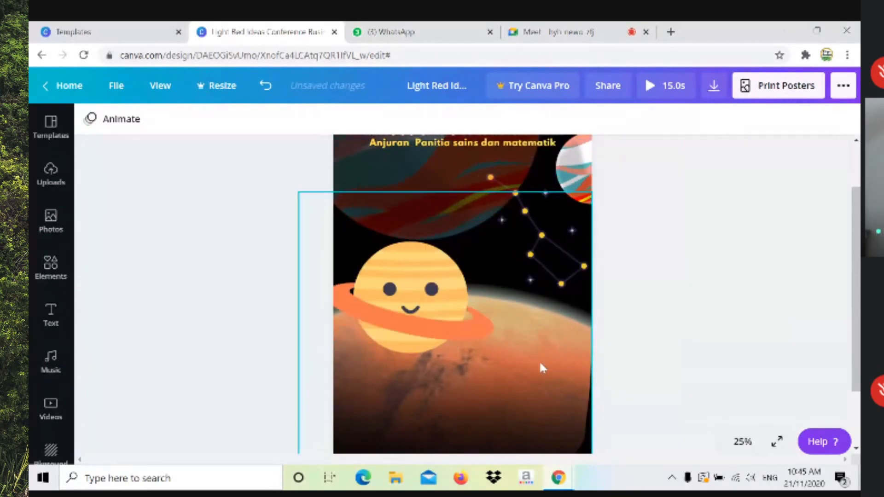
{"action": "scroll", "coordinate": [620, 368], "scroll_direction": "down", "scroll_amount": 1}
{"action": "left_click_drag", "start_coordinate": [588, 413], "coordinate": [611, 433]}
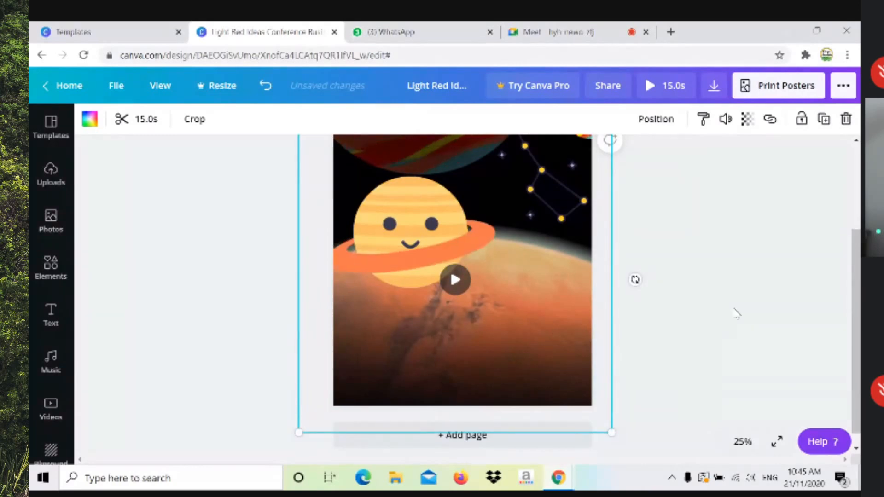
{"action": "scroll", "coordinate": [738, 313], "scroll_direction": "up", "scroll_amount": 3}
{"action": "left_click_drag", "start_coordinate": [856, 313], "coordinate": [856, 328]}
{"action": "left_click", "coordinate": [681, 368]}
{"action": "left_click", "coordinate": [505, 404]}
{"action": "left_click", "coordinate": [714, 341]}
Look over the poster and its playing video background, viewing the whole page at 10% zoom and returning to 25%
{"action": "scroll", "coordinate": [714, 340], "scroll_direction": "down", "scroll_amount": 3}
{"action": "scroll", "coordinate": [716, 340], "scroll_direction": "up", "scroll_amount": 1}
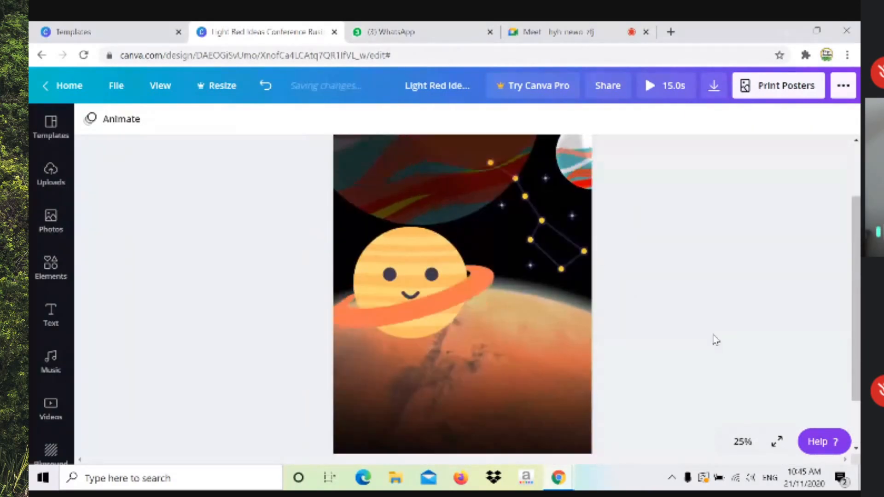
{"action": "scroll", "coordinate": [715, 339], "scroll_direction": "up", "scroll_amount": 2}
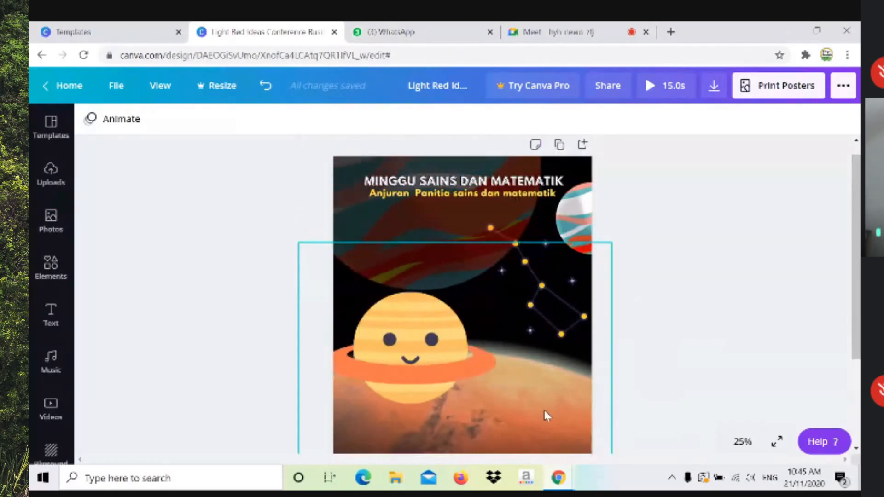
{"action": "left_click", "coordinate": [480, 415]}
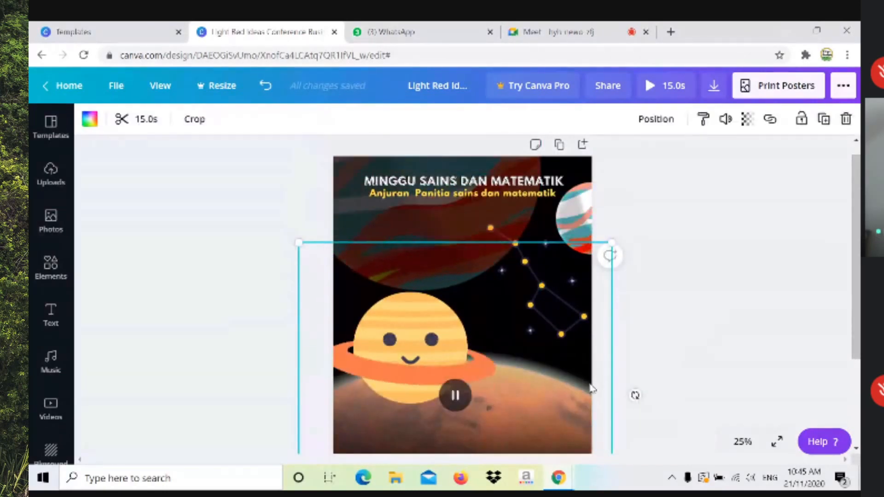
{"action": "scroll", "coordinate": [734, 345], "scroll_direction": "down", "scroll_amount": 2}
{"action": "scroll", "coordinate": [737, 350], "scroll_direction": "up", "scroll_amount": 2}
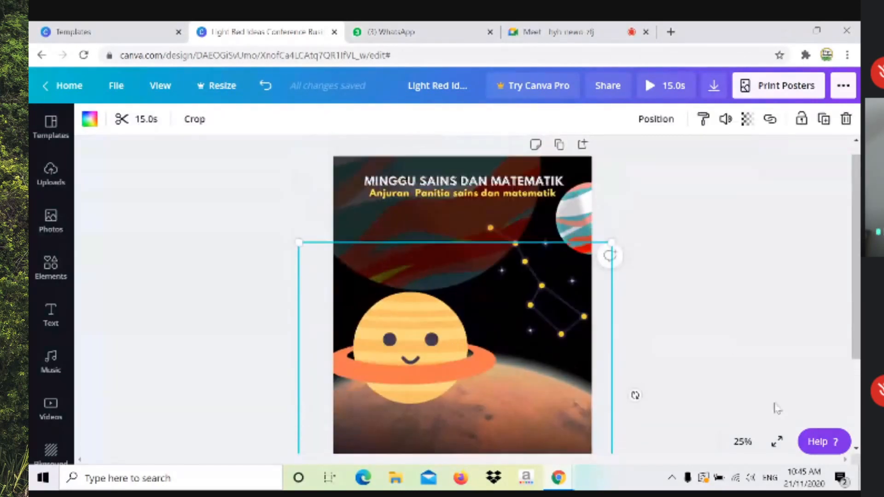
{"action": "left_click", "coordinate": [742, 443]}
{"action": "left_click", "coordinate": [738, 346]}
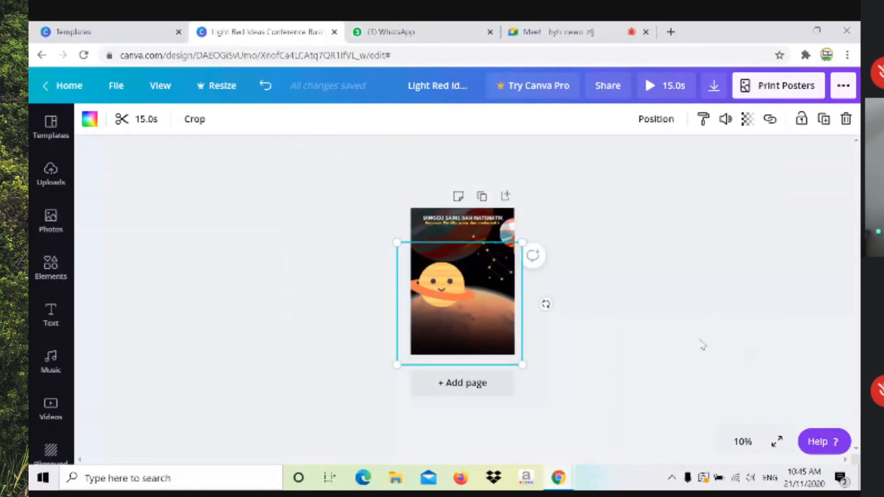
{"action": "left_click", "coordinate": [639, 354]}
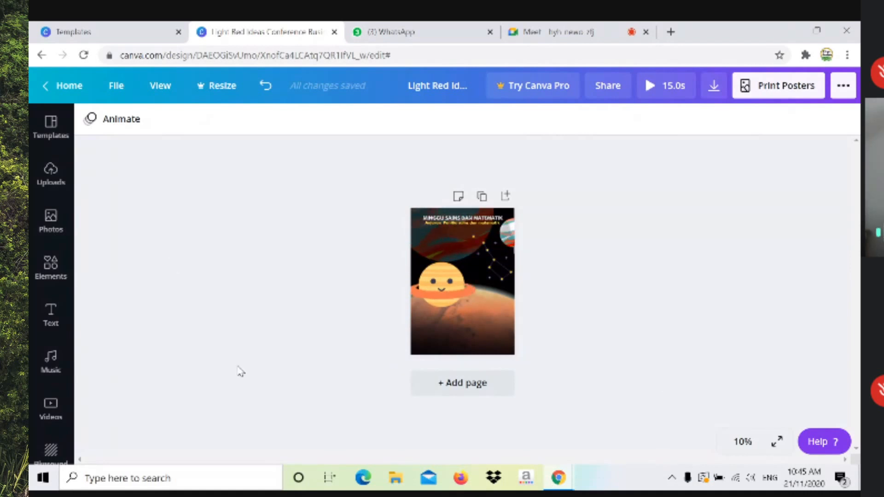
{"action": "left_click", "coordinate": [740, 442]}
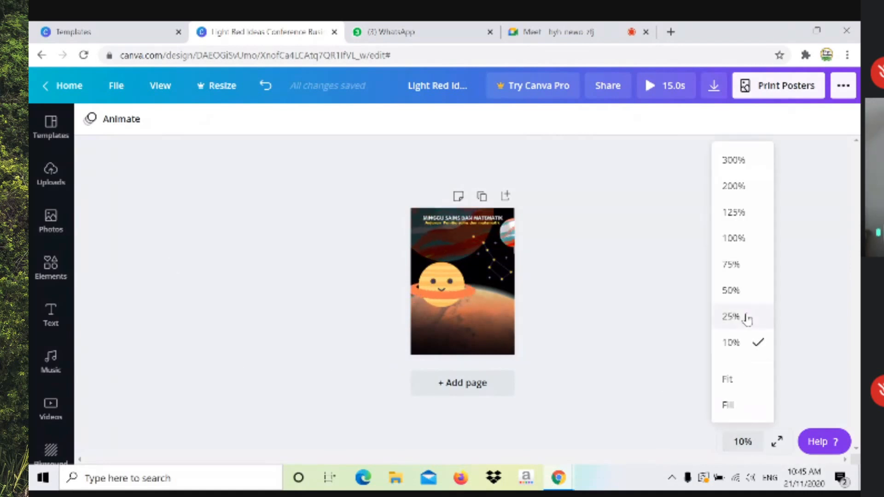
{"action": "left_click", "coordinate": [732, 317]}
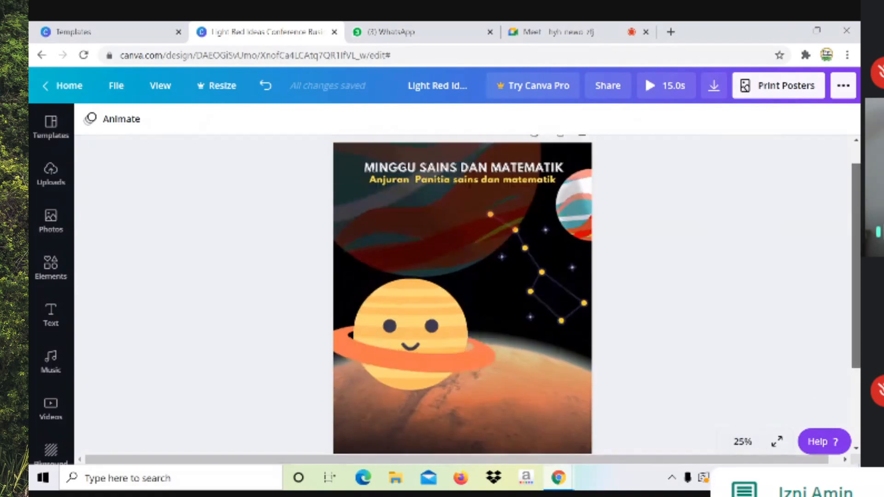
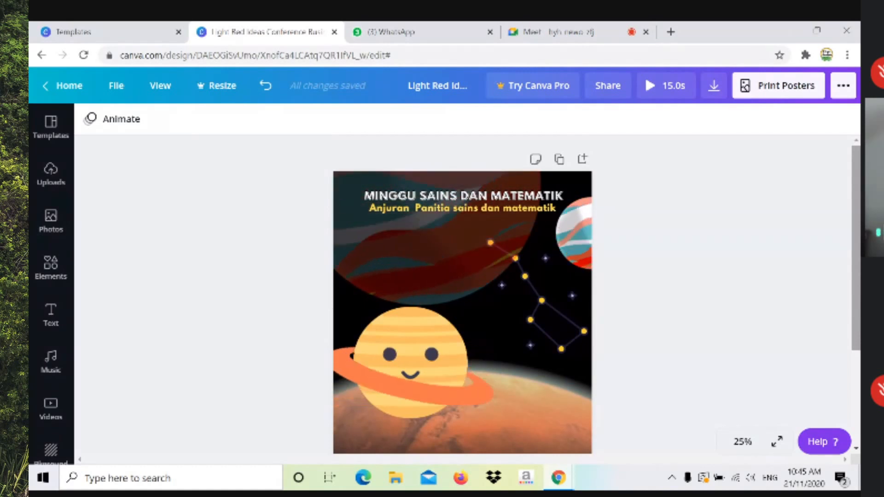
Duplicate the poster page to make an identical second page, and compare the two pages
{"action": "scroll", "coordinate": [730, 341], "scroll_direction": "down", "scroll_amount": 3}
{"action": "scroll", "coordinate": [729, 341], "scroll_direction": "up", "scroll_amount": 3}
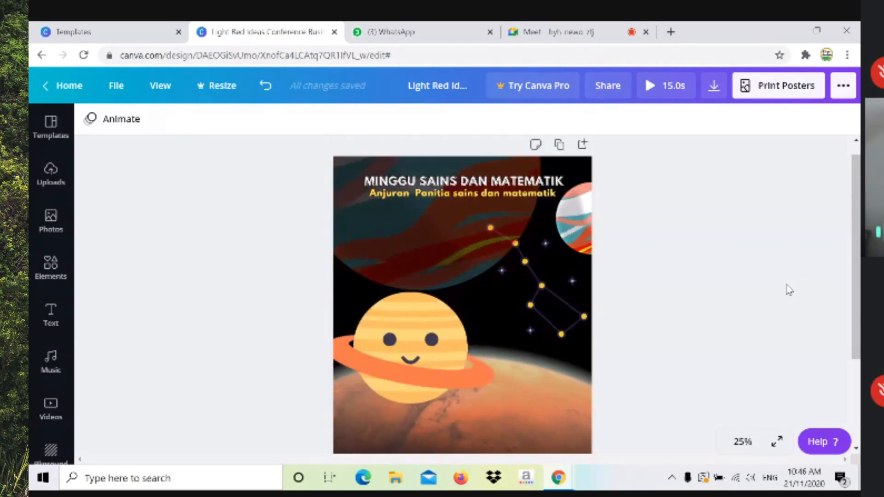
{"action": "scroll", "coordinate": [700, 312], "scroll_direction": "down", "scroll_amount": 3}
{"action": "scroll", "coordinate": [701, 311], "scroll_direction": "up", "scroll_amount": 3}
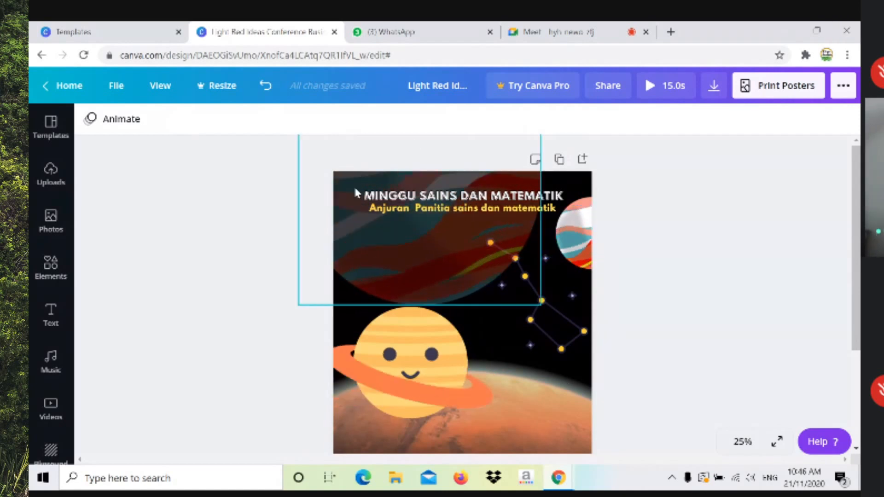
{"action": "left_click", "coordinate": [559, 161]}
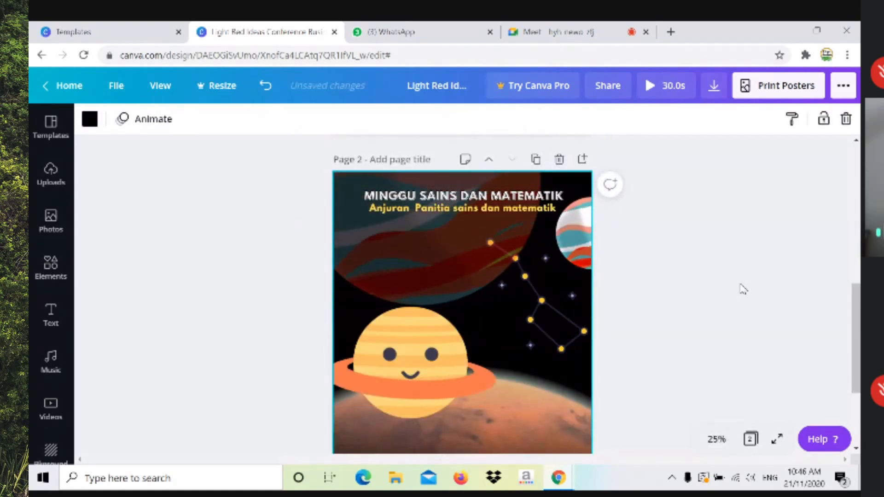
{"action": "scroll", "coordinate": [744, 289], "scroll_direction": "up", "scroll_amount": 6}
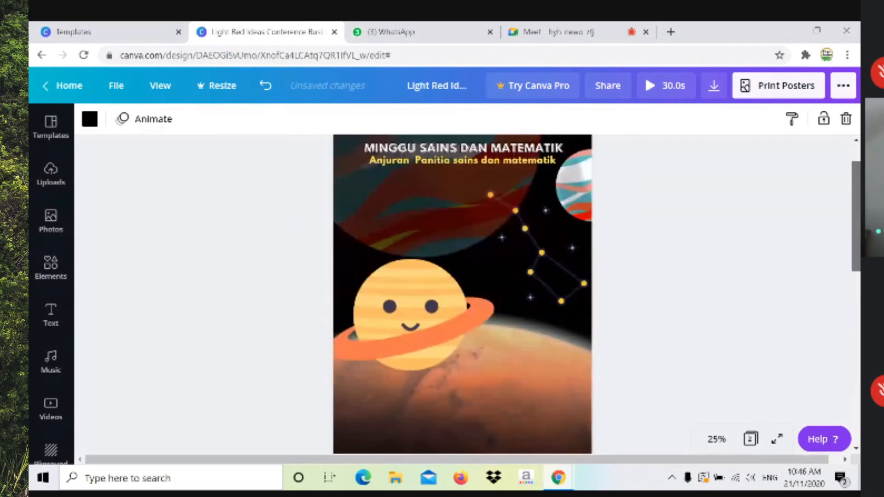
{"action": "scroll", "coordinate": [592, 221], "scroll_direction": "down", "scroll_amount": 7}
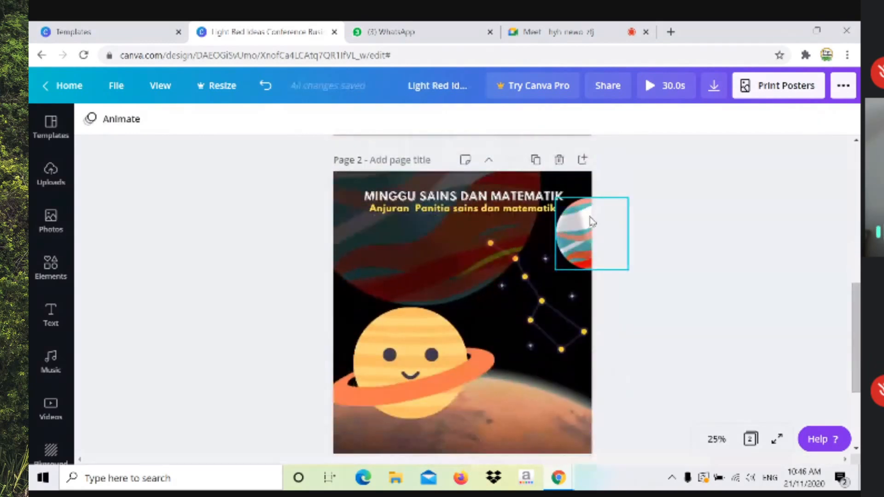
Delete the smiling ringed planet and the small striped planet from page 2
{"action": "left_click", "coordinate": [416, 378]}
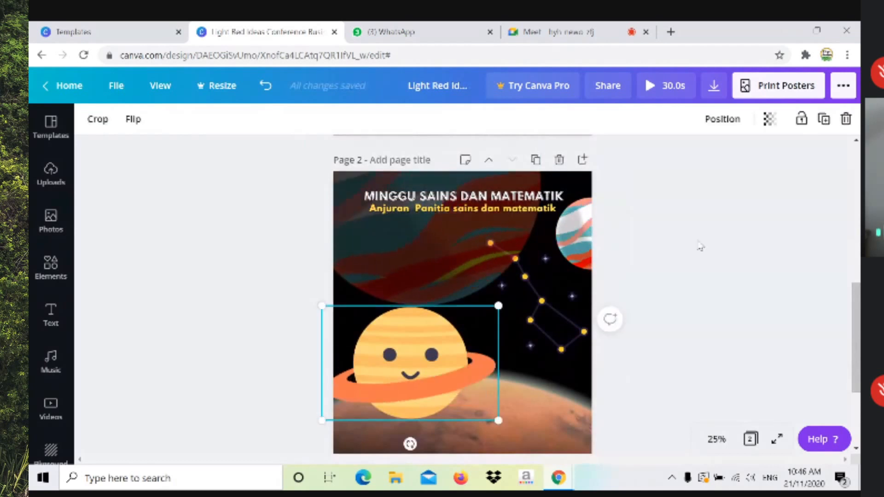
{"action": "left_click", "coordinate": [846, 118]}
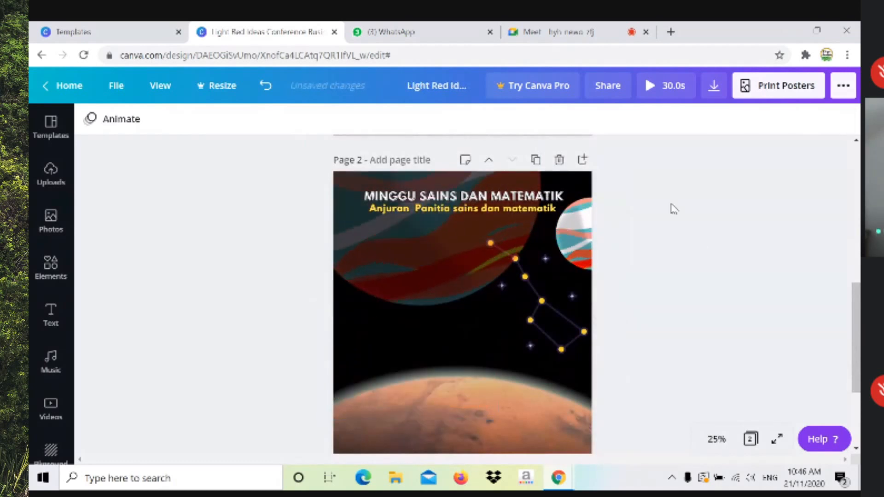
{"action": "left_click", "coordinate": [584, 243]}
{"action": "left_click", "coordinate": [846, 119]}
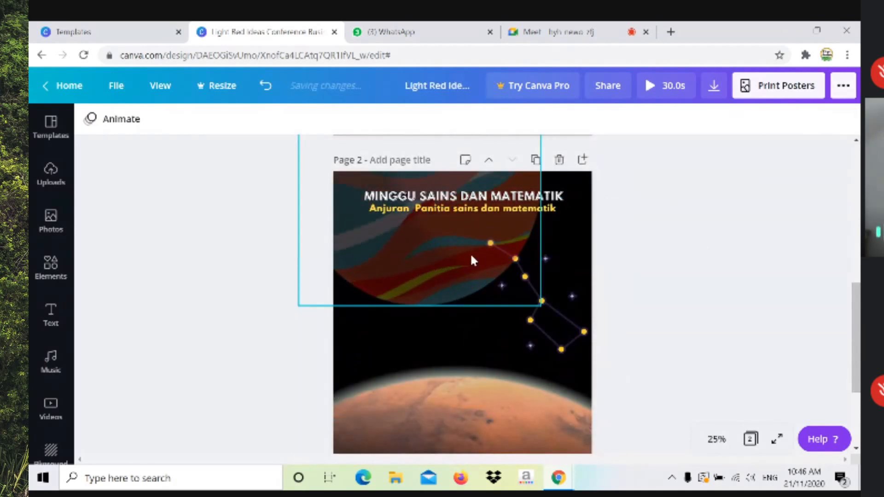
Delete the smiling ringed planet sticker from the first page
{"action": "scroll", "coordinate": [419, 253], "scroll_direction": "up", "scroll_amount": 5}
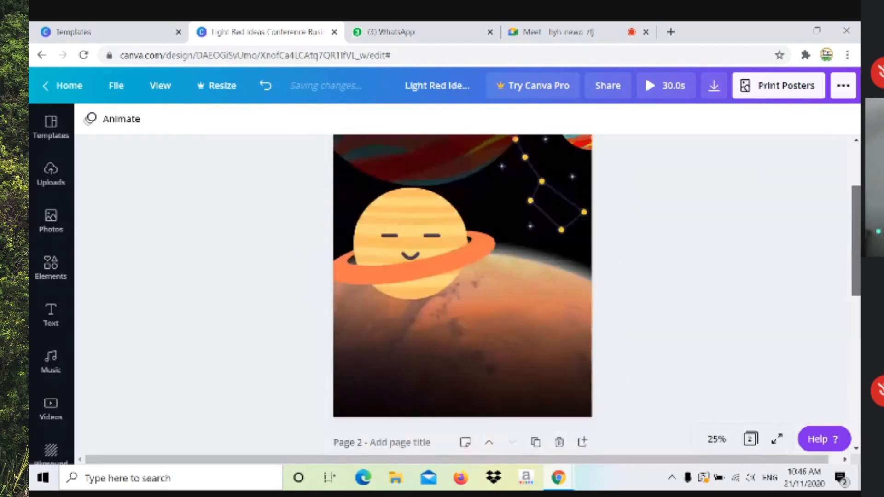
{"action": "scroll", "coordinate": [402, 250], "scroll_direction": "up", "scroll_amount": 2}
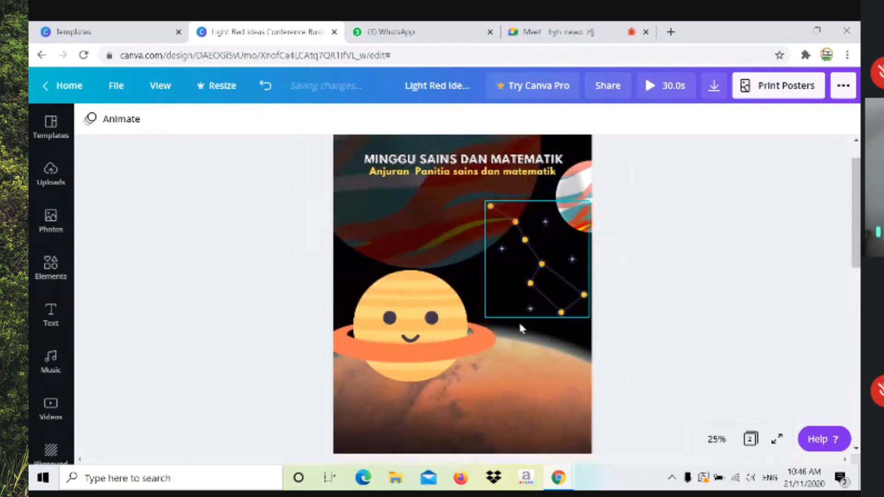
{"action": "left_click", "coordinate": [427, 321]}
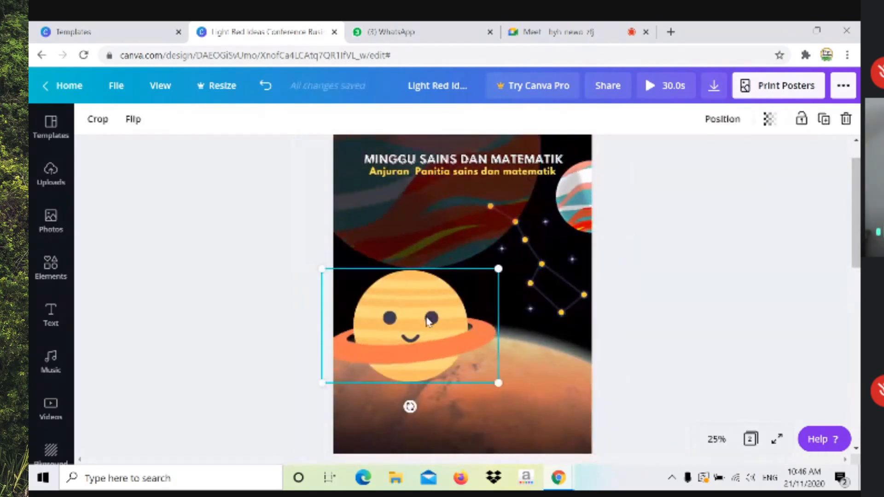
{"action": "key", "text": "Delete"}
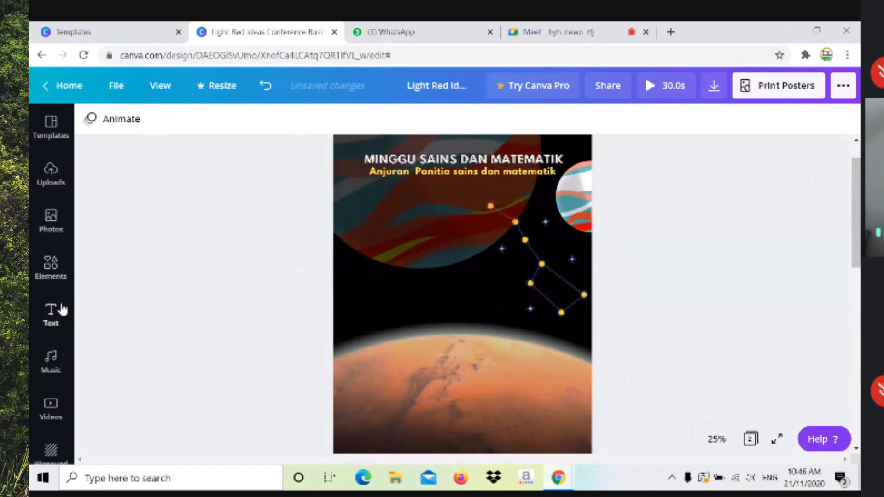
Add a heading text box to the middle of the first page and set its font to League Spartan
{"action": "left_click", "coordinate": [50, 318]}
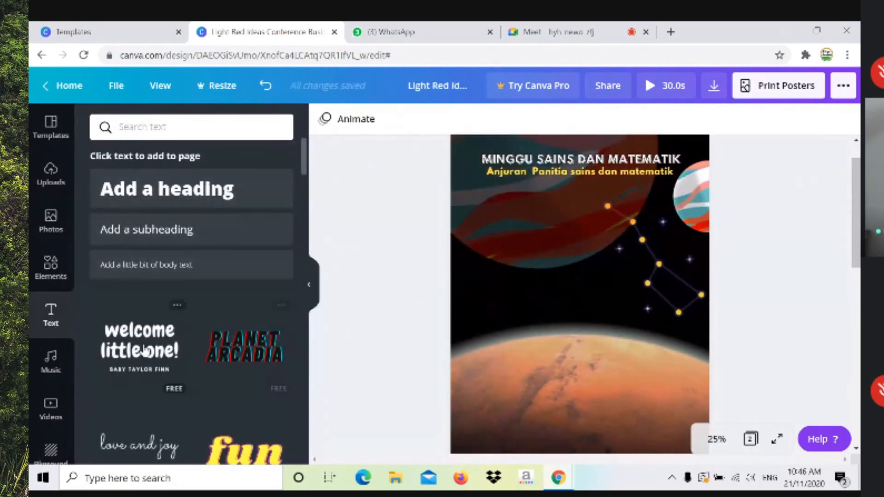
{"action": "left_click", "coordinate": [207, 197]}
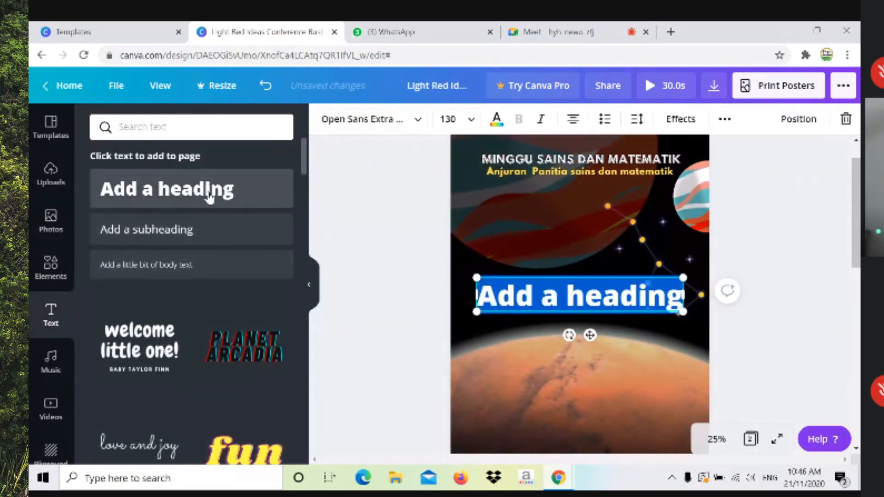
{"action": "left_click", "coordinate": [308, 289]}
{"action": "left_click", "coordinate": [184, 119]}
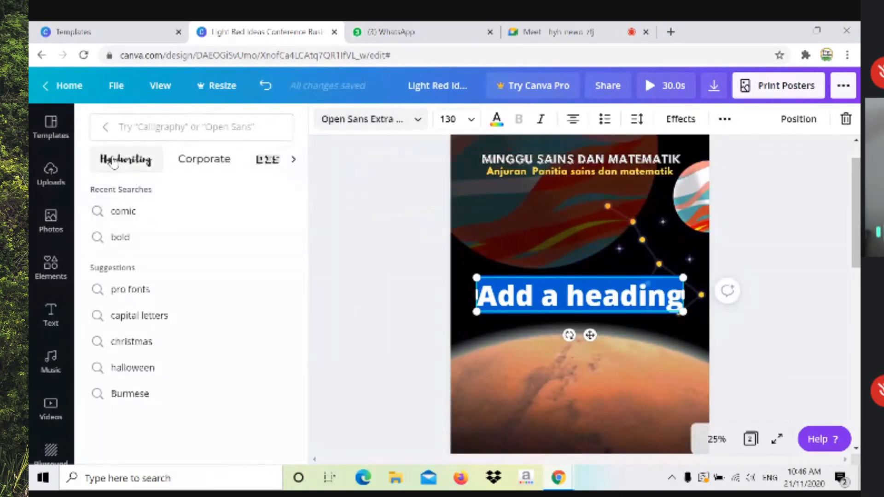
{"action": "left_click", "coordinate": [245, 129]}
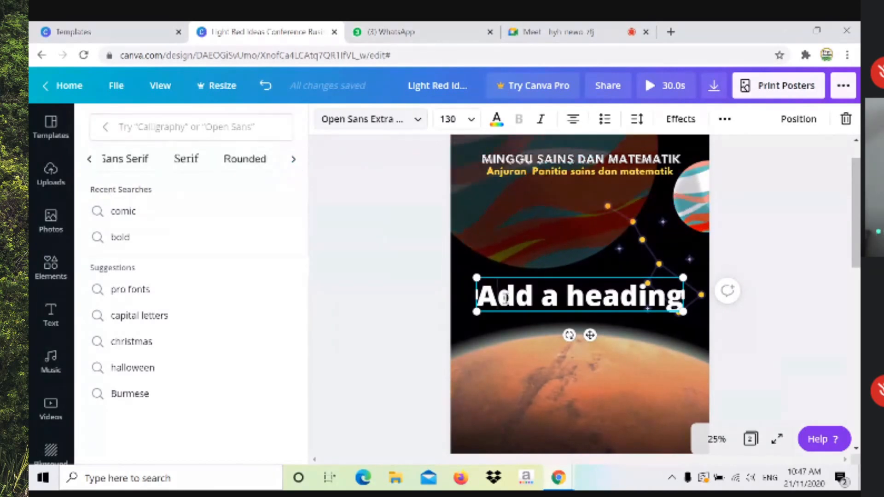
{"action": "left_click", "coordinate": [340, 121]}
{"action": "left_click", "coordinate": [182, 123]}
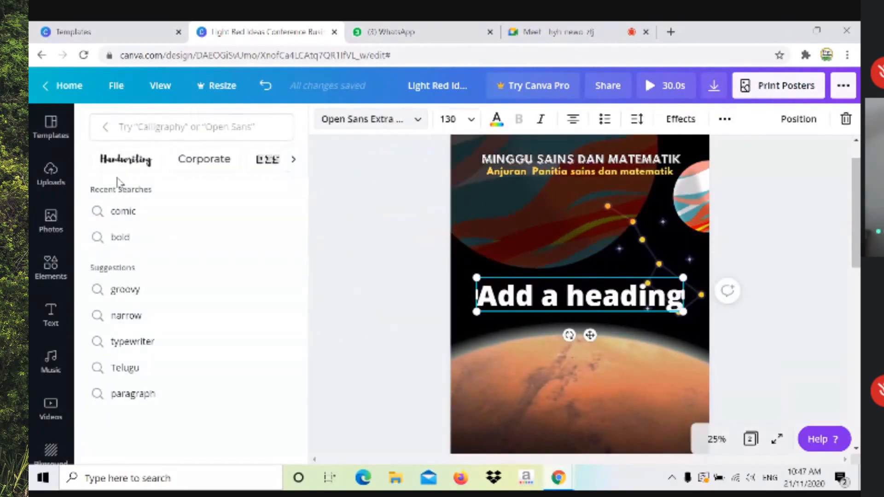
{"action": "left_click", "coordinate": [116, 129]}
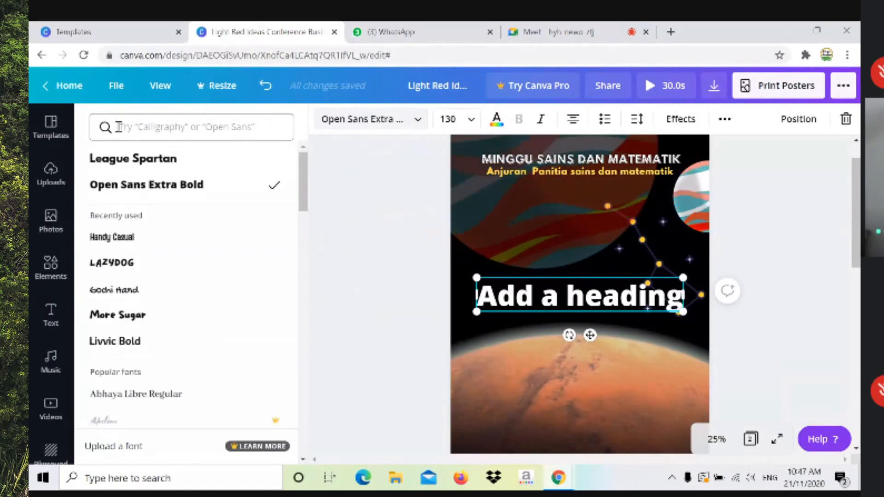
{"action": "left_click", "coordinate": [119, 170]}
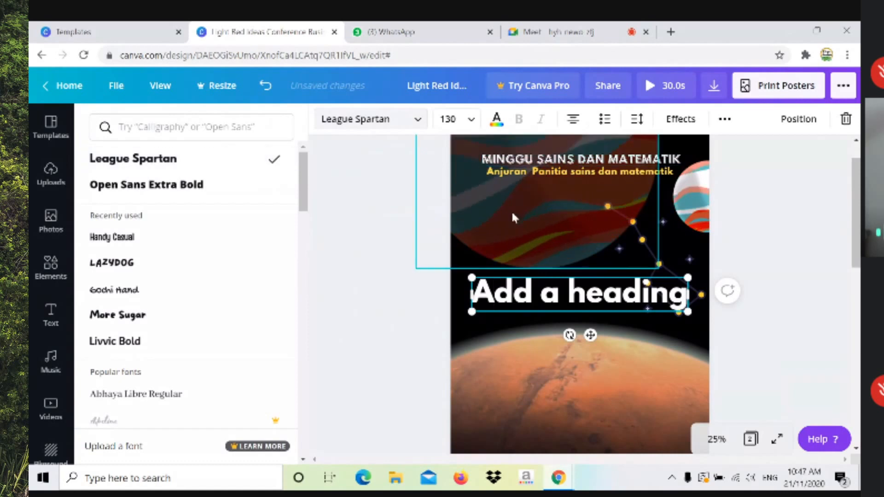
{"action": "left_click", "coordinate": [307, 453]}
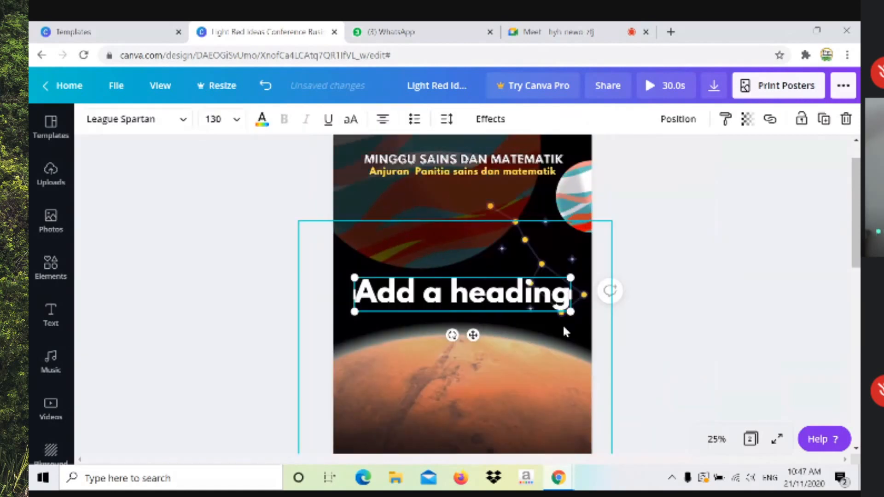
Replace the heading's placeholder text with the numbered list item "1. Pertandingan Mewarna"
{"action": "left_click_drag", "start_coordinate": [571, 291], "coordinate": [355, 291]}
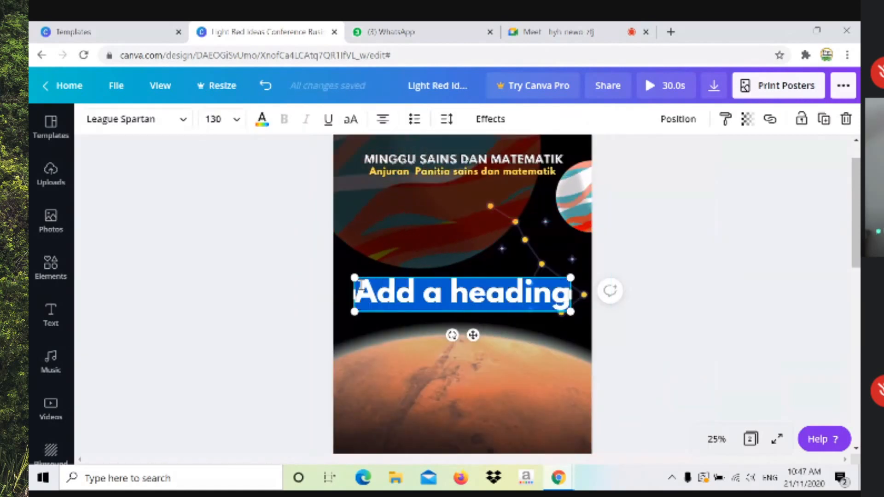
{"action": "type", "text": "1.Pe"}
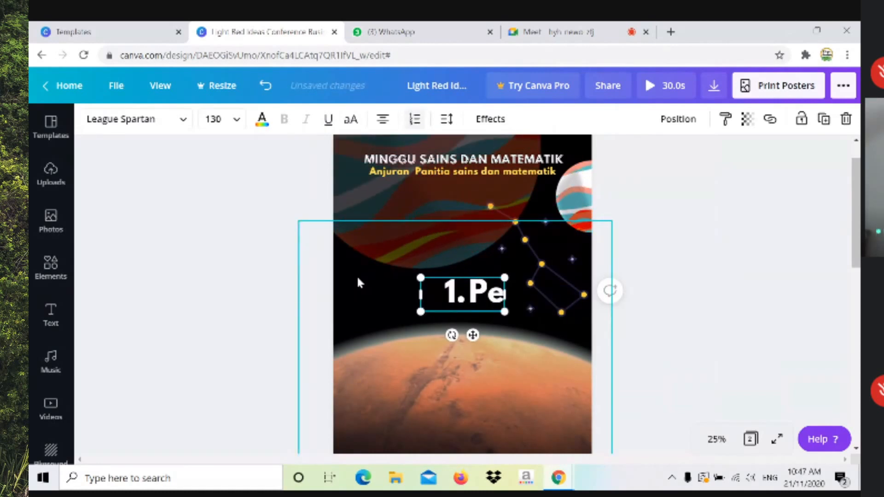
{"action": "type", "text": "rta"}
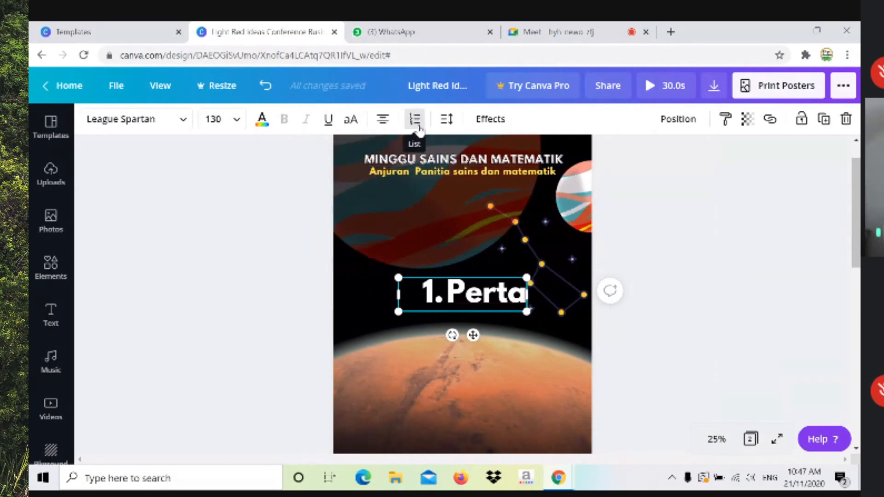
{"action": "type", "text": "ndingan"}
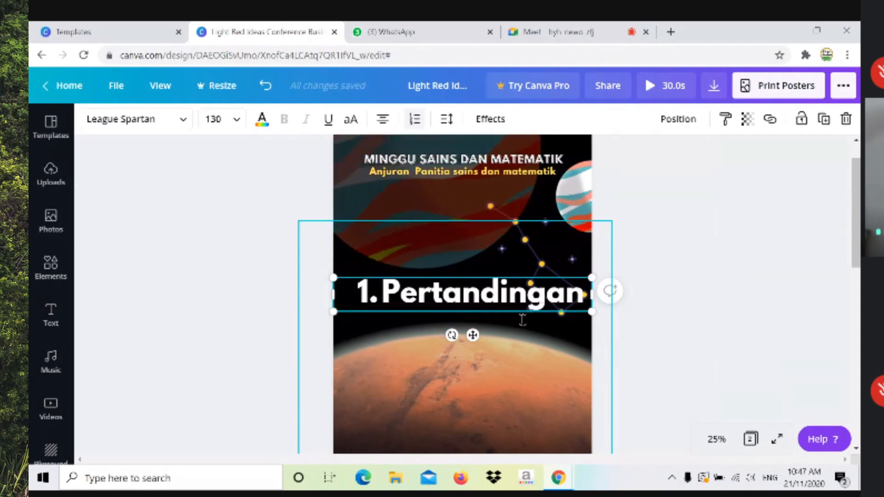
{"action": "type", "text": "Mewarna"}
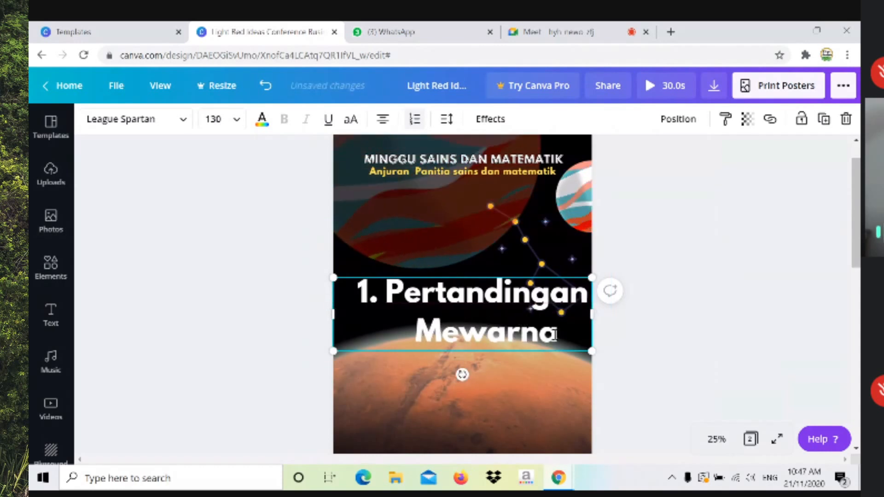
Scale the numbered heading "Pertandingan Mewarna" down to font size 72.6 and add a second list item reading "Pertandingan"
{"action": "left_click_drag", "start_coordinate": [592, 351], "coordinate": [573, 292]}
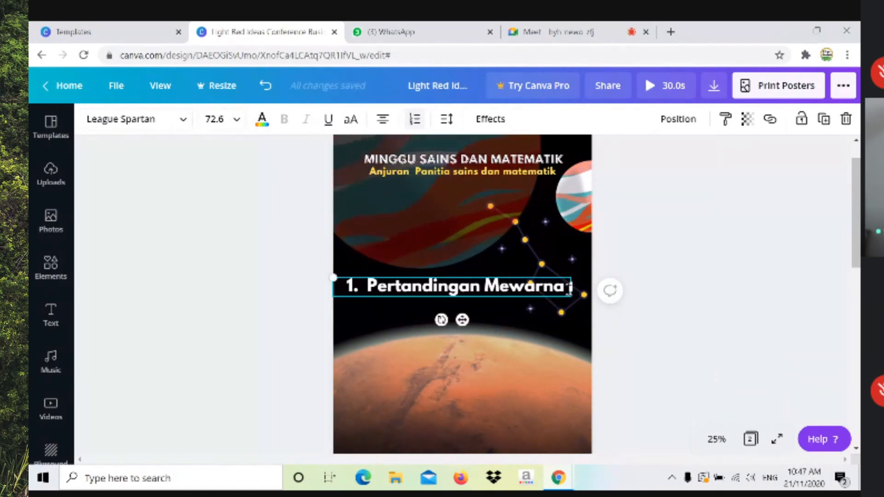
{"action": "left_click", "coordinate": [569, 287]}
{"action": "key", "text": "Return"}
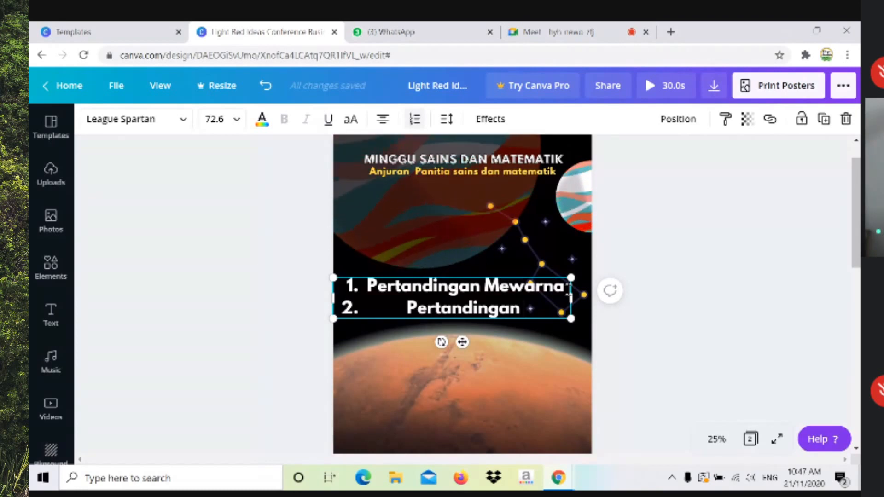
Shrink the left-aligned numbered list to font size 41.2 and move it into the black area just above the planet's horizon
{"action": "left_click_drag", "start_coordinate": [572, 321], "coordinate": [468, 301]}
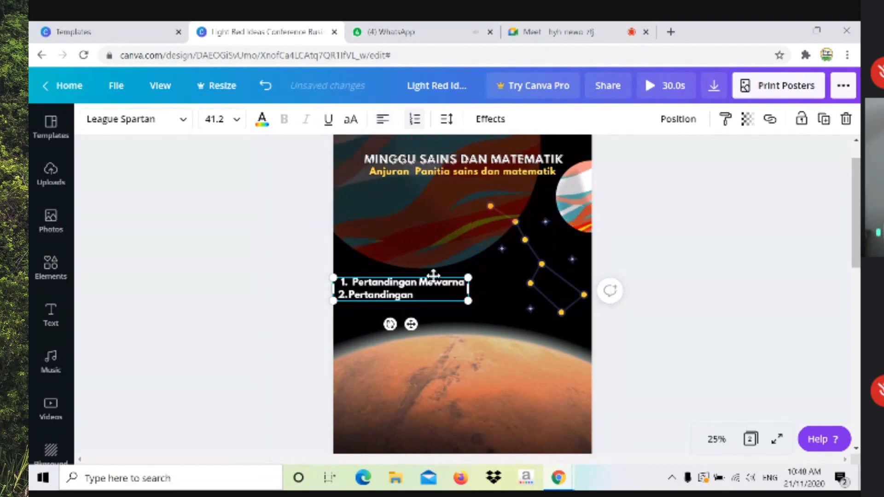
{"action": "left_click_drag", "start_coordinate": [433, 275], "coordinate": [459, 292]}
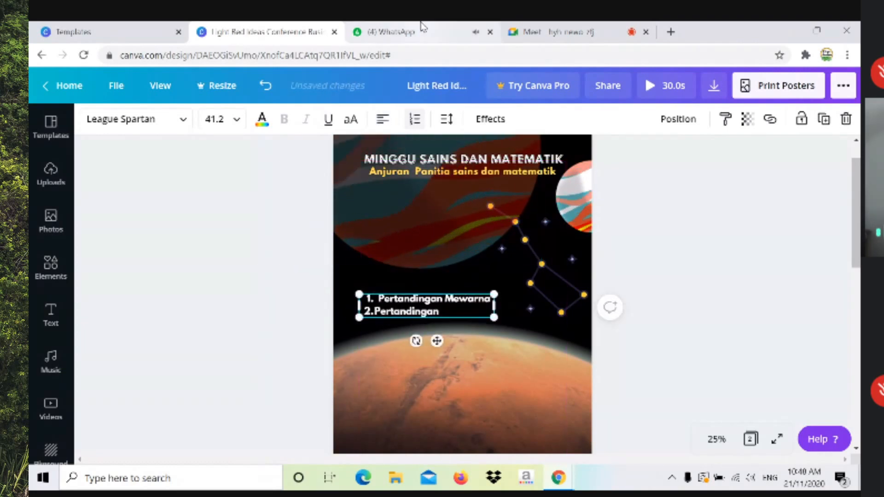
Switch to Google Meet, admit the person waiting to join the call, and return to the Canva poster
{"action": "left_click", "coordinate": [423, 29]}
{"action": "left_click", "coordinate": [552, 32]}
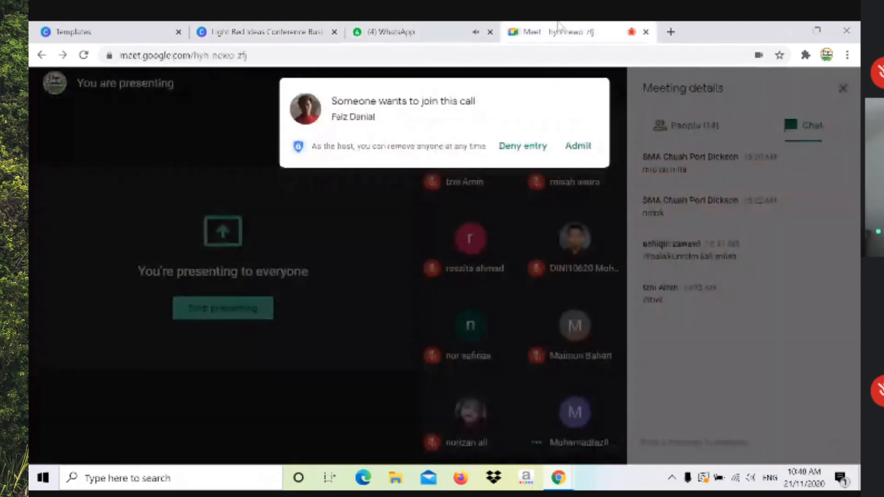
{"action": "left_click", "coordinate": [578, 145]}
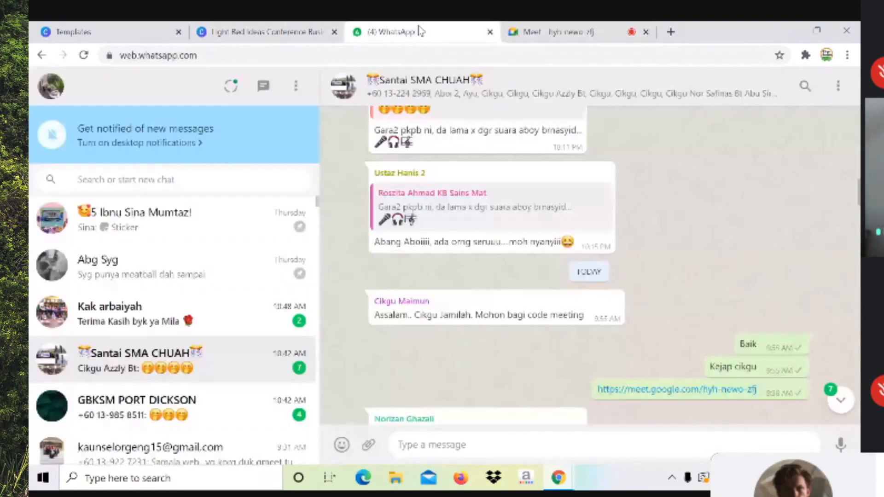
{"action": "left_click", "coordinate": [419, 30]}
{"action": "left_click", "coordinate": [543, 31]}
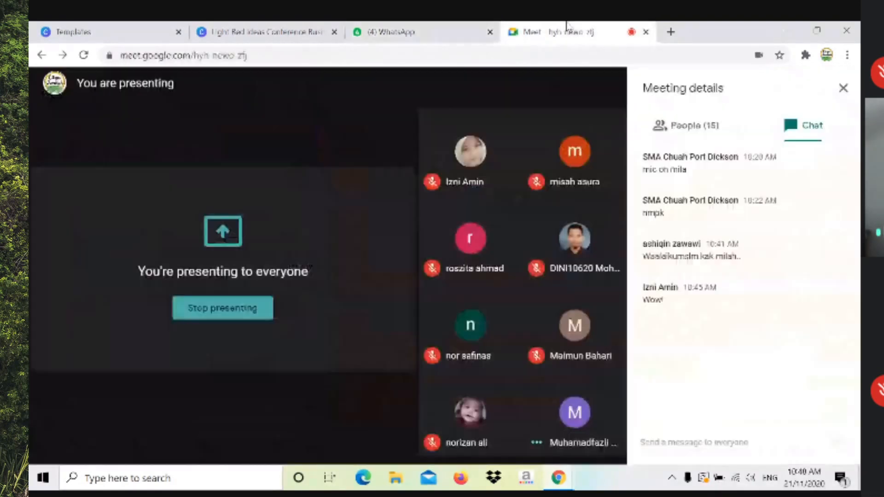
{"action": "left_click", "coordinate": [271, 28]}
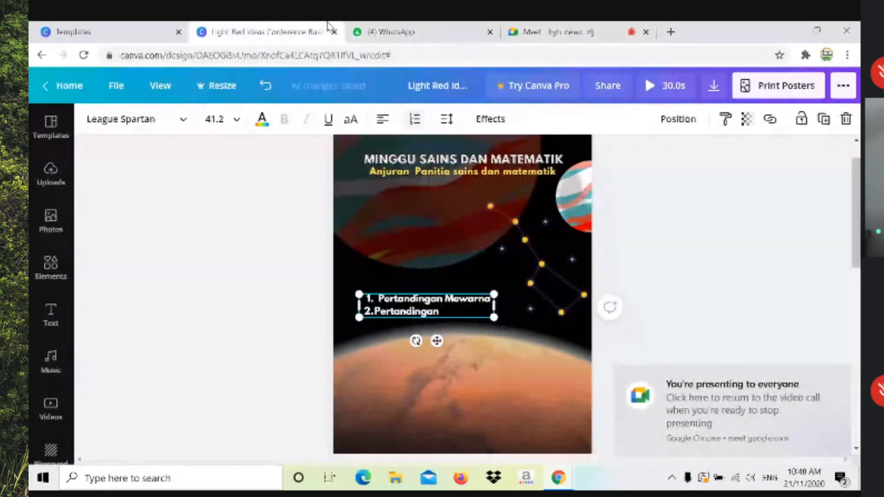
Deselect the list on page 1, go to page 2 of the poster and open the GIPHY app
{"action": "scroll", "coordinate": [406, 252], "scroll_direction": "down", "scroll_amount": 2}
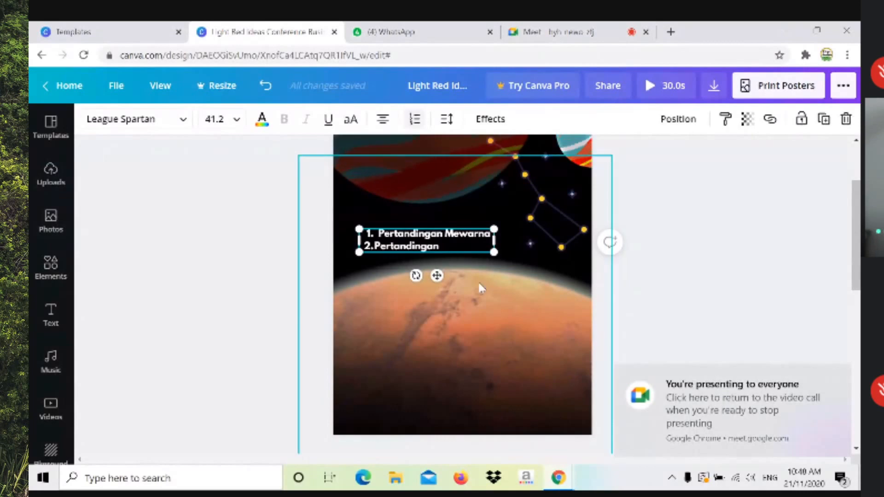
{"action": "left_click", "coordinate": [680, 280]}
{"action": "scroll", "coordinate": [682, 282], "scroll_direction": "up", "scroll_amount": 1}
{"action": "scroll", "coordinate": [682, 282], "scroll_direction": "down", "scroll_amount": 10}
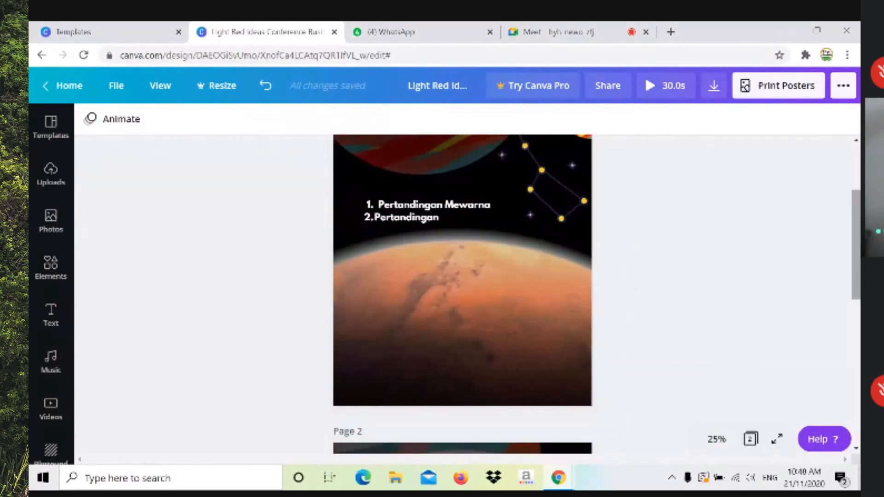
{"action": "scroll", "coordinate": [682, 282], "scroll_direction": "down", "scroll_amount": 2}
{"action": "scroll", "coordinate": [682, 282], "scroll_direction": "up", "scroll_amount": 1}
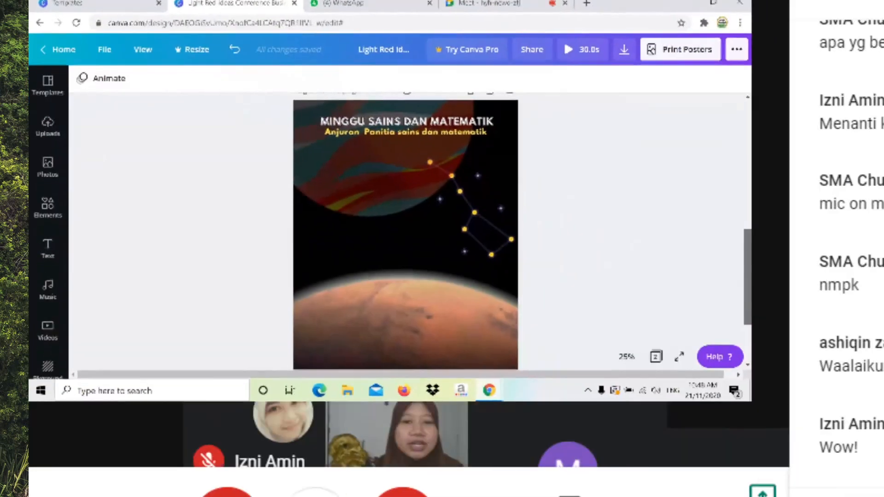
{"action": "scroll", "coordinate": [46, 271], "scroll_direction": "down", "scroll_amount": 2}
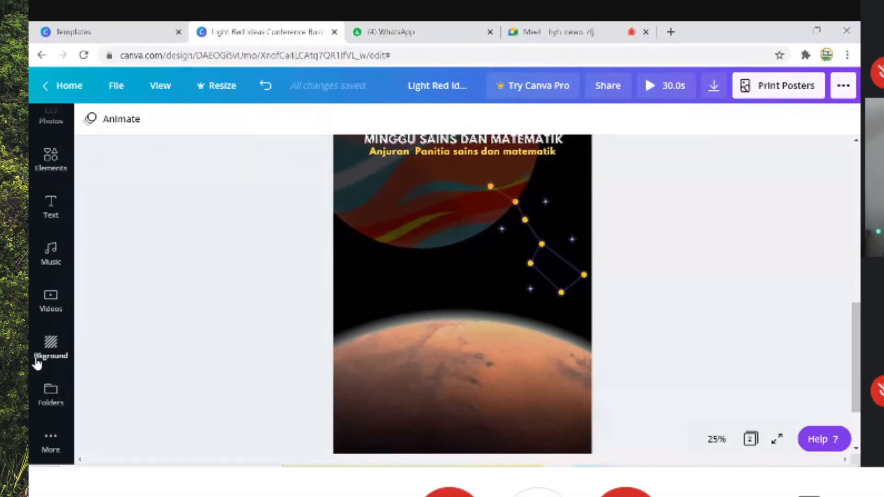
{"action": "left_click", "coordinate": [55, 446]}
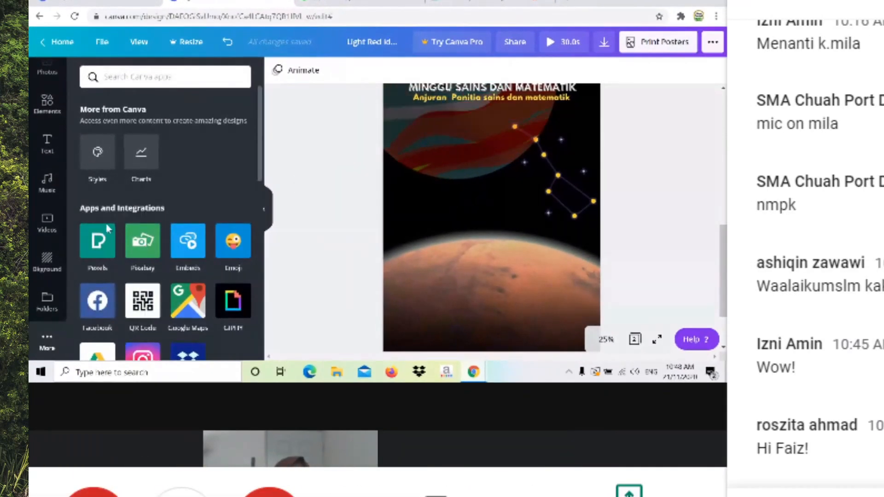
{"action": "scroll", "coordinate": [197, 244], "scroll_direction": "down", "scroll_amount": 3}
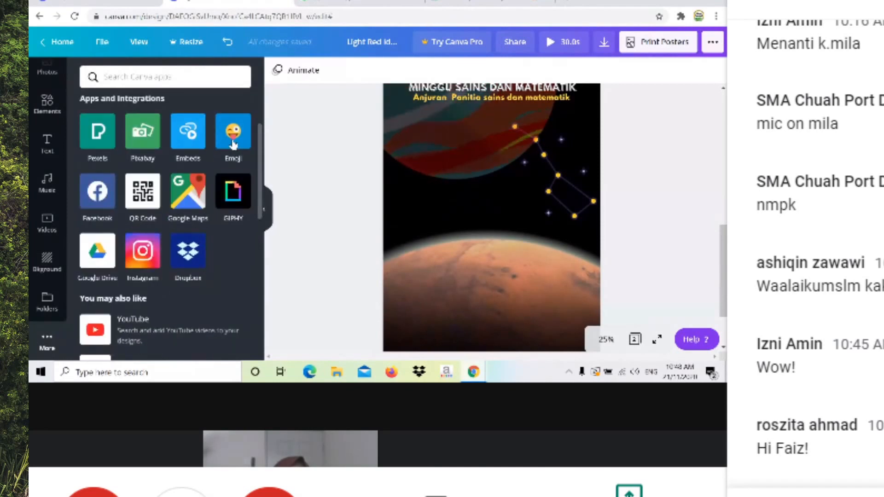
{"action": "key", "text": "Return"}
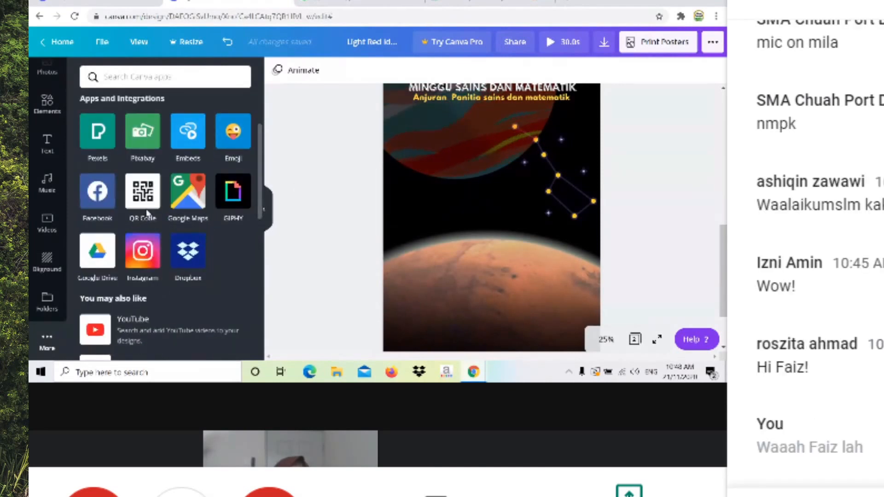
{"action": "key", "text": "ctrl+alt+c"}
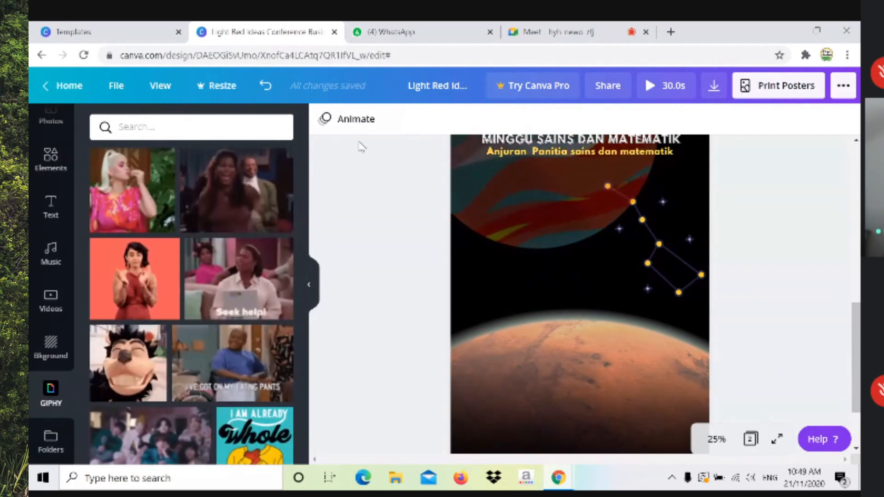
Admit the next waiting participant to the Google Meet call and go back to the poster in Canva
{"action": "left_click", "coordinate": [551, 29]}
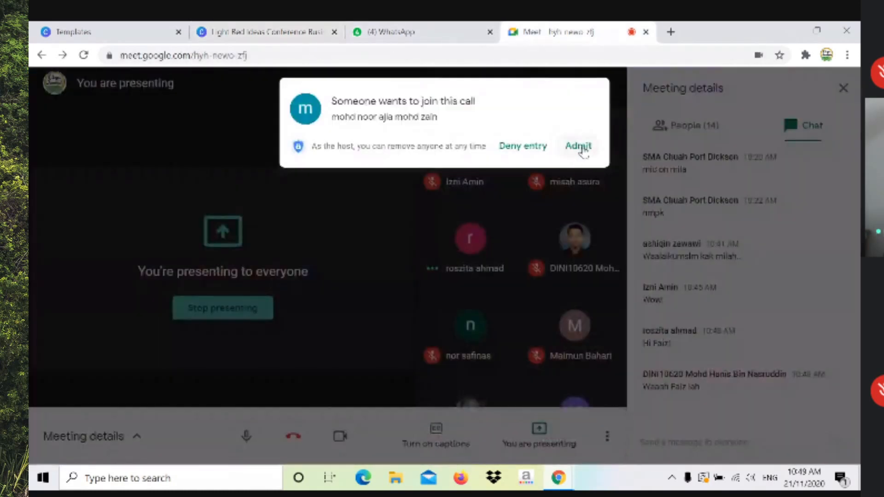
{"action": "left_click", "coordinate": [581, 146]}
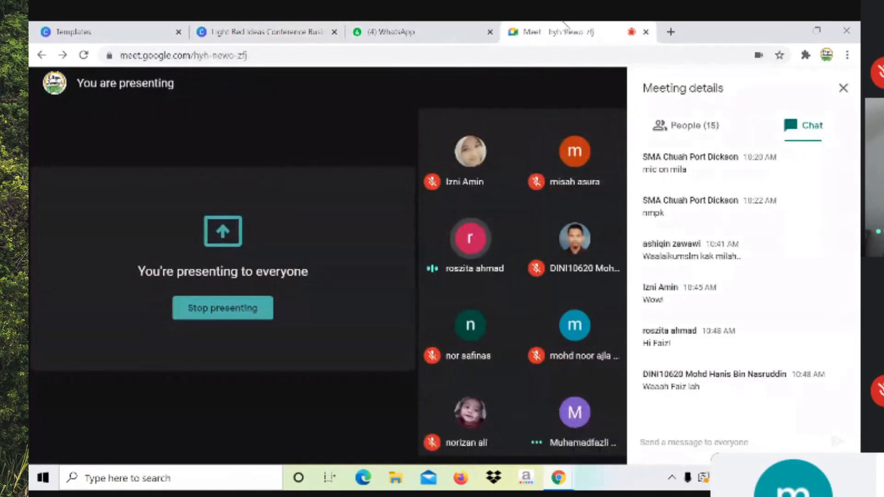
{"action": "left_click", "coordinate": [267, 31]}
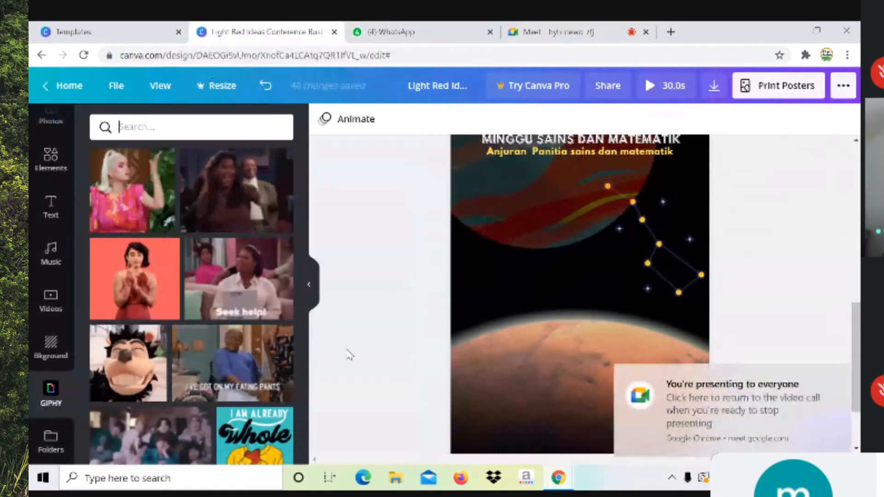
{"action": "left_click", "coordinate": [575, 29]}
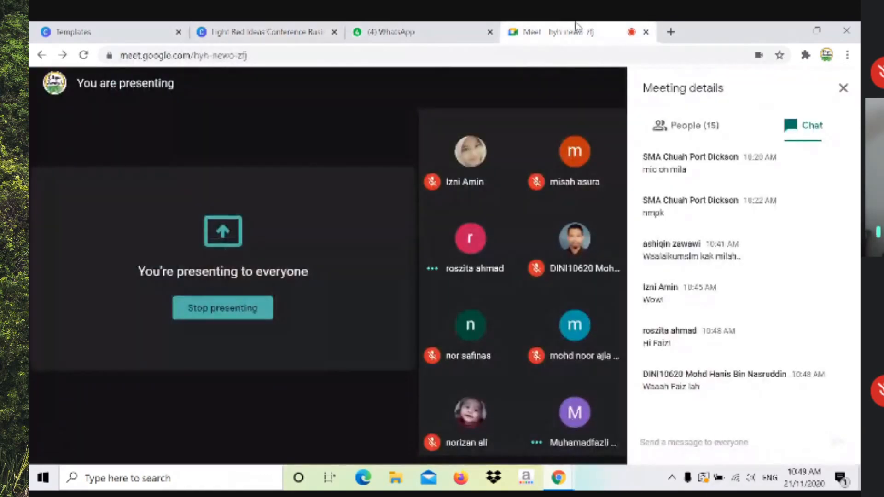
{"action": "left_click", "coordinate": [255, 30]}
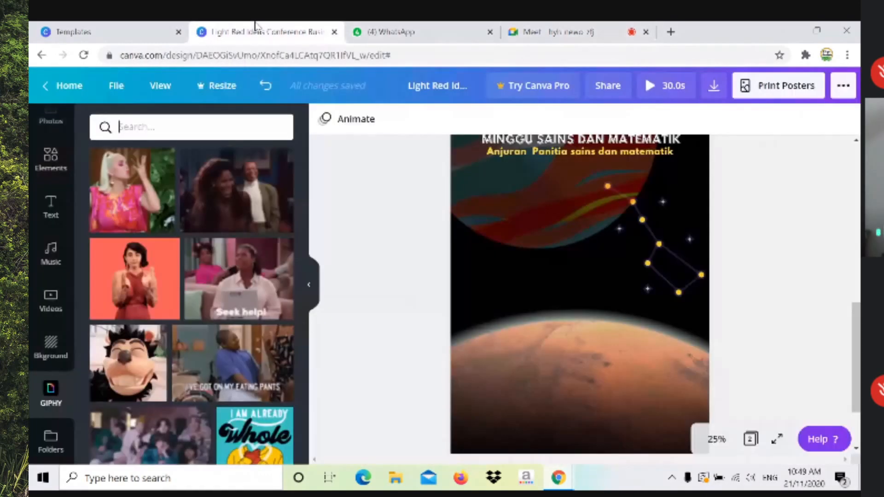
Search the GIPHY library for "planet"
{"action": "left_click", "coordinate": [310, 293]}
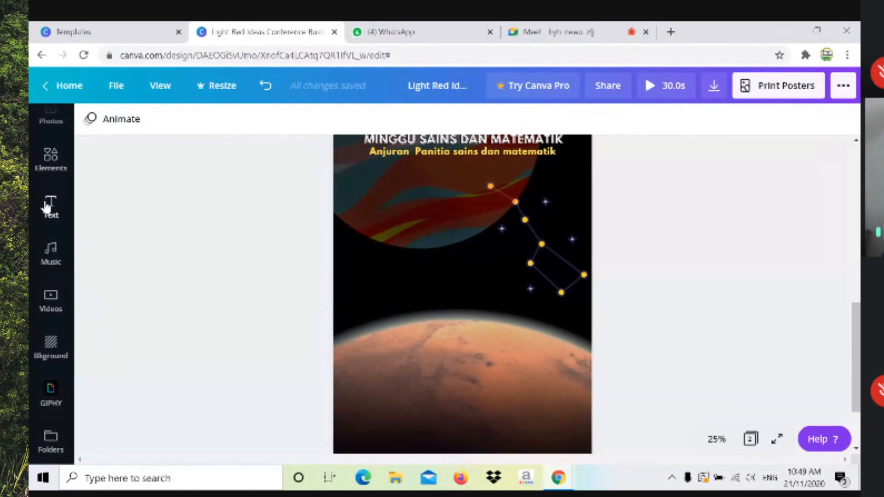
{"action": "left_click", "coordinate": [49, 402]}
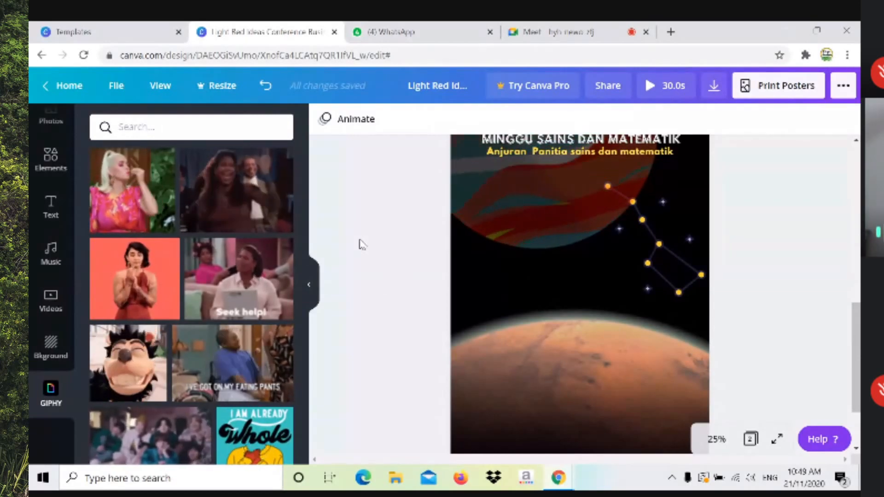
{"action": "type", "text": "planet"}
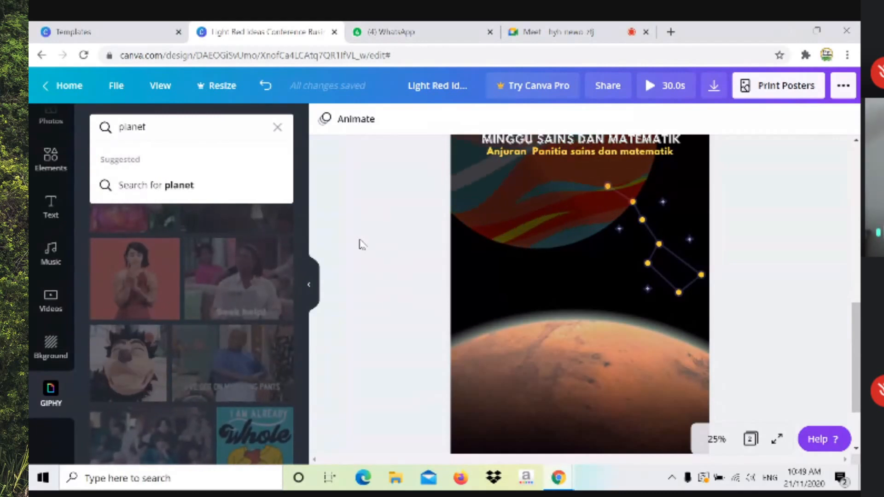
{"action": "key", "text": "Return"}
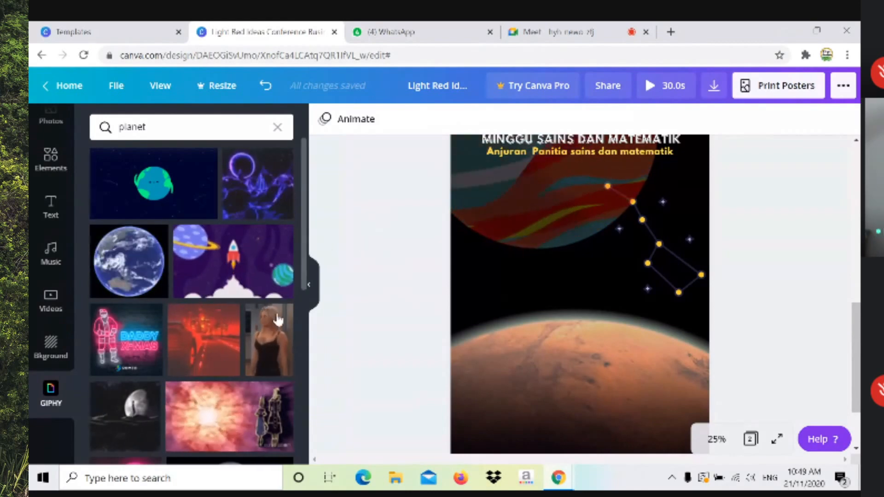
Browse the planet GIFs and insert the cartoon Earth on a dark blue starry background onto page 2
{"action": "scroll", "coordinate": [202, 213], "scroll_direction": "down", "scroll_amount": 4}
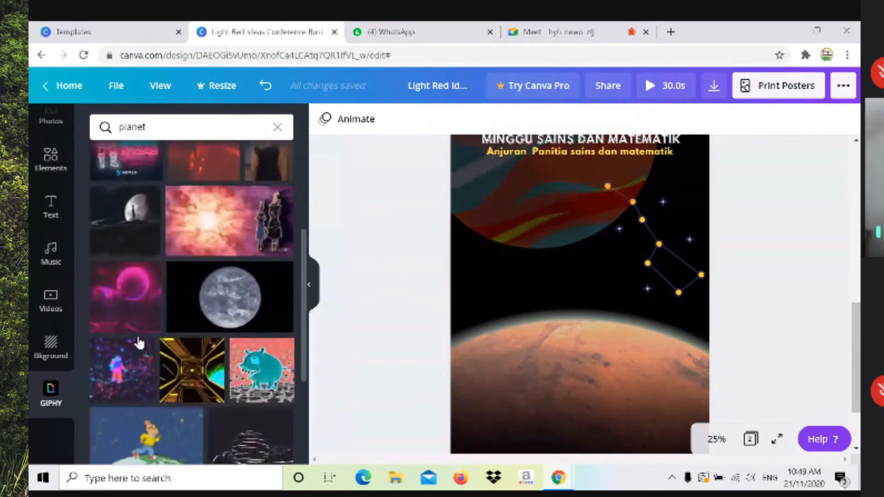
{"action": "scroll", "coordinate": [208, 336], "scroll_direction": "down", "scroll_amount": 2}
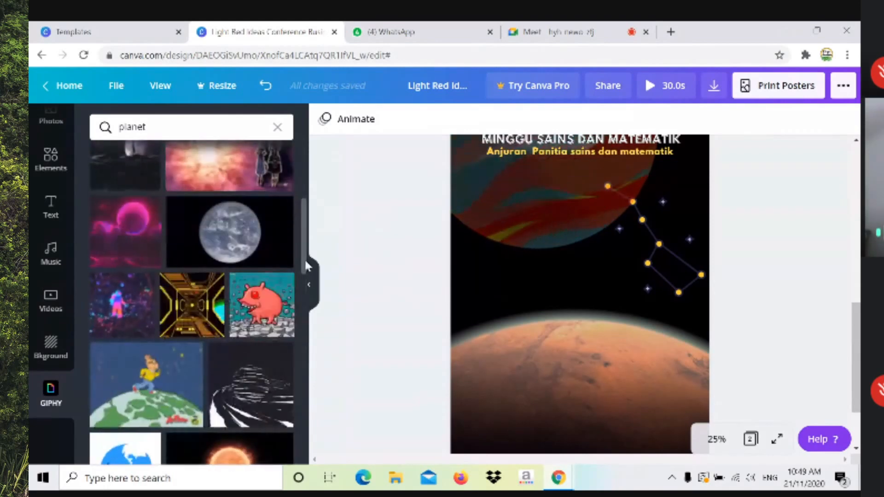
{"action": "scroll", "coordinate": [308, 266], "scroll_direction": "up", "scroll_amount": 5}
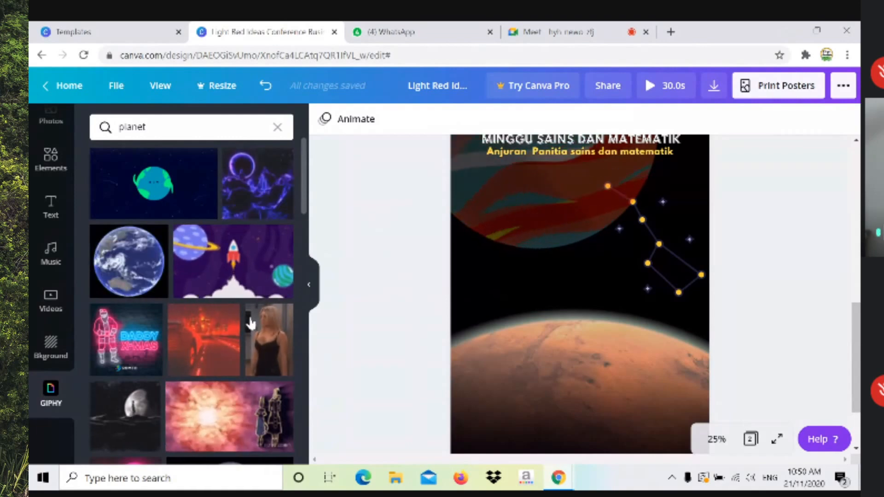
{"action": "scroll", "coordinate": [251, 324], "scroll_direction": "down", "scroll_amount": 4}
{"action": "scroll", "coordinate": [251, 322], "scroll_direction": "up", "scroll_amount": 2}
{"action": "scroll", "coordinate": [249, 328], "scroll_direction": "down", "scroll_amount": 4}
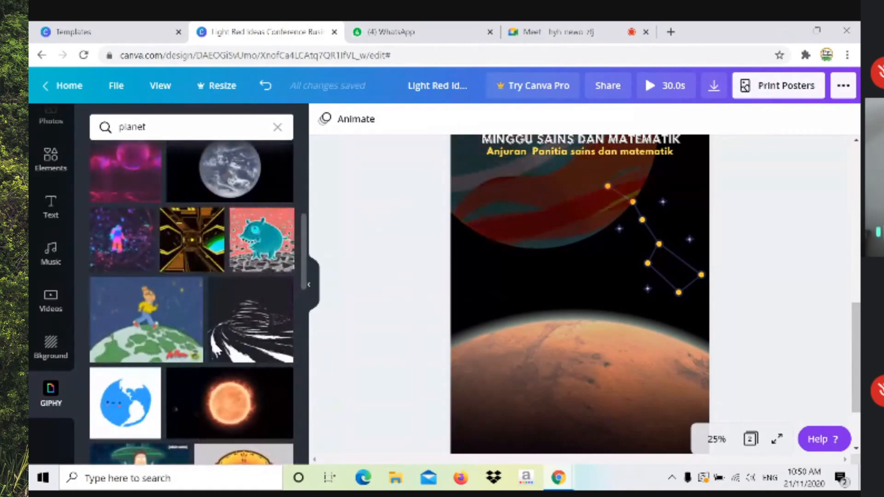
{"action": "scroll", "coordinate": [221, 340], "scroll_direction": "up", "scroll_amount": 5}
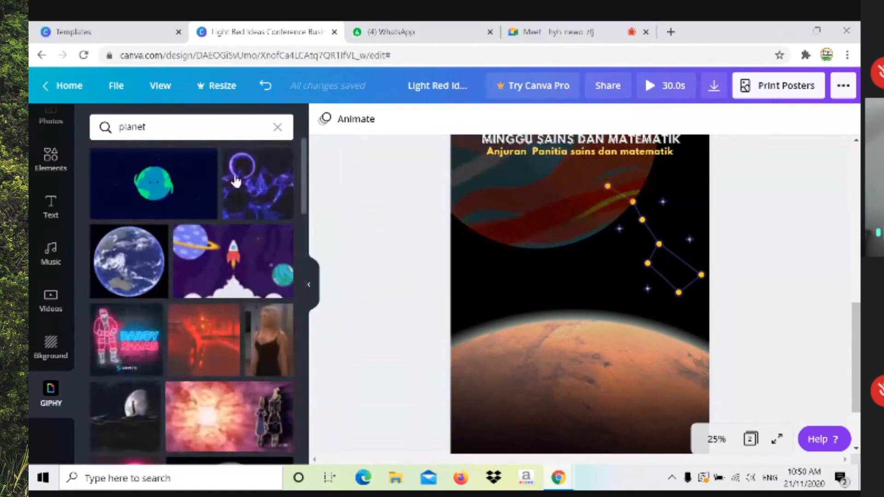
{"action": "left_click", "coordinate": [175, 187]}
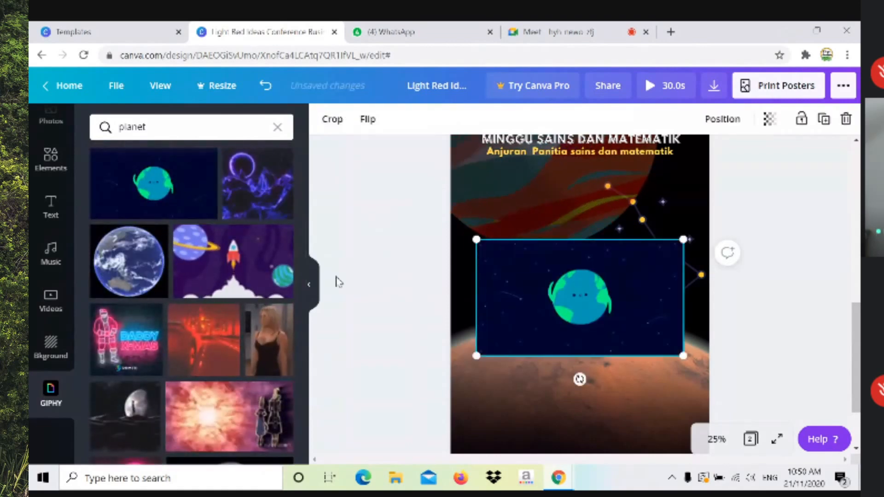
{"action": "left_click", "coordinate": [308, 285]}
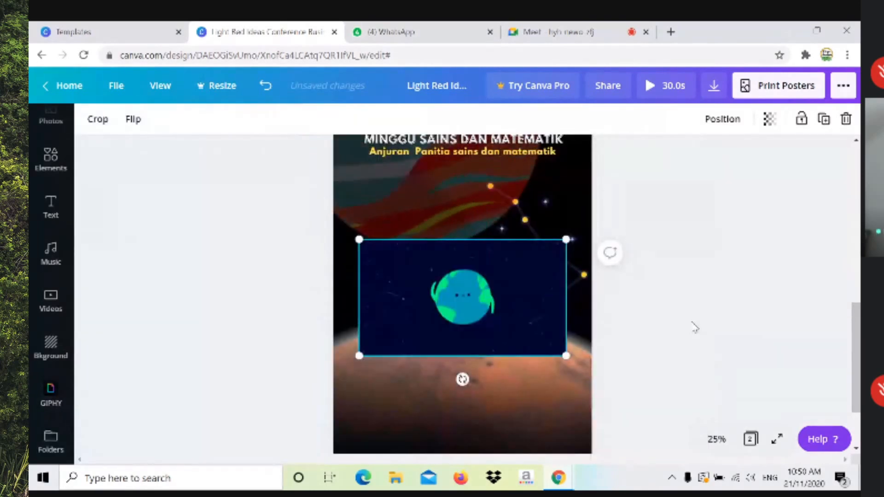
{"action": "scroll", "coordinate": [694, 327], "scroll_direction": "up", "scroll_amount": 2}
{"action": "scroll", "coordinate": [694, 327], "scroll_direction": "down", "scroll_amount": 1}
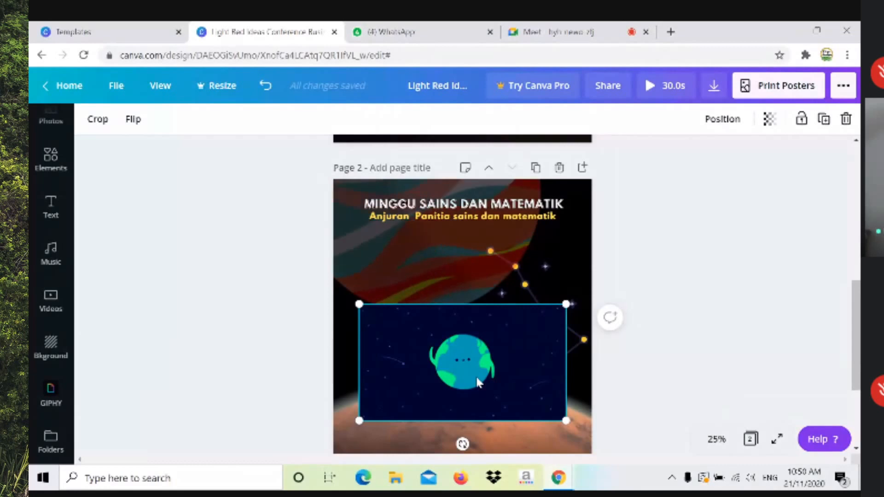
Delete the large striped planet, the Mars video and the empty grid frame that held it from page 2
{"action": "left_click", "coordinate": [387, 253]}
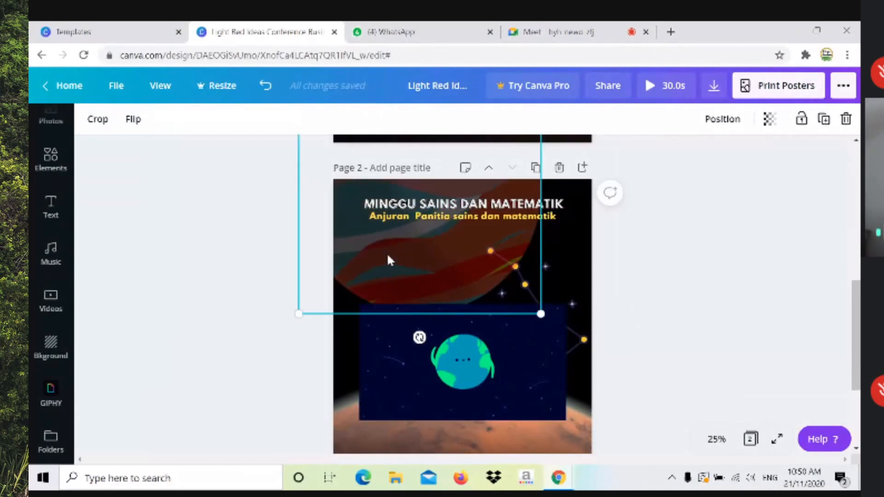
{"action": "left_click", "coordinate": [847, 118]}
{"action": "left_click", "coordinate": [572, 439]}
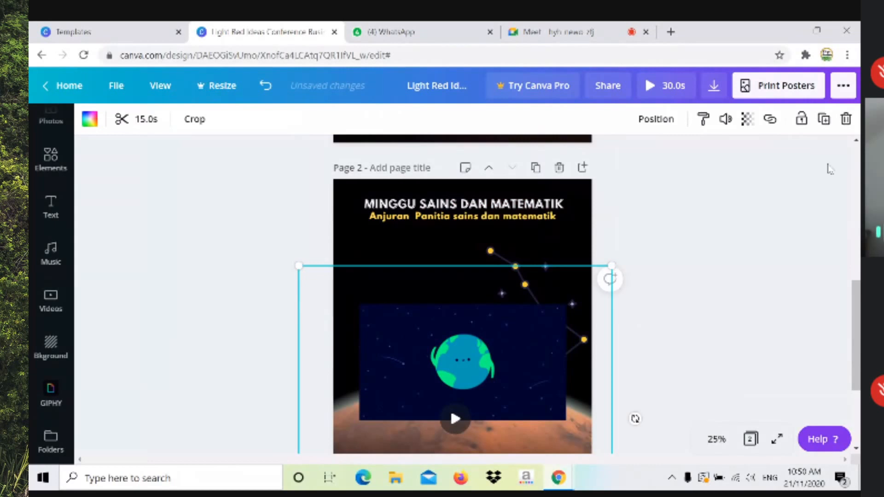
{"action": "left_click", "coordinate": [847, 120]}
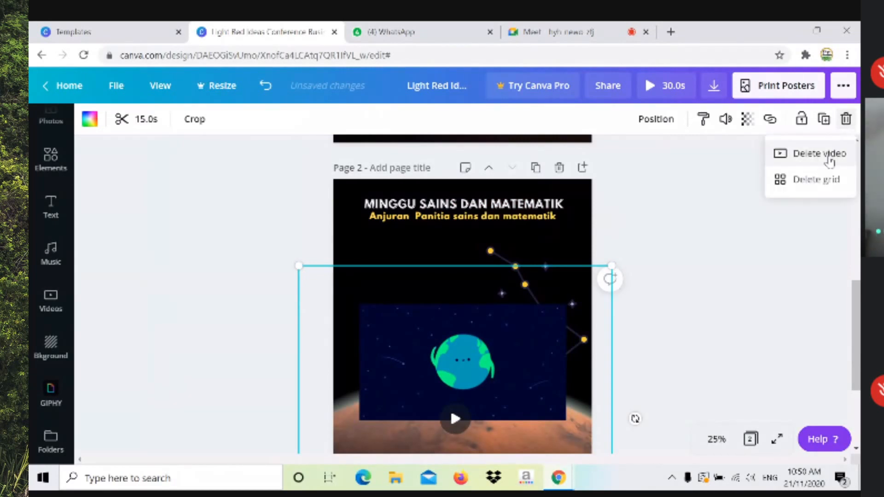
{"action": "left_click", "coordinate": [819, 153]}
{"action": "left_click", "coordinate": [408, 314]}
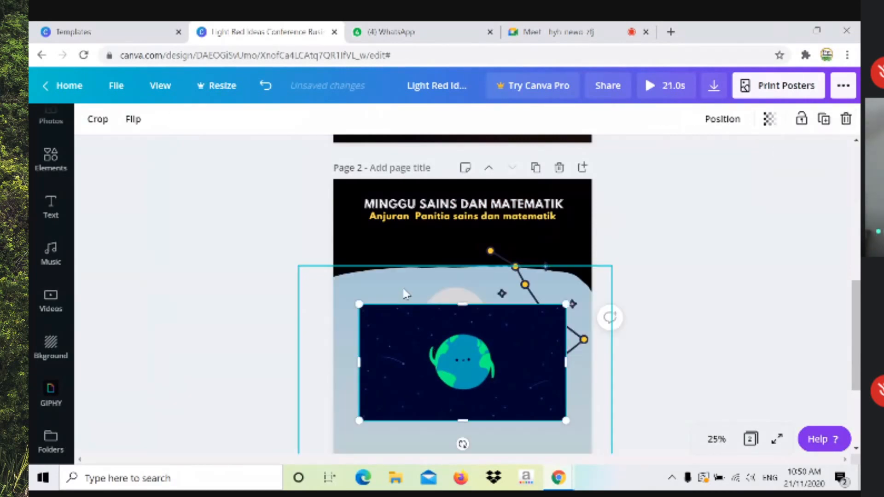
{"action": "key", "text": "Escape"}
{"action": "left_click", "coordinate": [846, 119]}
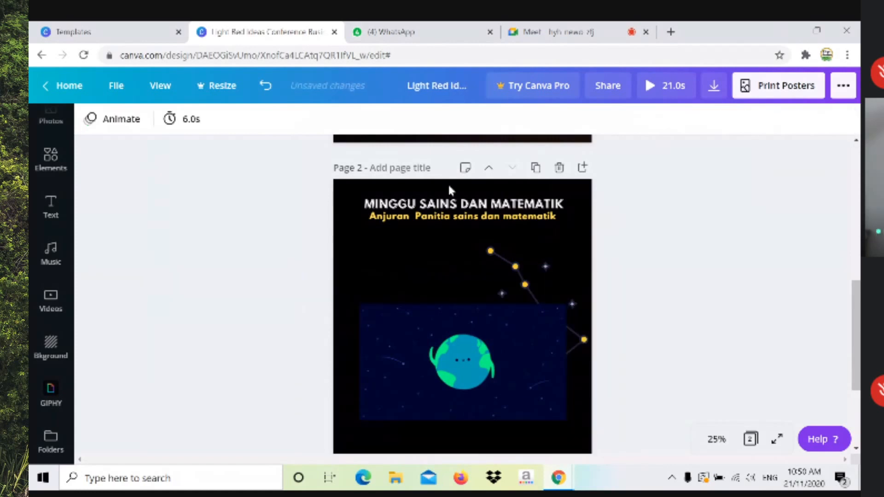
Enlarge the cartoon Earth GIF to slightly wider than page 2 and place it below the title text
{"action": "left_click", "coordinate": [460, 376]}
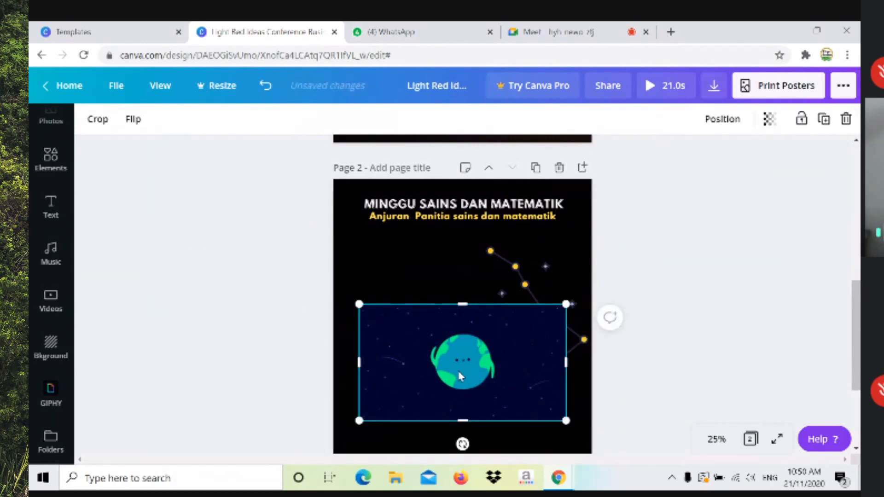
{"action": "left_click_drag", "start_coordinate": [359, 304], "coordinate": [307, 270]}
{"action": "left_click_drag", "start_coordinate": [566, 421], "coordinate": [650, 465]}
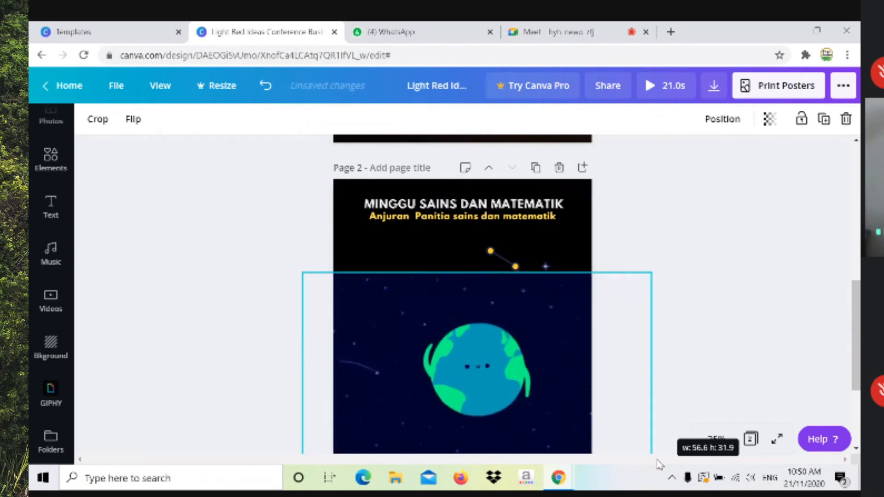
{"action": "left_click_drag", "start_coordinate": [651, 272], "coordinate": [611, 295]}
{"action": "left_click_drag", "start_coordinate": [501, 367], "coordinate": [479, 328]}
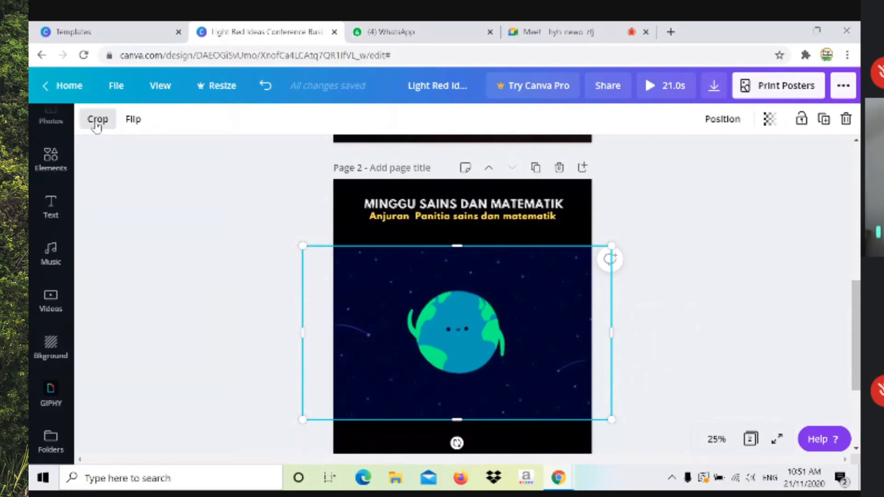
{"action": "left_click", "coordinate": [627, 352]}
Crop the Earth GIF on all sides to a small area closely around the globe
{"action": "left_click", "coordinate": [489, 329]}
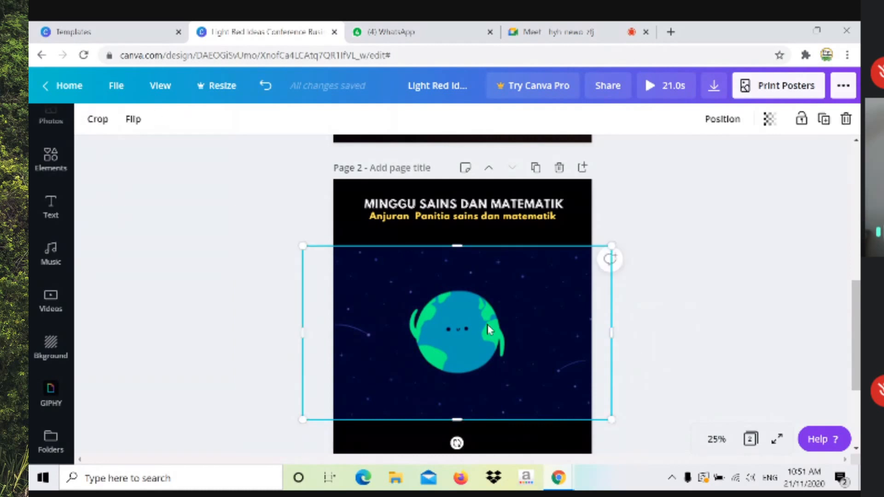
{"action": "left_click", "coordinate": [98, 121]}
{"action": "mouse_move", "coordinate": [303, 245]}
{"action": "left_mouse_down"}
{"action": "mouse_move", "coordinate": [387, 253]}
{"action": "mouse_move", "coordinate": [395, 275]}
{"action": "left_mouse_up"}
{"action": "left_click_drag", "start_coordinate": [606, 418], "coordinate": [521, 387]}
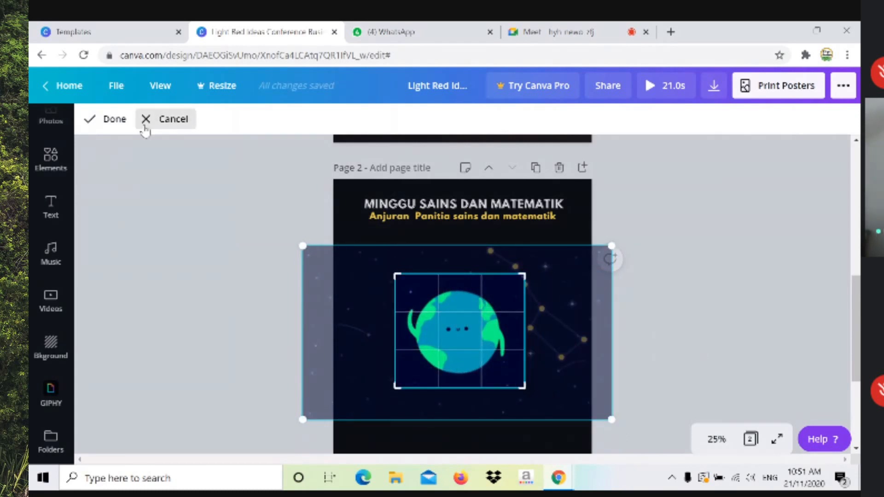
{"action": "left_click", "coordinate": [105, 121]}
Enlarge the cropped Earth GIF until it extends past the page edges and covers all of page 2
{"action": "left_click_drag", "start_coordinate": [524, 387], "coordinate": [634, 461]}
{"action": "left_click_drag", "start_coordinate": [400, 279], "coordinate": [281, 173]}
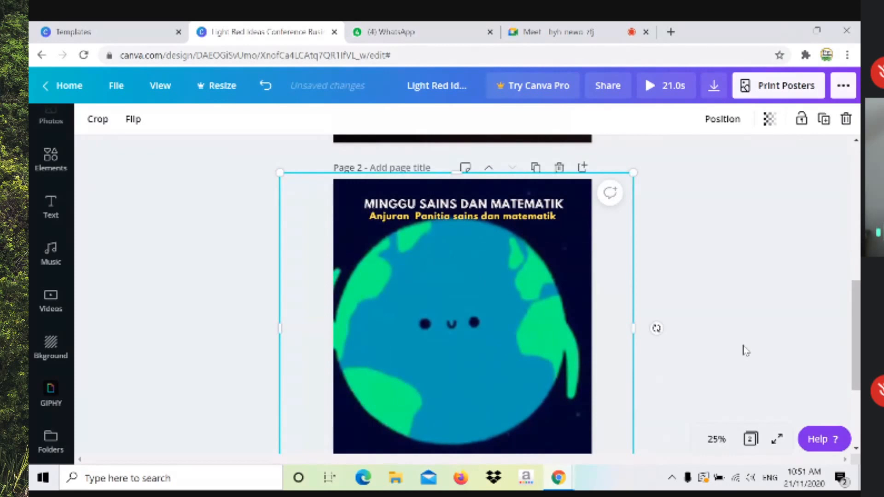
{"action": "scroll", "coordinate": [770, 325], "scroll_direction": "down", "scroll_amount": 3}
{"action": "left_click_drag", "start_coordinate": [634, 329], "coordinate": [691, 410]}
{"action": "scroll", "coordinate": [507, 298], "scroll_direction": "up", "scroll_amount": 3}
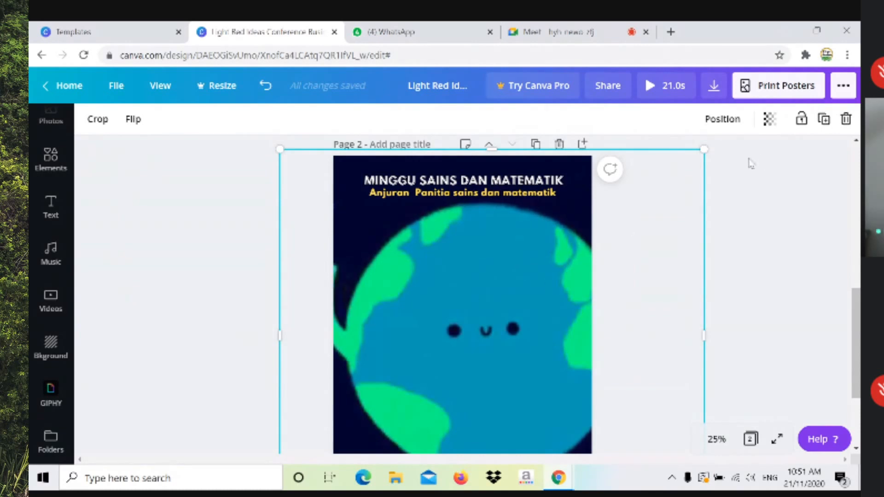
Send the enlarged Earth GIF backward behind the constellation graphic on page 2
{"action": "left_click", "coordinate": [714, 122]}
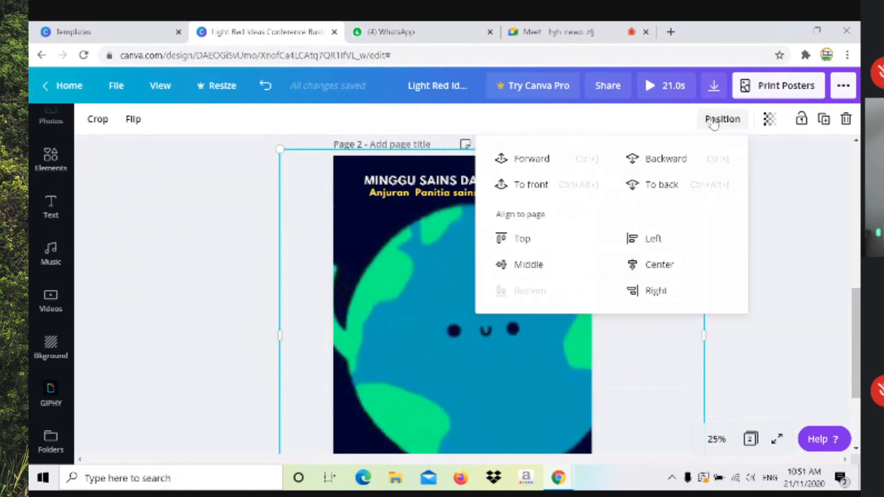
{"action": "left_click", "coordinate": [657, 158]}
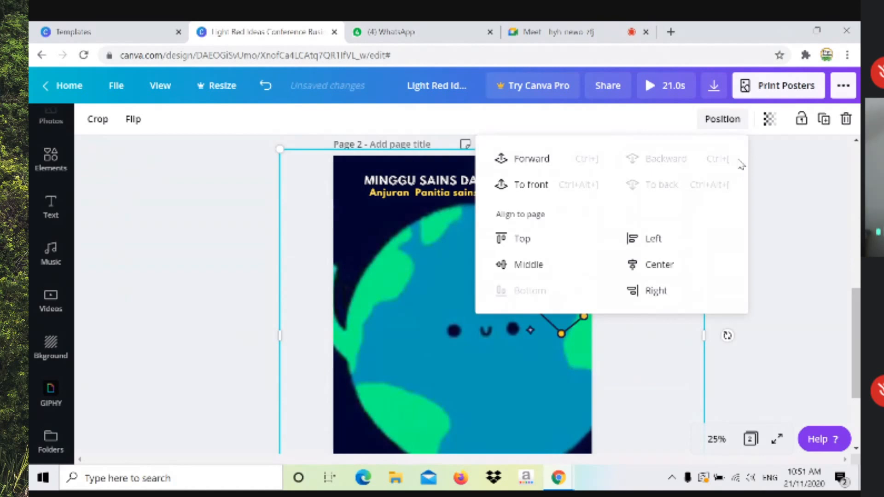
{"action": "left_click", "coordinate": [836, 212]}
Set the transparency of page 2's Earth background to 81, deselect it and check the whole page
{"action": "left_click", "coordinate": [527, 363]}
{"action": "left_click", "coordinate": [791, 119]}
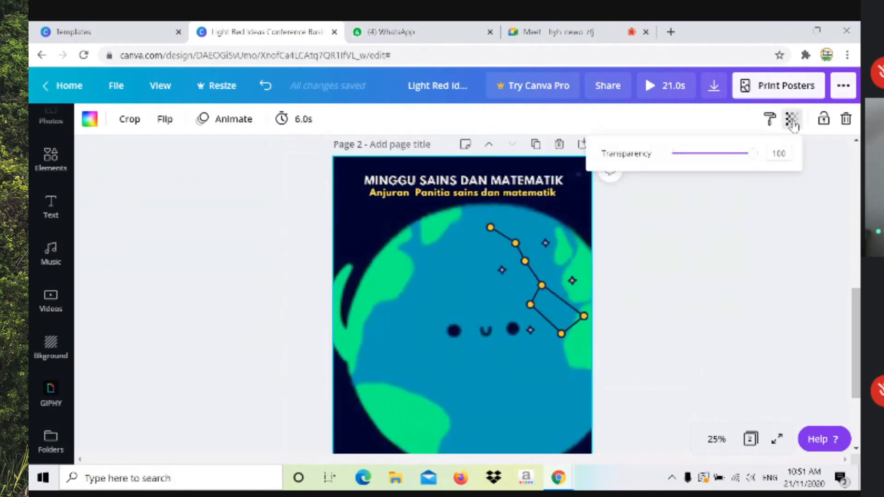
{"action": "mouse_move", "coordinate": [749, 153]}
{"action": "left_mouse_down"}
{"action": "mouse_move", "coordinate": [706, 153]}
{"action": "mouse_move", "coordinate": [731, 157]}
{"action": "mouse_move", "coordinate": [709, 156]}
{"action": "mouse_move", "coordinate": [720, 160]}
{"action": "mouse_move", "coordinate": [736, 153]}
{"action": "left_mouse_up"}
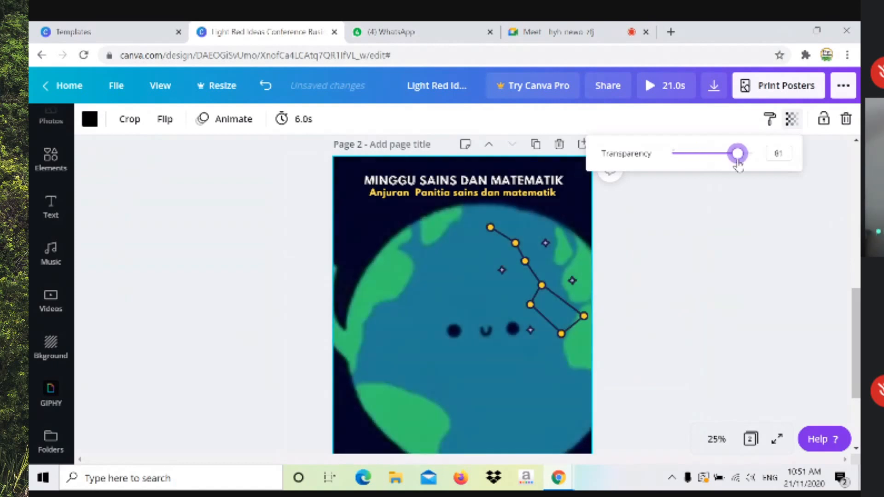
{"action": "left_click", "coordinate": [715, 288]}
{"action": "mouse_move", "coordinate": [856, 314]}
{"action": "left_mouse_down"}
{"action": "mouse_move", "coordinate": [857, 171]}
{"action": "mouse_move", "coordinate": [857, 329]}
{"action": "left_mouse_up"}
{"action": "scroll", "coordinate": [726, 339], "scroll_direction": "down", "scroll_amount": 3}
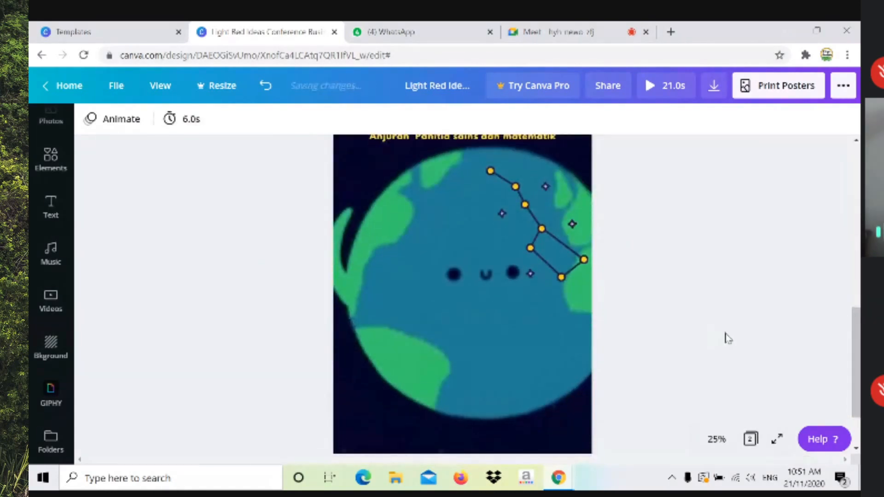
{"action": "scroll", "coordinate": [45, 318], "scroll_direction": "up", "scroll_amount": 3}
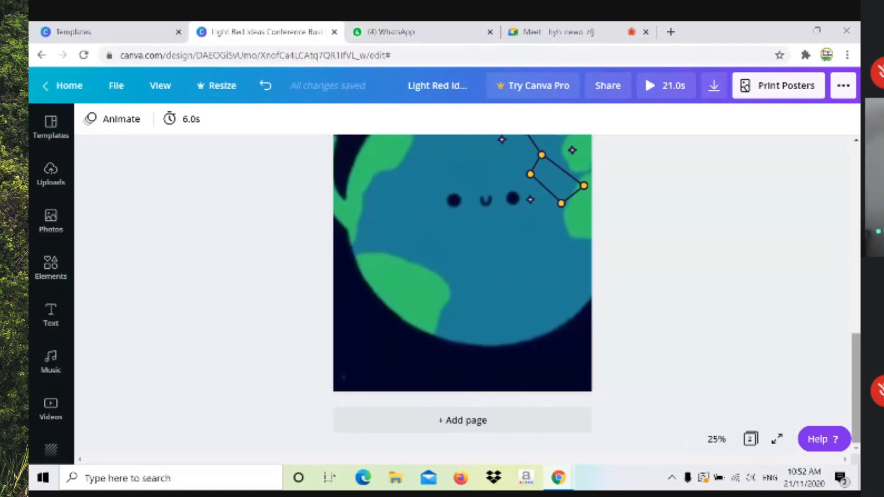
Return to page 1 and browse the audio categories in the music library
{"action": "scroll", "coordinate": [462, 294], "scroll_direction": "up", "scroll_amount": 10}
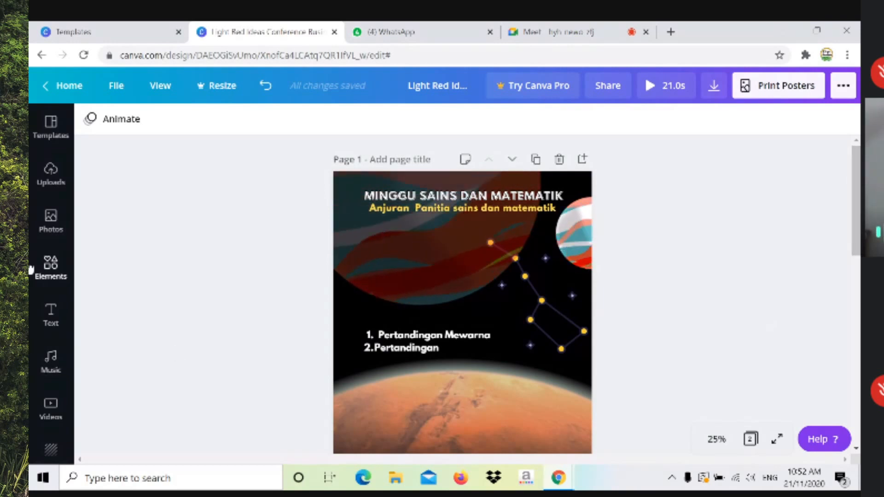
{"action": "scroll", "coordinate": [59, 251], "scroll_direction": "down", "scroll_amount": 2}
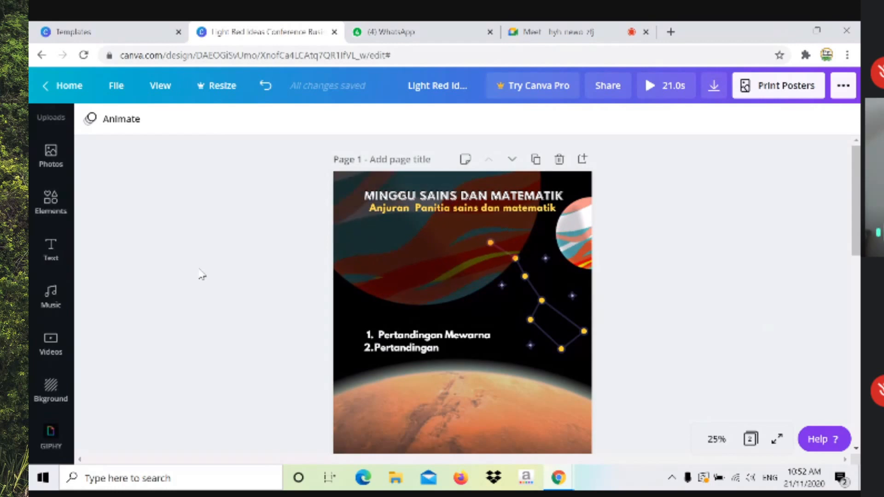
{"action": "scroll", "coordinate": [624, 332], "scroll_direction": "down", "scroll_amount": 5}
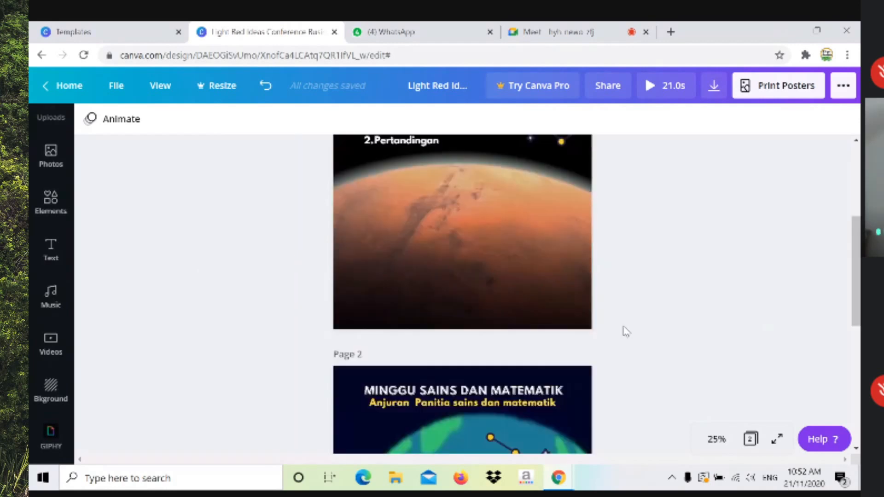
{"action": "scroll", "coordinate": [624, 332], "scroll_direction": "up", "scroll_amount": 3}
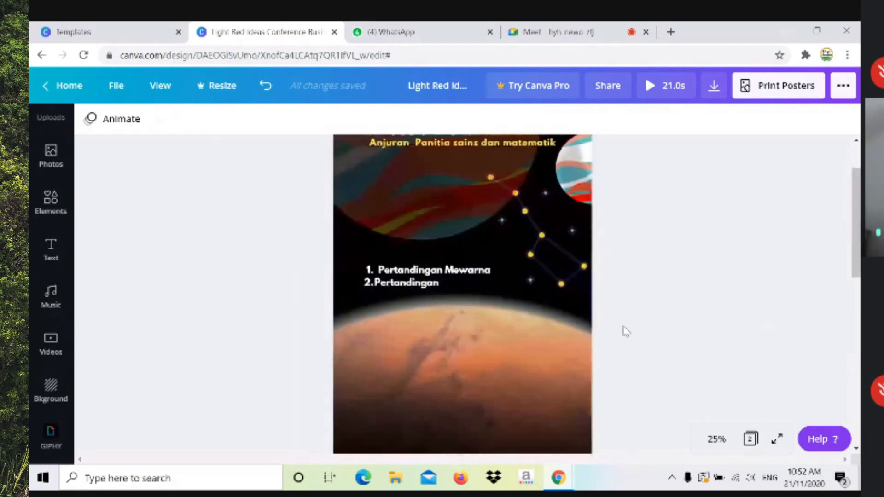
{"action": "left_click", "coordinate": [50, 297]}
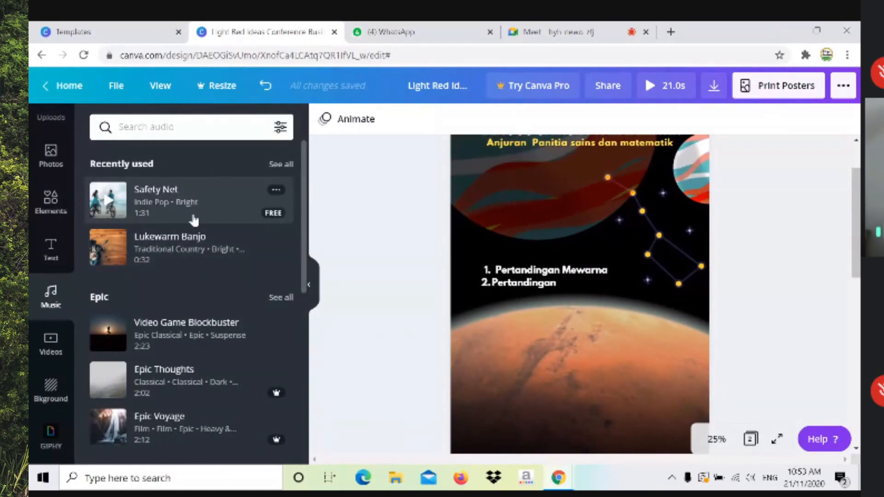
{"action": "left_click", "coordinate": [136, 130]}
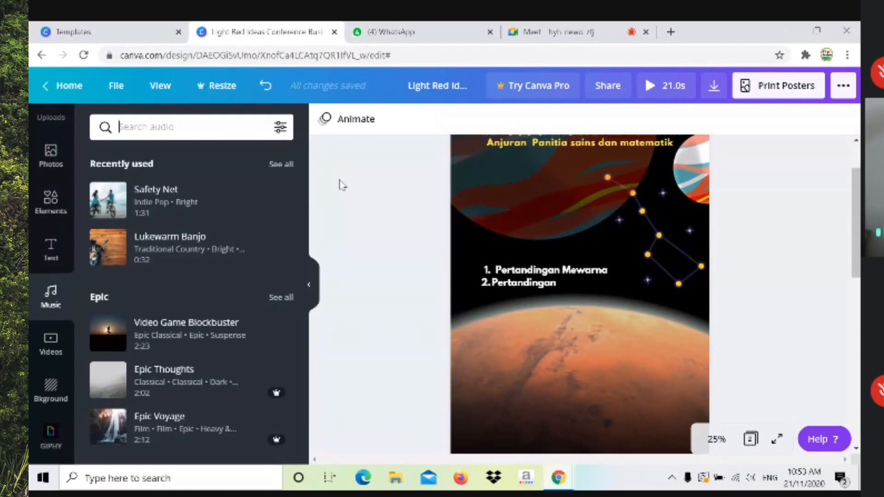
{"action": "scroll", "coordinate": [233, 221], "scroll_direction": "down", "scroll_amount": 6}
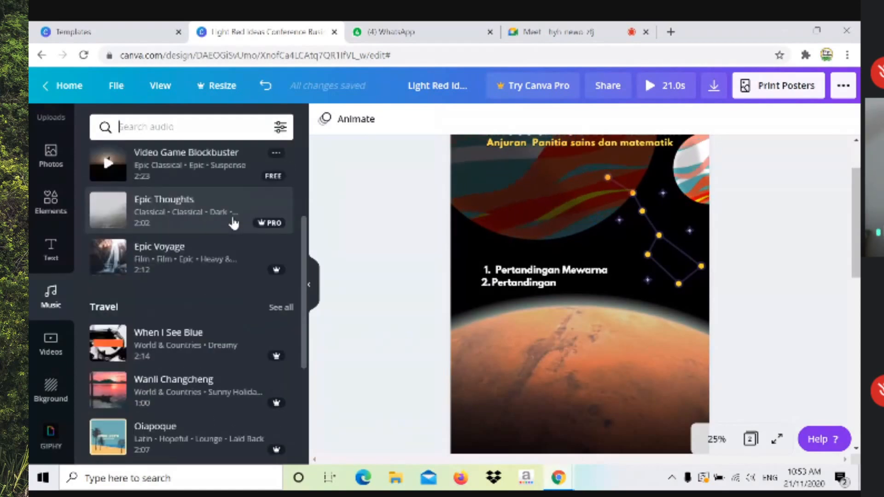
{"action": "scroll", "coordinate": [233, 223], "scroll_direction": "down", "scroll_amount": 3}
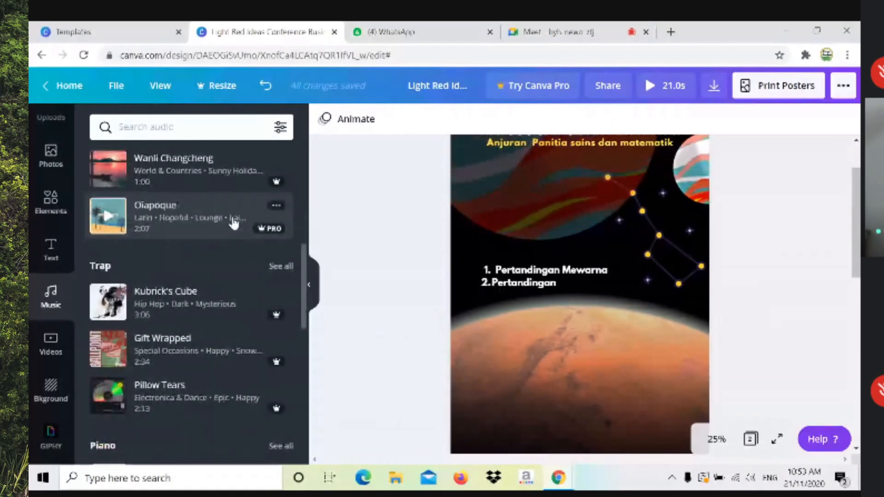
{"action": "scroll", "coordinate": [233, 223], "scroll_direction": "down", "scroll_amount": 4}
{"action": "scroll", "coordinate": [233, 223], "scroll_direction": "down", "scroll_amount": 2}
{"action": "scroll", "coordinate": [233, 223], "scroll_direction": "down", "scroll_amount": 6}
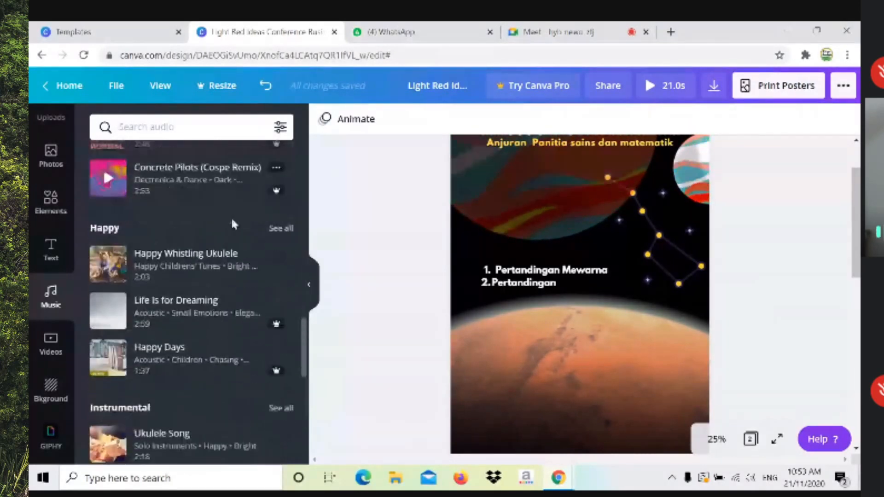
{"action": "scroll", "coordinate": [232, 224], "scroll_direction": "down", "scroll_amount": 2}
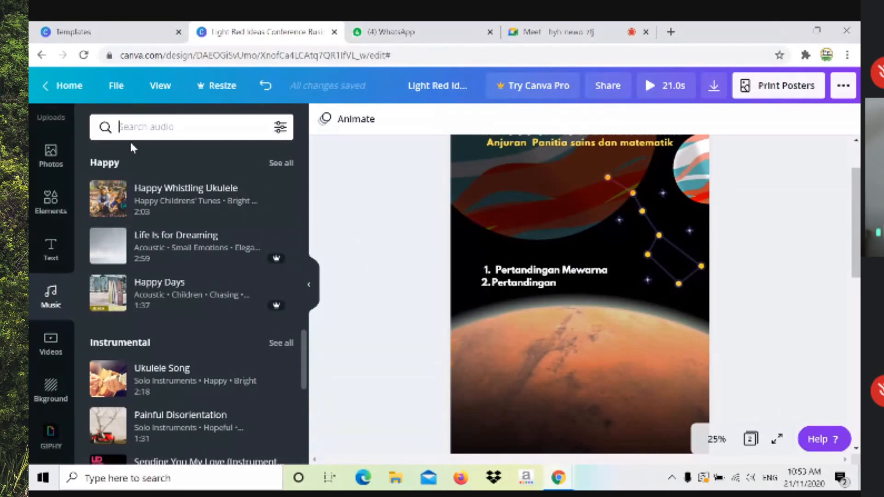
Search the music library for "comedy" and look through the tracks
{"action": "type", "text": "comed"}
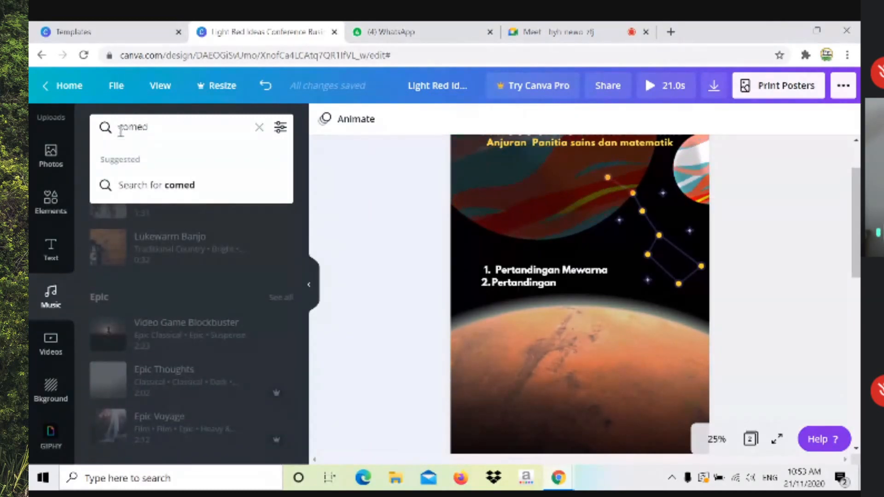
{"action": "key", "text": "Return"}
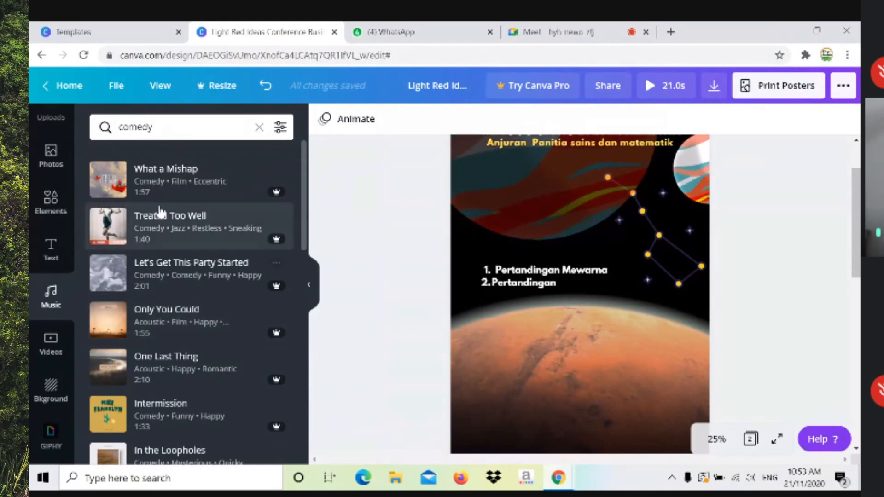
{"action": "scroll", "coordinate": [174, 213], "scroll_direction": "down", "scroll_amount": 5}
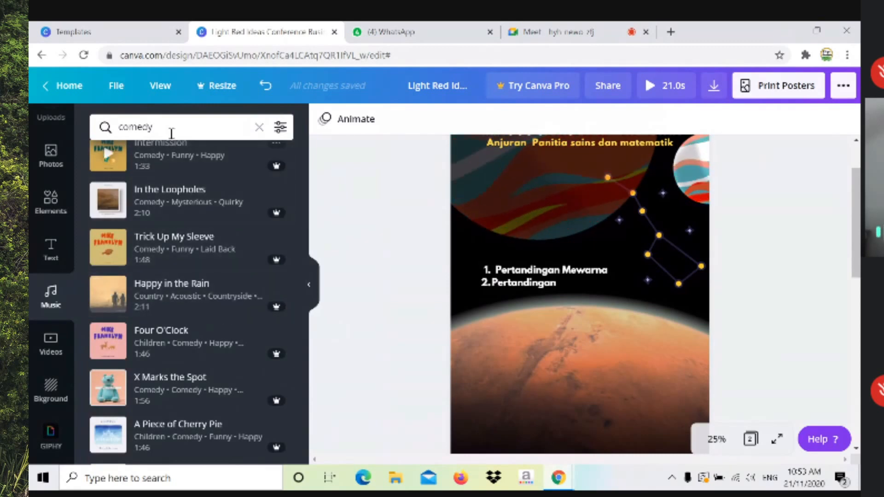
Replace the music search term with "happy" and run the search
{"action": "left_click", "coordinate": [189, 127]}
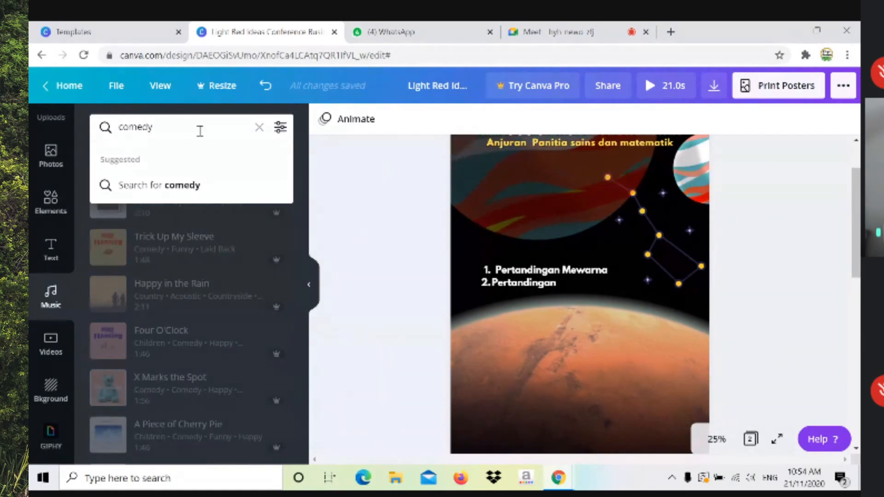
{"action": "key", "text": "BackSpace"}
{"action": "key", "text": "BackSpace"}
{"action": "key", "text": "BackSpace"}
{"action": "key", "text": "BackSpace"}
{"action": "key", "text": "BackSpace"}
{"action": "key", "text": "BackSpace"}
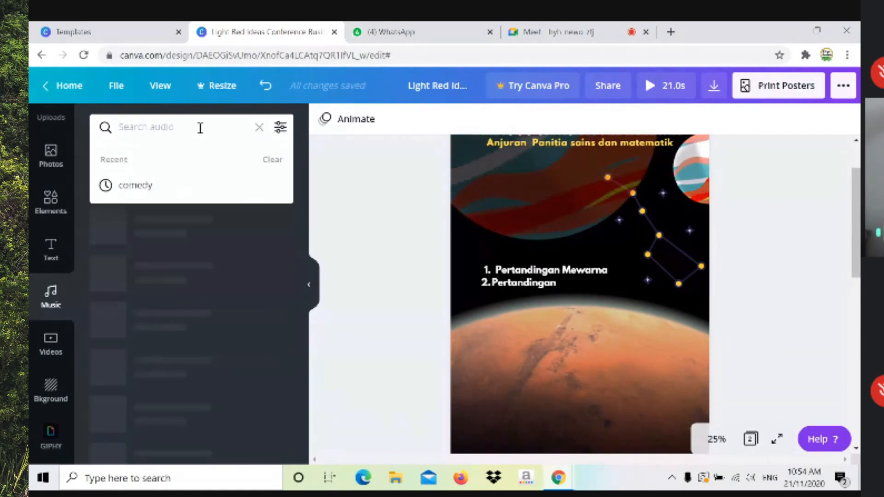
{"action": "type", "text": "happy"}
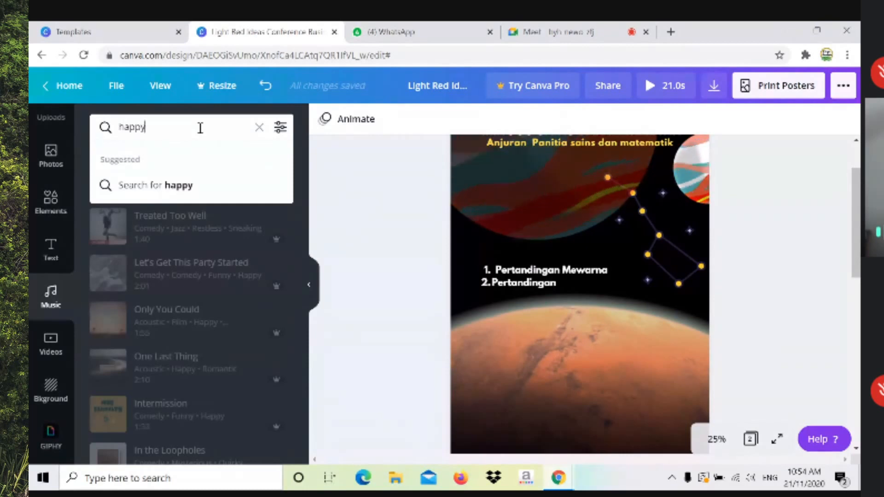
{"action": "key", "text": "Return"}
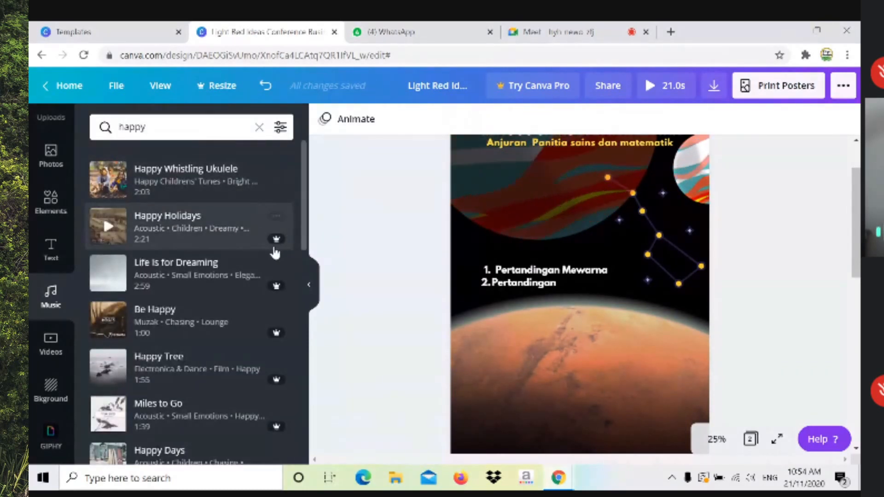
Look through the tracks found for "happy" and clear the music search
{"action": "scroll", "coordinate": [217, 352], "scroll_direction": "down", "scroll_amount": 1}
{"action": "scroll", "coordinate": [216, 350], "scroll_direction": "down", "scroll_amount": 4}
{"action": "scroll", "coordinate": [213, 345], "scroll_direction": "up", "scroll_amount": 5}
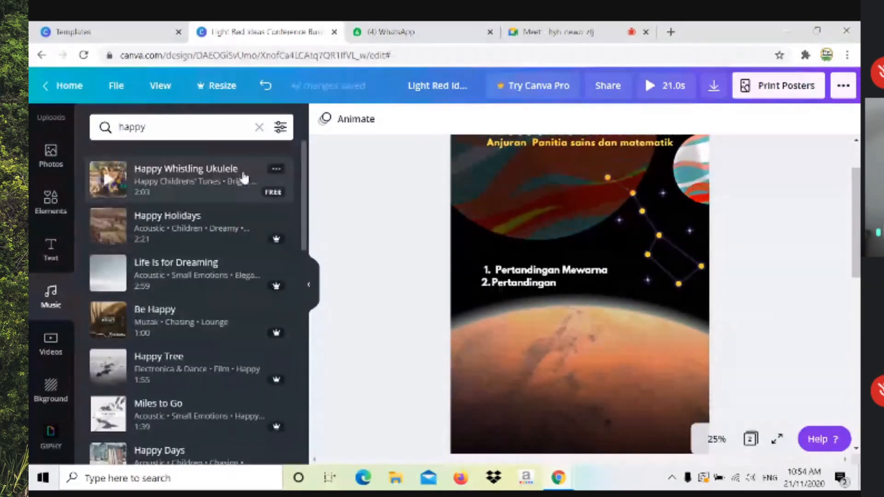
{"action": "left_click", "coordinate": [259, 128]}
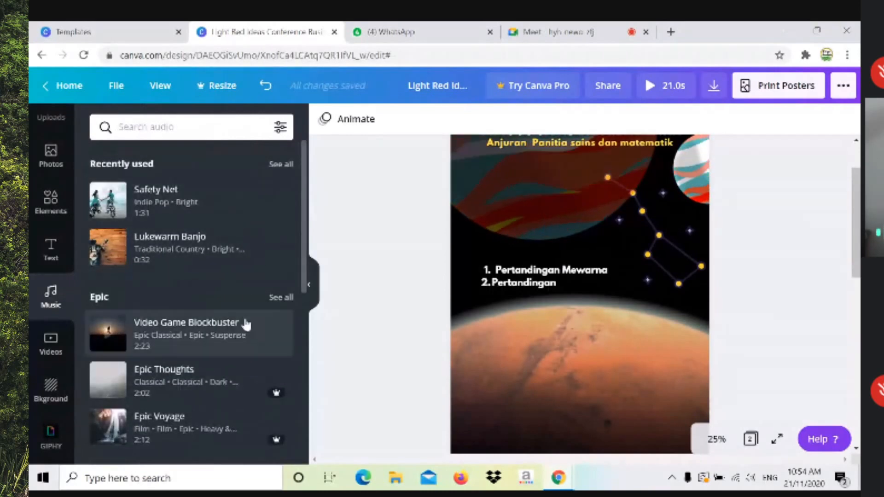
Browse the music library's categories and look through the full list of Instrumental tracks
{"action": "scroll", "coordinate": [246, 327], "scroll_direction": "down", "scroll_amount": 4}
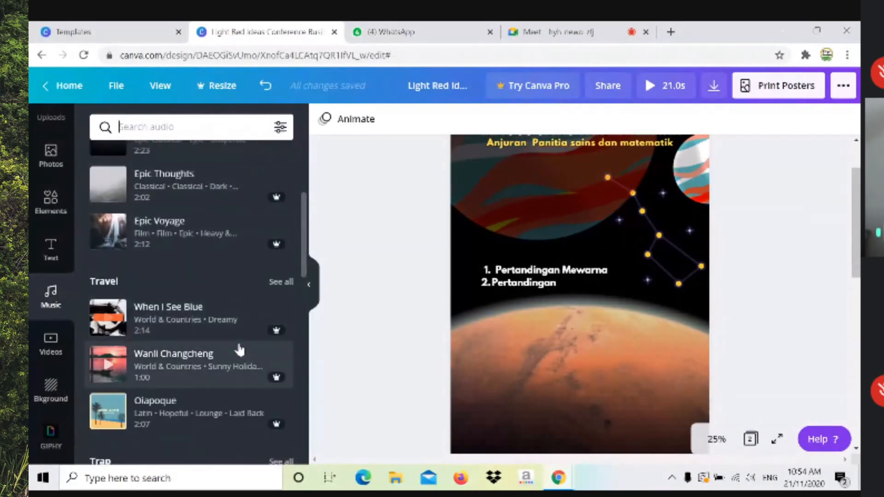
{"action": "scroll", "coordinate": [239, 348], "scroll_direction": "down", "scroll_amount": 5}
{"action": "scroll", "coordinate": [239, 349], "scroll_direction": "down", "scroll_amount": 4}
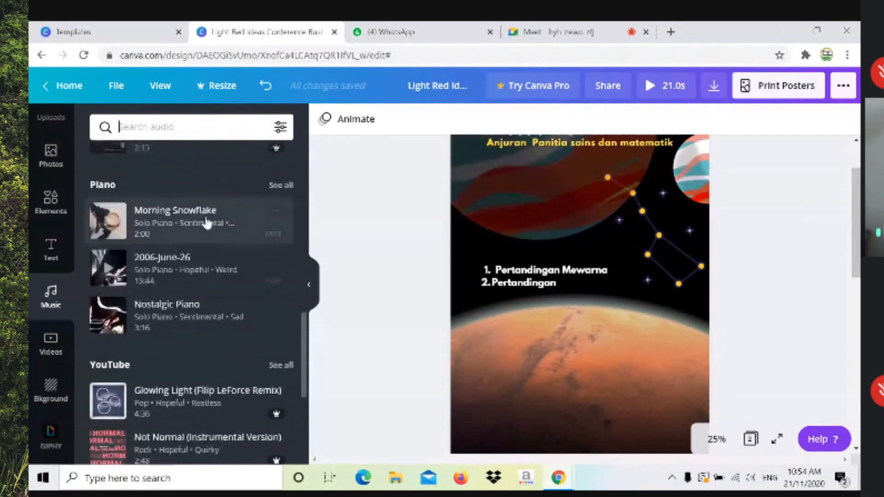
{"action": "scroll", "coordinate": [213, 329], "scroll_direction": "down", "scroll_amount": 5}
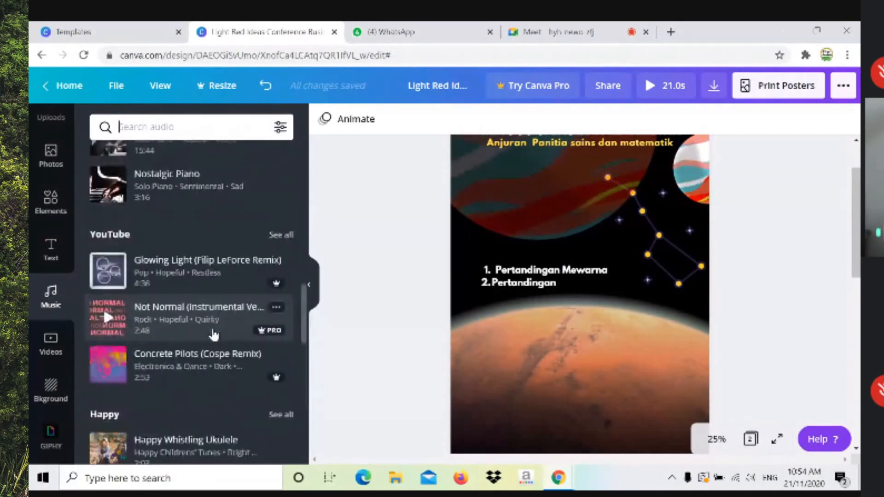
{"action": "scroll", "coordinate": [211, 332], "scroll_direction": "down", "scroll_amount": 5}
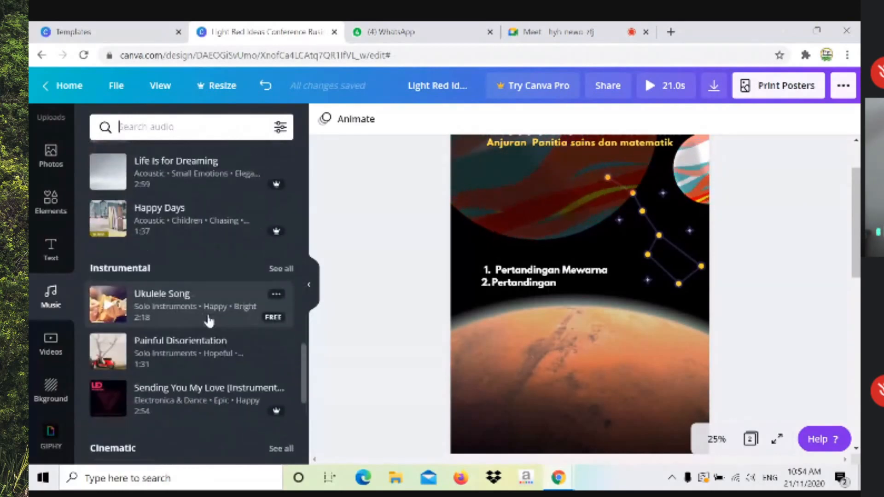
{"action": "scroll", "coordinate": [210, 321], "scroll_direction": "down", "scroll_amount": 4}
{"action": "scroll", "coordinate": [207, 320], "scroll_direction": "up", "scroll_amount": 2}
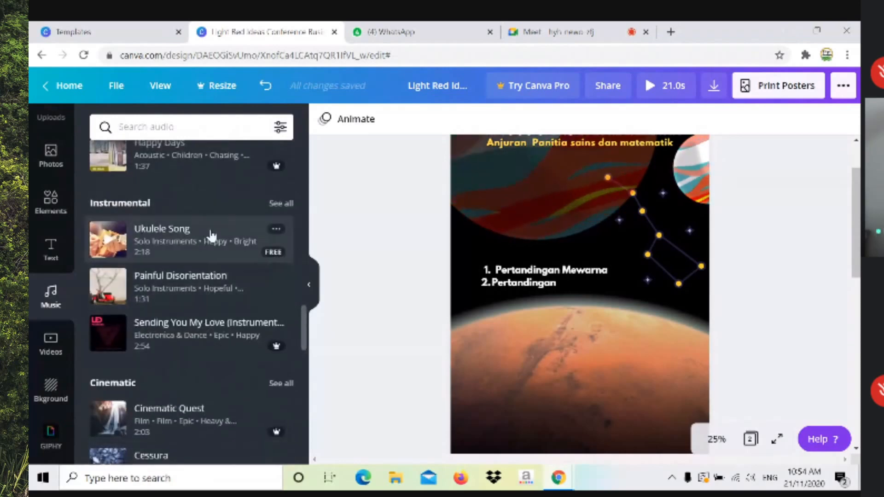
{"action": "scroll", "coordinate": [225, 286], "scroll_direction": "down", "scroll_amount": 3}
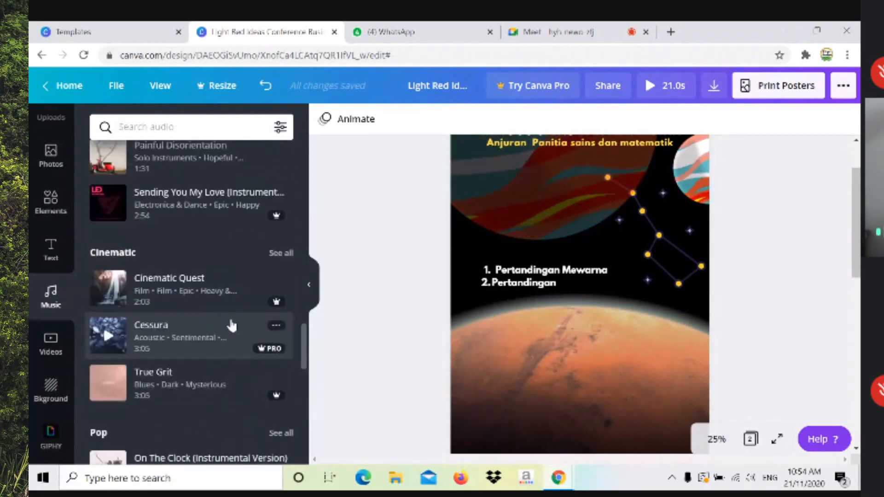
{"action": "scroll", "coordinate": [231, 323], "scroll_direction": "up", "scroll_amount": 4}
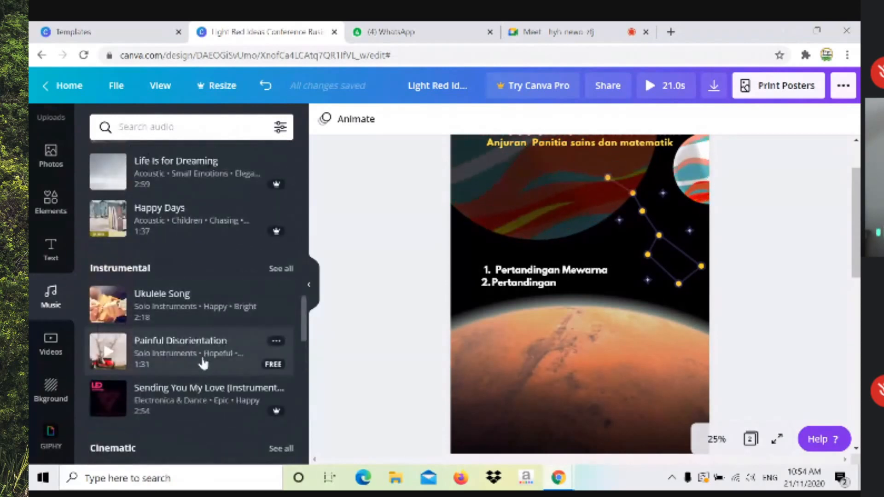
{"action": "left_click", "coordinate": [278, 269]}
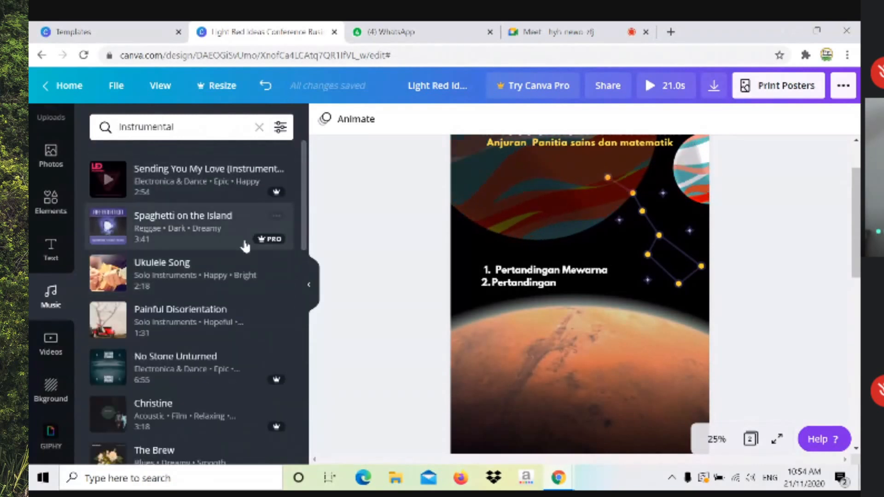
{"action": "scroll", "coordinate": [237, 339], "scroll_direction": "down", "scroll_amount": 5}
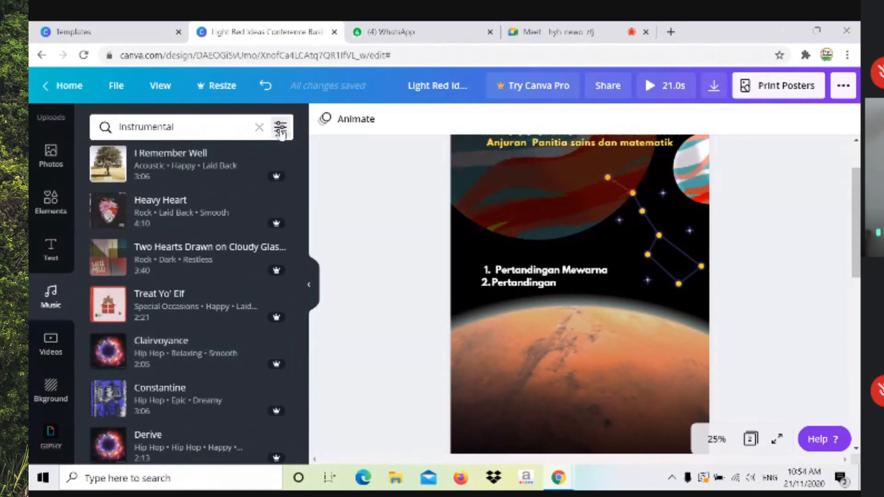
Filter the music library to Free tracks only and clear the Instrumental search term
{"action": "left_click", "coordinate": [281, 129]}
{"action": "left_click", "coordinate": [114, 269]}
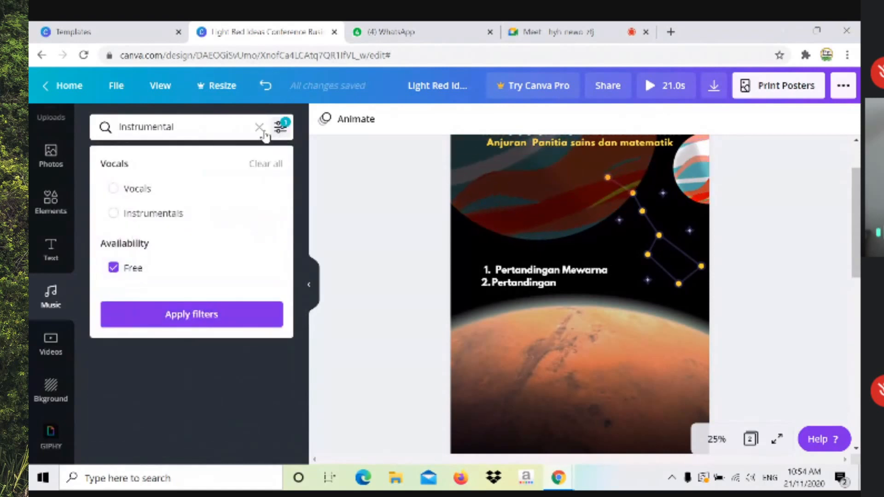
{"action": "left_click", "coordinate": [282, 129]}
{"action": "left_click", "coordinate": [281, 129]}
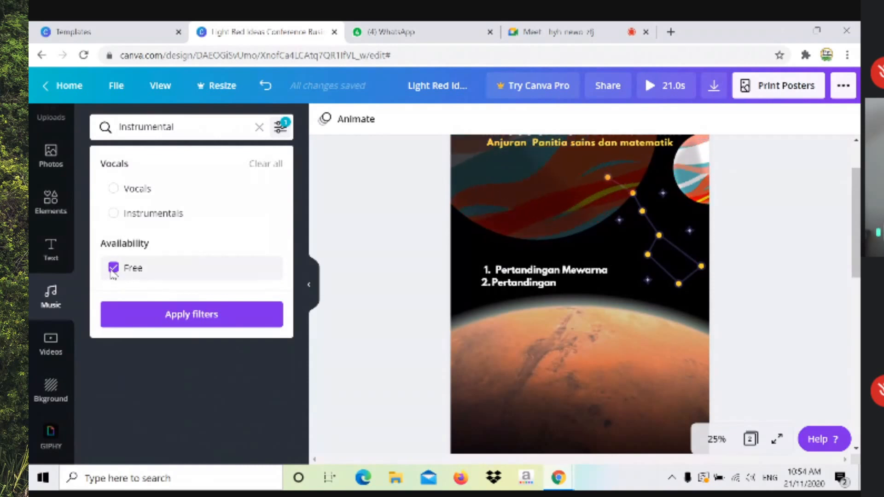
{"action": "left_click", "coordinate": [130, 317]}
{"action": "left_click", "coordinate": [260, 127]}
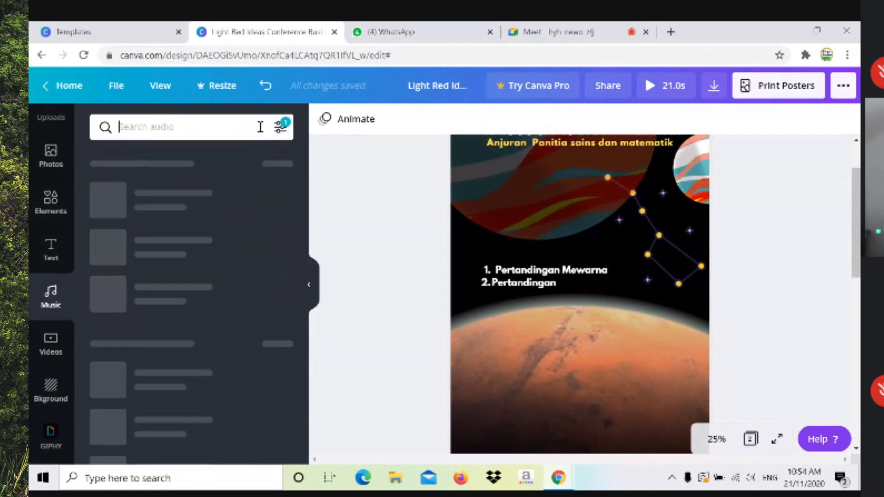
{"action": "left_click", "coordinate": [282, 129]}
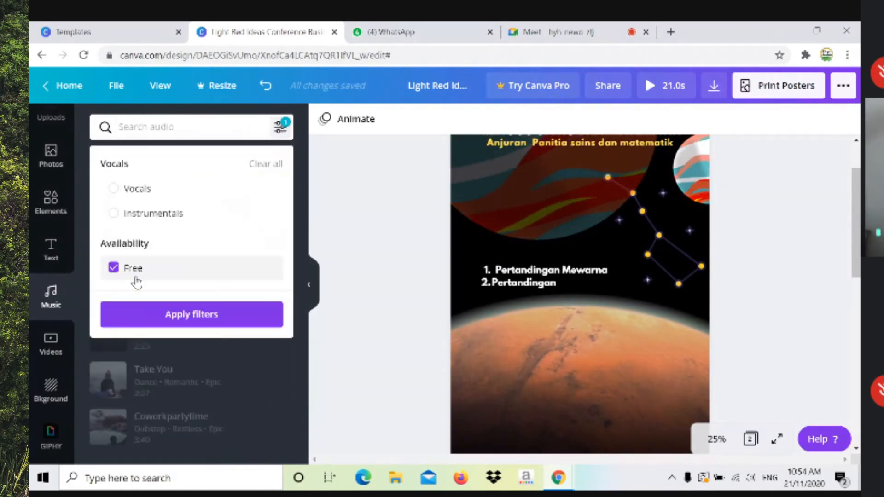
{"action": "left_click", "coordinate": [152, 315]}
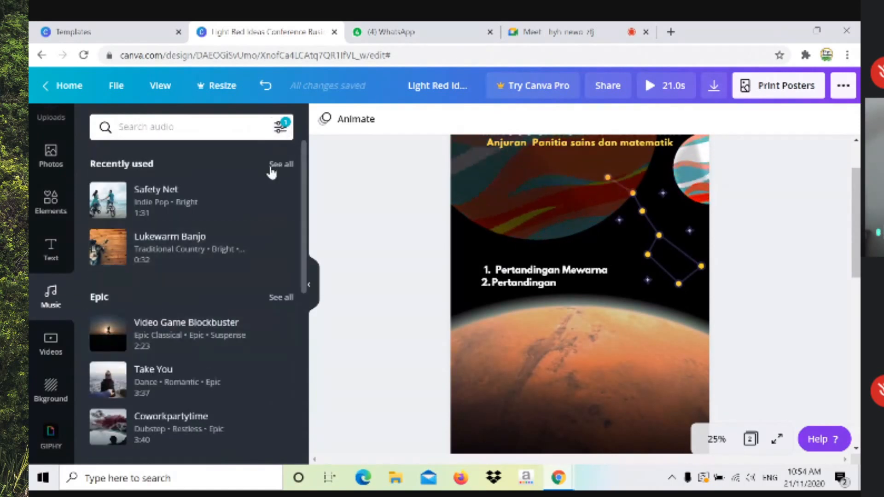
Add the free track "Video Game Blockbuster" from the Epic category to the design and collapse the music library
{"action": "scroll", "coordinate": [243, 211], "scroll_direction": "down", "scroll_amount": 5}
{"action": "scroll", "coordinate": [239, 221], "scroll_direction": "up", "scroll_amount": 3}
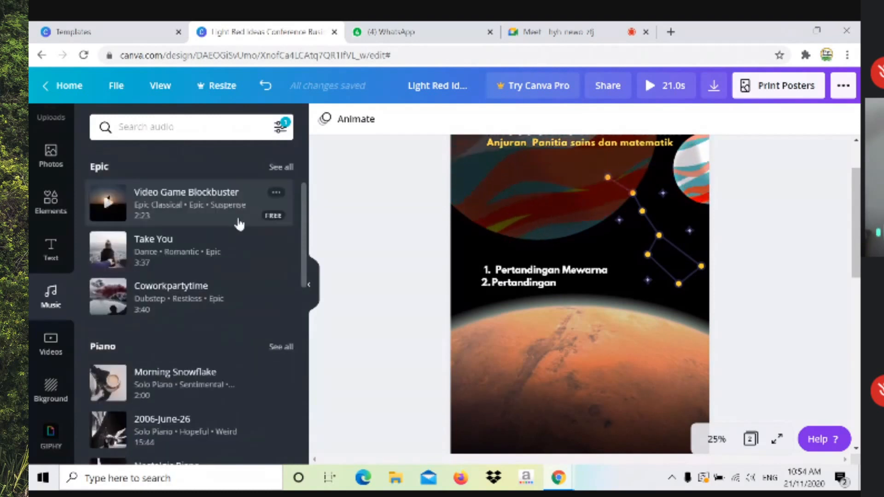
{"action": "left_click", "coordinate": [157, 207]}
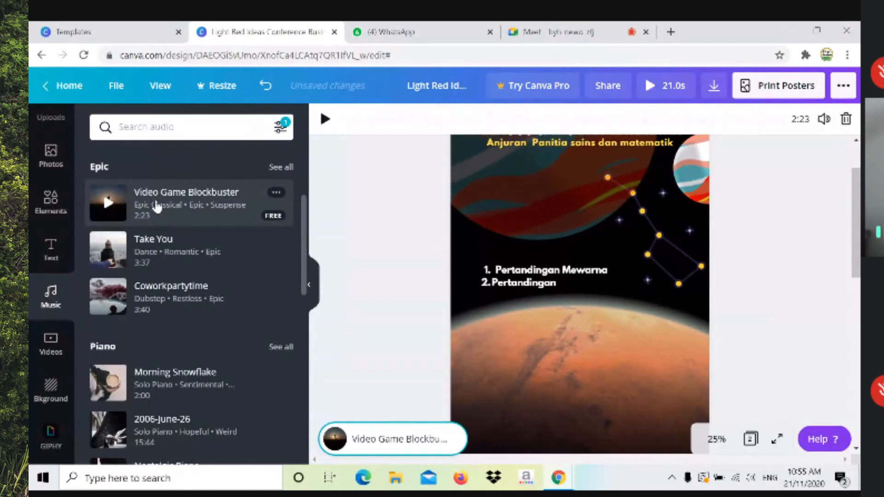
{"action": "left_click", "coordinate": [310, 289]}
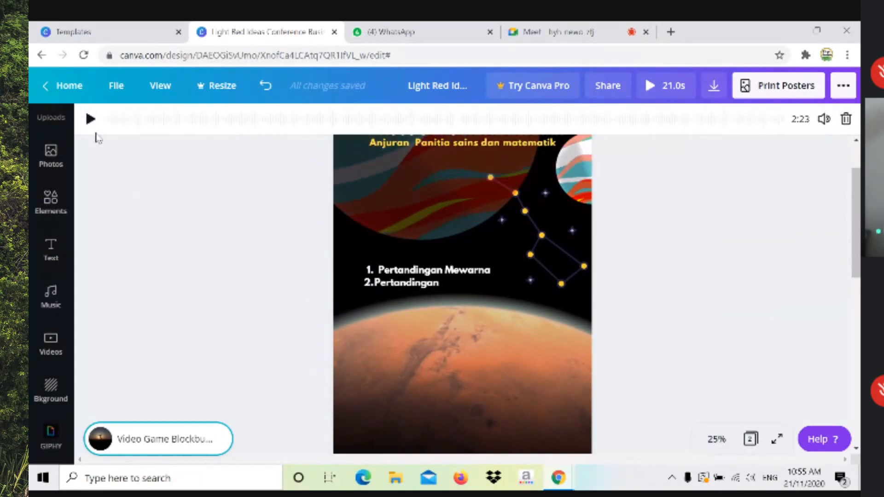
Play the added music track to listen to it, stop the playback and deselect the track
{"action": "left_click", "coordinate": [89, 120]}
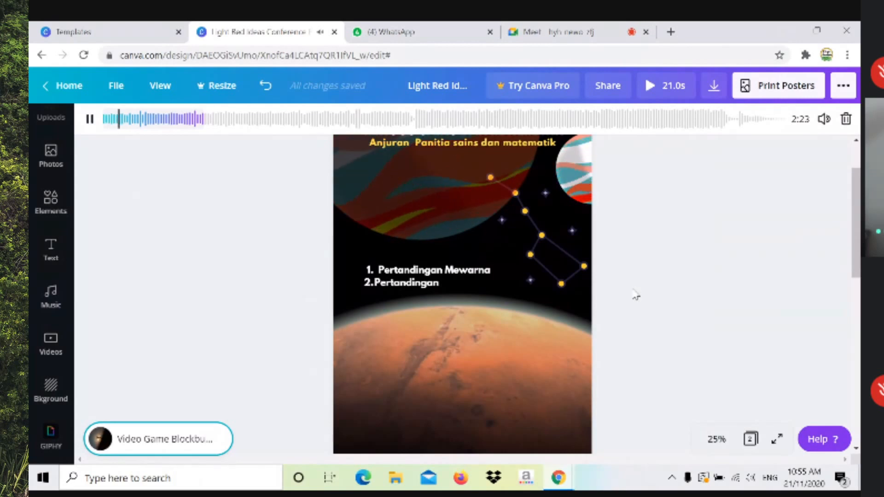
{"action": "scroll", "coordinate": [712, 254], "scroll_direction": "up", "scroll_amount": 2}
{"action": "left_click", "coordinate": [712, 254]}
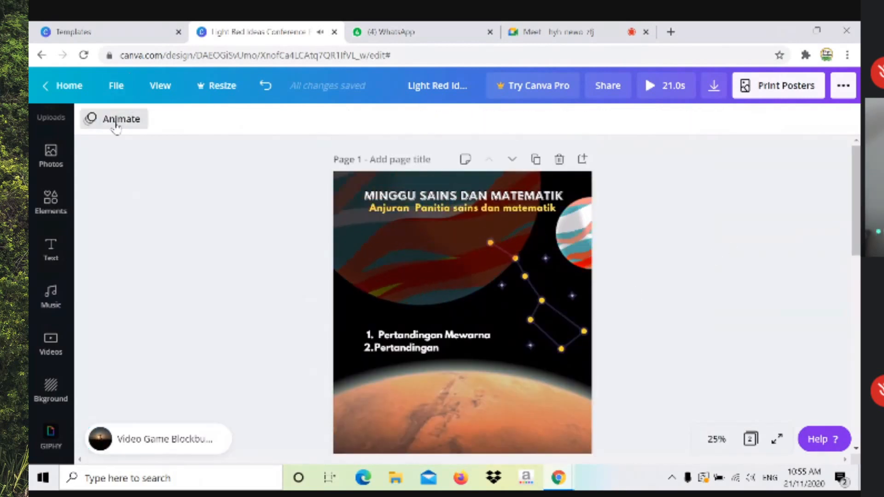
{"action": "left_click", "coordinate": [158, 437]}
{"action": "left_click", "coordinate": [90, 120]}
{"action": "left_click", "coordinate": [90, 119]}
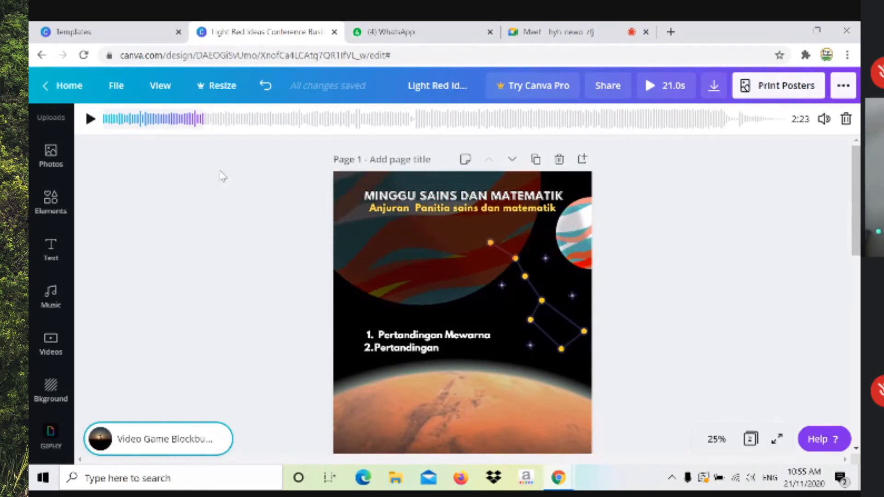
{"action": "left_click", "coordinate": [754, 241]}
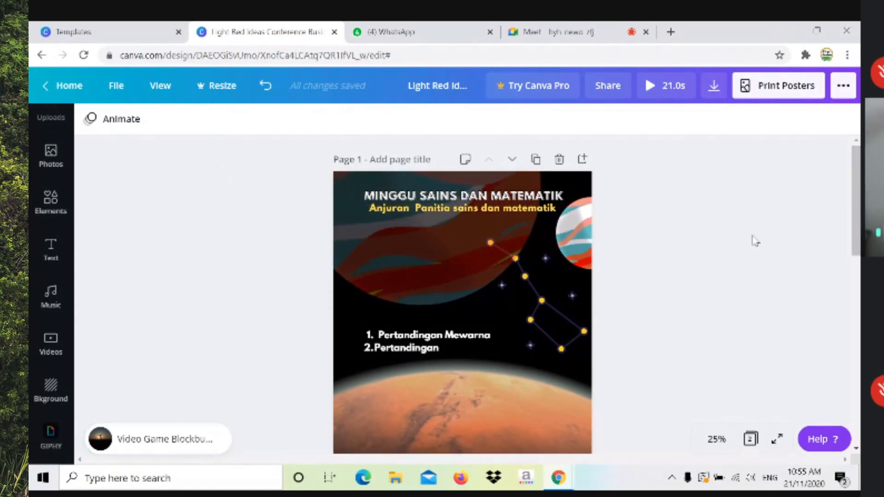
{"action": "mouse_move", "coordinate": [856, 200]}
{"action": "left_mouse_down"}
{"action": "mouse_move", "coordinate": [856, 286]}
{"action": "mouse_move", "coordinate": [856, 200]}
{"action": "left_mouse_up"}
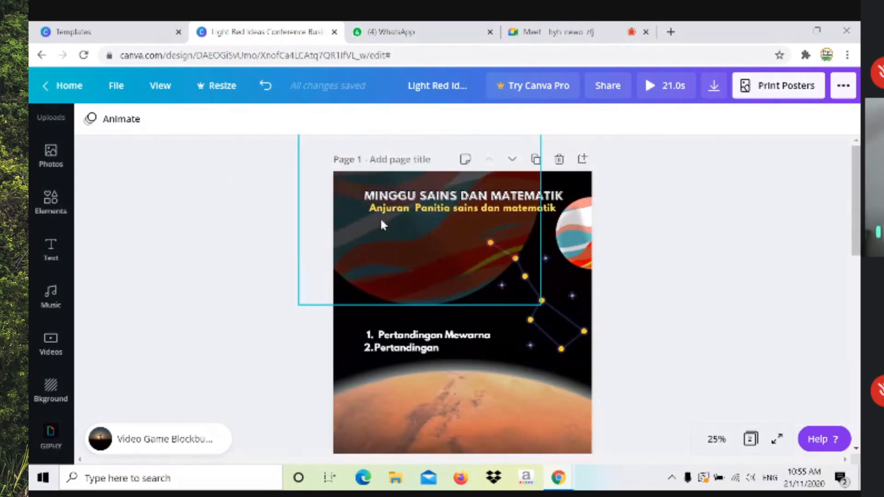
{"action": "left_click", "coordinate": [582, 405]}
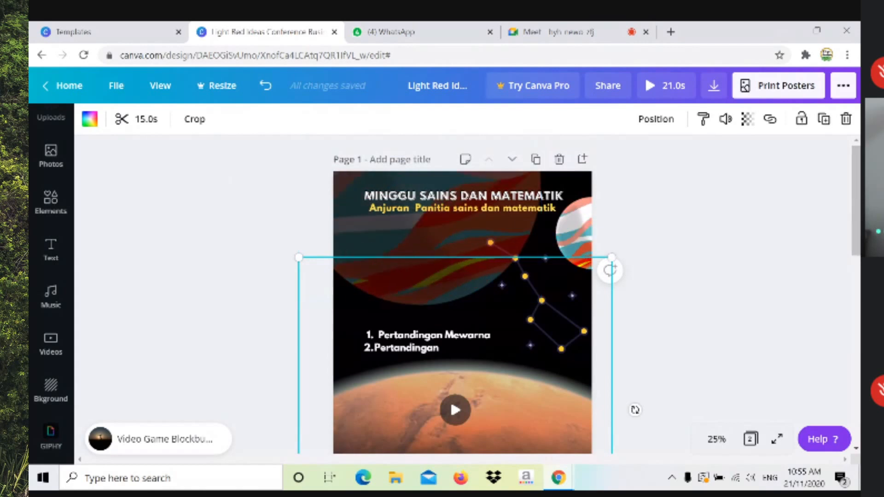
{"action": "scroll", "coordinate": [651, 391], "scroll_direction": "down", "scroll_amount": 2}
{"action": "left_click", "coordinate": [651, 389]}
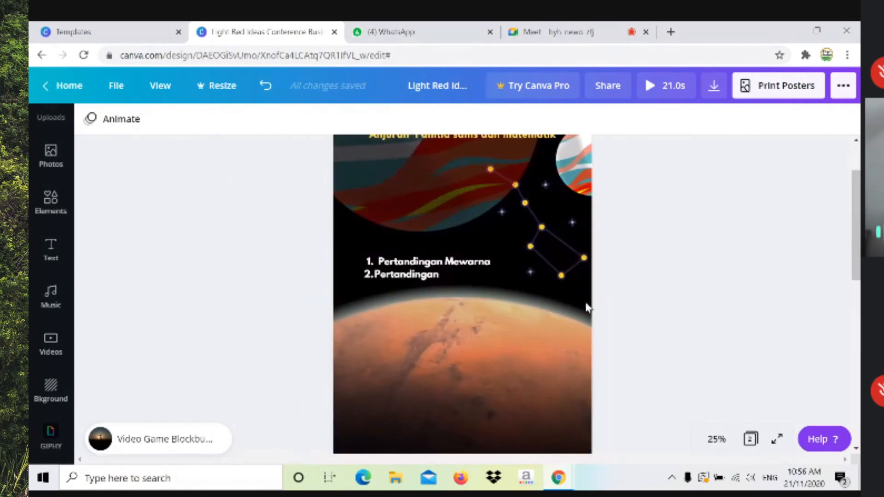
Trim page 1's Mars video to a 5.0-second section from the middle of the clip and deselect it
{"action": "left_click", "coordinate": [549, 328]}
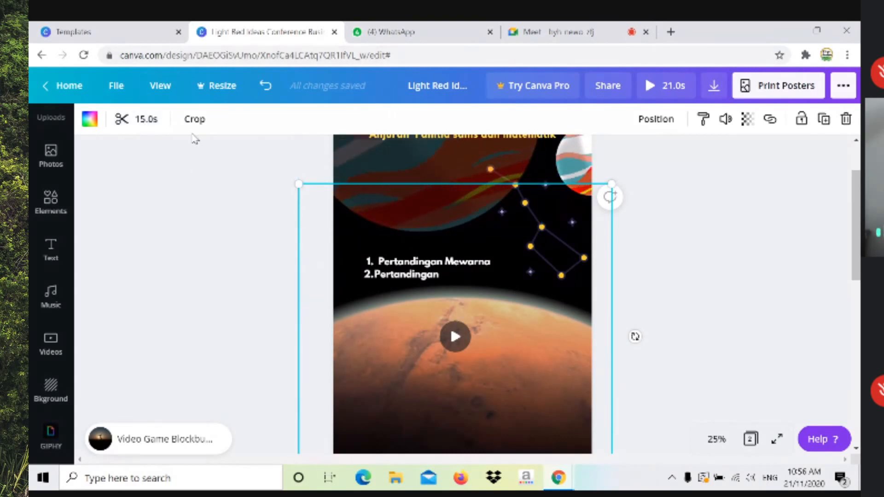
{"action": "left_click", "coordinate": [122, 118]}
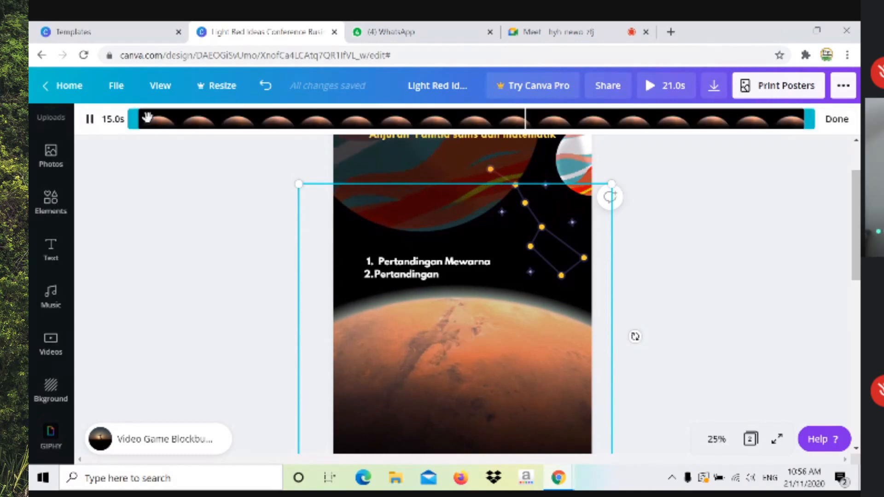
{"action": "left_click_drag", "start_coordinate": [134, 122], "coordinate": [589, 140]}
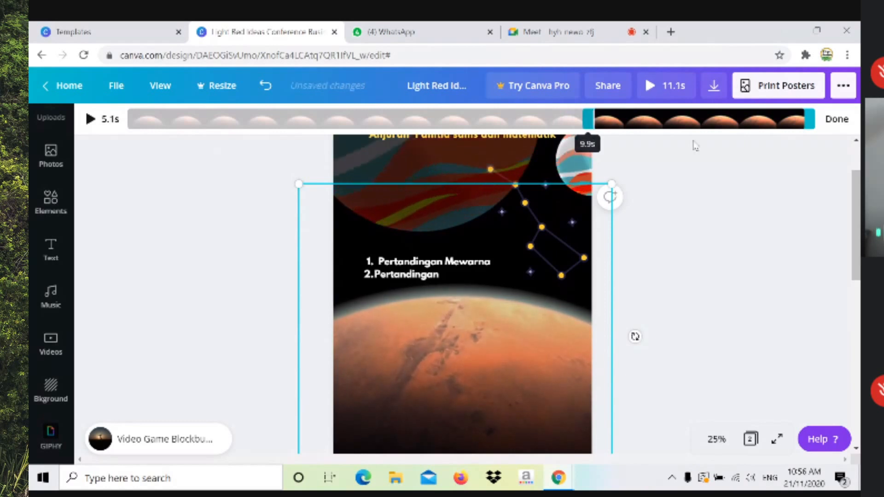
{"action": "left_click_drag", "start_coordinate": [690, 119], "coordinate": [461, 119]}
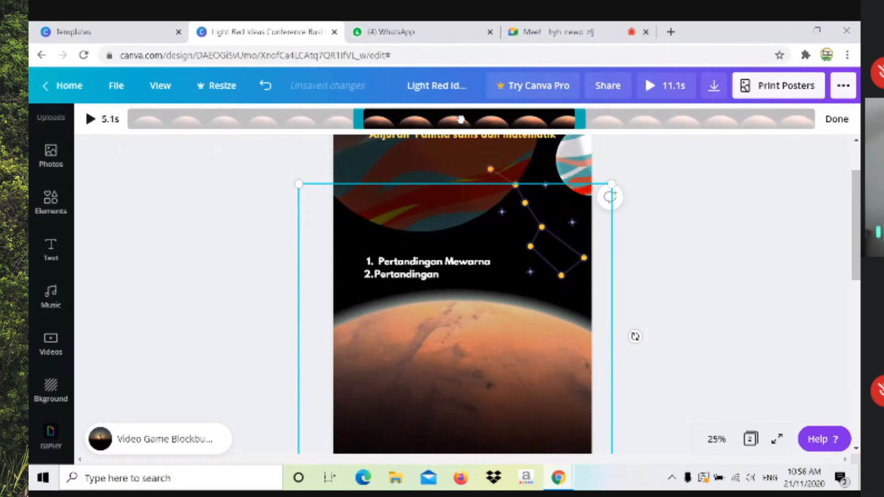
{"action": "left_click_drag", "start_coordinate": [584, 124], "coordinate": [579, 123]}
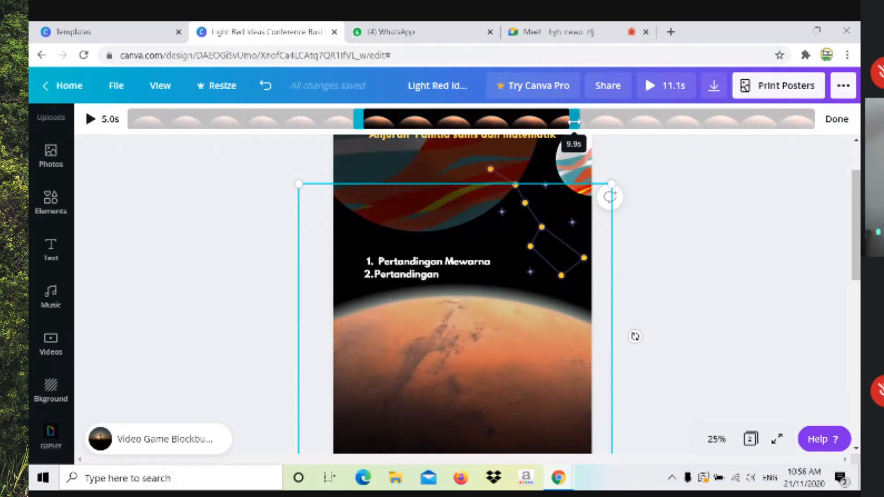
{"action": "left_click", "coordinate": [829, 119]}
{"action": "left_click", "coordinate": [705, 255]}
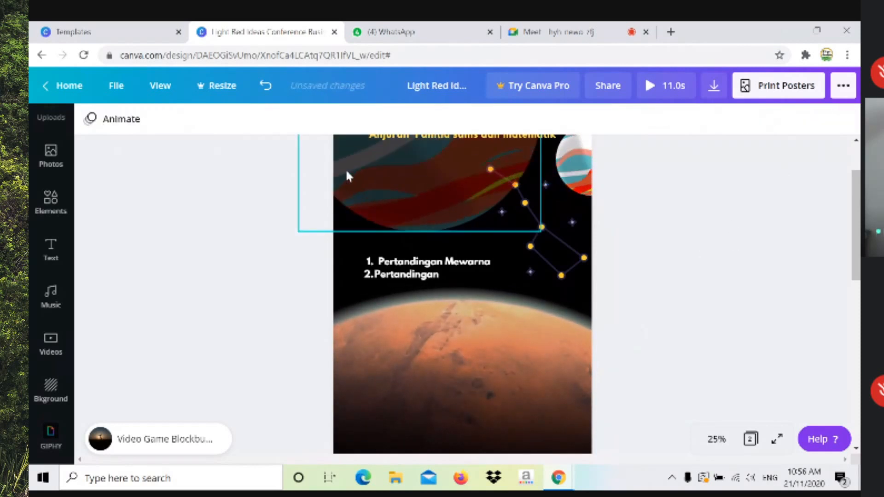
Check the trimmed Mars video and the black background on page 1, and go to page 2
{"action": "left_click", "coordinate": [339, 254]}
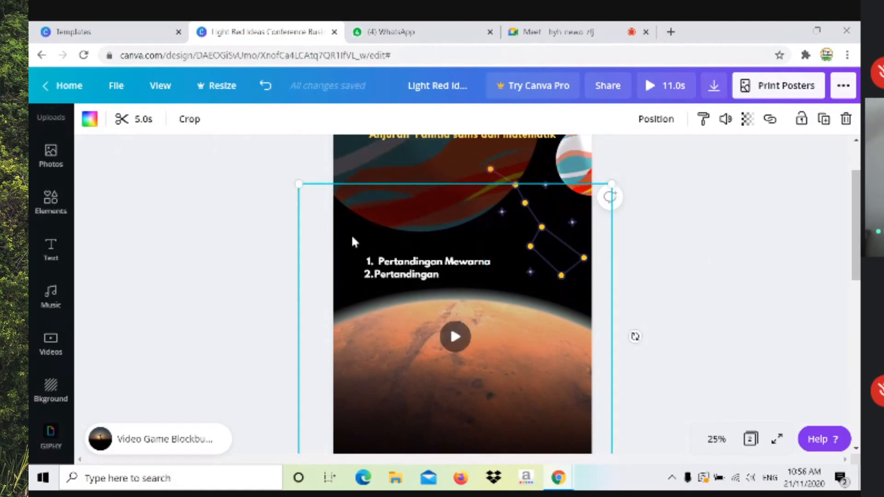
{"action": "scroll", "coordinate": [673, 261], "scroll_direction": "up", "scroll_amount": 2}
{"action": "left_click", "coordinate": [589, 188]}
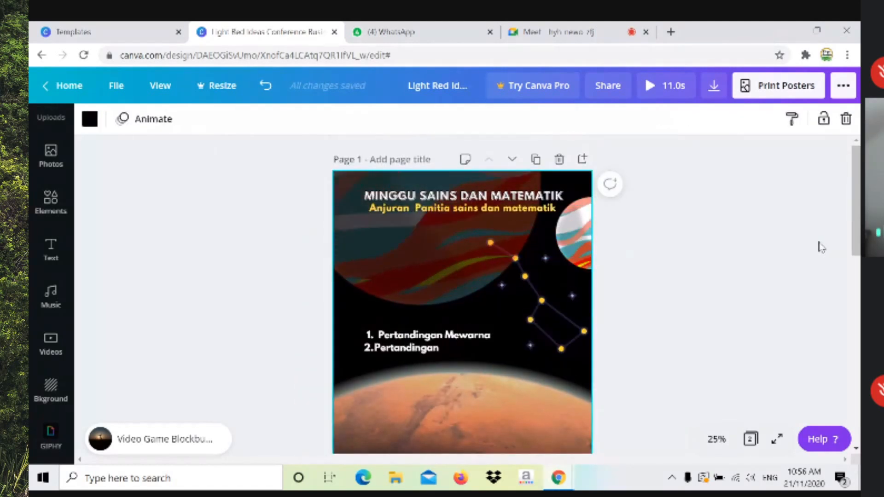
{"action": "scroll", "coordinate": [818, 263], "scroll_direction": "down", "scroll_amount": 5}
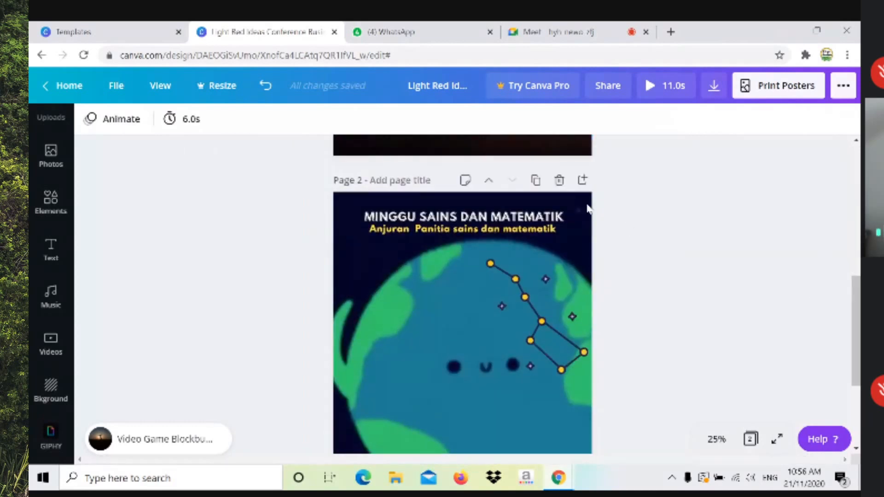
Set page 2's timing to 5 seconds and deselect its background
{"action": "left_click", "coordinate": [588, 208]}
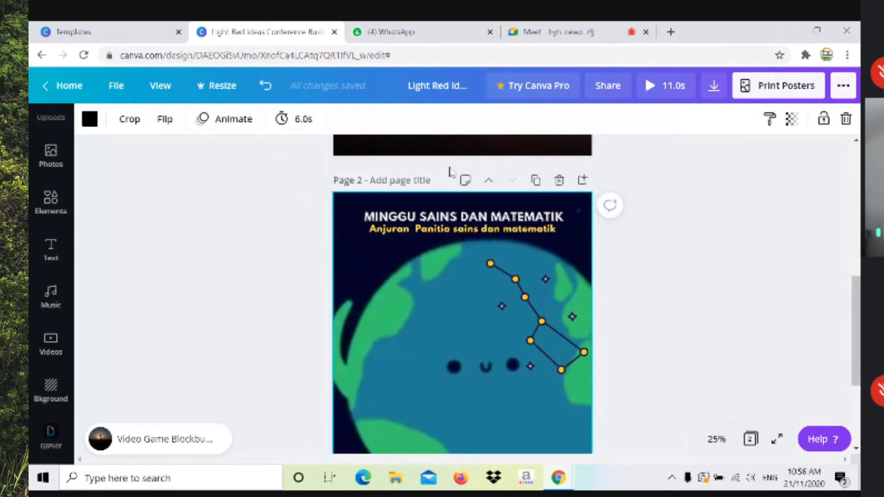
{"action": "left_click", "coordinate": [301, 121]}
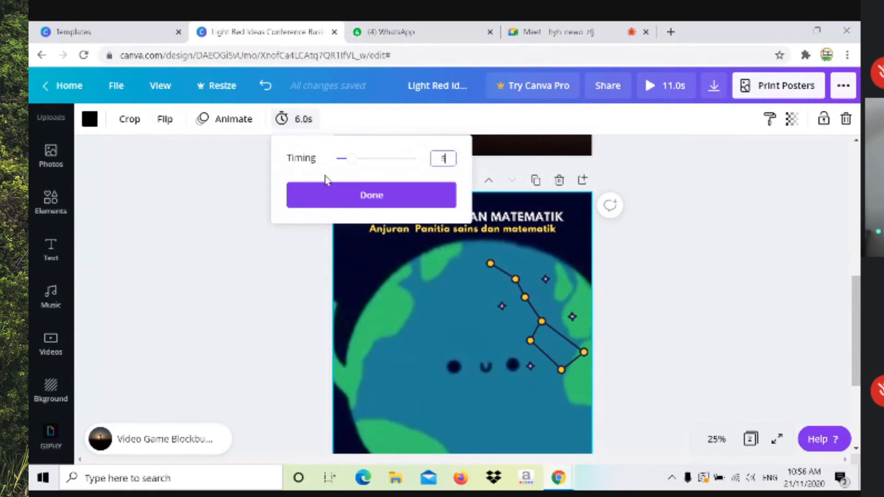
{"action": "left_click", "coordinate": [327, 197]}
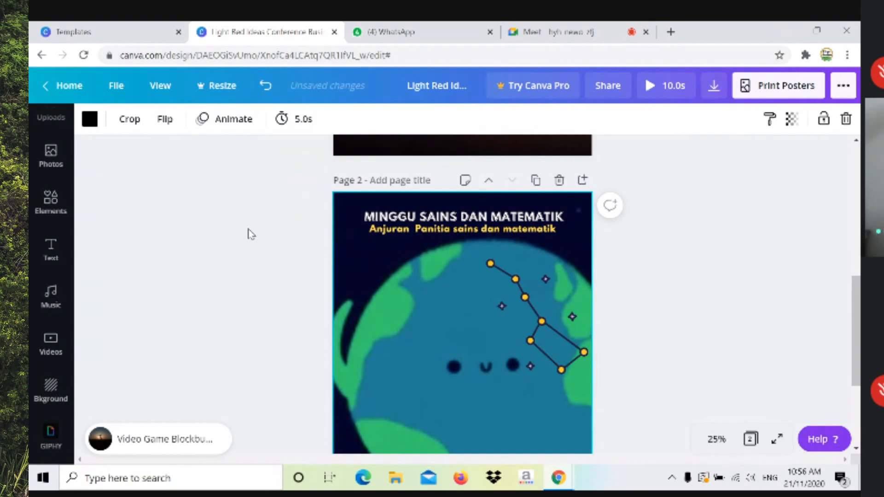
{"action": "left_click_drag", "start_coordinate": [856, 332], "coordinate": [856, 210]}
{"action": "left_click", "coordinate": [731, 290]}
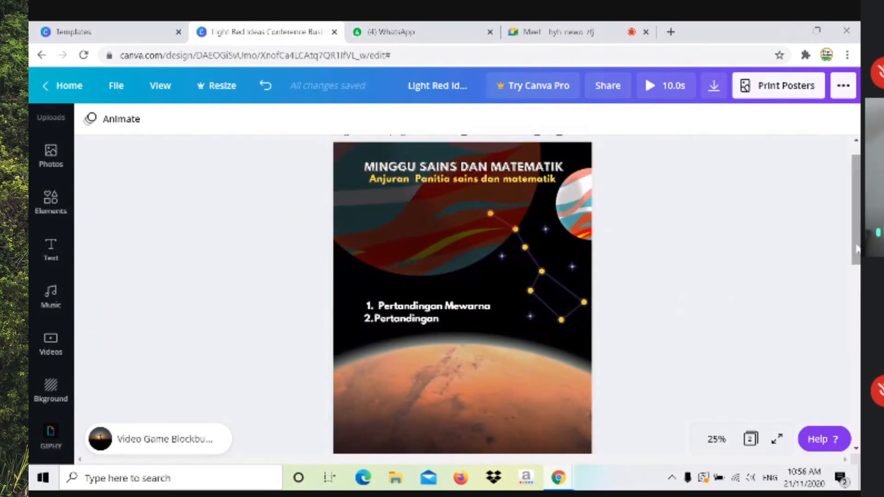
Extend the trimmed section of page 1's Mars video to 10.0 seconds by moving its end point close to the clip's end
{"action": "mouse_move", "coordinate": [856, 217]}
{"action": "left_mouse_down"}
{"action": "mouse_move", "coordinate": [856, 235]}
{"action": "mouse_move", "coordinate": [856, 208]}
{"action": "left_mouse_up"}
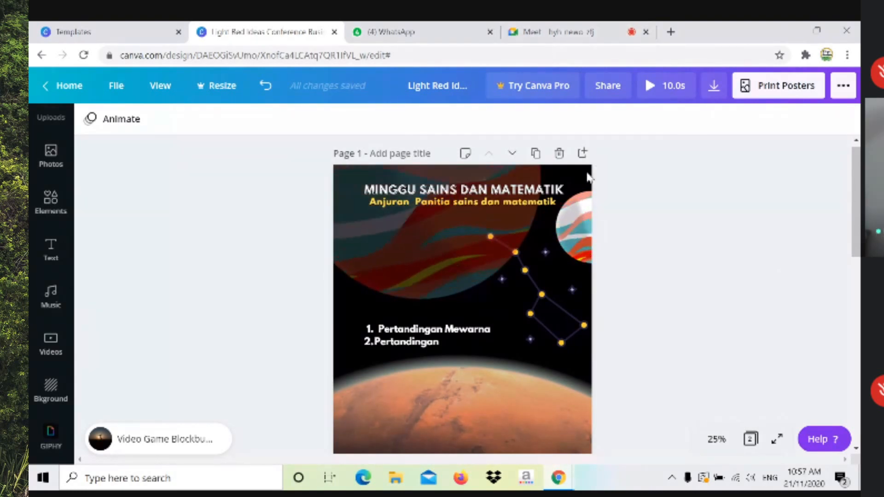
{"action": "left_click", "coordinate": [586, 174]}
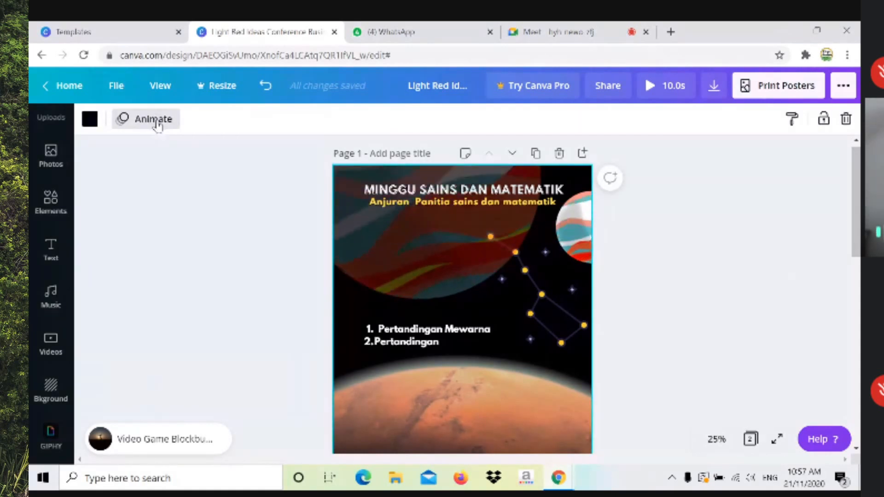
{"action": "left_click", "coordinate": [317, 359]}
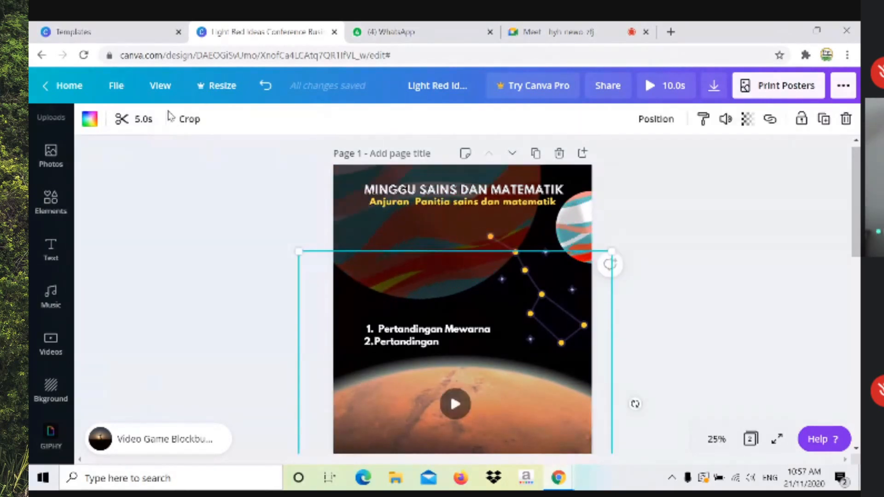
{"action": "left_click", "coordinate": [138, 119]}
{"action": "left_click_drag", "start_coordinate": [575, 120], "coordinate": [803, 138]}
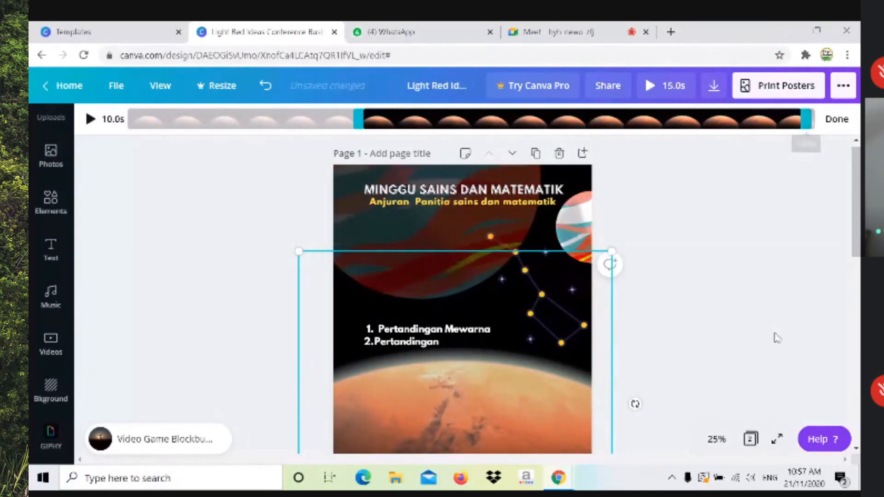
{"action": "left_click", "coordinate": [728, 310]}
Set page 2's timing to 10 seconds
{"action": "scroll", "coordinate": [729, 312], "scroll_direction": "down", "scroll_amount": 5}
{"action": "left_click", "coordinate": [568, 196]}
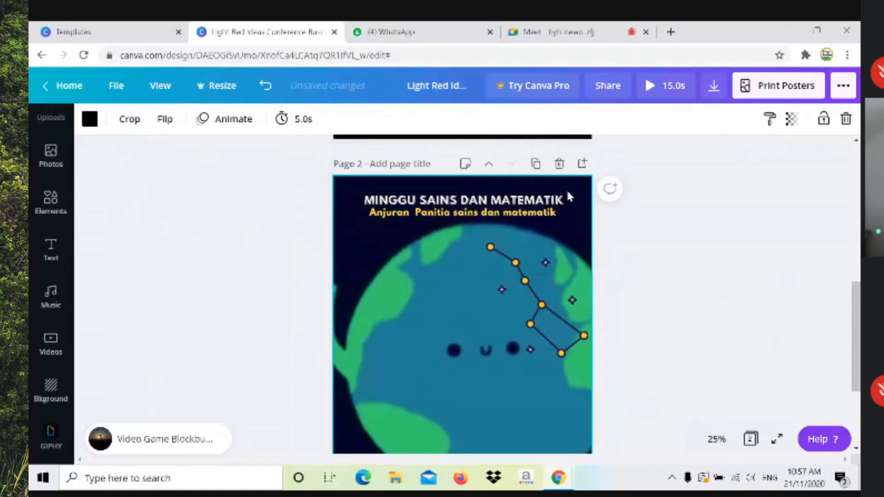
{"action": "left_click", "coordinate": [293, 120]}
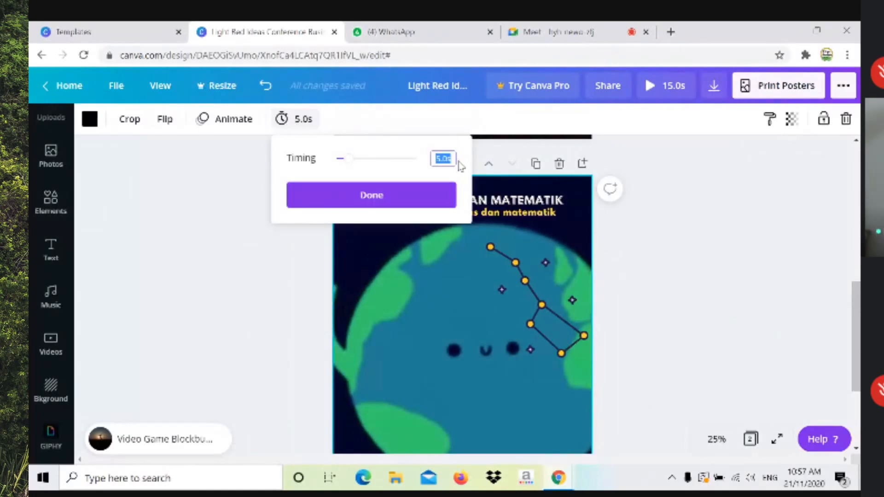
{"action": "type", "text": "10"}
{"action": "left_click", "coordinate": [405, 201]}
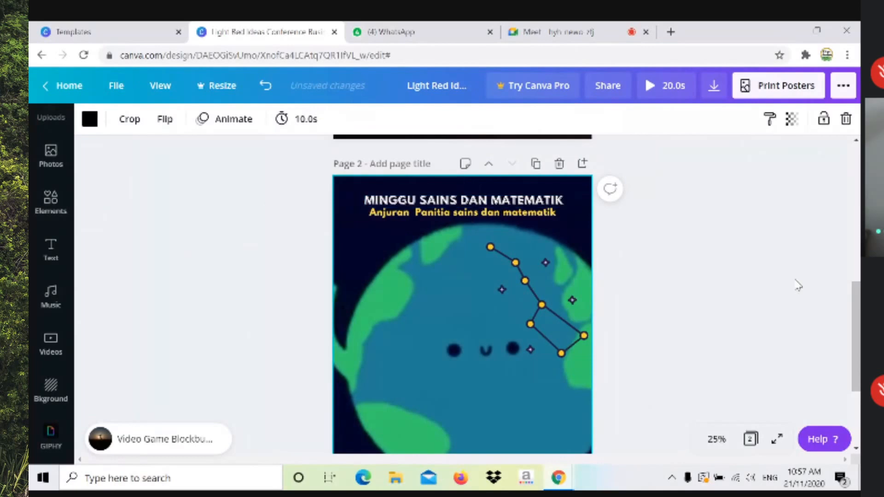
Look over both pages, play the added "Video Game Blockbuster" track, stop the playback and deselect the track
{"action": "scroll", "coordinate": [726, 267], "scroll_direction": "down", "scroll_amount": 3}
{"action": "scroll", "coordinate": [726, 267], "scroll_direction": "up", "scroll_amount": 8}
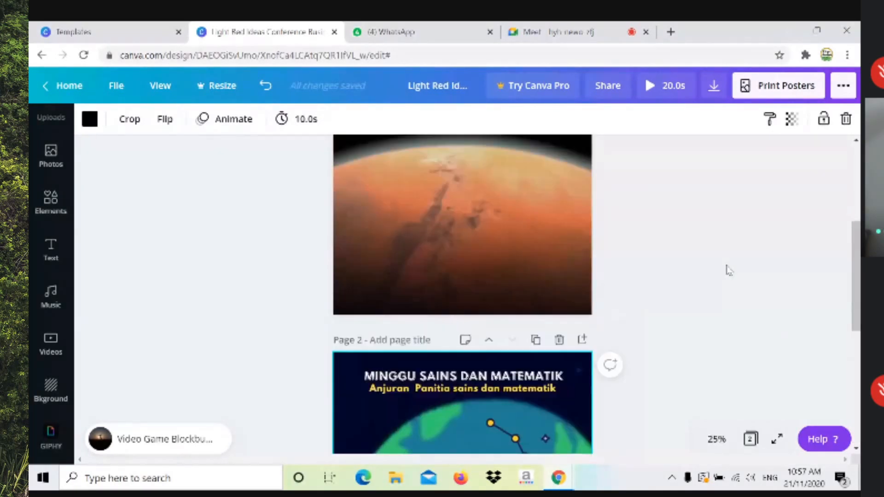
{"action": "scroll", "coordinate": [726, 268], "scroll_direction": "up", "scroll_amount": 1}
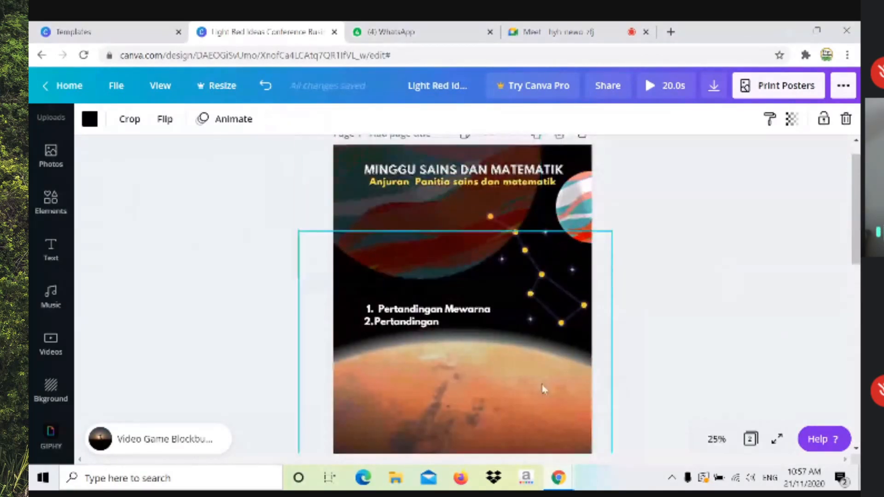
{"action": "scroll", "coordinate": [543, 384], "scroll_direction": "down", "scroll_amount": 3}
{"action": "scroll", "coordinate": [638, 340], "scroll_direction": "down", "scroll_amount": 4}
{"action": "scroll", "coordinate": [709, 325], "scroll_direction": "up", "scroll_amount": 3}
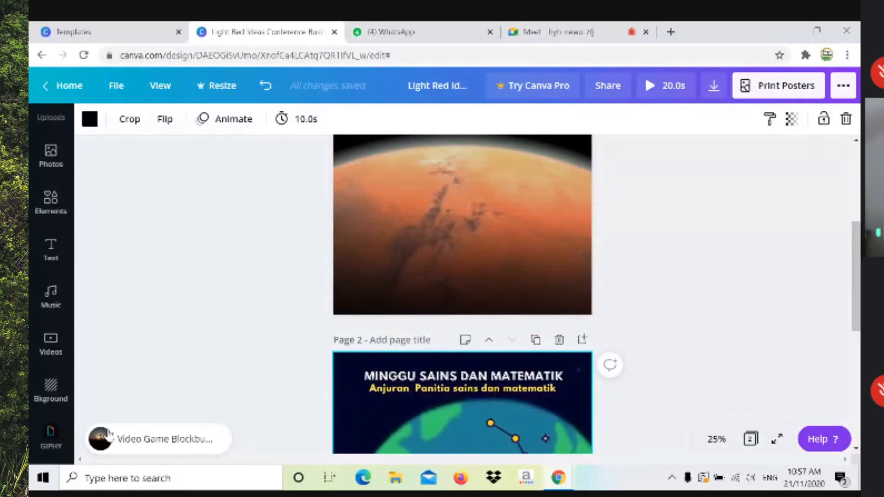
{"action": "left_click", "coordinate": [129, 444]}
{"action": "key", "text": "space"}
{"action": "left_click", "coordinate": [89, 122]}
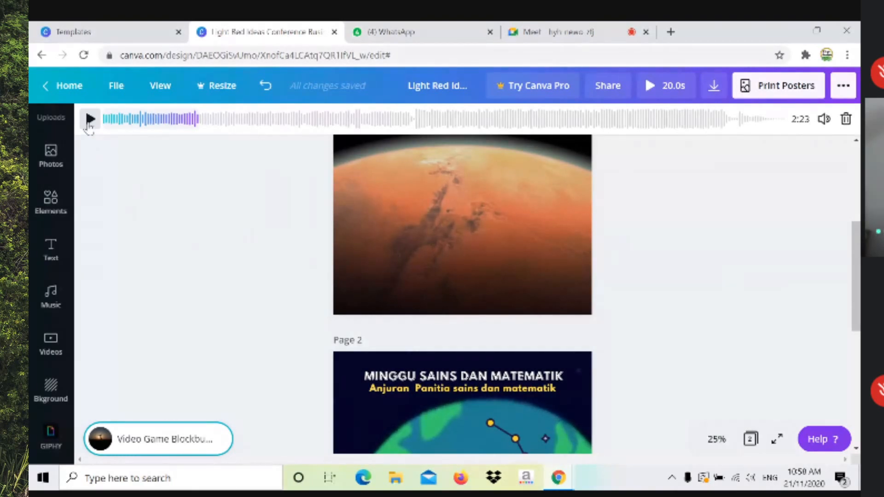
{"action": "scroll", "coordinate": [713, 244], "scroll_direction": "up", "scroll_amount": 3}
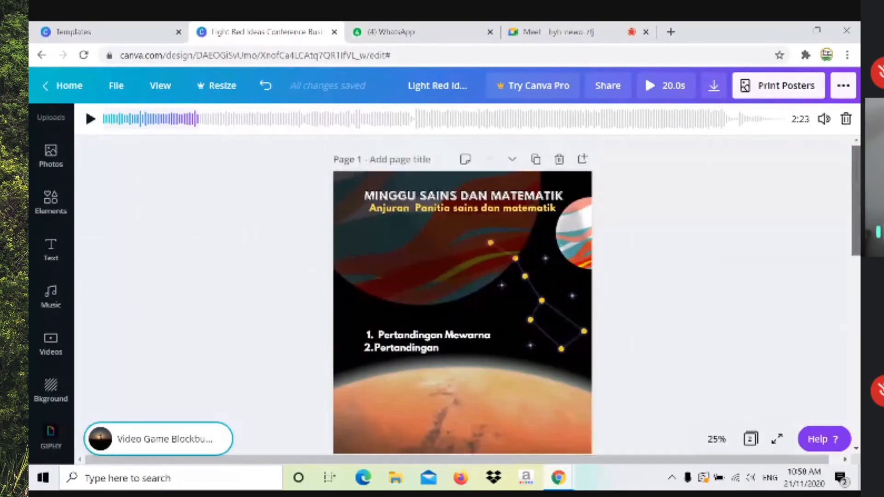
{"action": "left_click", "coordinate": [713, 245]}
Check the durations of page 1's Mars video and page 2's background by selecting each of them
{"action": "scroll", "coordinate": [705, 263], "scroll_direction": "down", "scroll_amount": 3}
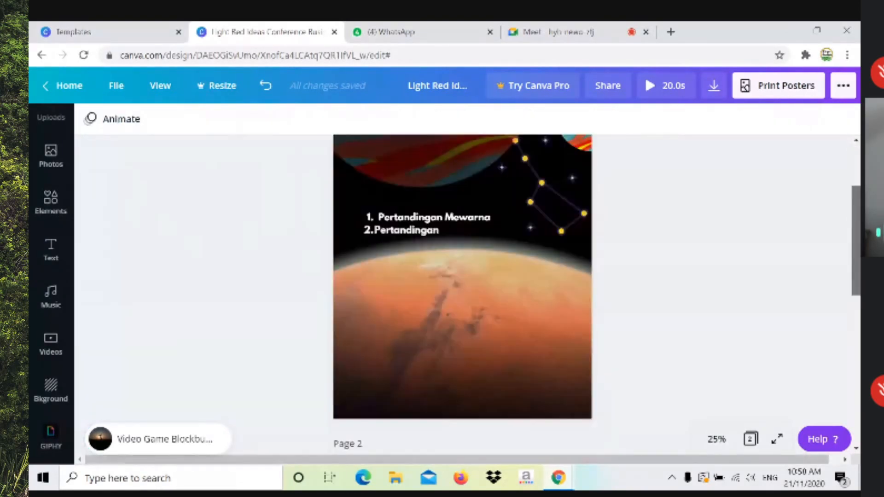
{"action": "scroll", "coordinate": [691, 281], "scroll_direction": "up", "scroll_amount": 3}
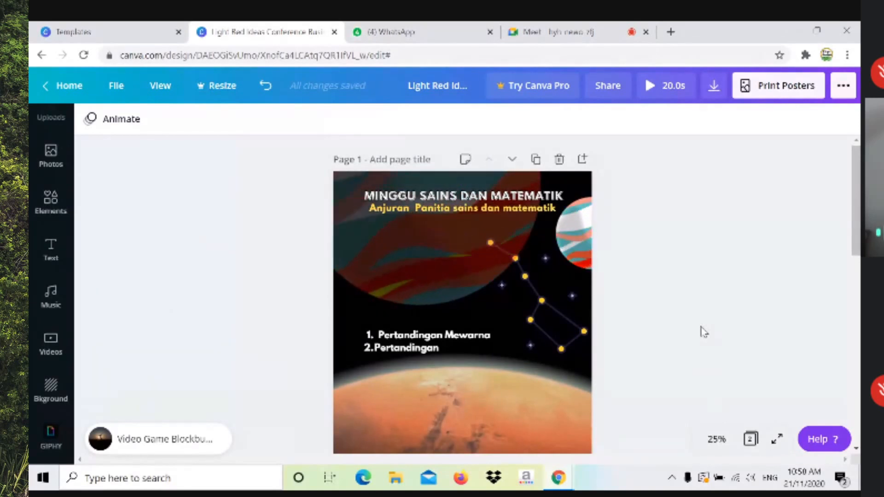
{"action": "left_click", "coordinate": [456, 423]}
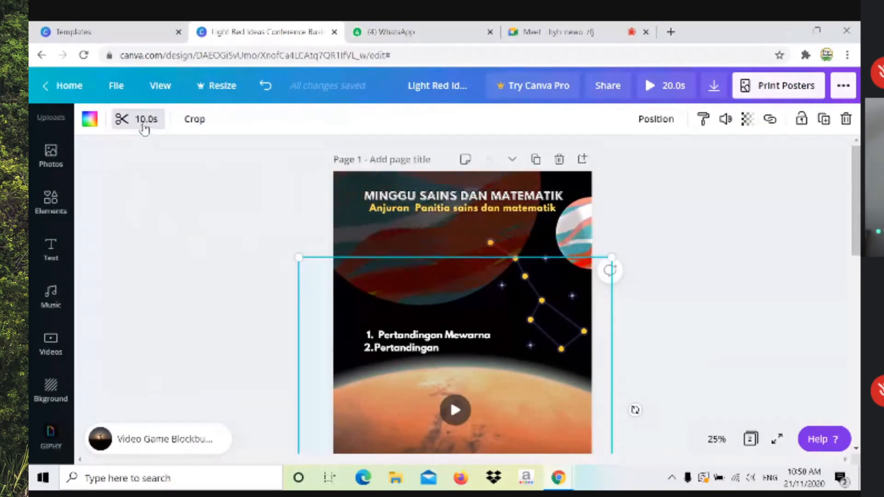
{"action": "left_click", "coordinate": [759, 237]}
{"action": "scroll", "coordinate": [758, 236], "scroll_direction": "down", "scroll_amount": 6}
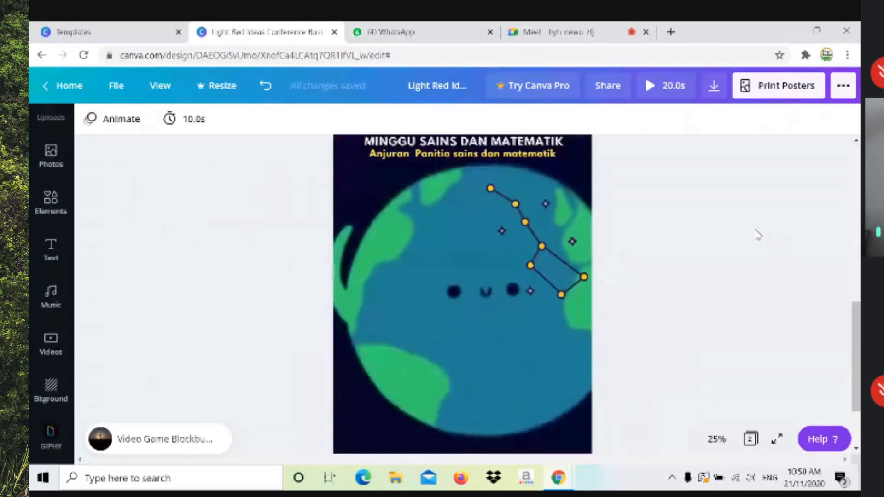
{"action": "left_click", "coordinate": [441, 271]}
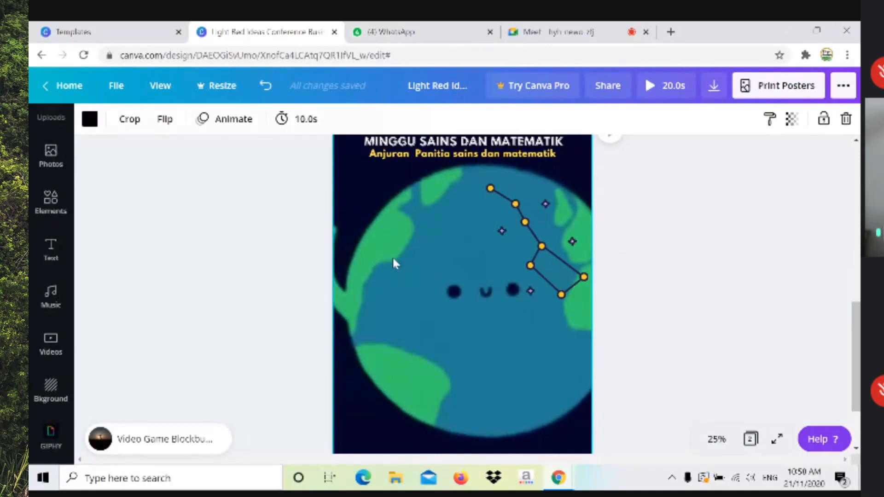
{"action": "scroll", "coordinate": [691, 264], "scroll_direction": "up", "scroll_amount": 2}
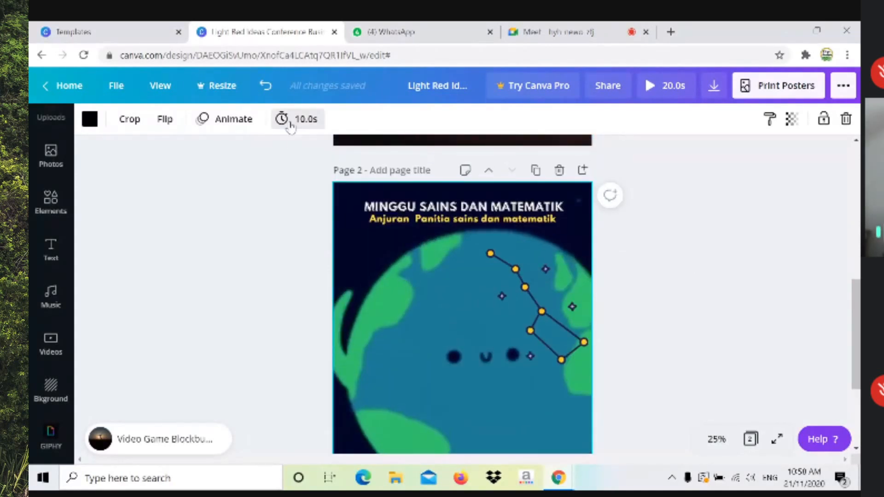
{"action": "scroll", "coordinate": [780, 257], "scroll_direction": "up", "scroll_amount": 5}
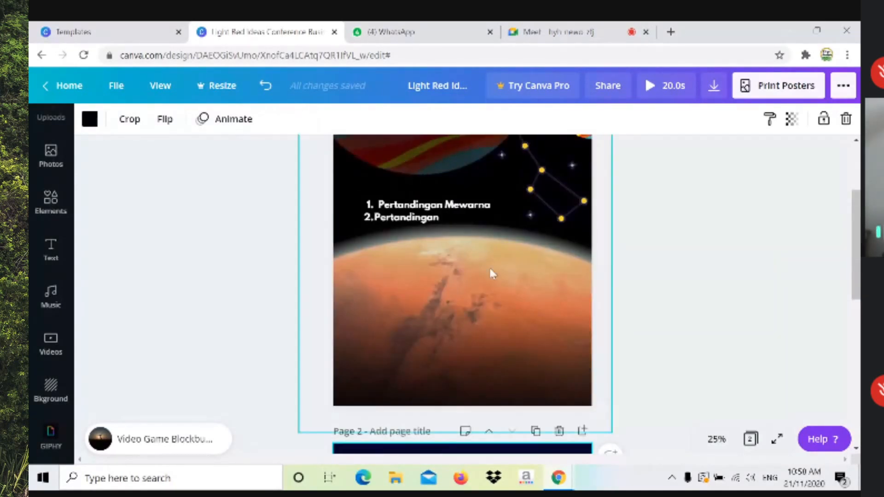
{"action": "left_click", "coordinate": [483, 275]}
{"action": "scroll", "coordinate": [784, 276], "scroll_direction": "down", "scroll_amount": 5}
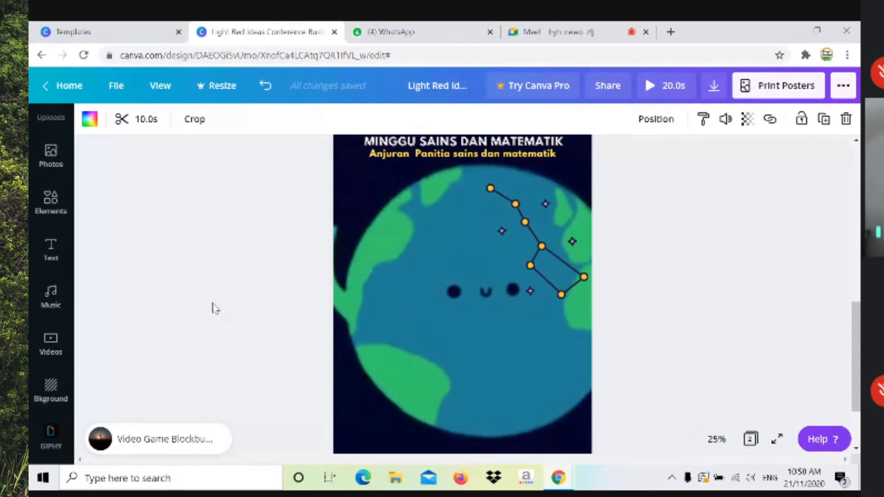
Shift the used section of the "Video Game Blockbuster" track so that it ends just before the track's midpoint, previewing each position
{"action": "left_click", "coordinate": [150, 443]}
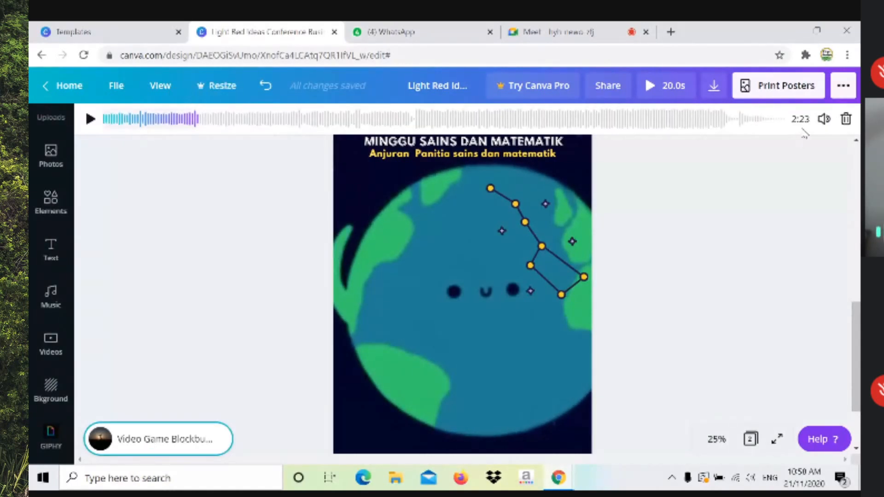
{"action": "left_click_drag", "start_coordinate": [144, 118], "coordinate": [361, 113]}
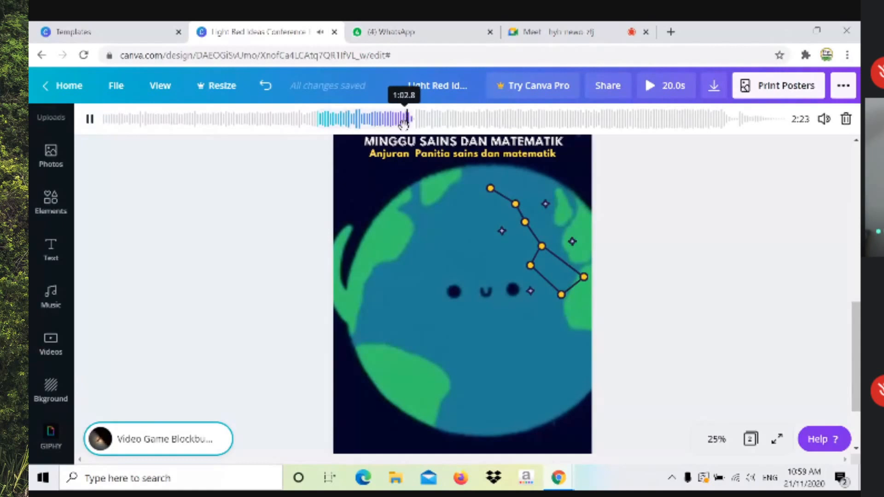
{"action": "left_click", "coordinate": [90, 119]}
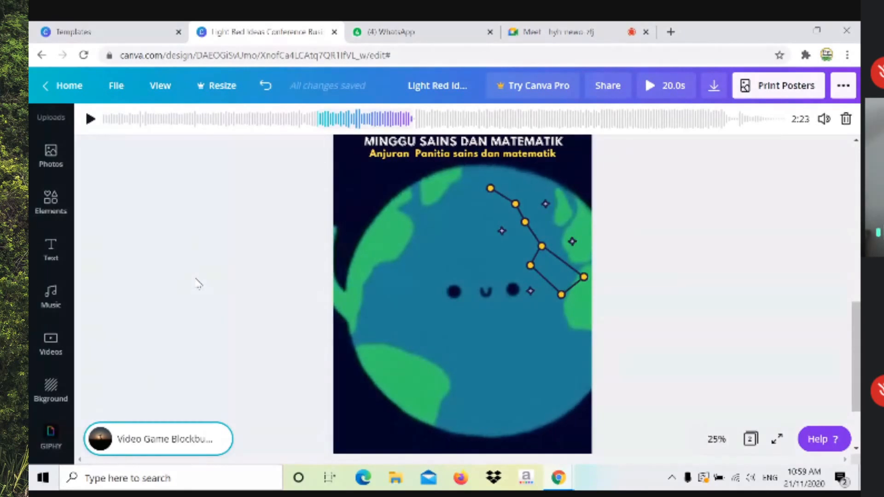
{"action": "mouse_move", "coordinate": [353, 119]}
{"action": "left_mouse_down"}
{"action": "mouse_move", "coordinate": [704, 129]}
{"action": "mouse_move", "coordinate": [334, 121]}
{"action": "mouse_move", "coordinate": [361, 125]}
{"action": "left_mouse_up"}
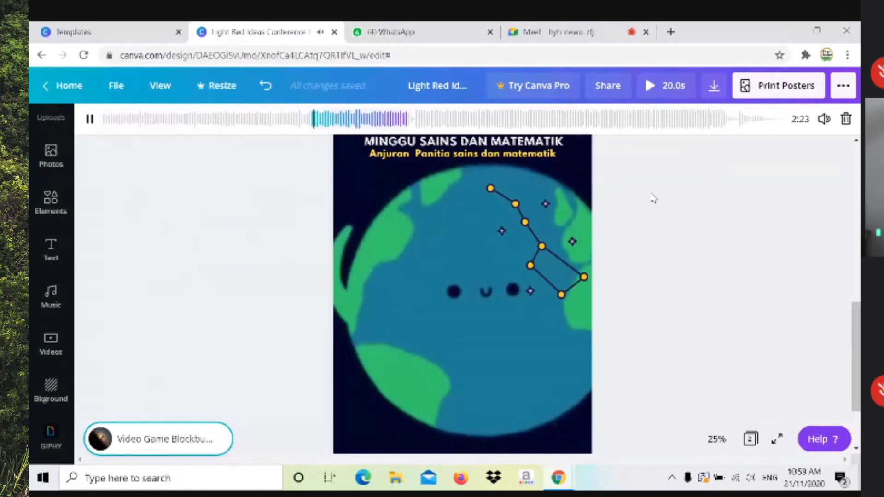
{"action": "left_click", "coordinate": [92, 120]}
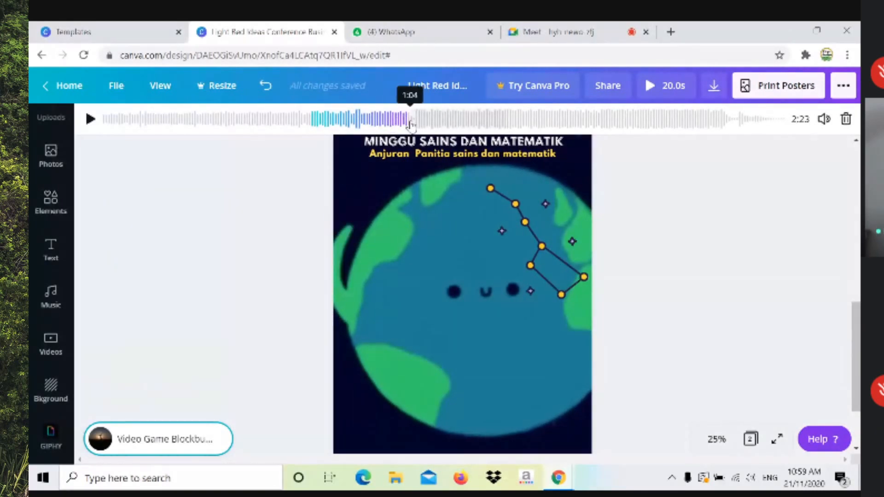
{"action": "left_click_drag", "start_coordinate": [394, 119], "coordinate": [402, 118]}
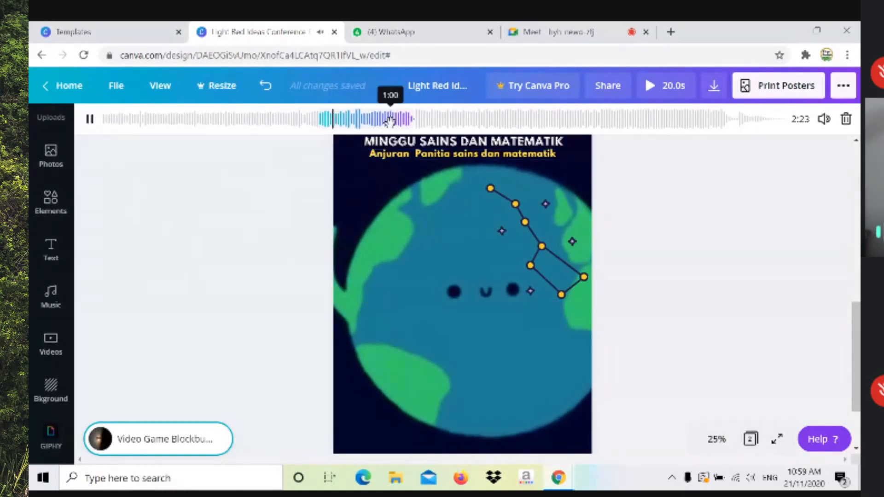
Raise the computer's speaker volume to 38 to hear the chosen music section, and stop the playback
{"action": "left_click", "coordinate": [751, 477]}
{"action": "left_click", "coordinate": [713, 447]}
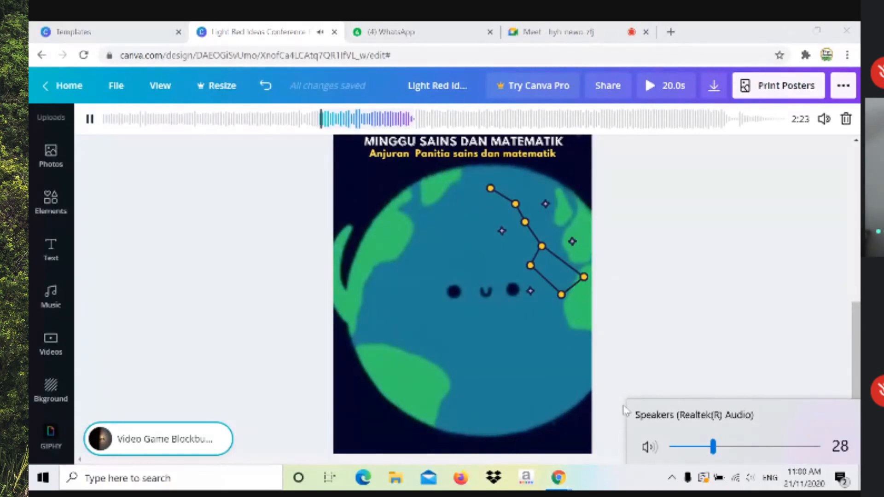
{"action": "left_click", "coordinate": [727, 446]}
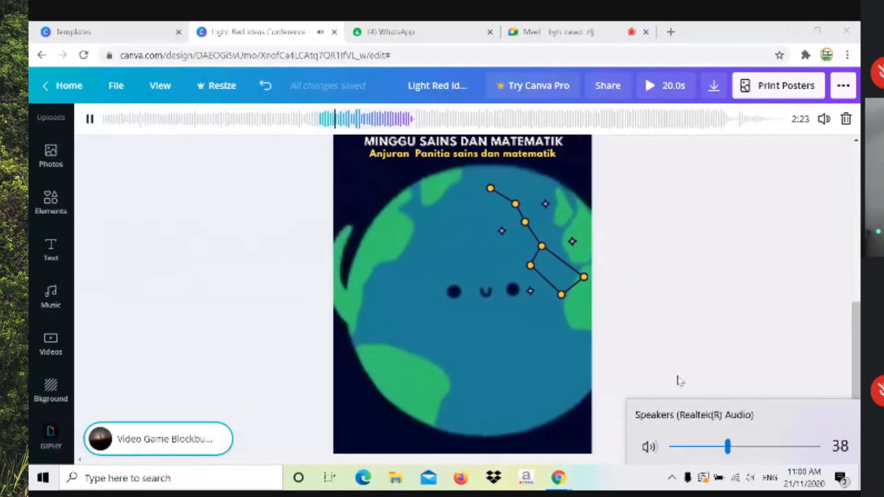
{"action": "left_click", "coordinate": [389, 119]}
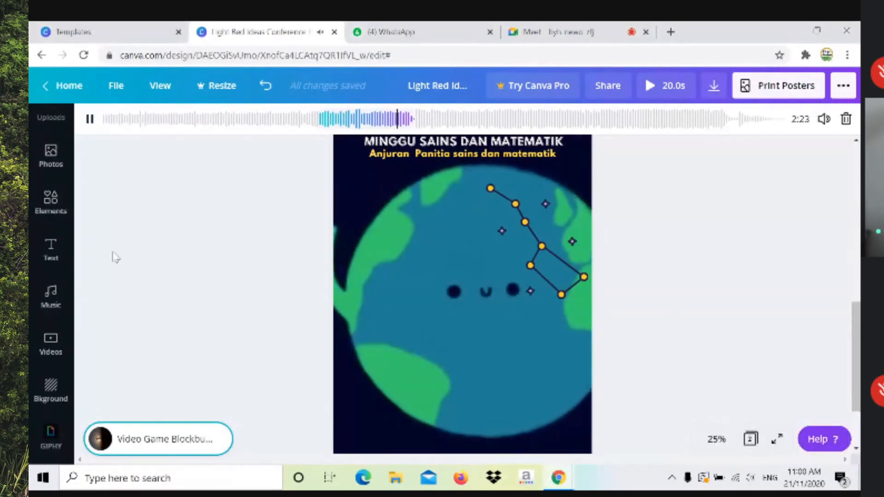
{"action": "left_click", "coordinate": [88, 119]}
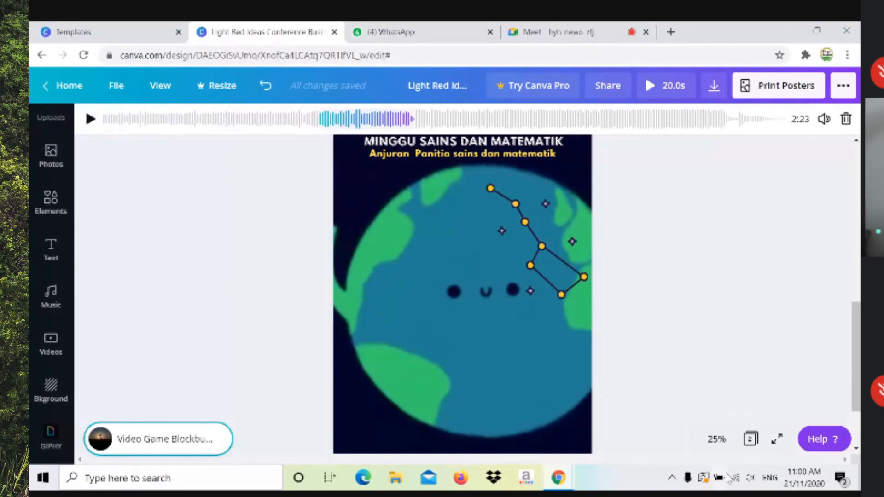
Raise the computer's speaker volume to 76, play the chosen section of the "Video Game Blockbuster" track and stop the playback
{"action": "left_click", "coordinate": [750, 477]}
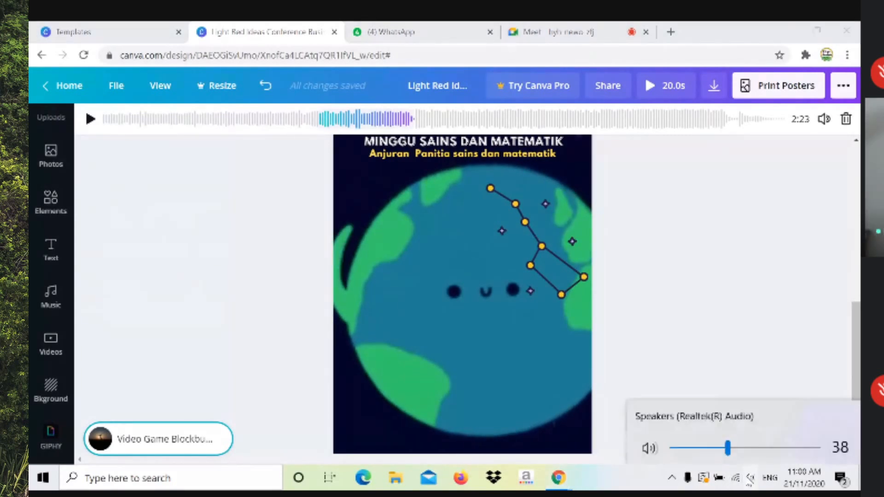
{"action": "left_click", "coordinate": [783, 447]}
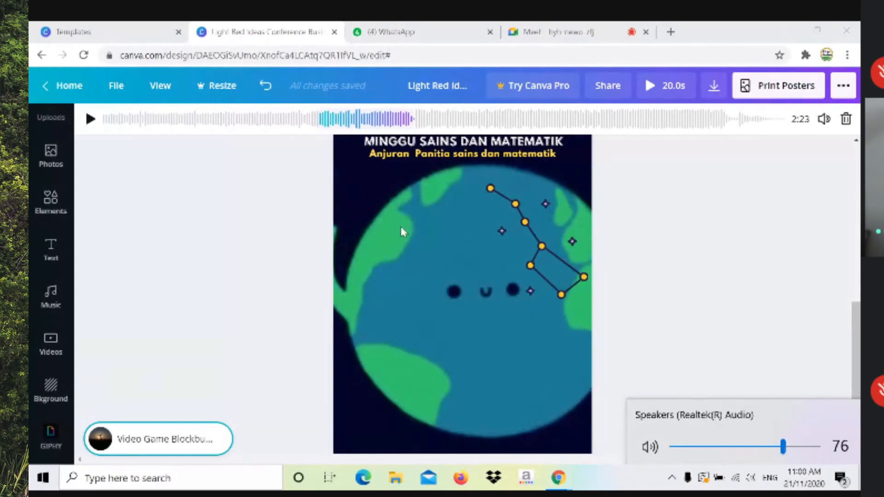
{"action": "left_click", "coordinate": [90, 119]}
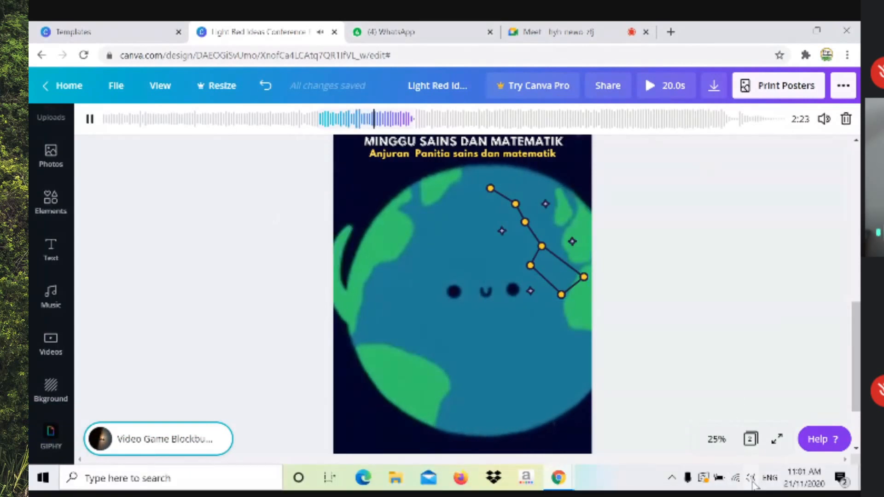
{"action": "left_click", "coordinate": [89, 121]}
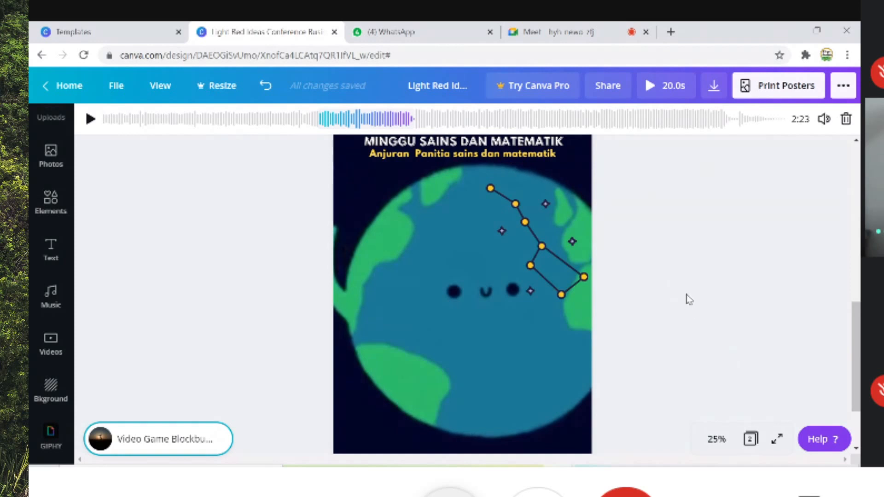
Switch to the Google Meet meeting, look through its additional options and stop presenting the screen
{"action": "left_click", "coordinate": [571, 32]}
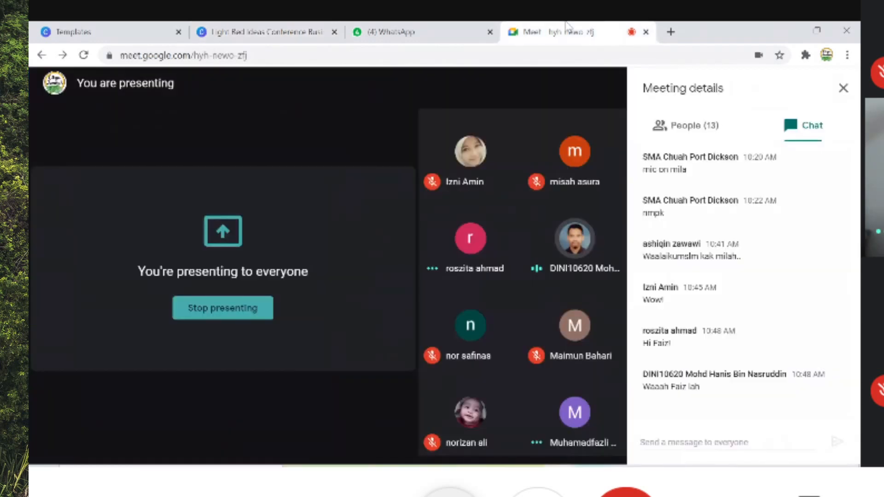
{"action": "mouse_move", "coordinate": [593, 434]}
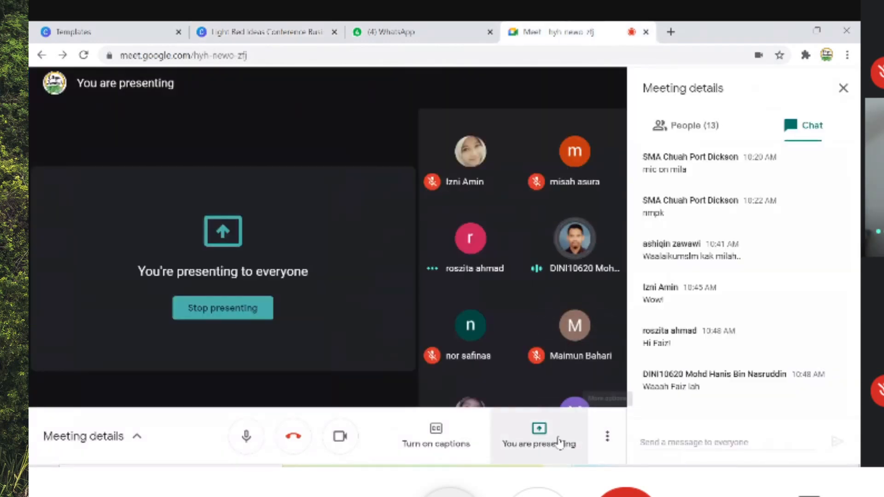
{"action": "left_click", "coordinate": [608, 439]}
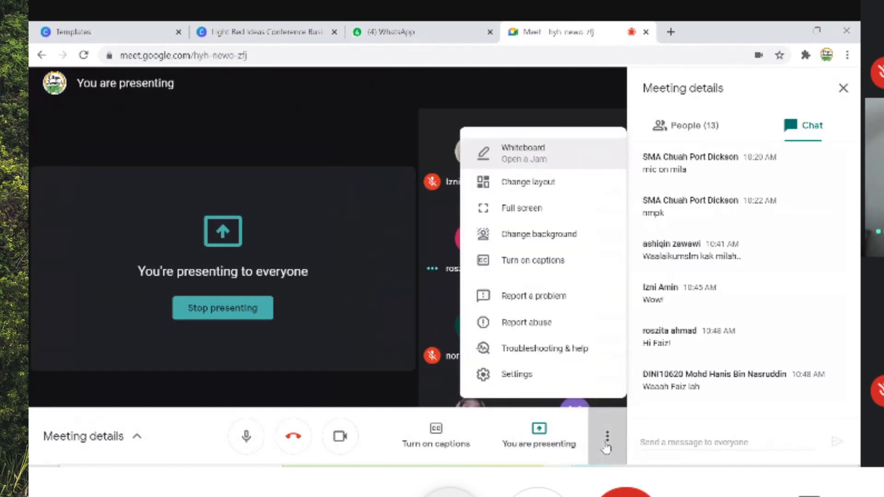
{"action": "left_click", "coordinate": [565, 450]}
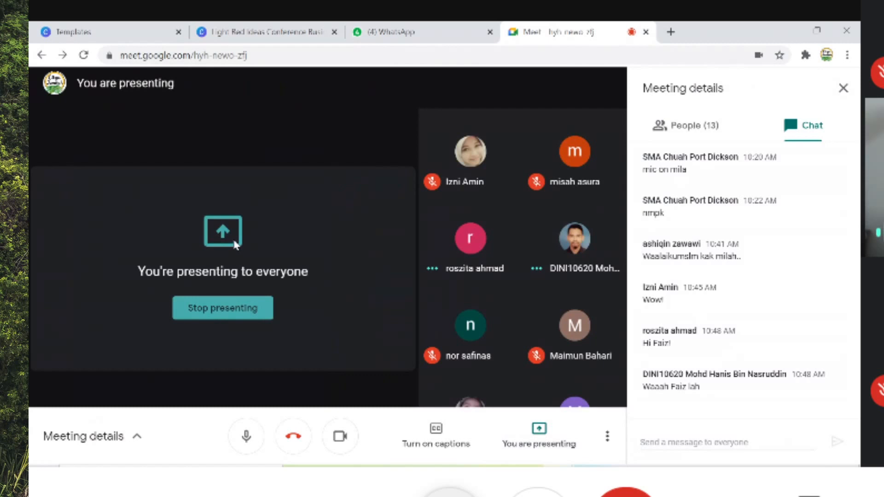
{"action": "left_click", "coordinate": [236, 315]}
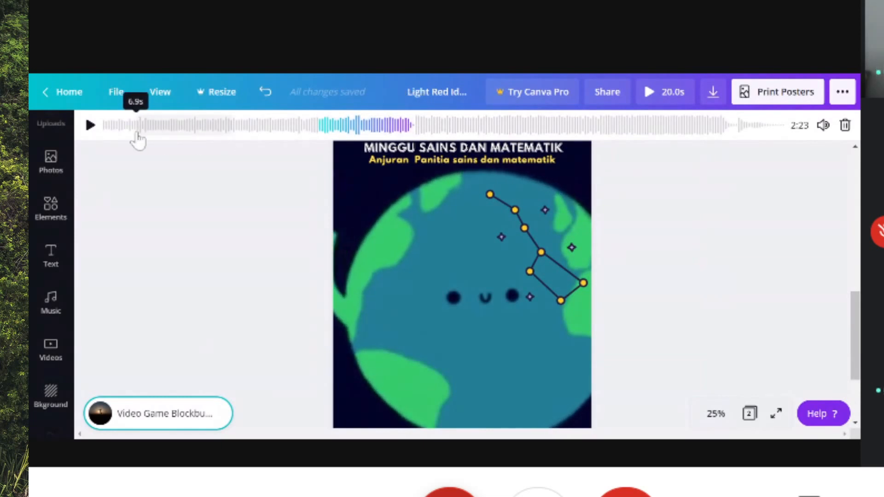
Play the chosen section of the "Video Game Blockbuster" track again, stop the playback and deselect the track
{"action": "left_click", "coordinate": [90, 125]}
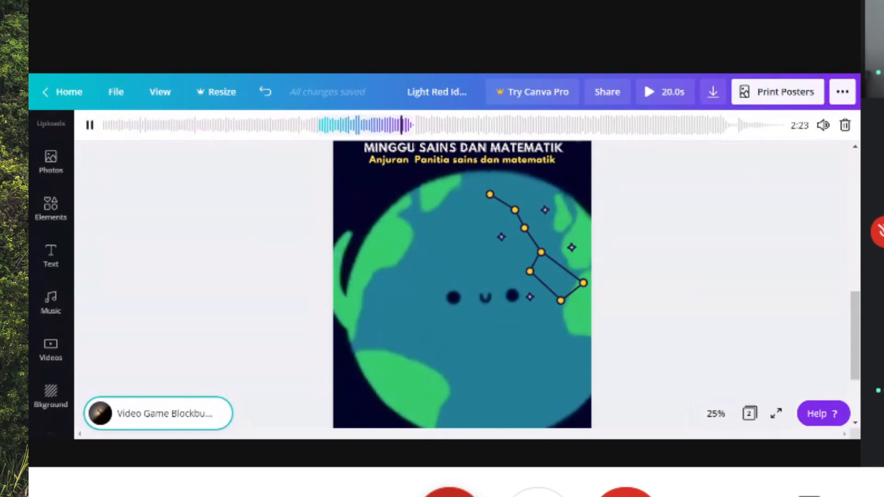
{"action": "left_click", "coordinate": [90, 125]}
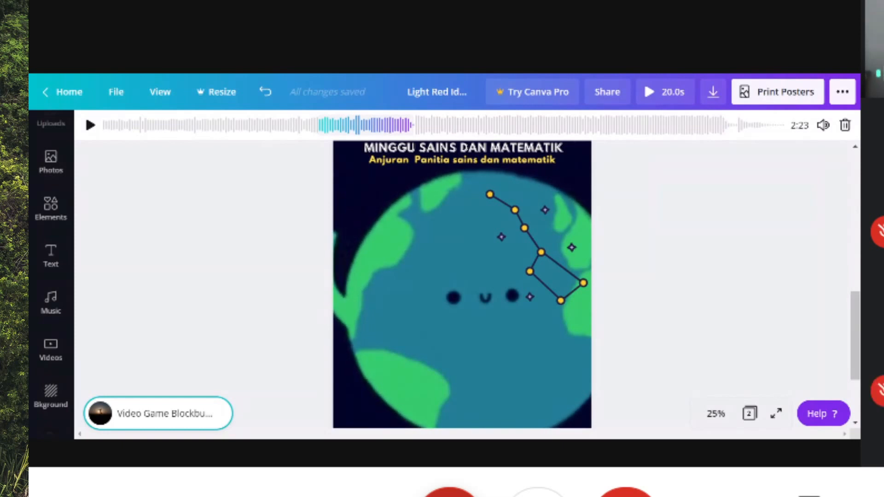
{"action": "scroll", "coordinate": [827, 288], "scroll_direction": "down", "scroll_amount": 2}
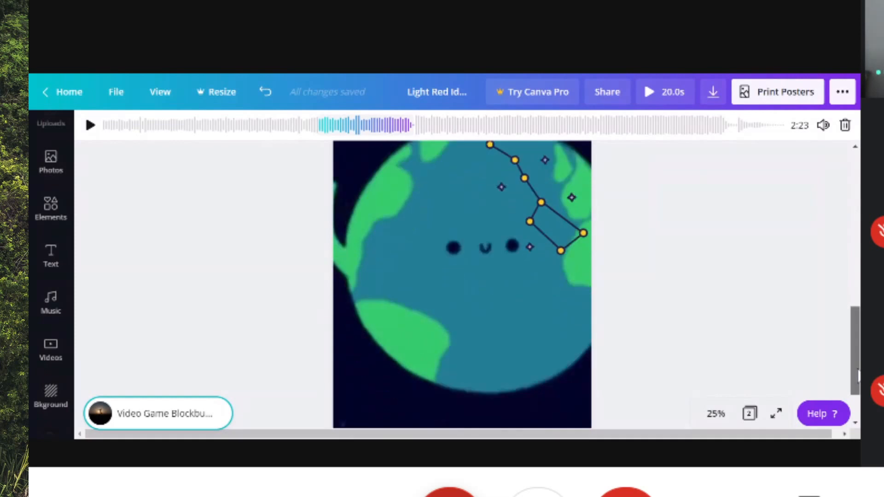
{"action": "left_click", "coordinate": [827, 287]}
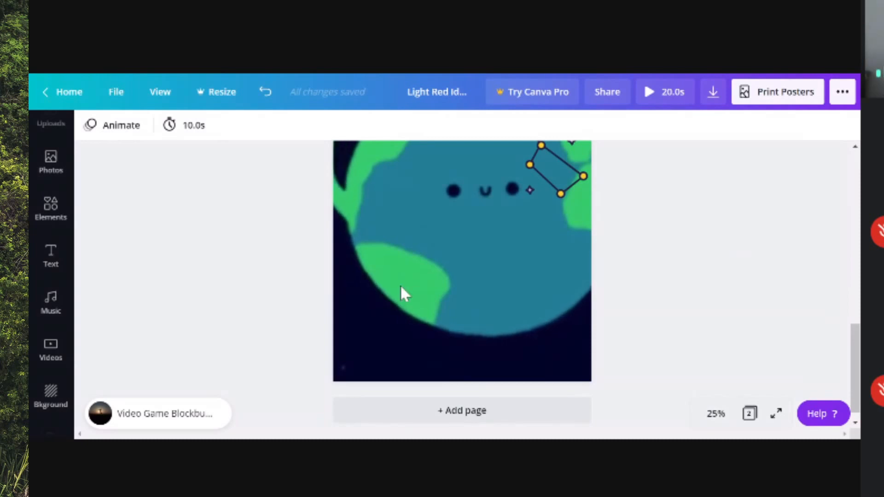
Check where personal audio files can be uploaded for the design and close that view
{"action": "scroll", "coordinate": [400, 294], "scroll_direction": "up", "scroll_amount": 3}
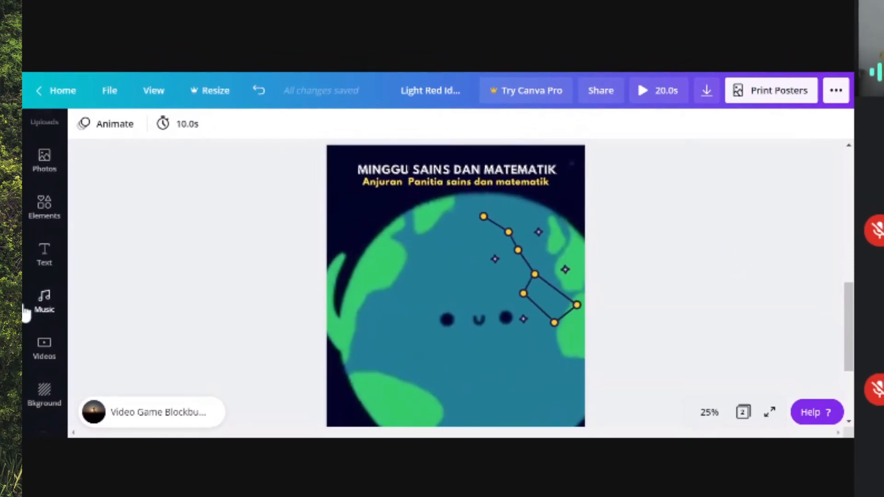
{"action": "scroll", "coordinate": [26, 307], "scroll_direction": "up", "scroll_amount": 2}
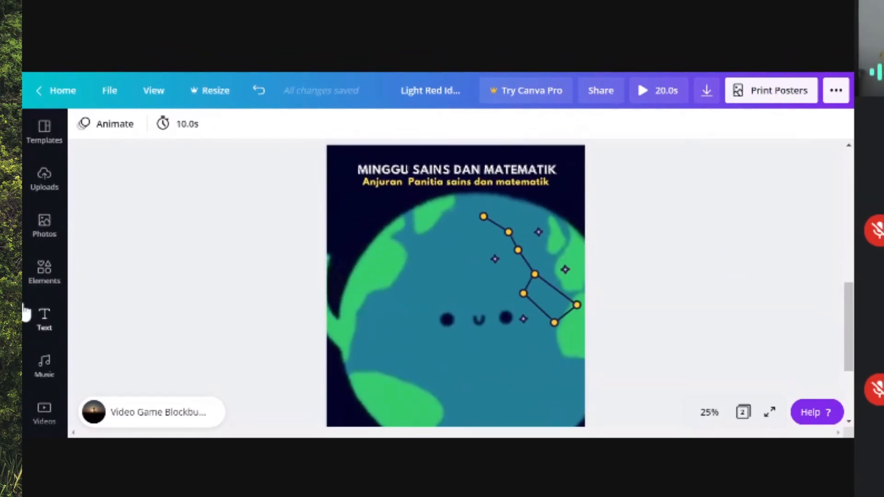
{"action": "left_click", "coordinate": [44, 190]}
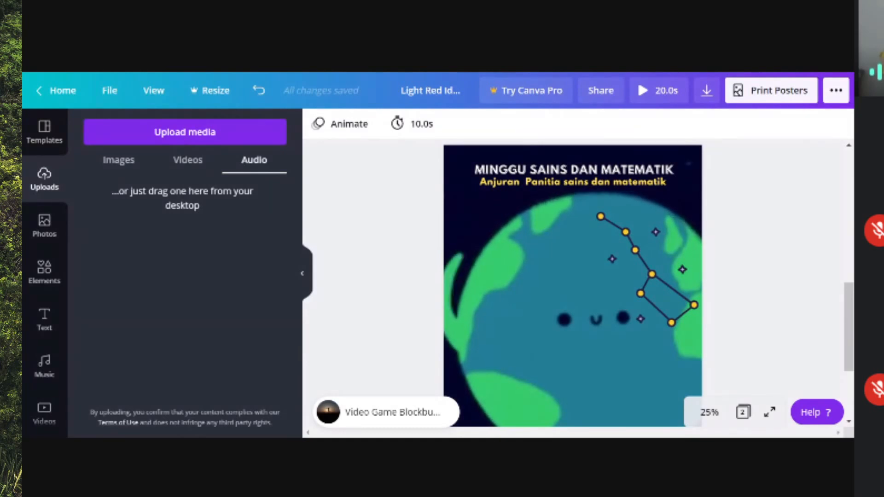
{"action": "left_click", "coordinate": [302, 281]}
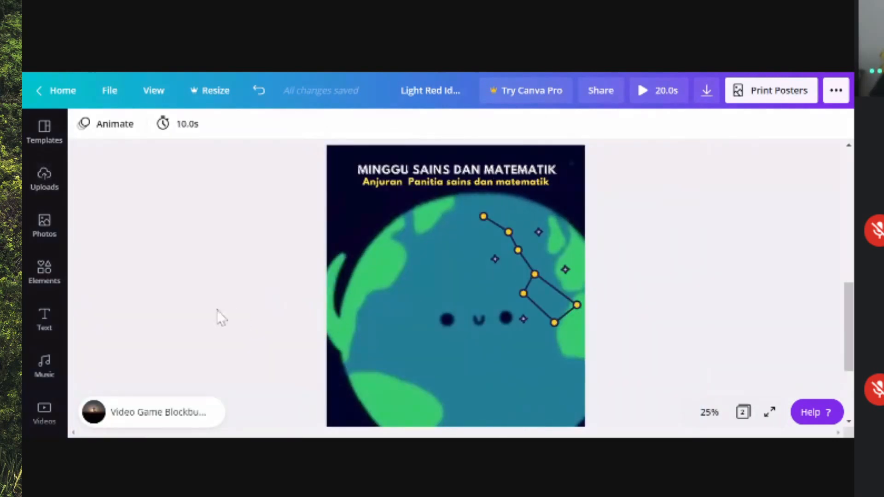
Look over both poster pages, view the download options for the design and close them
{"action": "scroll", "coordinate": [648, 233], "scroll_direction": "down", "scroll_amount": 3}
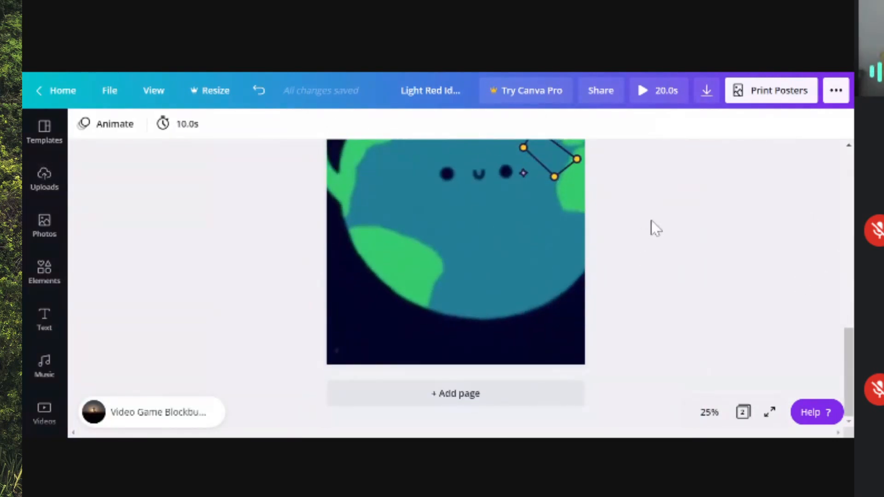
{"action": "scroll", "coordinate": [653, 227], "scroll_direction": "up", "scroll_amount": 6}
{"action": "scroll", "coordinate": [650, 226], "scroll_direction": "up", "scroll_amount": 3}
{"action": "scroll", "coordinate": [709, 223], "scroll_direction": "down", "scroll_amount": 2}
{"action": "scroll", "coordinate": [709, 223], "scroll_direction": "up", "scroll_amount": 5}
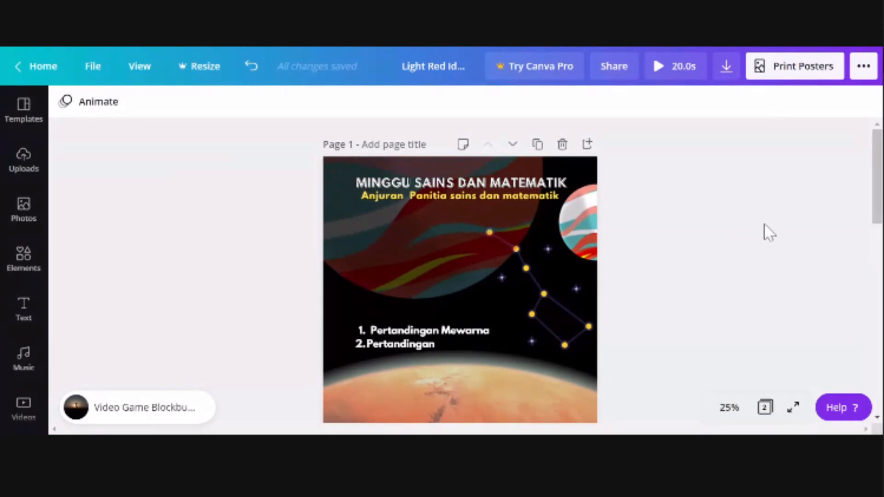
{"action": "scroll", "coordinate": [766, 232], "scroll_direction": "down", "scroll_amount": 5}
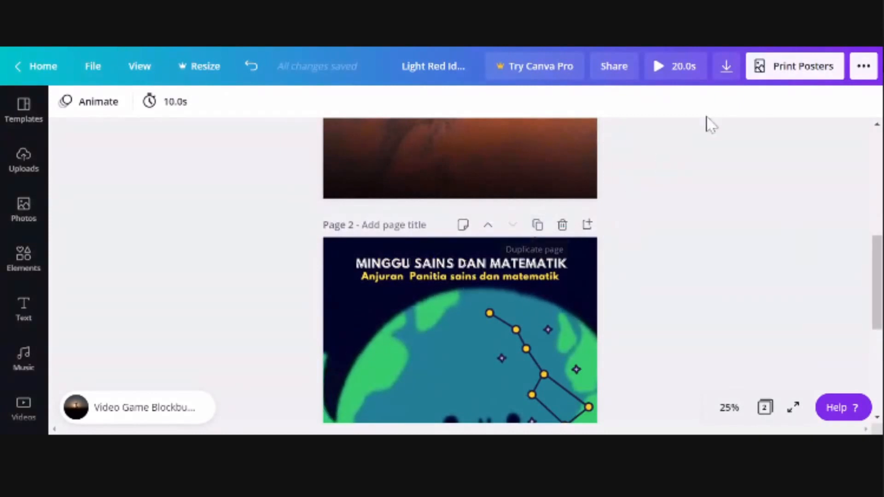
{"action": "left_click", "coordinate": [727, 68]}
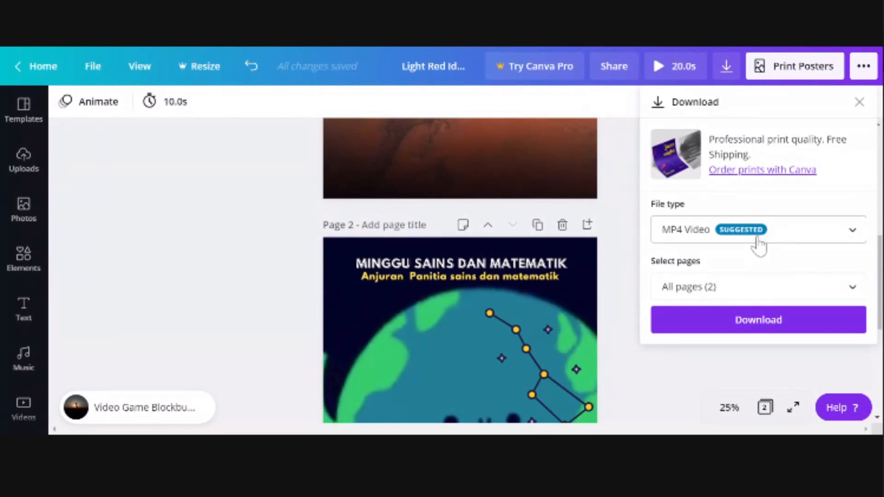
{"action": "left_click", "coordinate": [627, 251]}
Duplicate page 2 with the Earth graphic three times
{"action": "scroll", "coordinate": [746, 228], "scroll_direction": "up", "scroll_amount": 3}
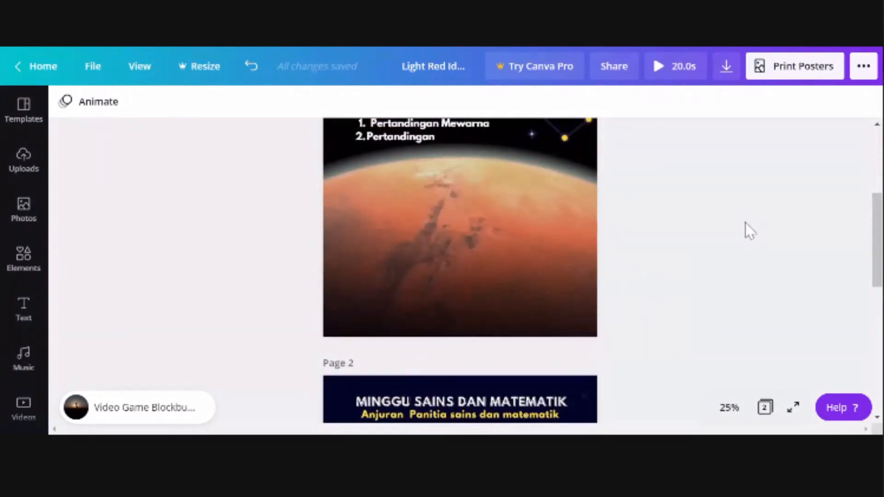
{"action": "scroll", "coordinate": [746, 228], "scroll_direction": "up", "scroll_amount": 3}
{"action": "scroll", "coordinate": [576, 227], "scroll_direction": "up", "scroll_amount": 1}
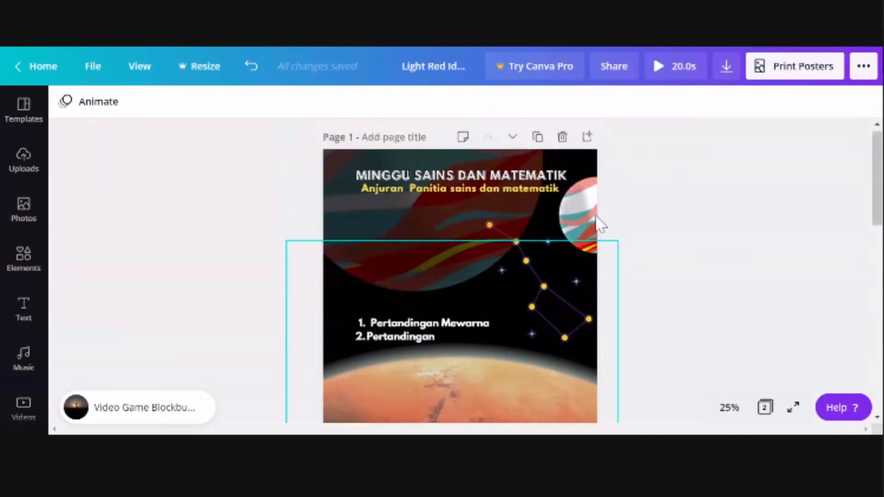
{"action": "scroll", "coordinate": [599, 224], "scroll_direction": "up", "scroll_amount": 1}
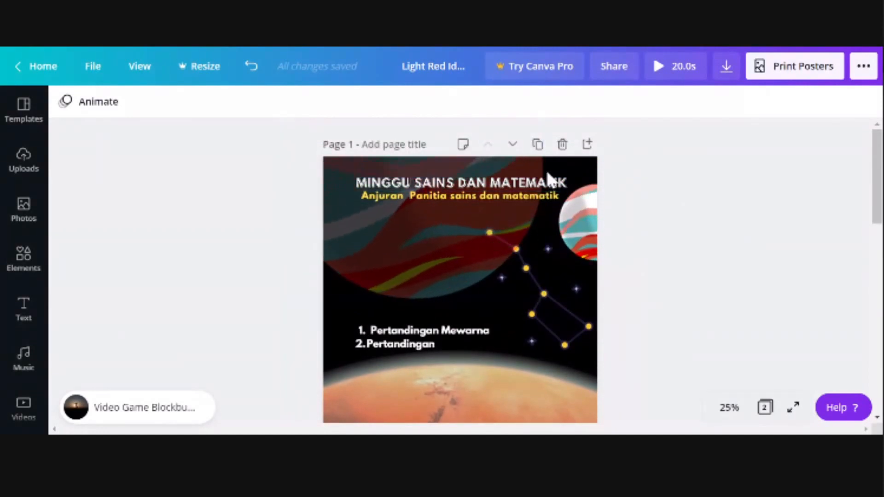
{"action": "scroll", "coordinate": [655, 276], "scroll_direction": "down", "scroll_amount": 8}
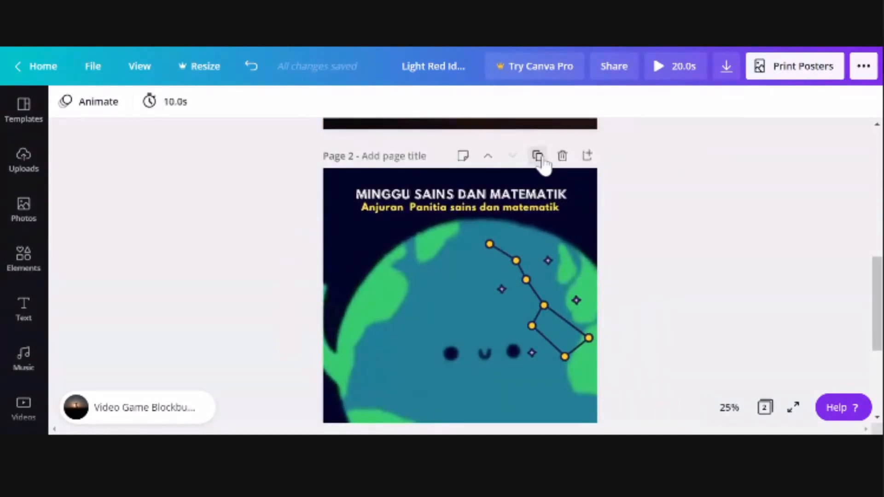
{"action": "left_click", "coordinate": [537, 156]}
{"action": "left_click", "coordinate": [537, 155]}
{"action": "left_click", "coordinate": [537, 155]}
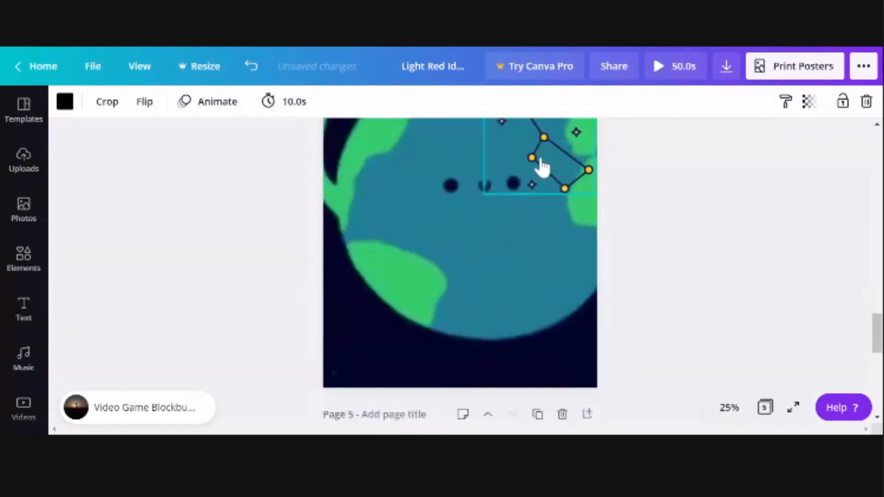
Look over the first two pages of the extended design and limit the download to page 2 only
{"action": "left_click_drag", "start_coordinate": [878, 376], "coordinate": [878, 149]}
{"action": "left_click", "coordinate": [722, 198]}
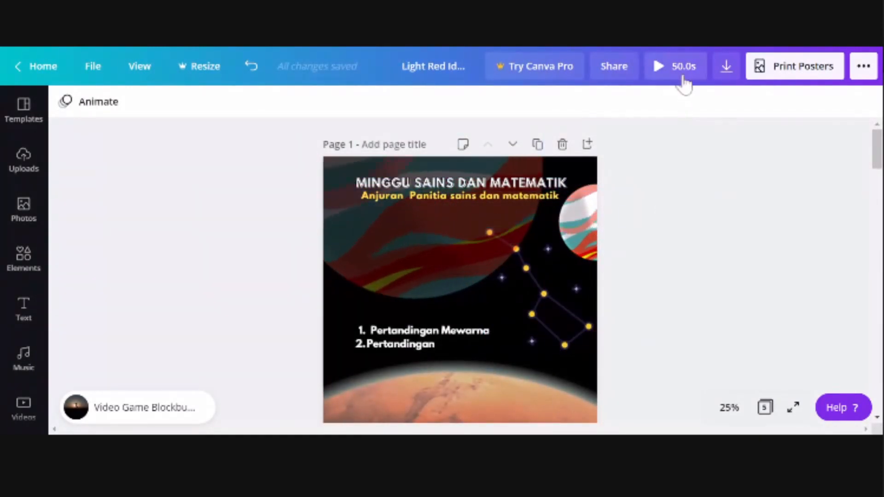
{"action": "scroll", "coordinate": [815, 241], "scroll_direction": "down", "scroll_amount": 5}
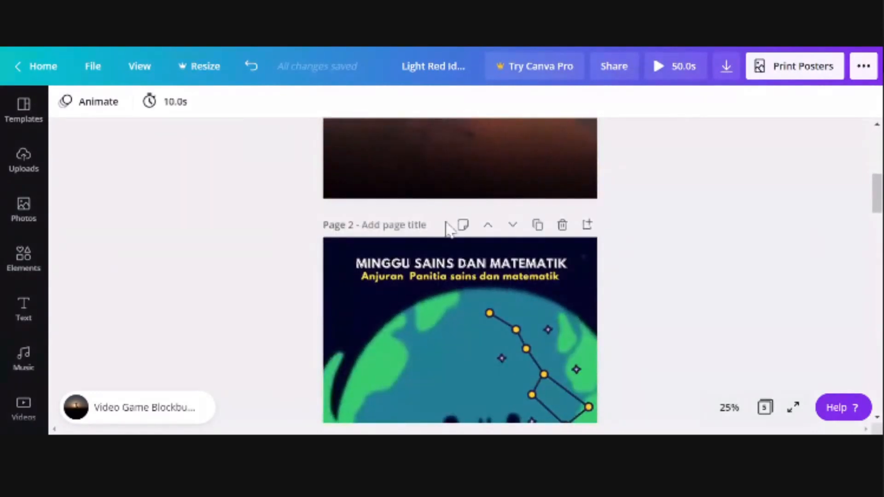
{"action": "scroll", "coordinate": [443, 222], "scroll_direction": "down", "scroll_amount": 3}
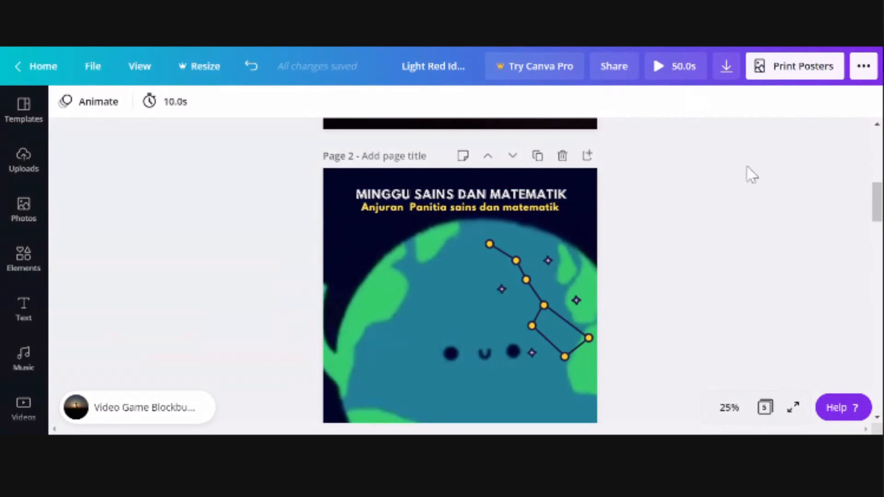
{"action": "left_click", "coordinate": [727, 68]}
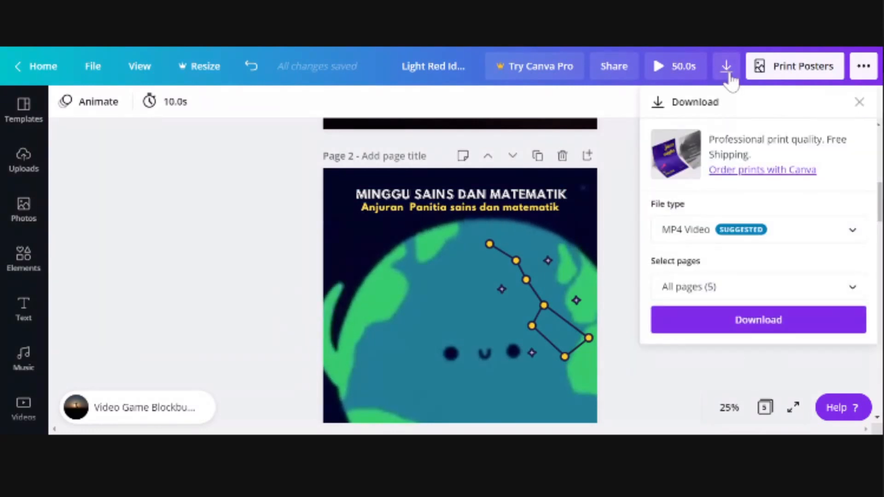
{"action": "left_click", "coordinate": [689, 295]}
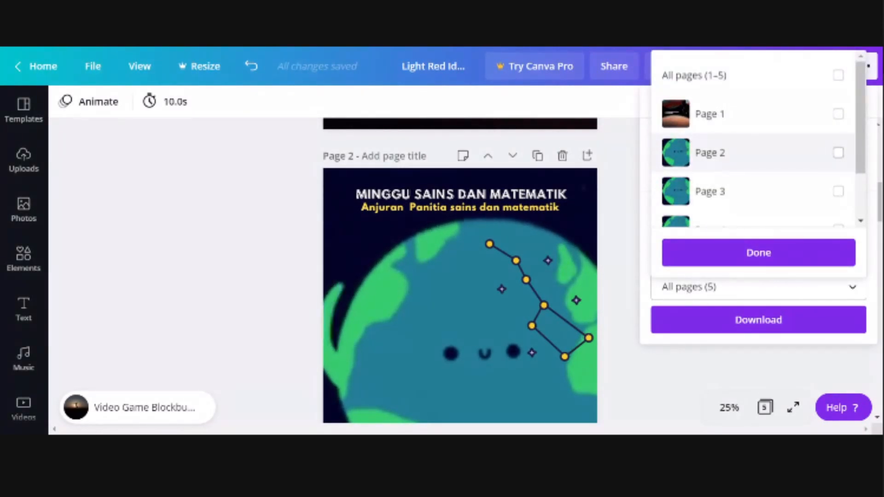
{"action": "left_click", "coordinate": [838, 153]}
{"action": "left_click", "coordinate": [786, 257]}
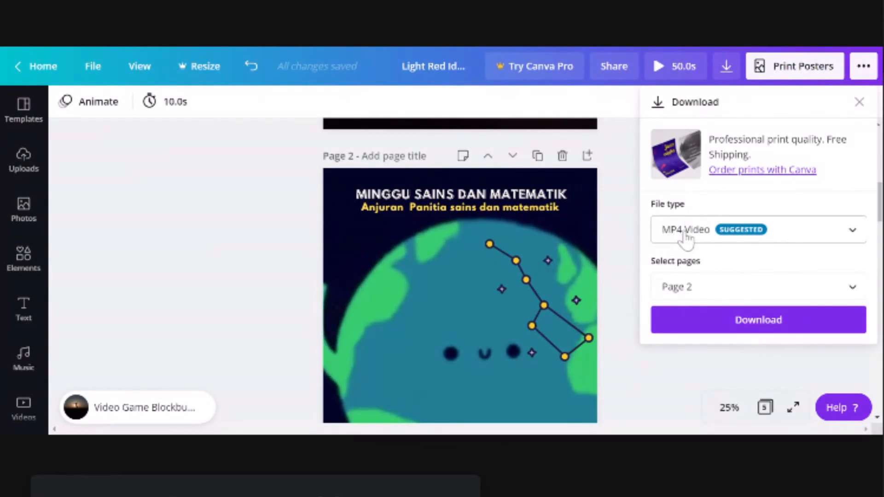
Look through the available download formats and set the file type to JPG
{"action": "left_click", "coordinate": [809, 235]}
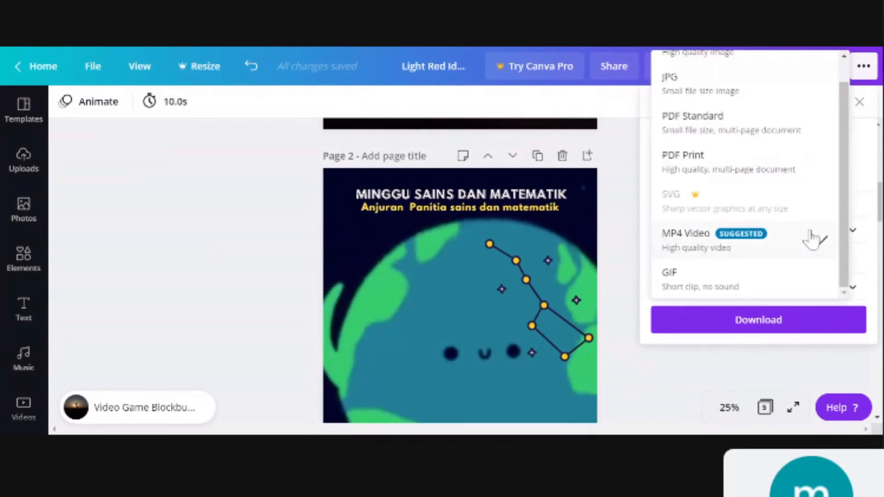
{"action": "left_click_drag", "start_coordinate": [848, 189], "coordinate": [849, 166]}
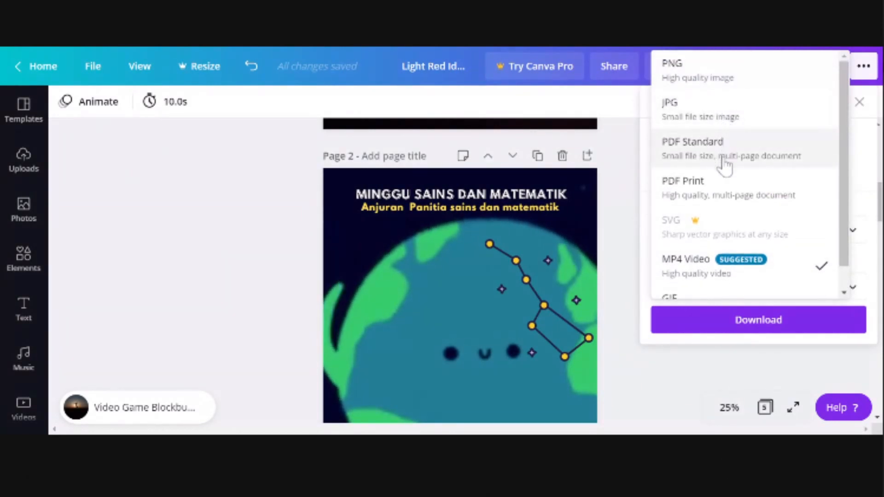
{"action": "left_click", "coordinate": [716, 120]}
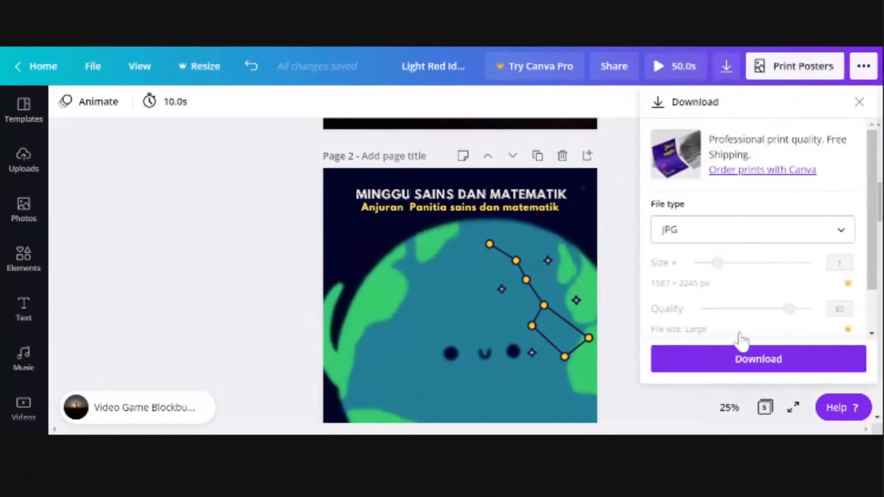
Download page 2 as a JPG and close the print offer
{"action": "left_click", "coordinate": [727, 364]}
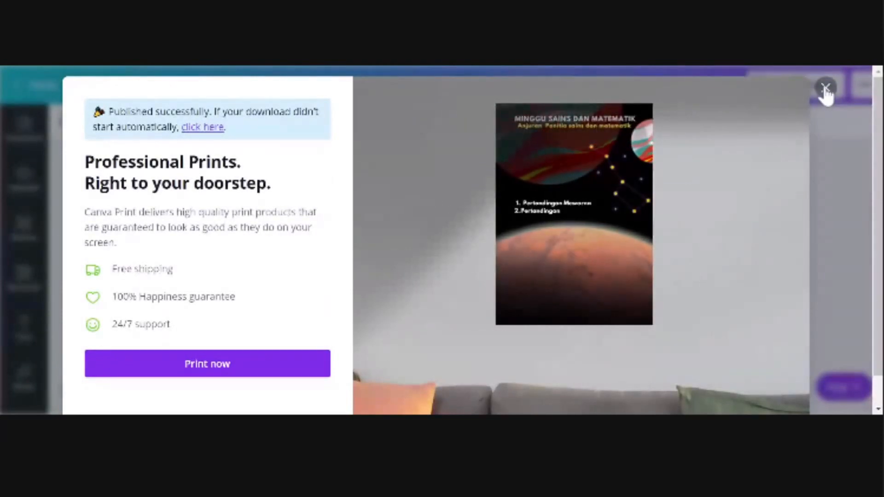
{"action": "left_click", "coordinate": [830, 72]}
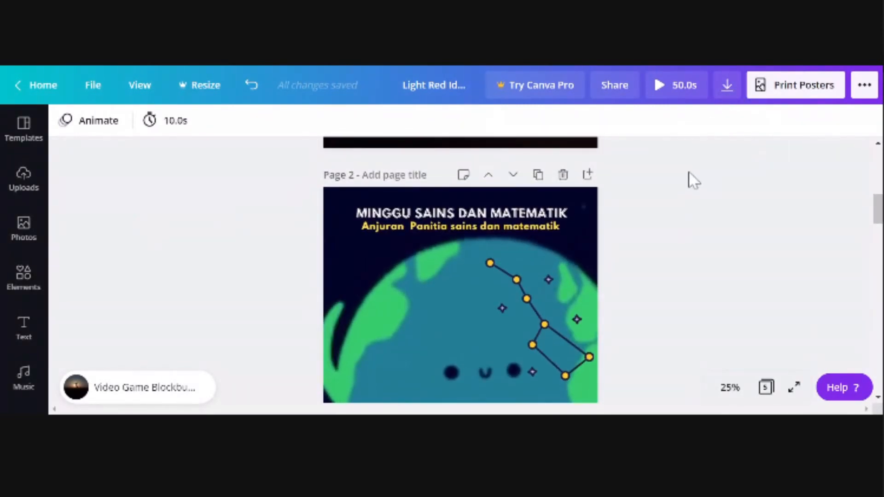
Download only page 2 as an MP4 video and close the print offer
{"action": "left_click", "coordinate": [732, 92]}
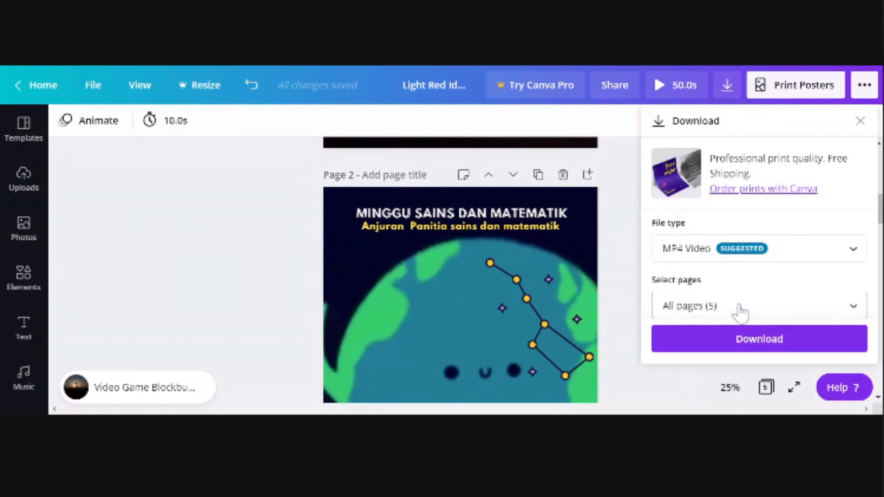
{"action": "left_click", "coordinate": [741, 308]}
{"action": "left_click", "coordinate": [839, 172]}
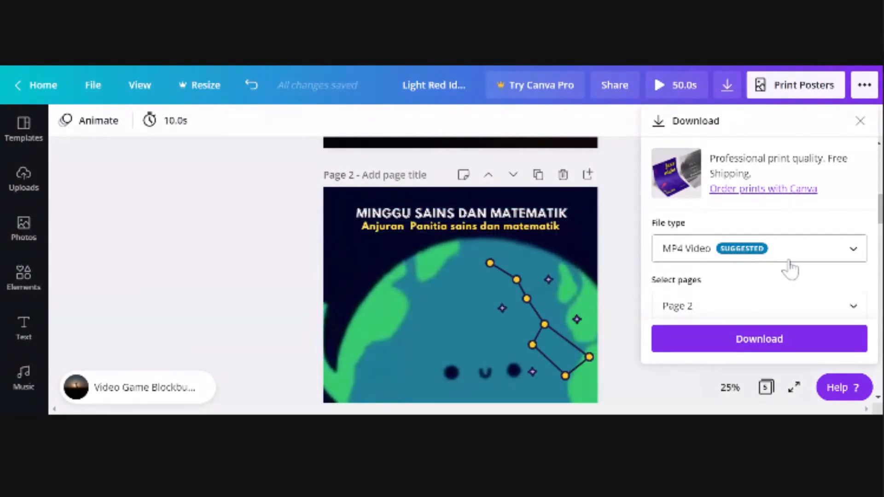
{"action": "left_click", "coordinate": [740, 353]}
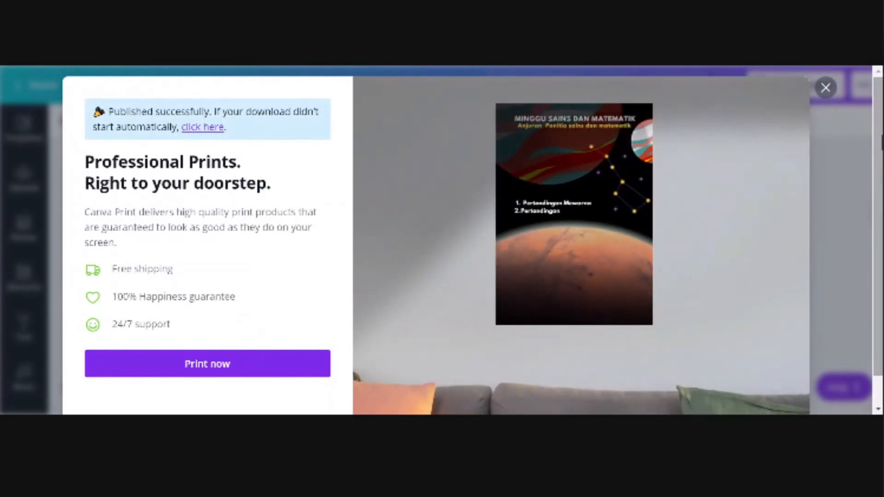
{"action": "left_click", "coordinate": [827, 88]}
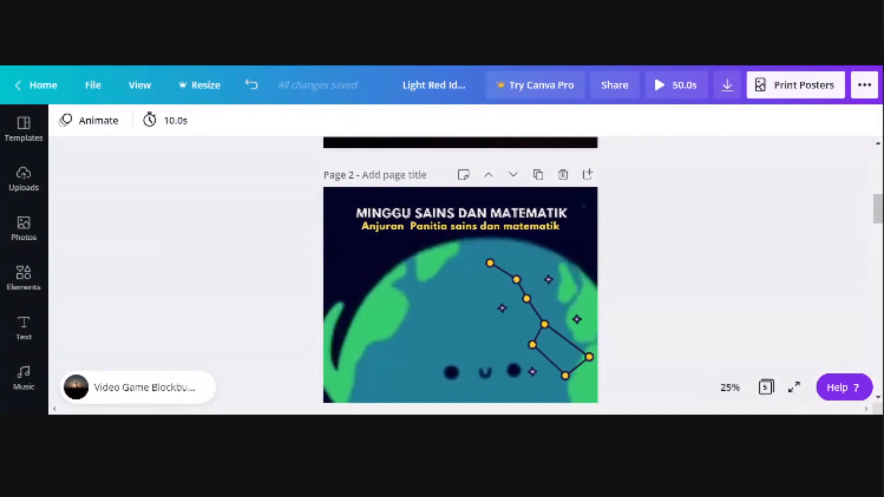
Shift the played section of the background music to near the end of the track, preview it and pause playback
{"action": "scroll", "coordinate": [649, 278], "scroll_direction": "down", "scroll_amount": 5}
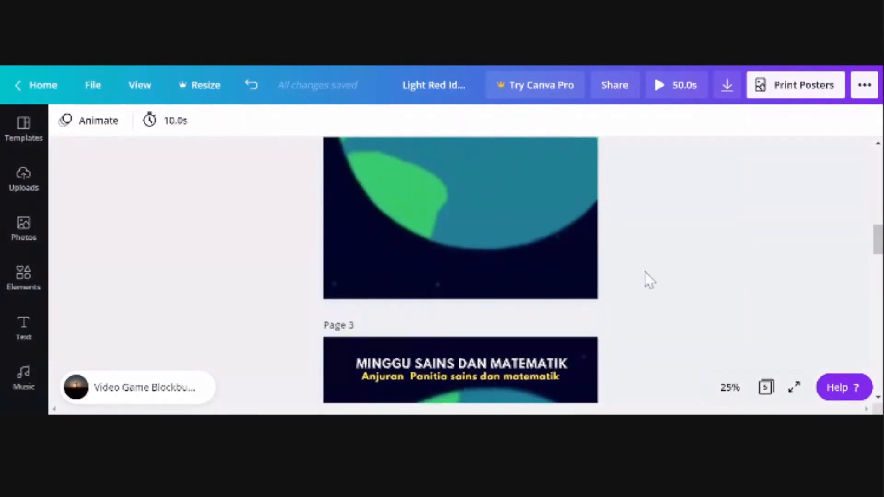
{"action": "scroll", "coordinate": [684, 280], "scroll_direction": "up", "scroll_amount": 8}
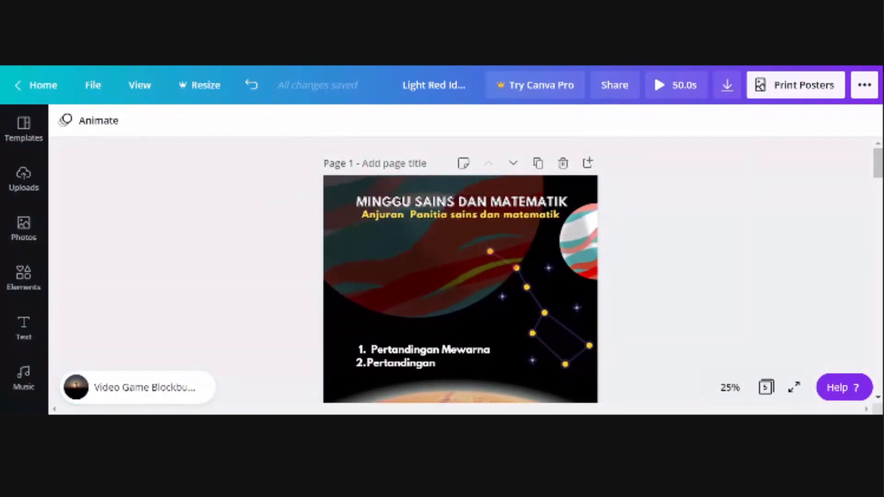
{"action": "left_click", "coordinate": [125, 389]}
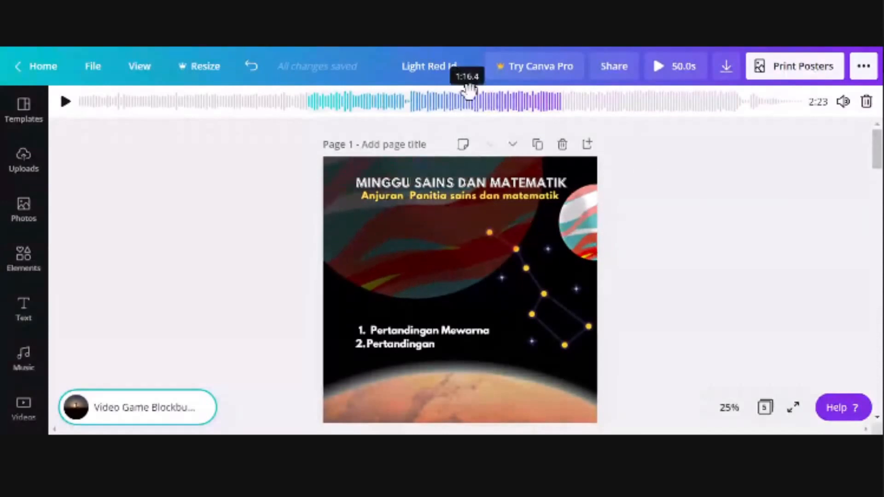
{"action": "left_click_drag", "start_coordinate": [438, 106], "coordinate": [485, 103]}
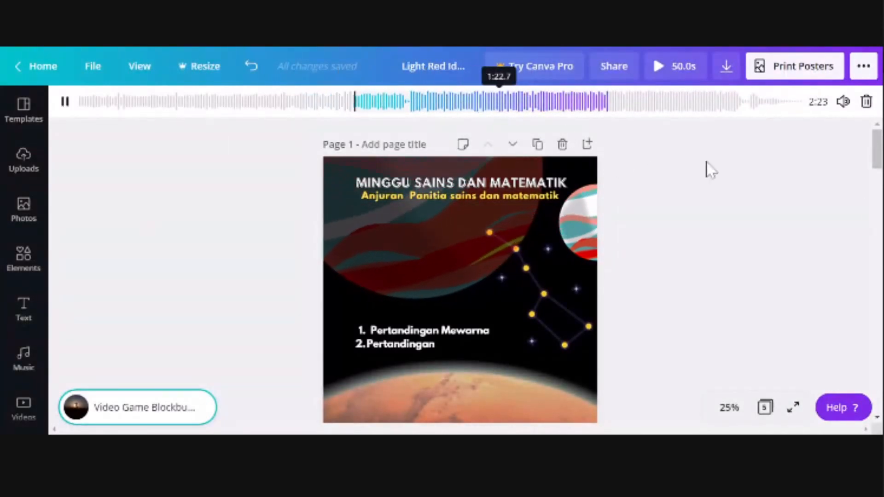
{"action": "left_click", "coordinate": [65, 102]}
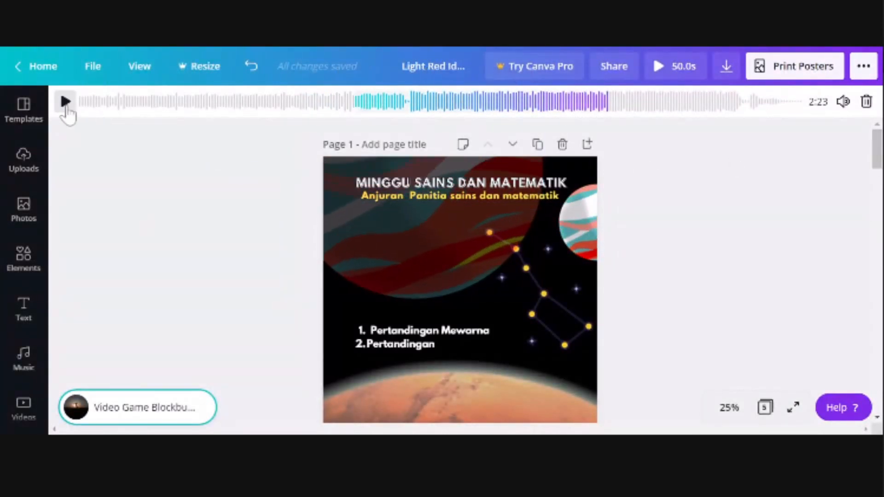
{"action": "mouse_move", "coordinate": [877, 150]}
{"action": "left_mouse_down"}
{"action": "mouse_move", "coordinate": [875, 400]}
{"action": "mouse_move", "coordinate": [876, 138]}
{"action": "left_mouse_up"}
{"action": "left_click_drag", "start_coordinate": [405, 101], "coordinate": [614, 108]}
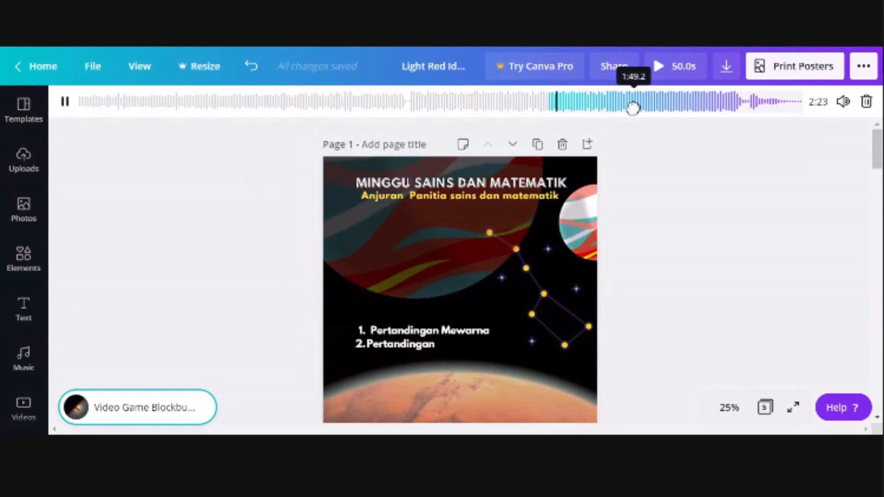
{"action": "left_click_drag", "start_coordinate": [633, 108], "coordinate": [612, 109]}
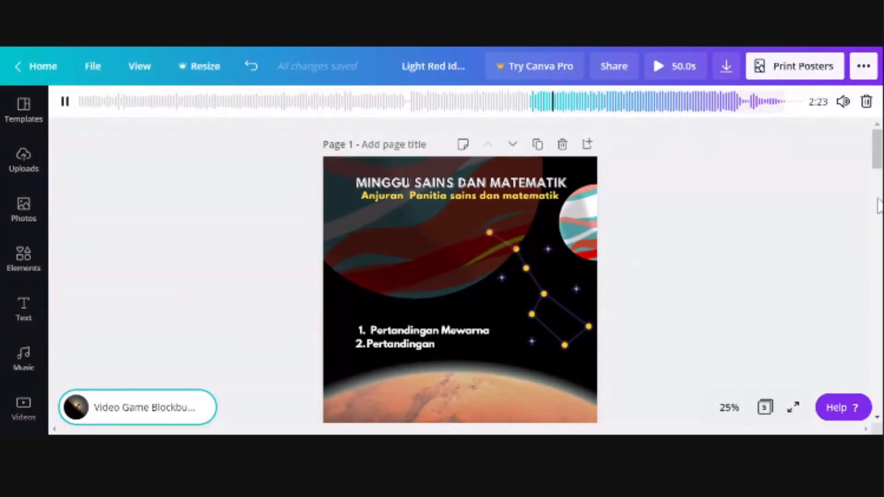
{"action": "scroll", "coordinate": [720, 247], "scroll_direction": "down", "scroll_amount": 15}
{"action": "scroll", "coordinate": [721, 238], "scroll_direction": "up", "scroll_amount": 15}
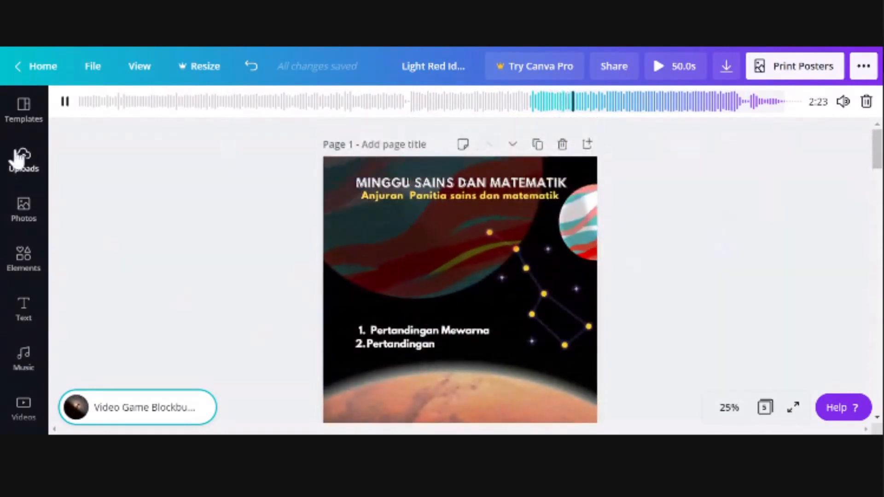
{"action": "left_click", "coordinate": [64, 101]}
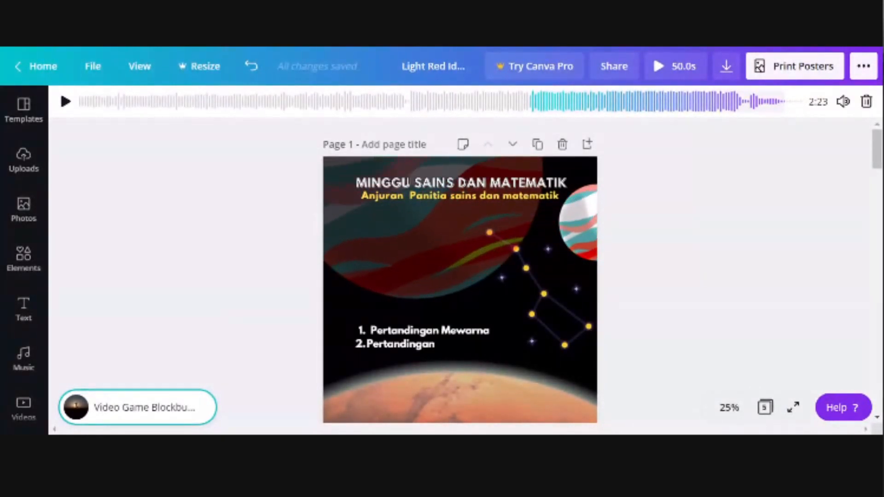
Look over the poster's first pages, view what the Resize feature offers and close the subscription offer
{"action": "scroll", "coordinate": [692, 208], "scroll_direction": "down", "scroll_amount": 9}
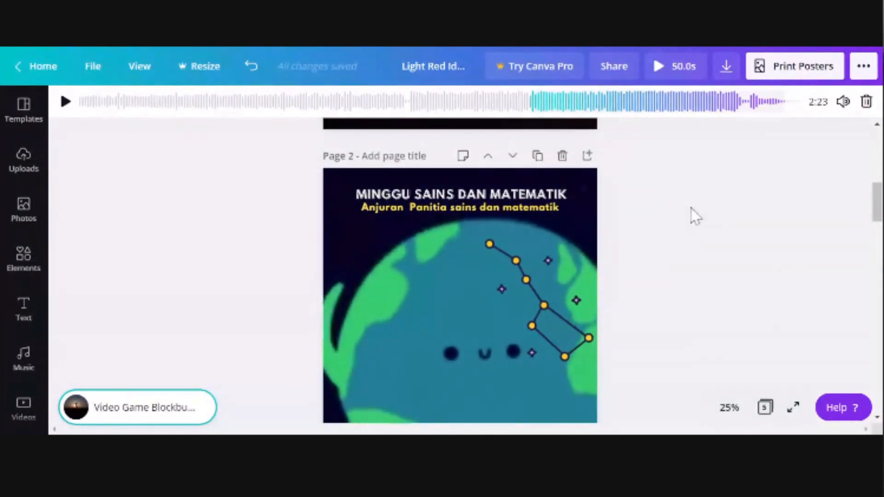
{"action": "scroll", "coordinate": [692, 208], "scroll_direction": "up", "scroll_amount": 8}
{"action": "scroll", "coordinate": [692, 208], "scroll_direction": "down", "scroll_amount": 11}
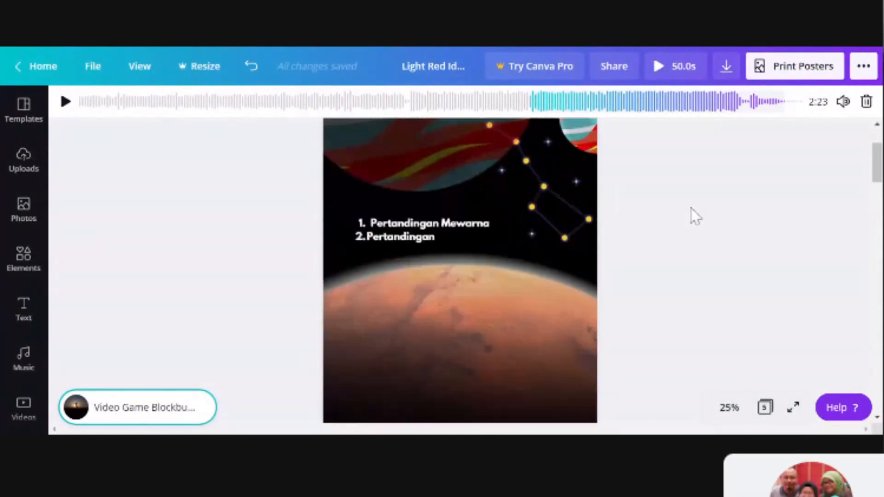
{"action": "scroll", "coordinate": [691, 208], "scroll_direction": "down", "scroll_amount": 1}
{"action": "left_click_drag", "start_coordinate": [880, 233], "coordinate": [881, 153]}
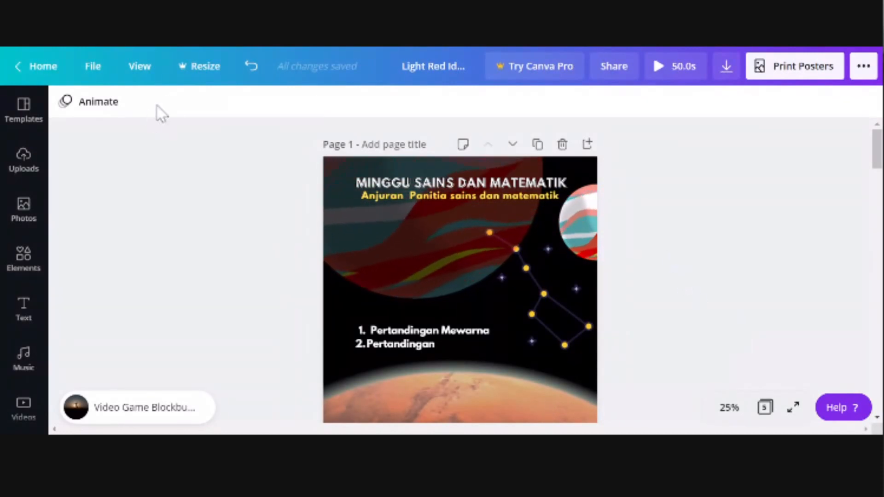
{"action": "left_click", "coordinate": [206, 68]}
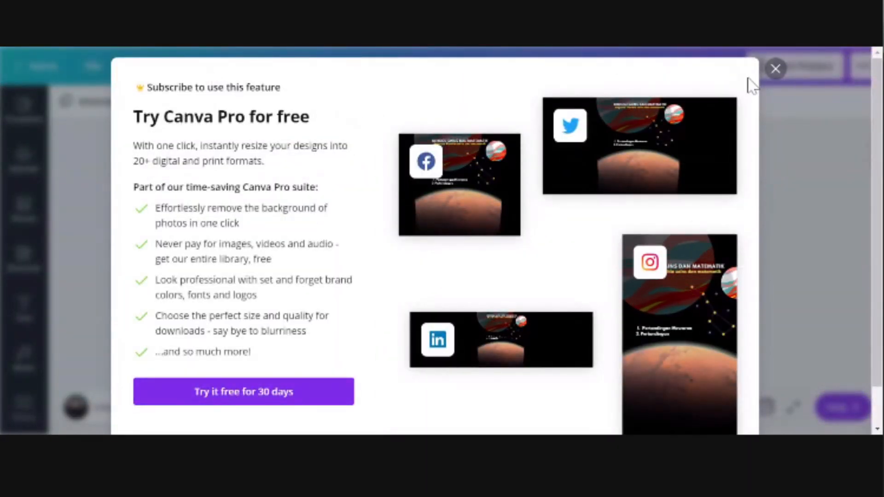
{"action": "left_click", "coordinate": [776, 71]}
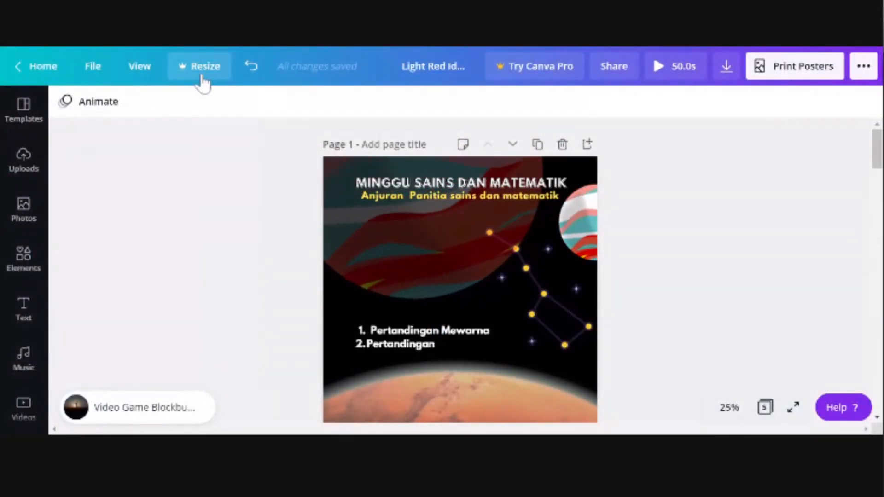
{"action": "mouse_move", "coordinate": [879, 156]}
{"action": "left_mouse_down"}
{"action": "mouse_move", "coordinate": [878, 224]}
{"action": "mouse_move", "coordinate": [879, 155]}
{"action": "left_mouse_up"}
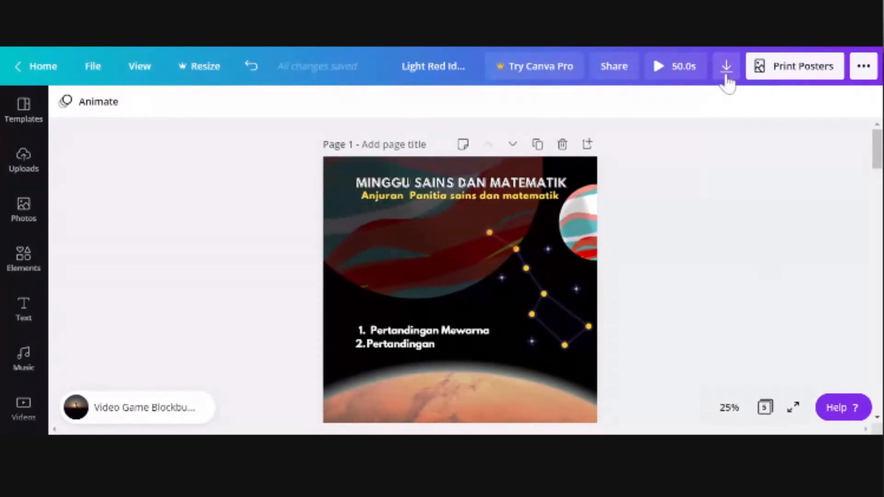
Download all five pages as an MP4 video and close the print offer
{"action": "left_click", "coordinate": [726, 69]}
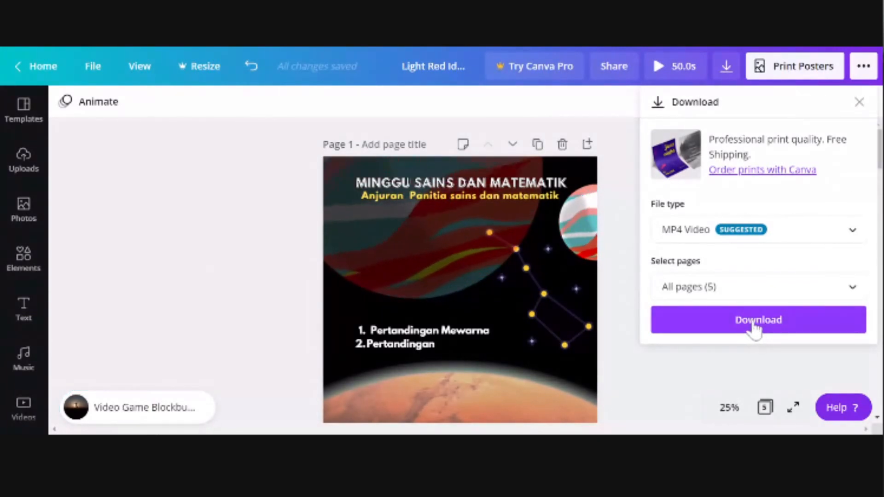
{"action": "left_click", "coordinate": [718, 237]}
{"action": "left_click", "coordinate": [719, 239]}
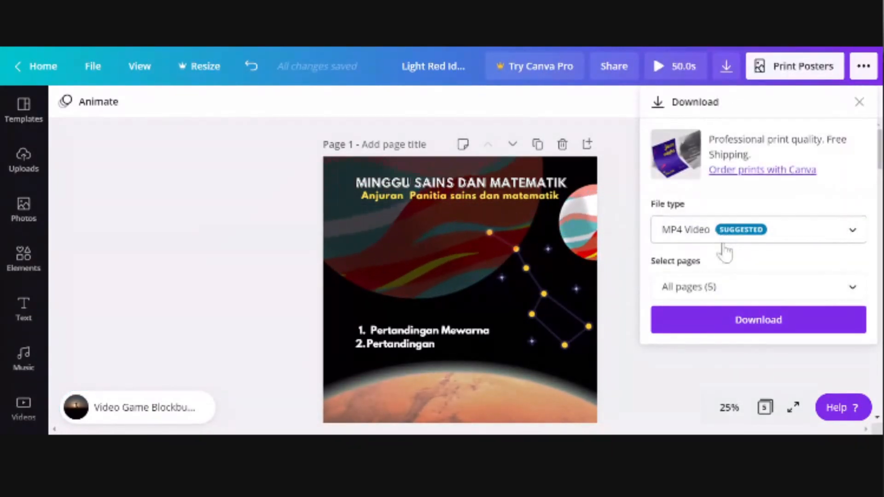
{"action": "left_click", "coordinate": [759, 323]}
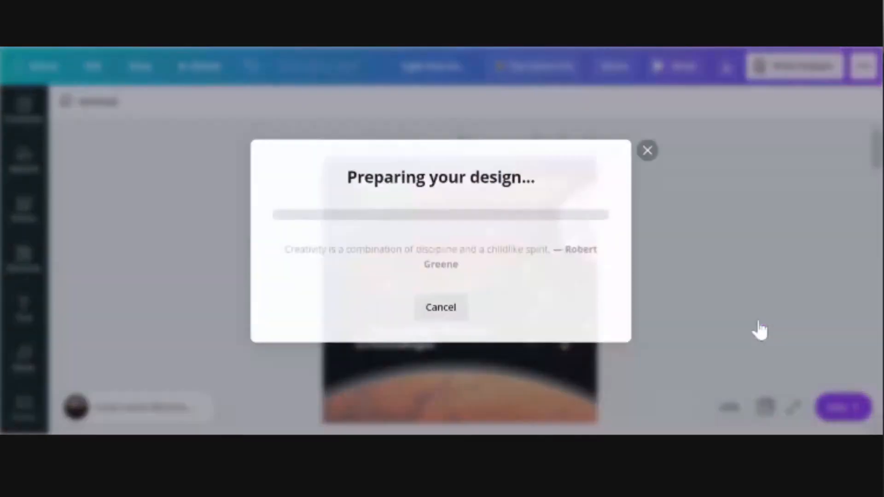
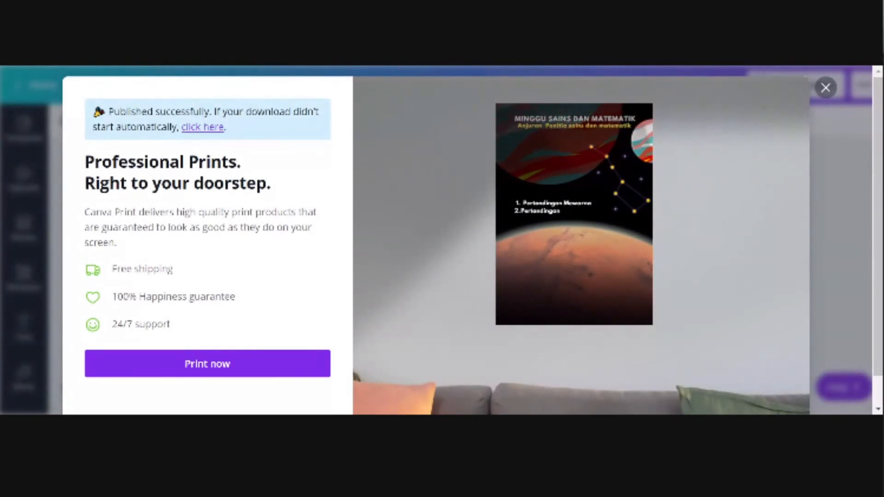
{"action": "left_click", "coordinate": [826, 89]}
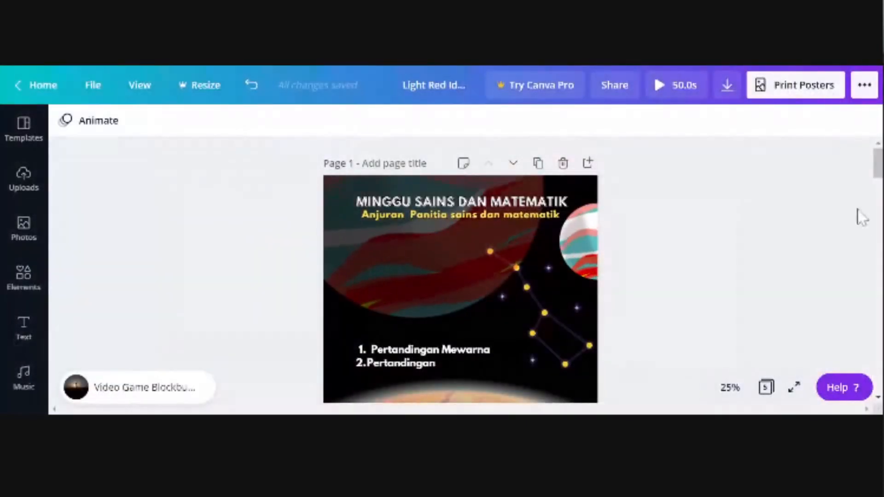
{"action": "scroll", "coordinate": [766, 250], "scroll_direction": "down", "scroll_amount": 5}
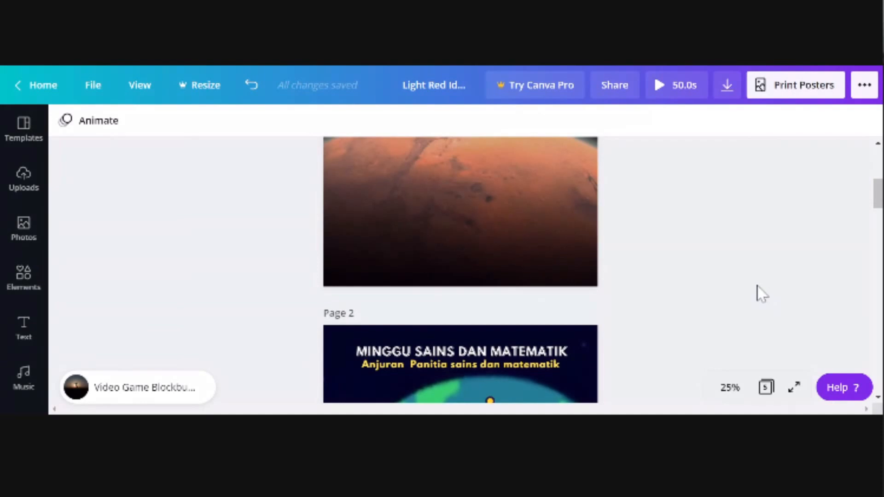
{"action": "scroll", "coordinate": [756, 292], "scroll_direction": "down", "scroll_amount": 4}
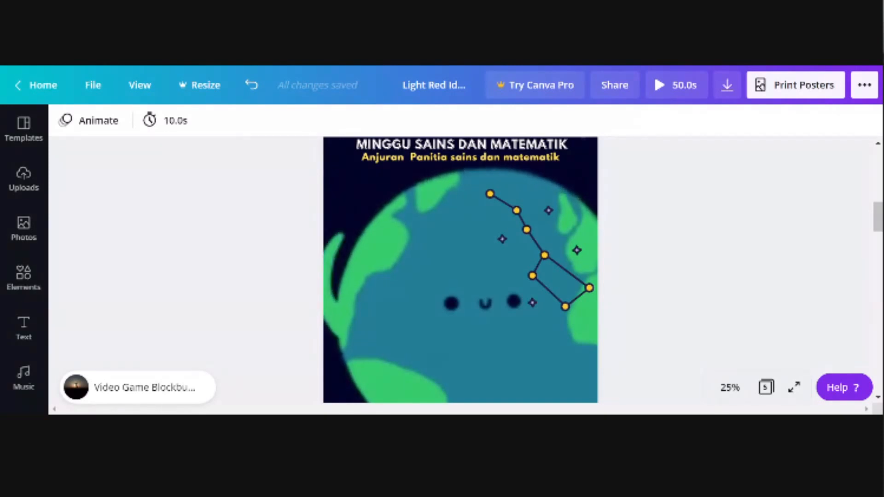
{"action": "left_click", "coordinate": [448, 494]}
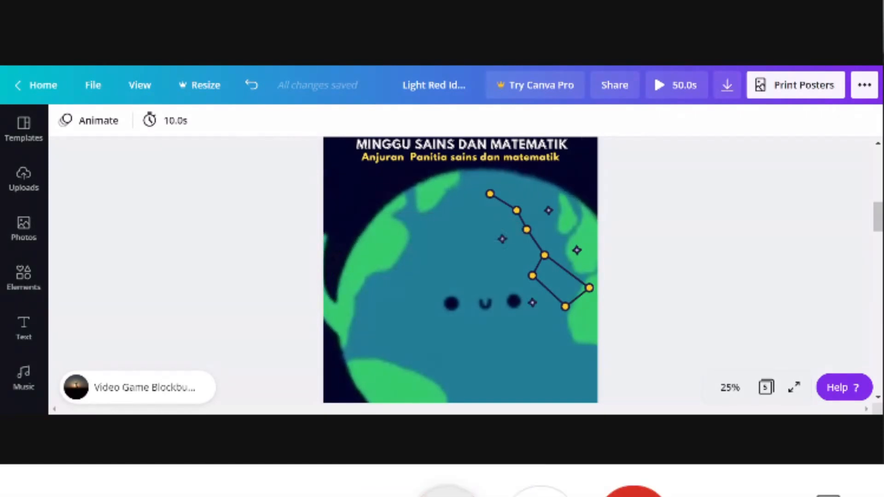
{"action": "left_click", "coordinate": [448, 494]}
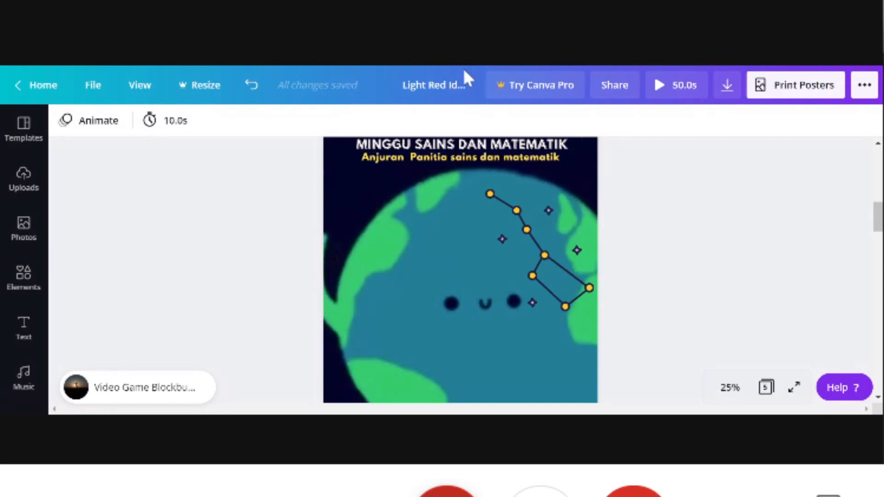
Rename the design as "Minggu Sains dan Matematik"
{"action": "left_click", "coordinate": [458, 85]}
{"action": "left_click_drag", "start_coordinate": [468, 85], "coordinate": [399, 85]}
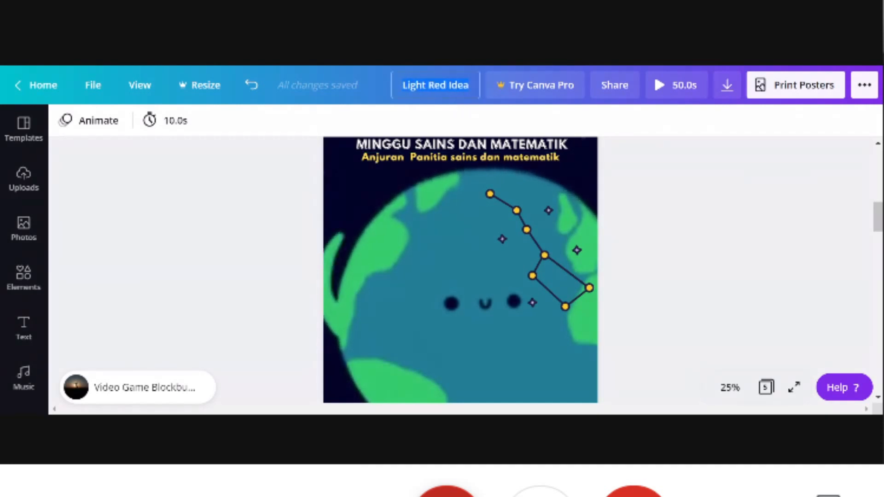
{"action": "key", "text": "BackSpace"}
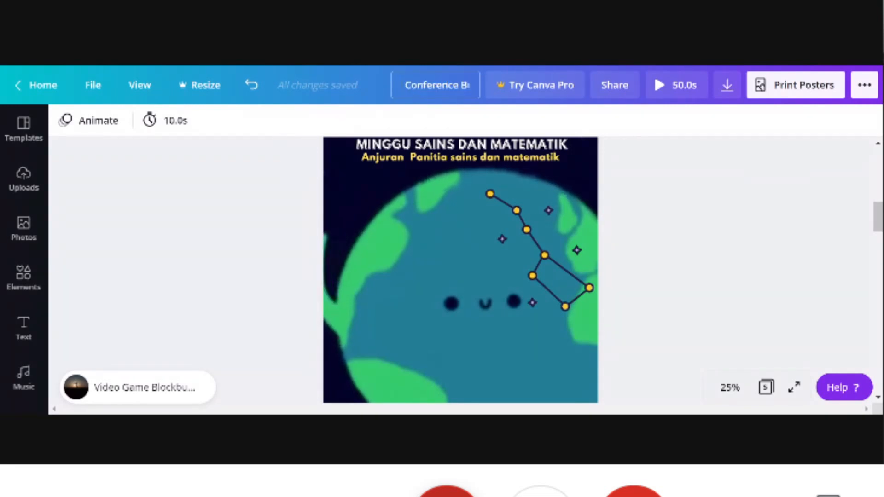
{"action": "left_click_drag", "start_coordinate": [404, 85], "coordinate": [479, 84]}
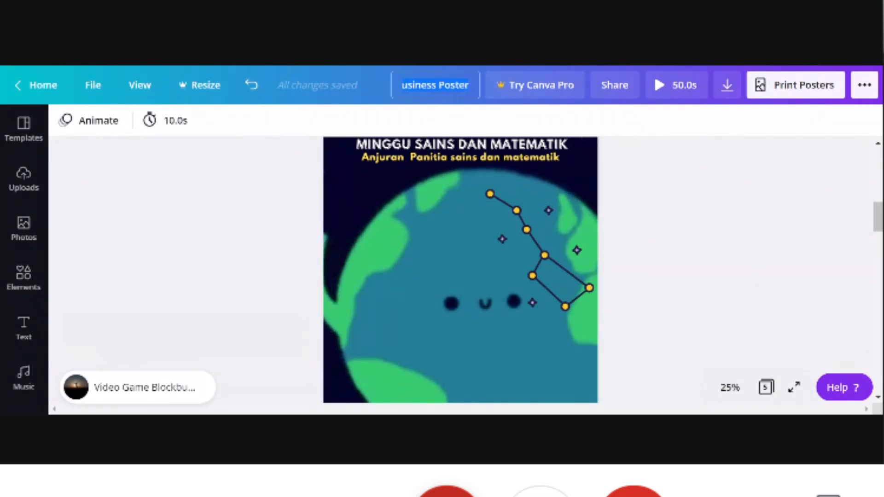
{"action": "key", "text": "BackSpace"}
{"action": "type", "text": "M"}
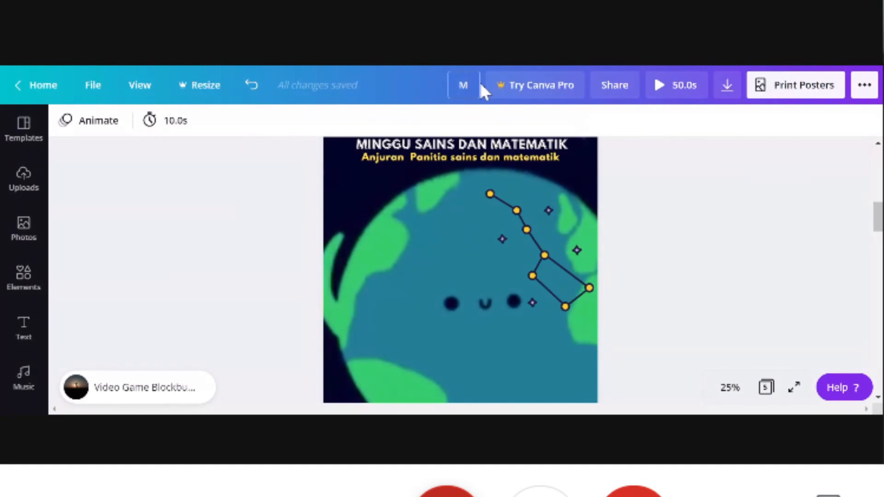
{"action": "type", "text": "inggu Sains dan MAa"}
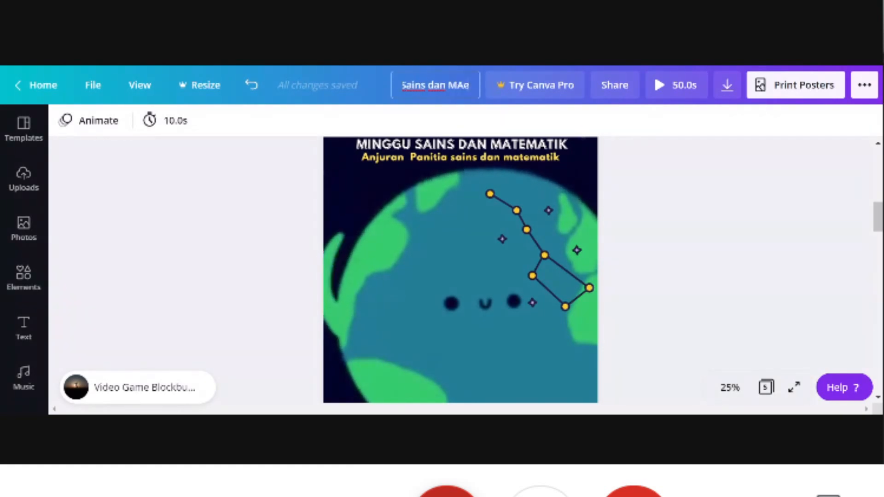
{"action": "key", "text": "BackSpace"}
{"action": "type", "text": "atematik"}
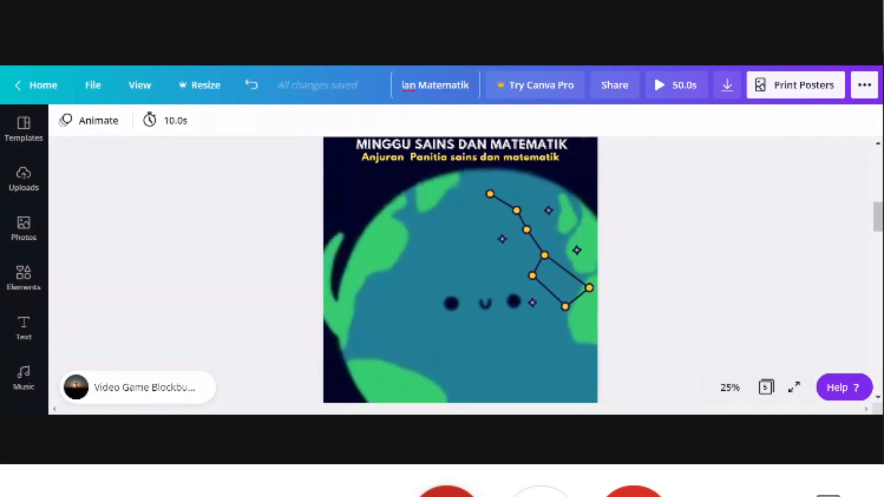
{"action": "left_click", "coordinate": [716, 249]}
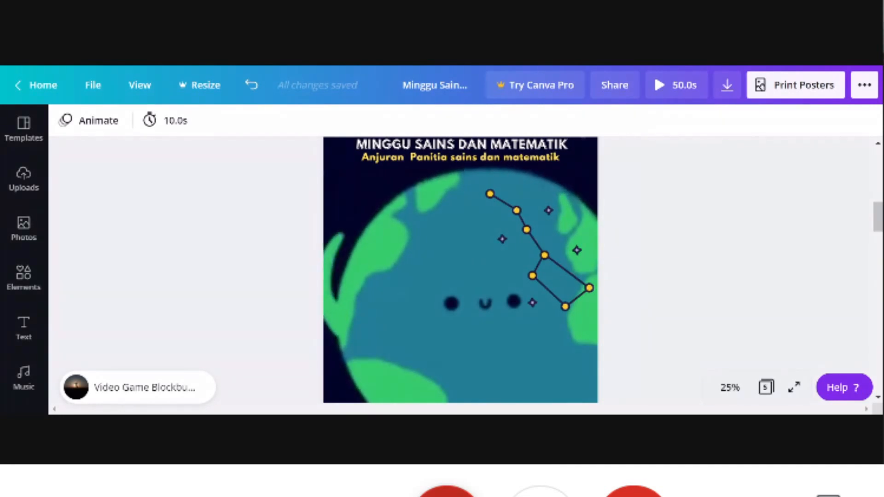
Look over the poster's pages from the first page downward to check the finished design
{"action": "left_click_drag", "start_coordinate": [878, 215], "coordinate": [878, 189]}
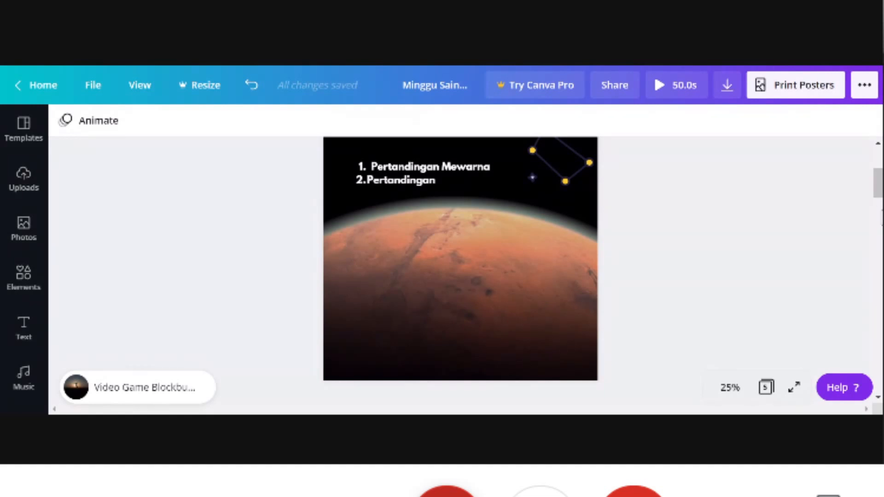
{"action": "left_click_drag", "start_coordinate": [880, 181], "coordinate": [880, 160]}
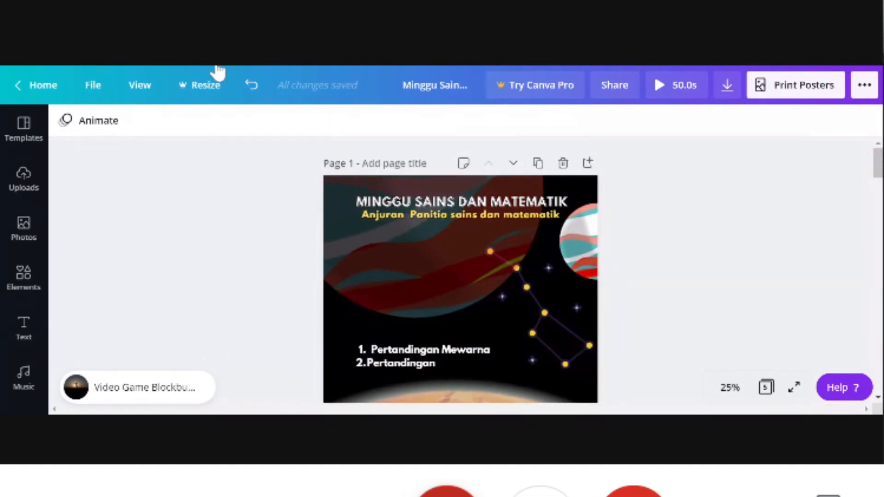
{"action": "mouse_move", "coordinate": [878, 161]}
{"action": "left_mouse_down"}
{"action": "mouse_move", "coordinate": [878, 375]}
{"action": "mouse_move", "coordinate": [878, 161]}
{"action": "left_mouse_up"}
{"action": "scroll", "coordinate": [773, 259], "scroll_direction": "down", "scroll_amount": 7}
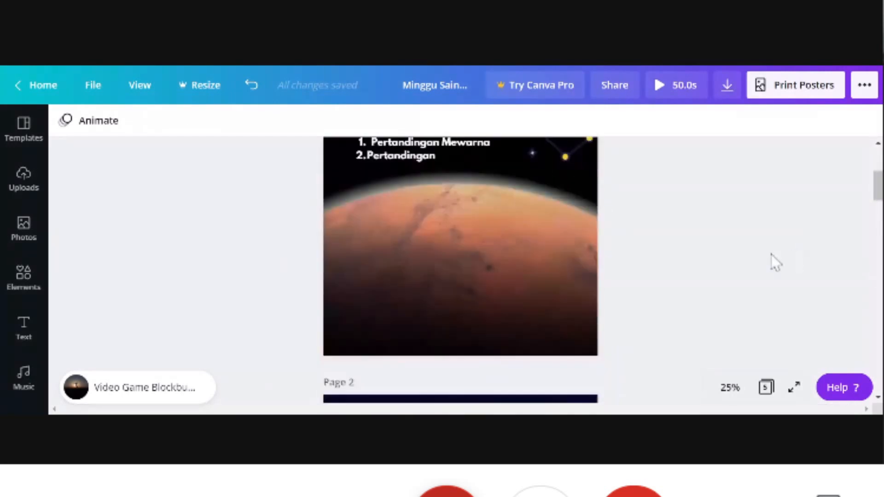
{"action": "scroll", "coordinate": [774, 260], "scroll_direction": "up", "scroll_amount": 7}
{"action": "scroll", "coordinate": [772, 255], "scroll_direction": "down", "scroll_amount": 4}
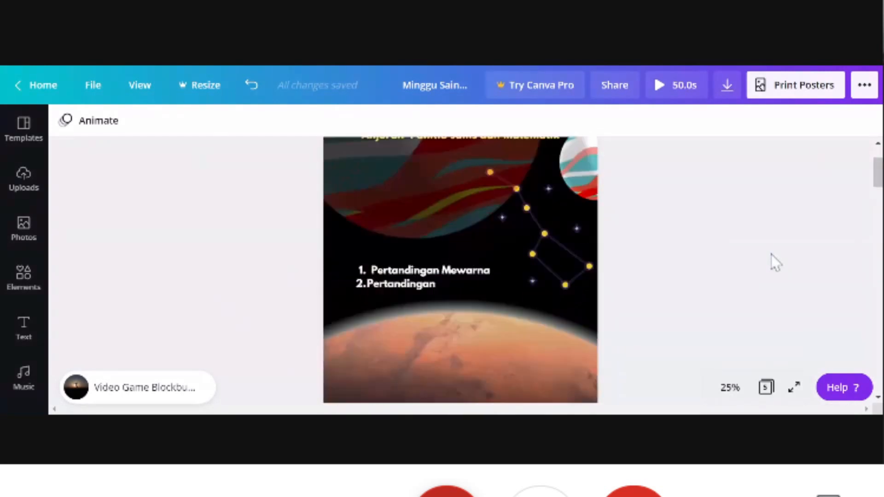
{"action": "scroll", "coordinate": [772, 254], "scroll_direction": "up", "scroll_amount": 4}
{"action": "scroll", "coordinate": [772, 254], "scroll_direction": "down", "scroll_amount": 15}
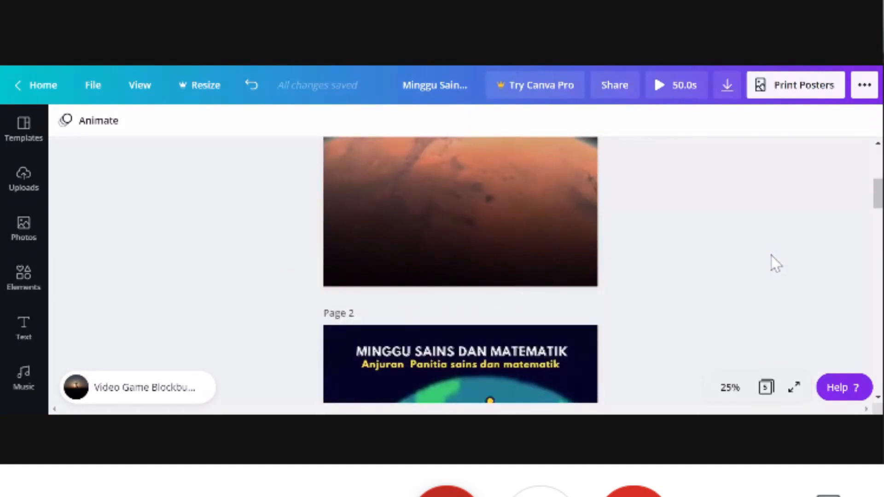
{"action": "scroll", "coordinate": [772, 256], "scroll_direction": "down", "scroll_amount": 7}
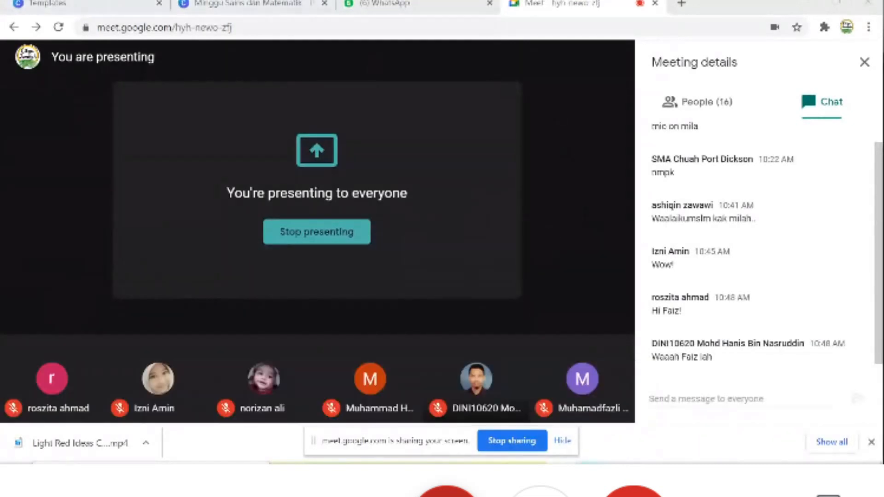
Switch to the Downloads folder in File Explorer and play the MP4 "Light Red Ideas Conference Business Poster (1)"
{"action": "mouse_move", "coordinate": [390, 473]}
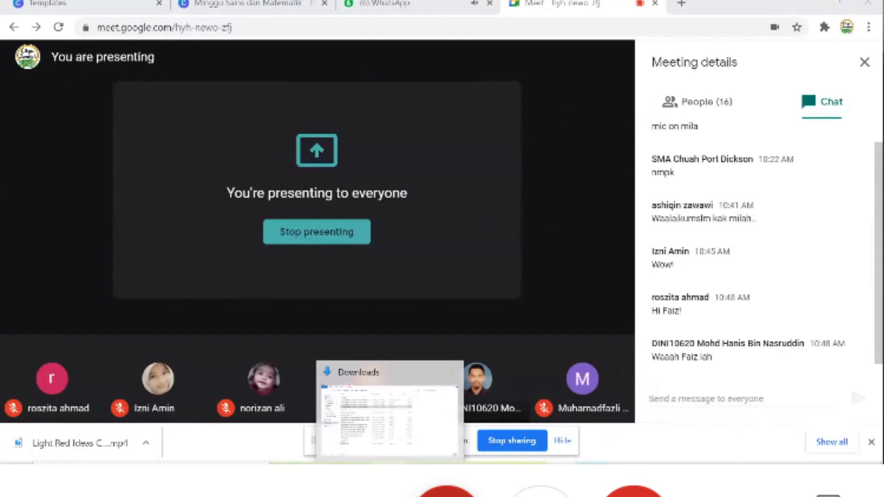
{"action": "left_click", "coordinate": [390, 415]}
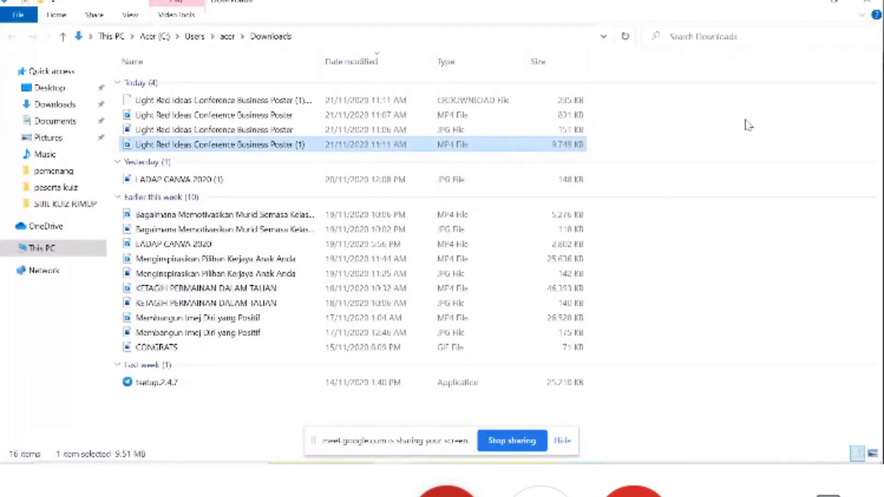
{"action": "left_click", "coordinate": [233, 145]}
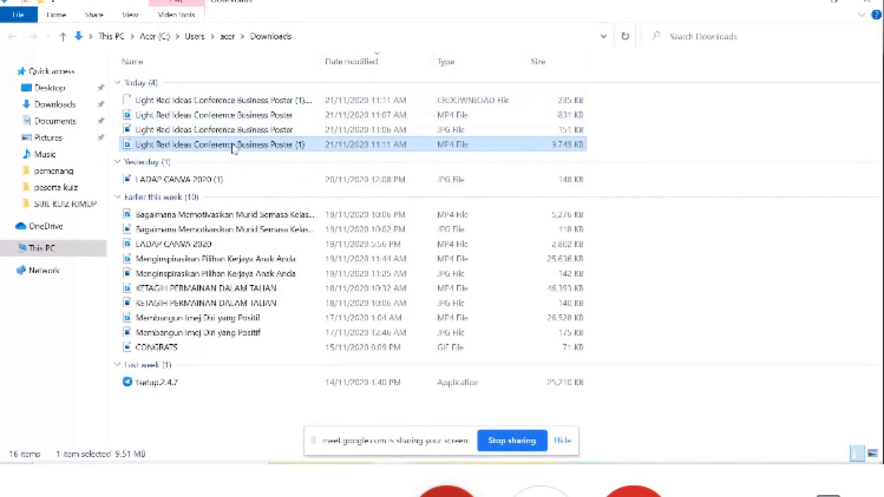
{"action": "left_click", "coordinate": [130, 147]}
{"action": "double_click", "coordinate": [130, 147]}
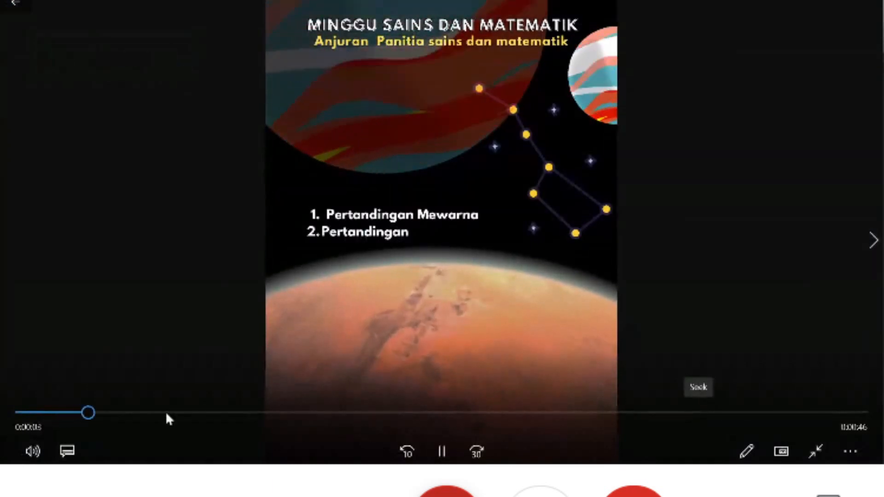
Skip through the five-page poster video towards its end, pause it and close the video player
{"action": "left_click", "coordinate": [468, 413]}
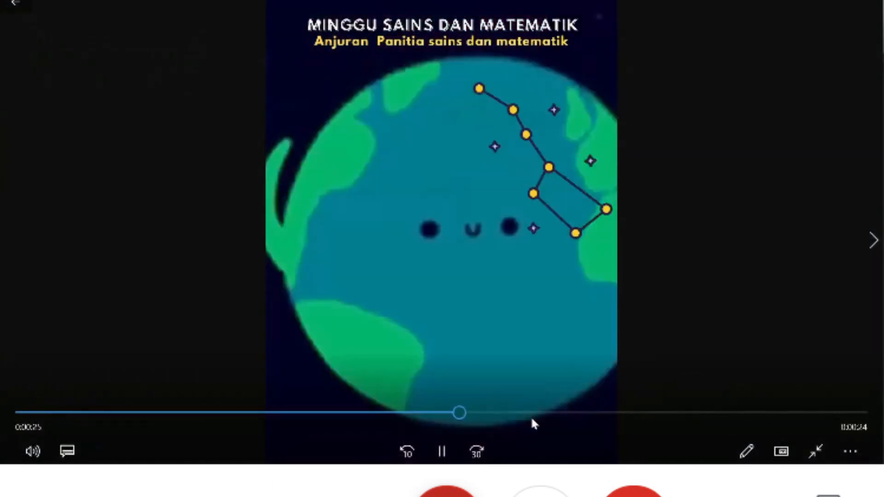
{"action": "left_click", "coordinate": [592, 413]}
{"action": "left_click", "coordinate": [639, 413]}
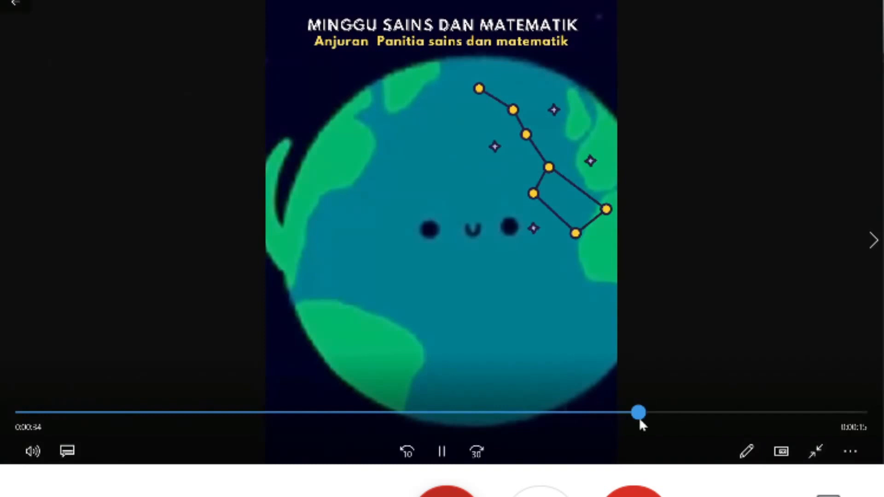
{"action": "left_click", "coordinate": [724, 416]}
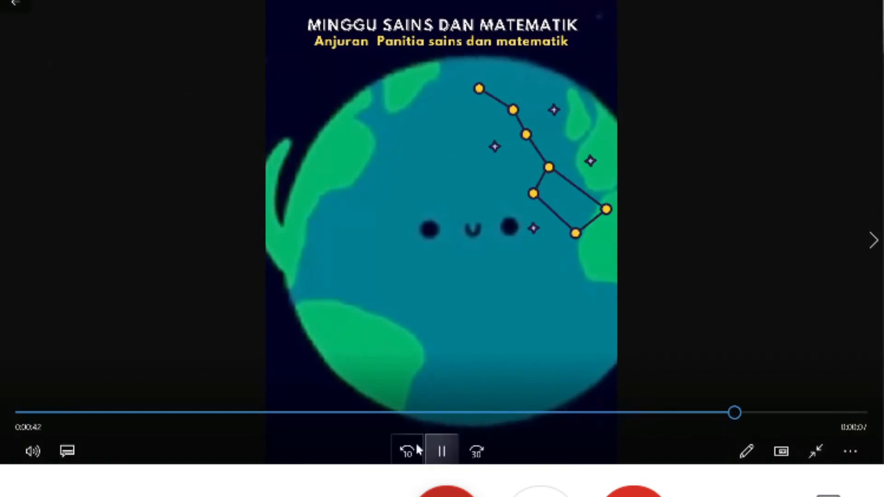
{"action": "left_click", "coordinate": [445, 454]}
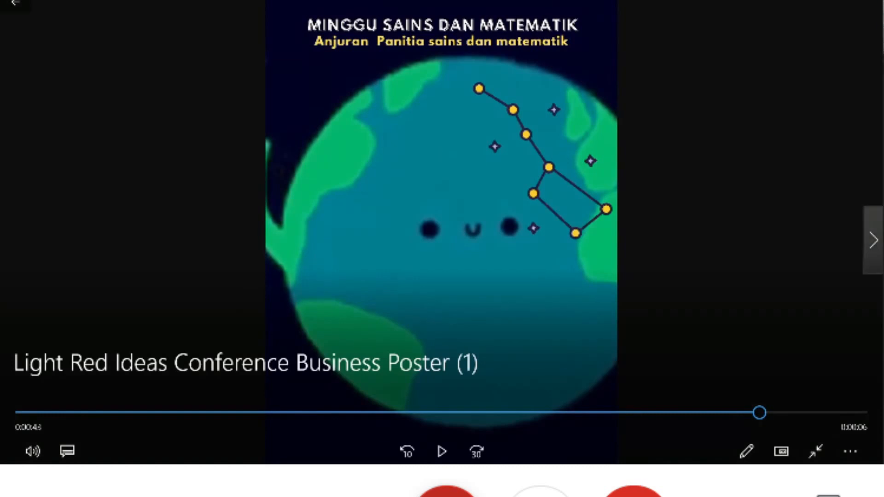
{"action": "left_click", "coordinate": [842, 412]}
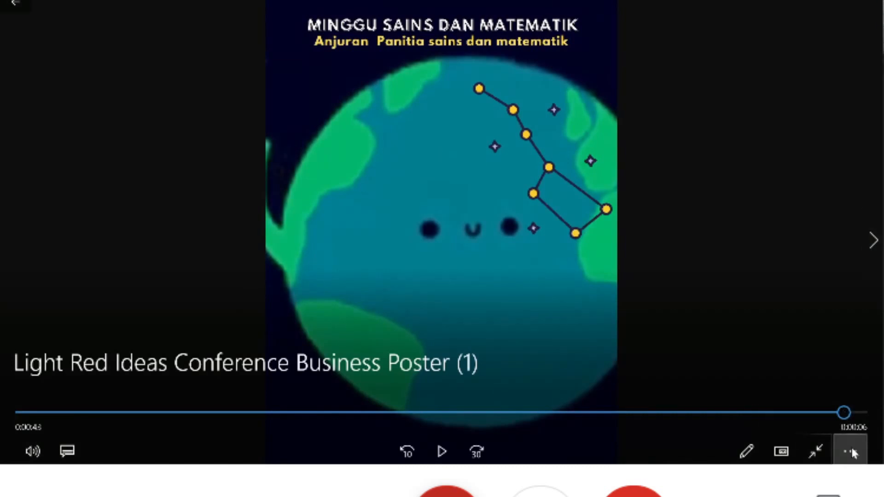
{"action": "left_click", "coordinate": [16, 6]}
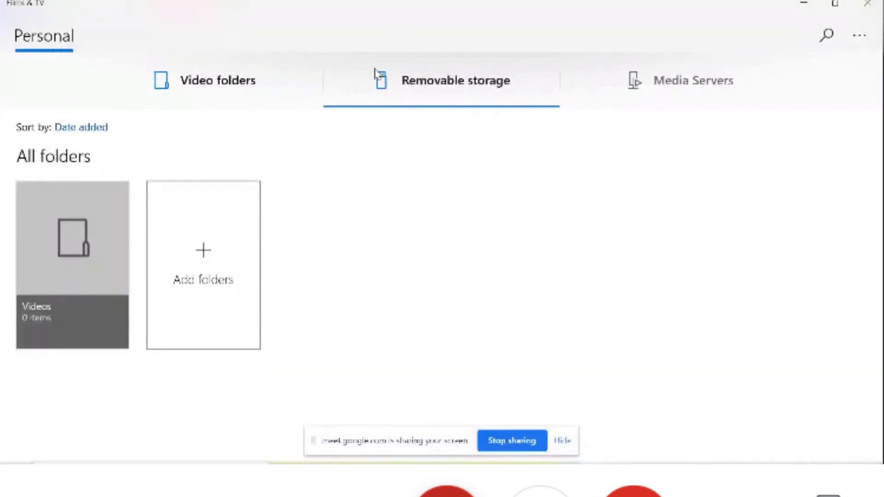
{"action": "left_click", "coordinate": [875, 4]}
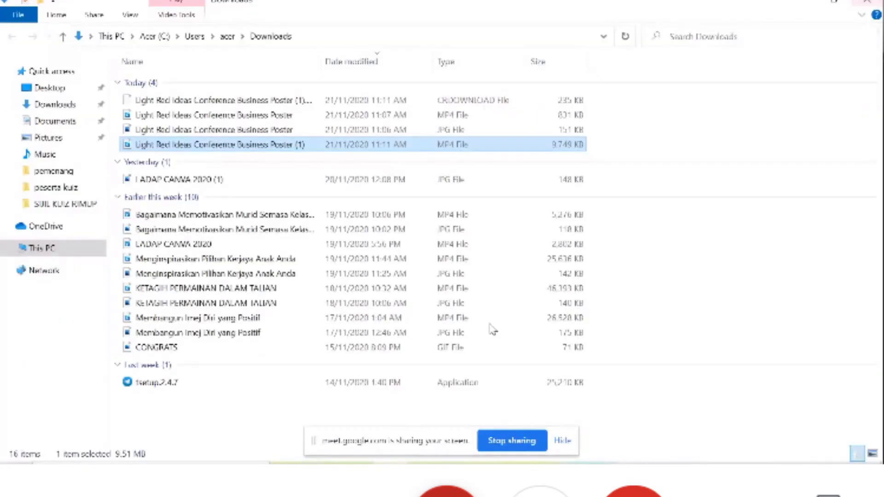
Play and pause the single-page MP4 "Light Red Ideas Conference Business Poster", view the JPG of the same name and close both viewers
{"action": "double_click", "coordinate": [186, 115]}
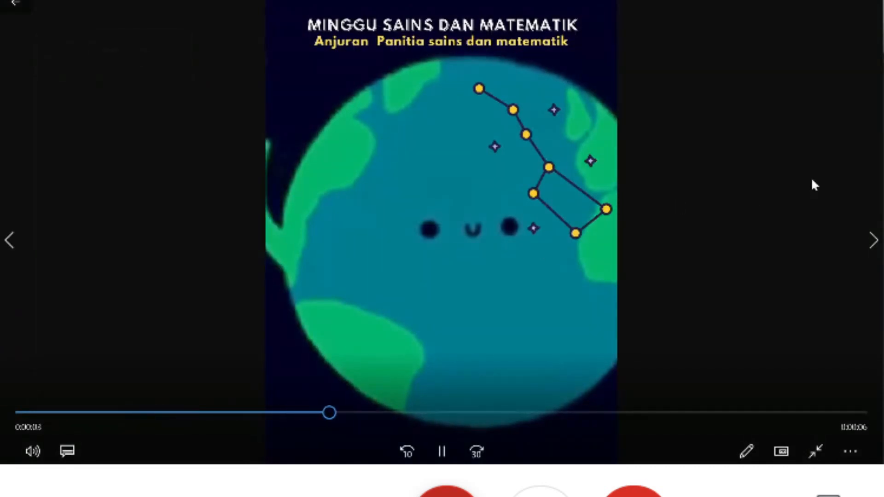
{"action": "left_click", "coordinate": [443, 452]}
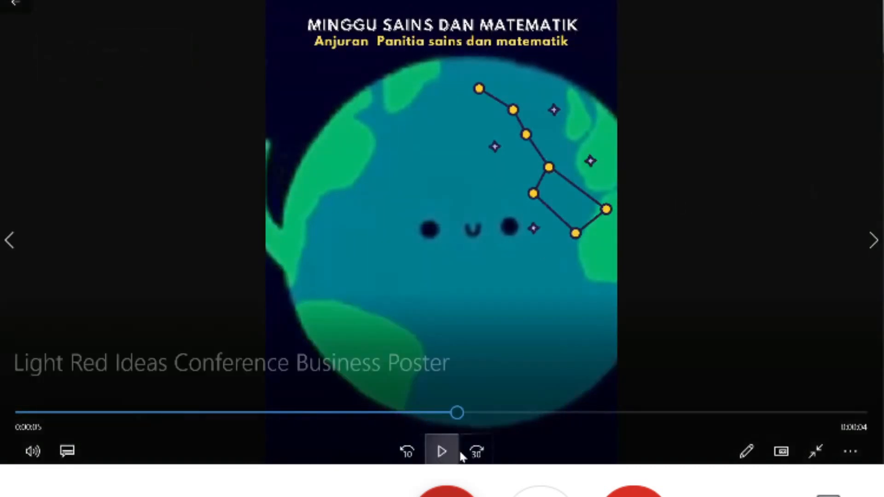
{"action": "left_click", "coordinate": [13, 4]}
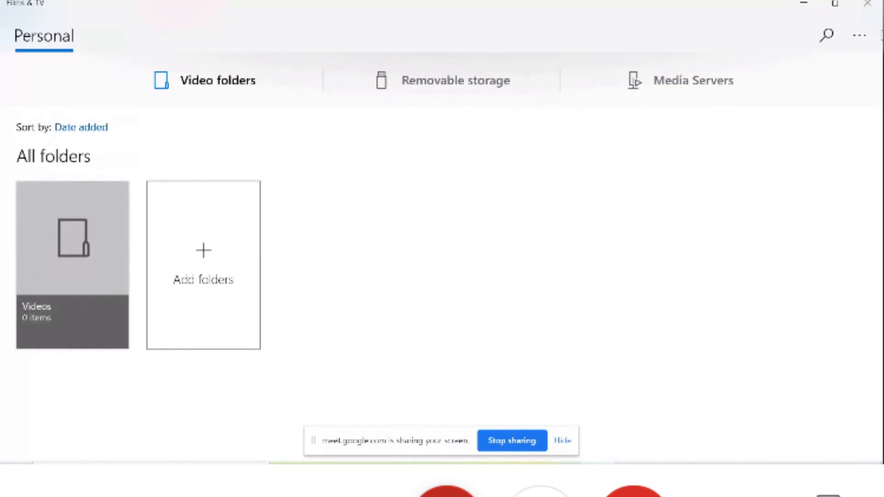
{"action": "left_click", "coordinate": [868, 3]}
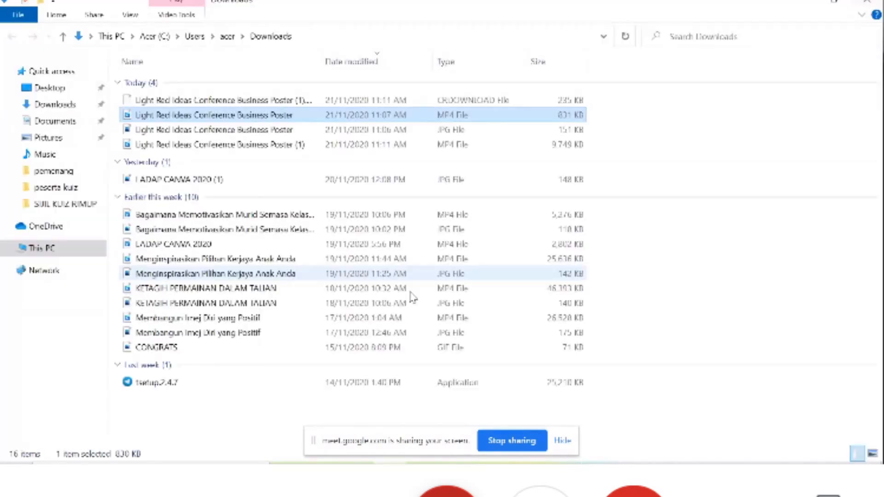
{"action": "double_click", "coordinate": [175, 131]}
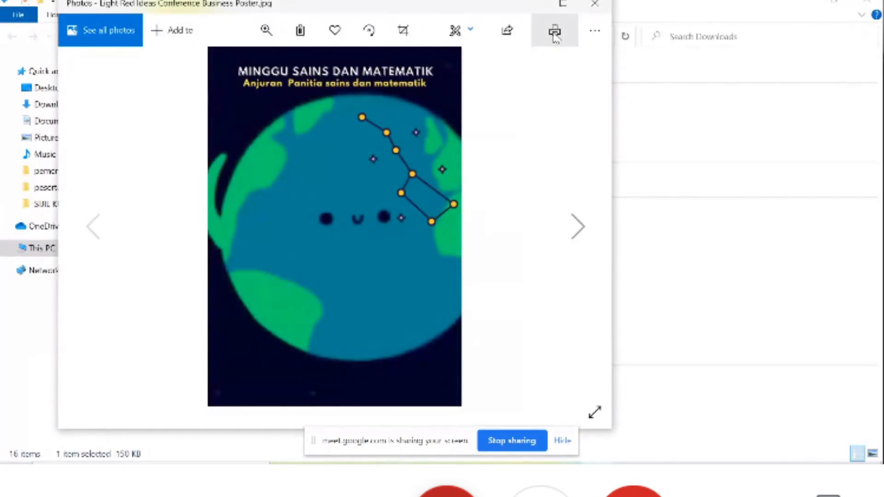
{"action": "left_click", "coordinate": [593, 7]}
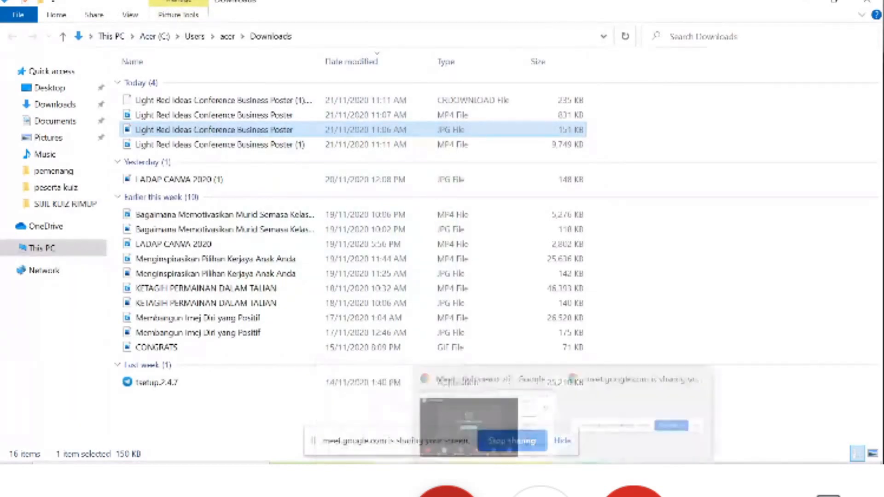
Return to the Canva design in the browser and look over its pages from page 1 downward
{"action": "left_click", "coordinate": [566, 474]}
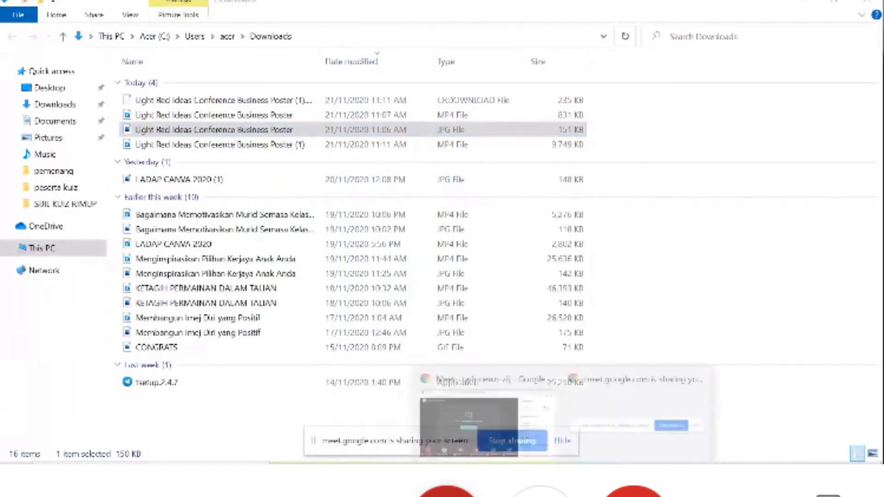
{"action": "left_click", "coordinate": [814, 2]}
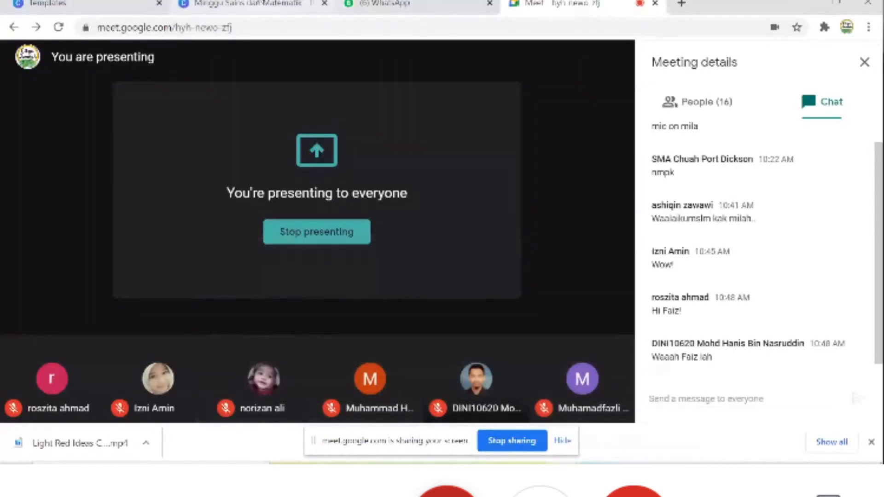
{"action": "left_click", "coordinate": [246, 2]}
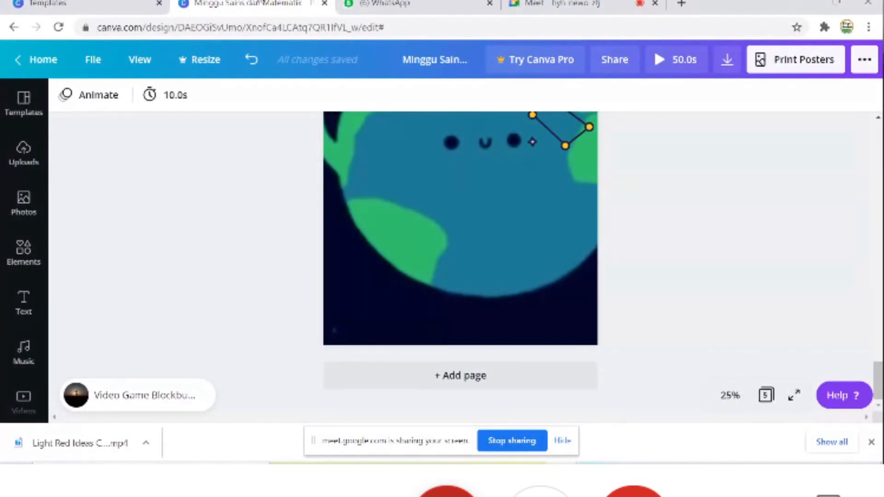
{"action": "left_click_drag", "start_coordinate": [877, 371], "coordinate": [877, 141]}
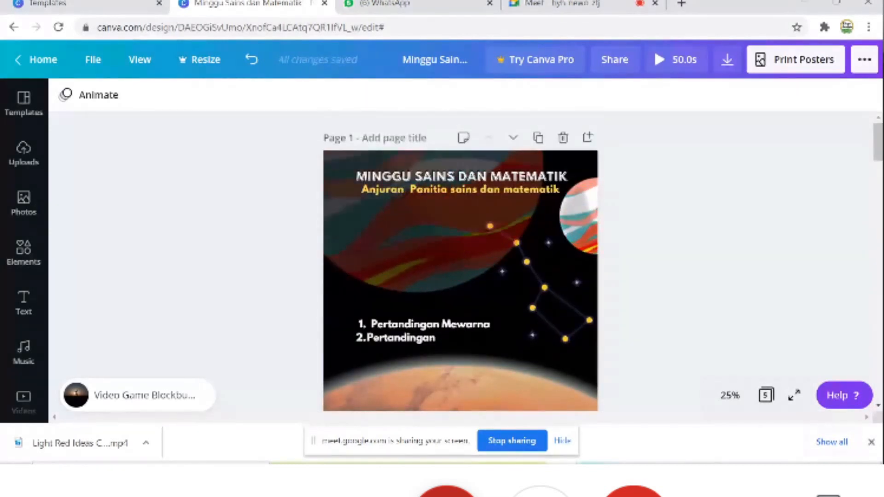
{"action": "scroll", "coordinate": [721, 209], "scroll_direction": "down", "scroll_amount": 15}
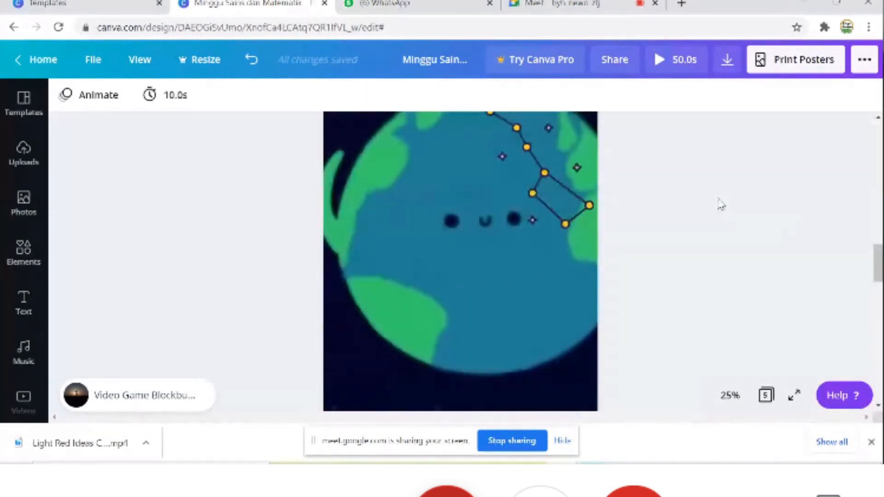
Look over the poster pages around page 3 and return to page 1
{"action": "scroll", "coordinate": [721, 203], "scroll_direction": "down", "scroll_amount": 5}
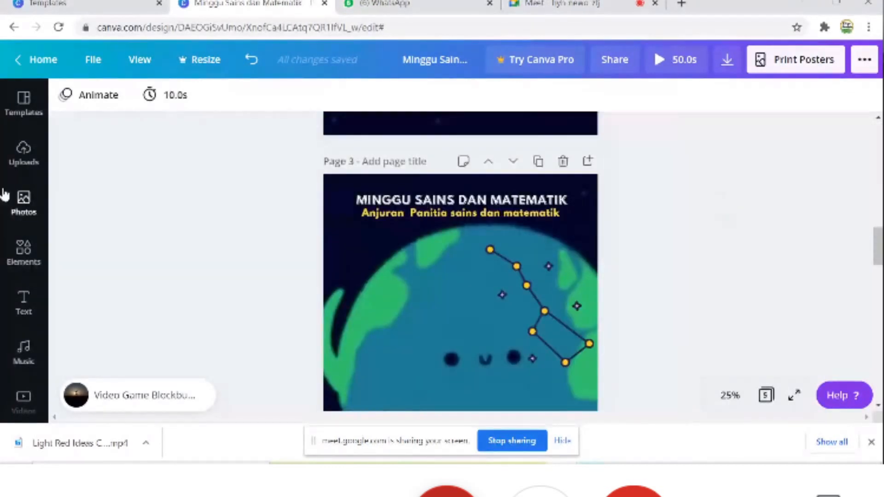
{"action": "scroll", "coordinate": [132, 203], "scroll_direction": "up", "scroll_amount": 2}
{"action": "scroll", "coordinate": [132, 203], "scroll_direction": "up", "scroll_amount": 15}
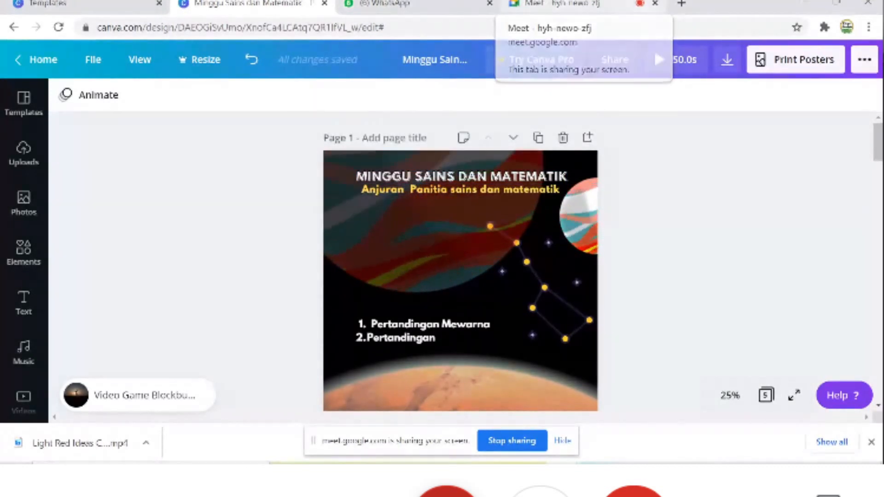
{"action": "scroll", "coordinate": [461, 267], "scroll_direction": "down", "scroll_amount": 1}
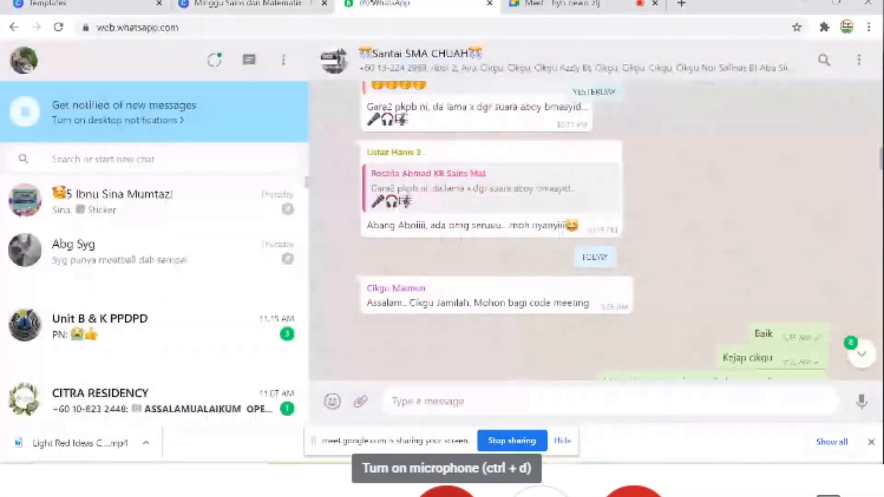
Unmute the microphone in the Google Meet call, mute it again after speaking and return to the Canva design
{"action": "left_click", "coordinate": [447, 493]}
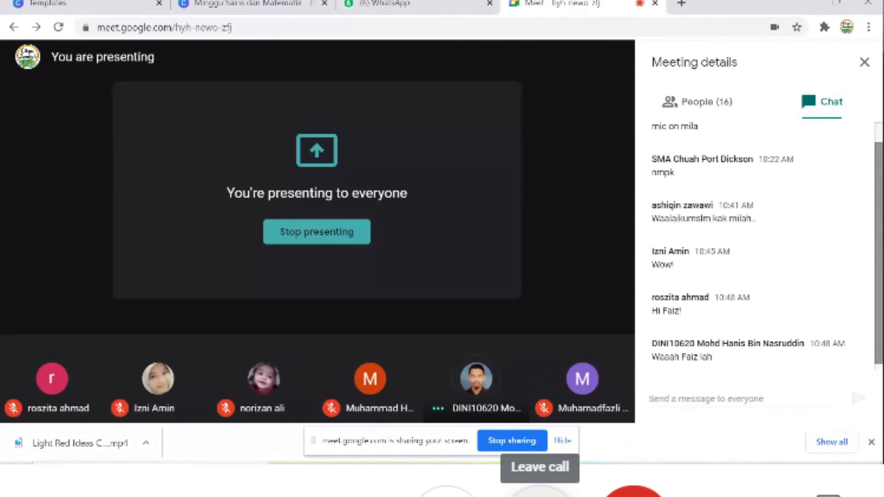
{"action": "left_click", "coordinate": [446, 495]}
{"action": "scroll", "coordinate": [759, 230], "scroll_direction": "up", "scroll_amount": 1}
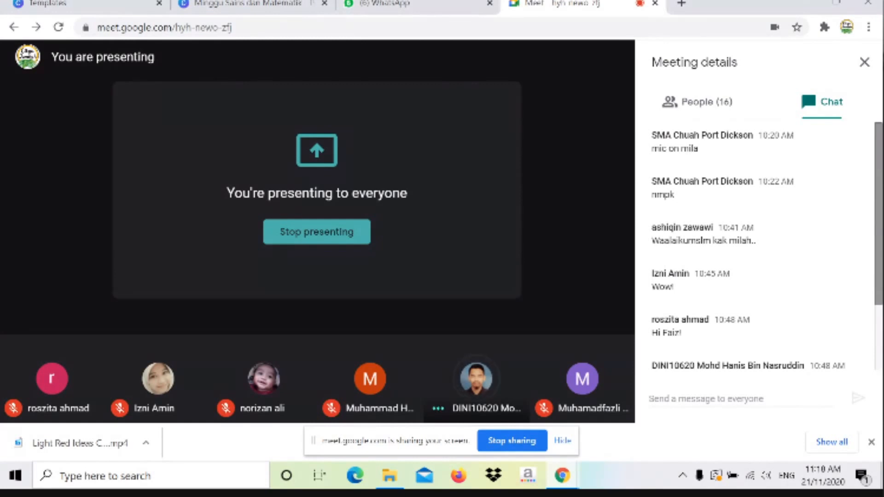
{"action": "left_click", "coordinate": [447, 493]}
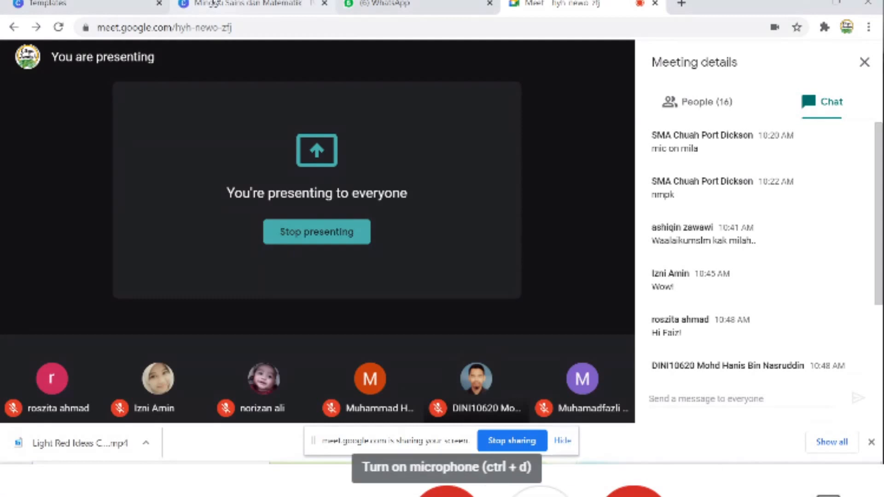
{"action": "left_click", "coordinate": [215, 4]}
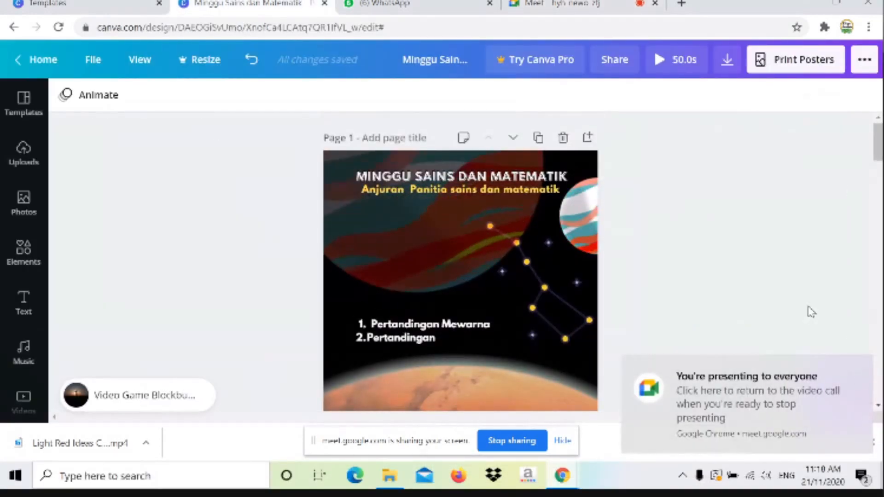
Try the Block, Fade, Tumble, Rise and Pan animations on page 1, with the zoom set to 10%
{"action": "mouse_move", "coordinate": [878, 143]}
{"action": "left_mouse_down"}
{"action": "mouse_move", "coordinate": [877, 380]}
{"action": "mouse_move", "coordinate": [878, 143]}
{"action": "left_mouse_up"}
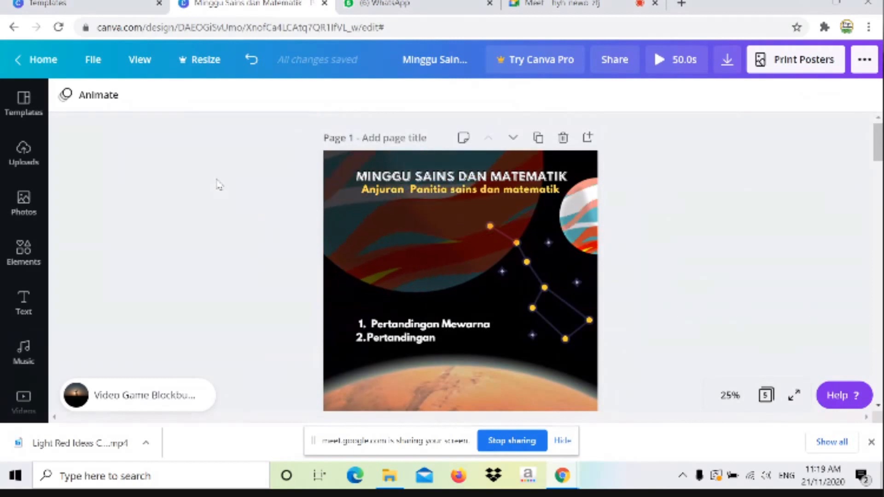
{"action": "left_click", "coordinate": [102, 95]}
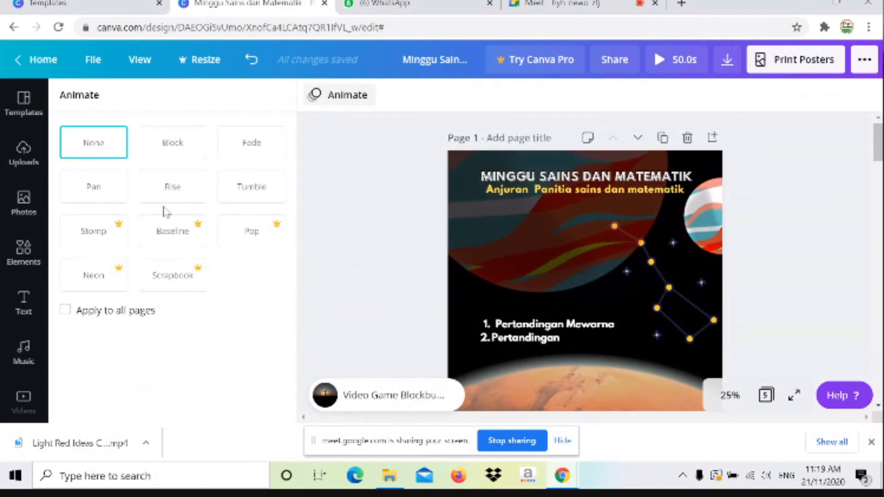
{"action": "left_click", "coordinate": [186, 153]}
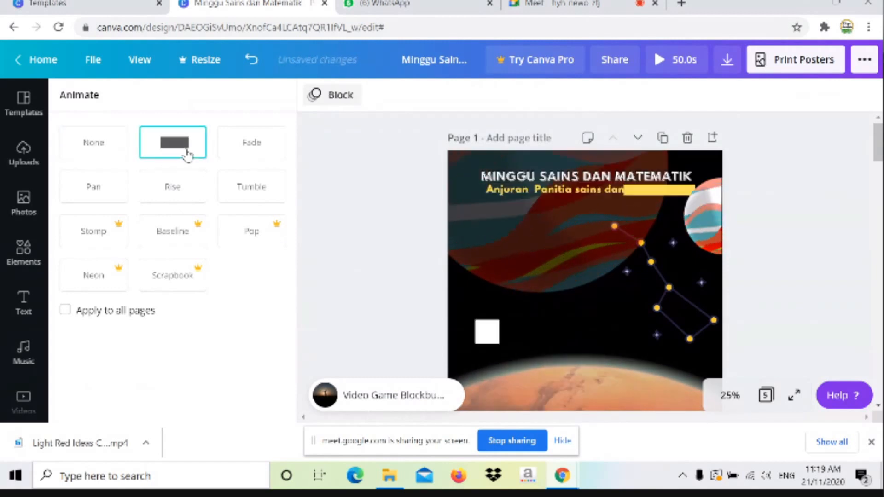
{"action": "left_click", "coordinate": [240, 155]}
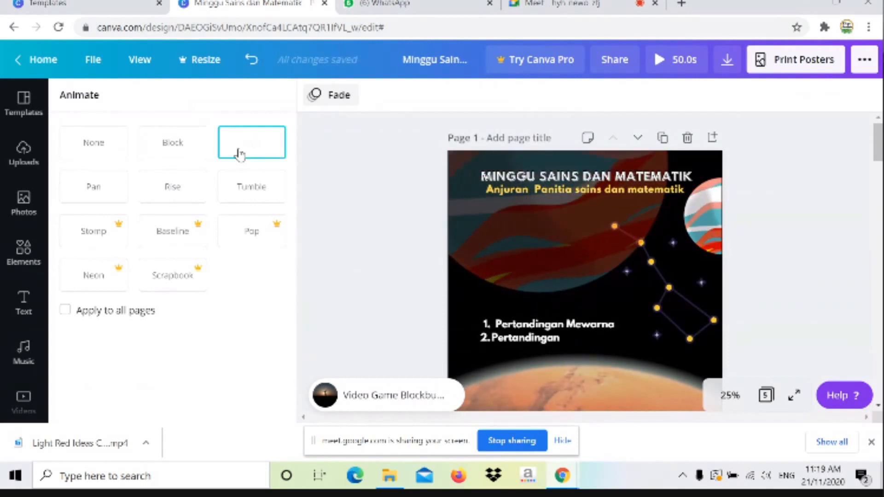
{"action": "left_click", "coordinate": [254, 190]}
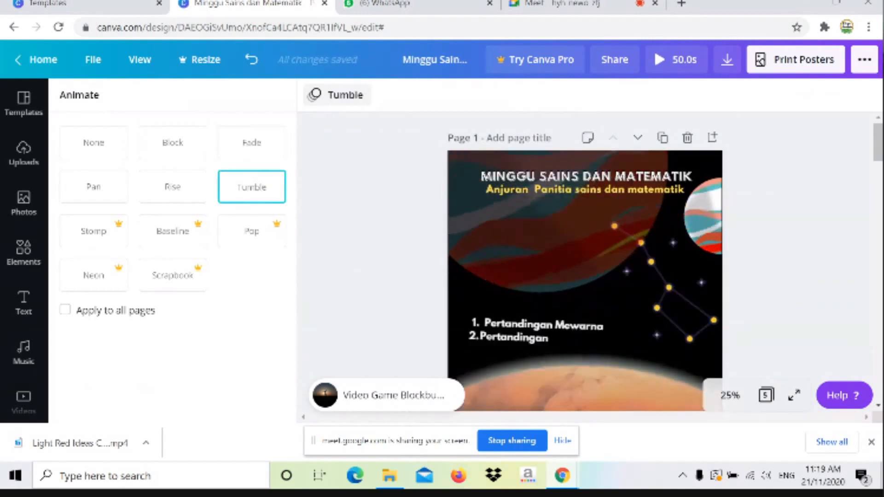
{"action": "left_click", "coordinate": [730, 395]}
{"action": "left_click", "coordinate": [718, 290]}
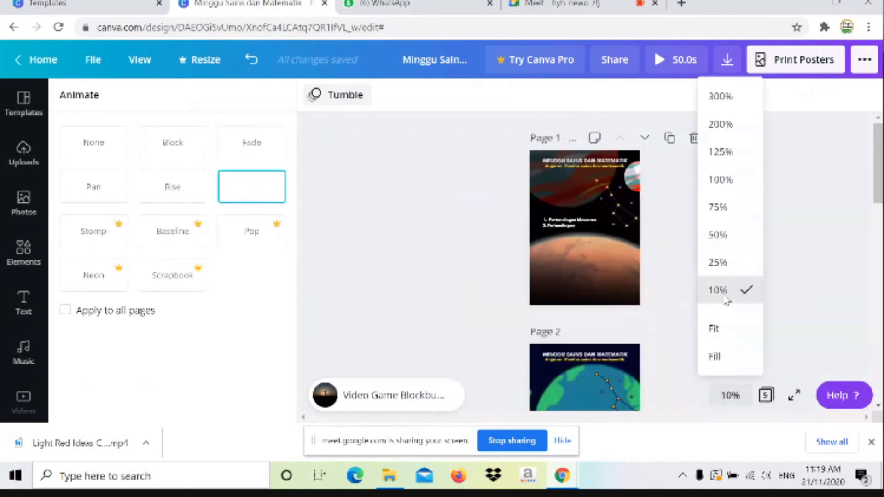
{"action": "left_click", "coordinate": [173, 193]}
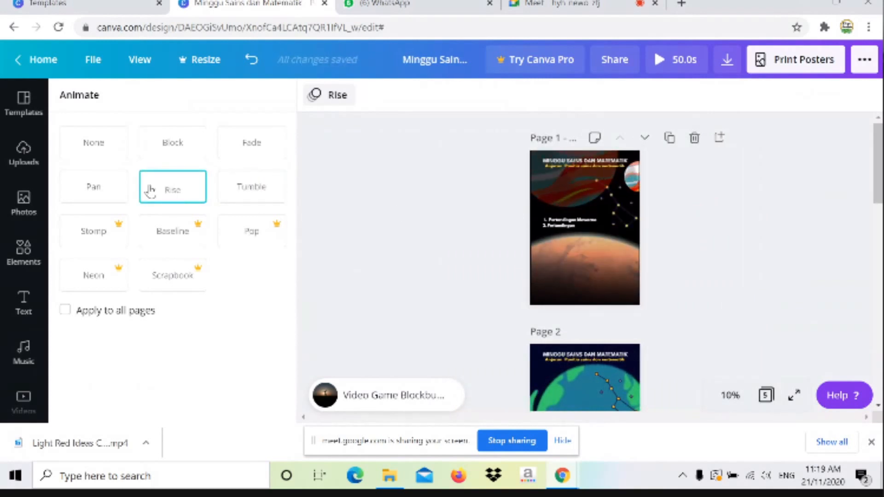
{"action": "left_click", "coordinate": [118, 196]}
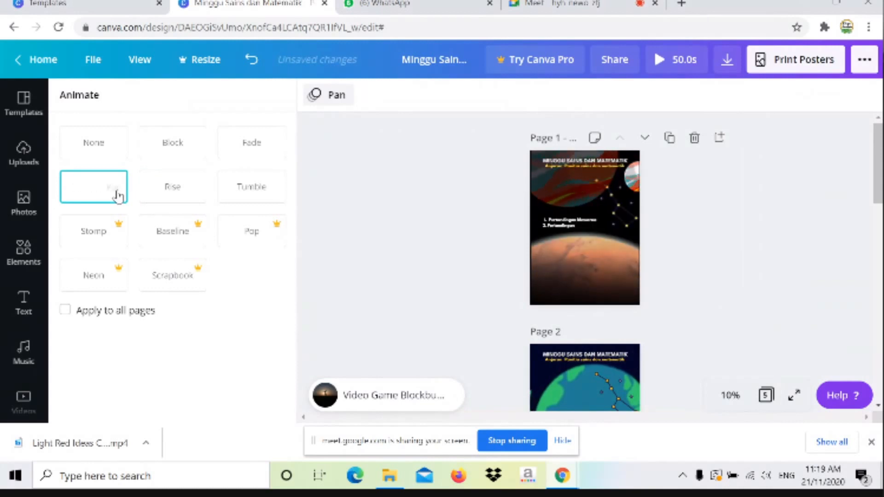
Try the premium Pop and Stomp animations on page 1, dismissing the Canva Pro trial offer each time
{"action": "left_click", "coordinate": [272, 228]}
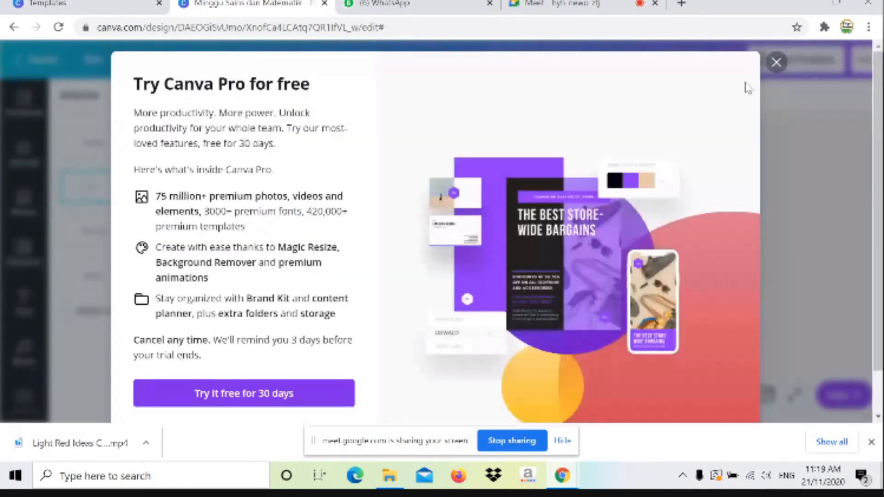
{"action": "left_click", "coordinate": [776, 64]}
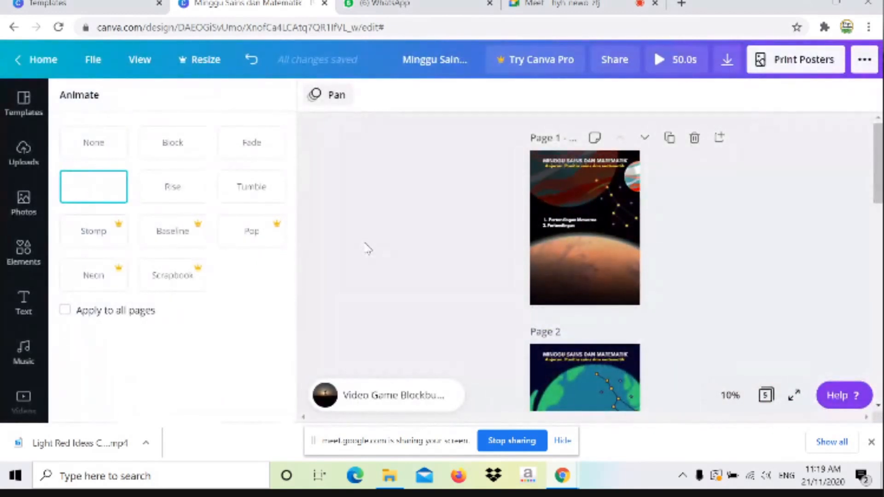
{"action": "left_click", "coordinate": [90, 238]}
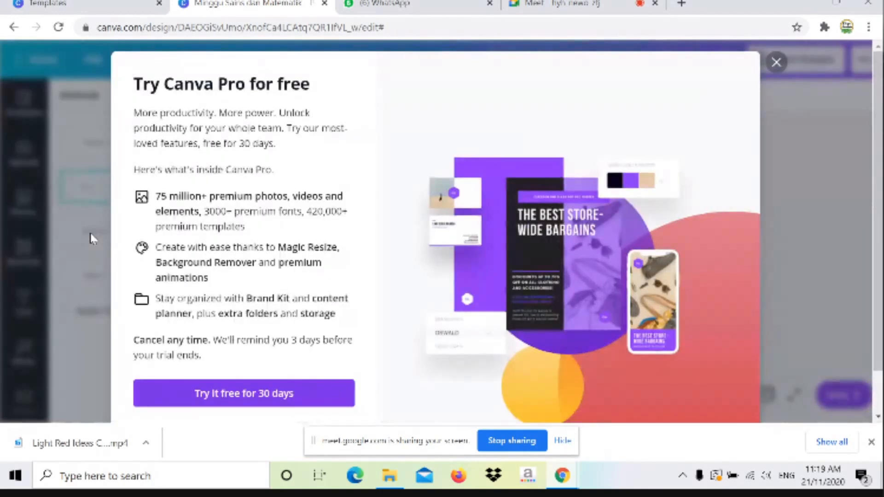
{"action": "left_click", "coordinate": [777, 63]}
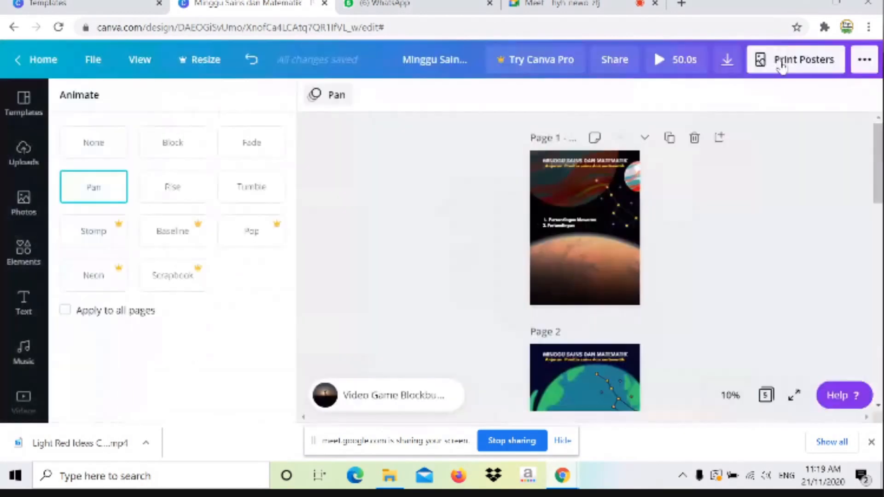
{"action": "left_click", "coordinate": [103, 240]}
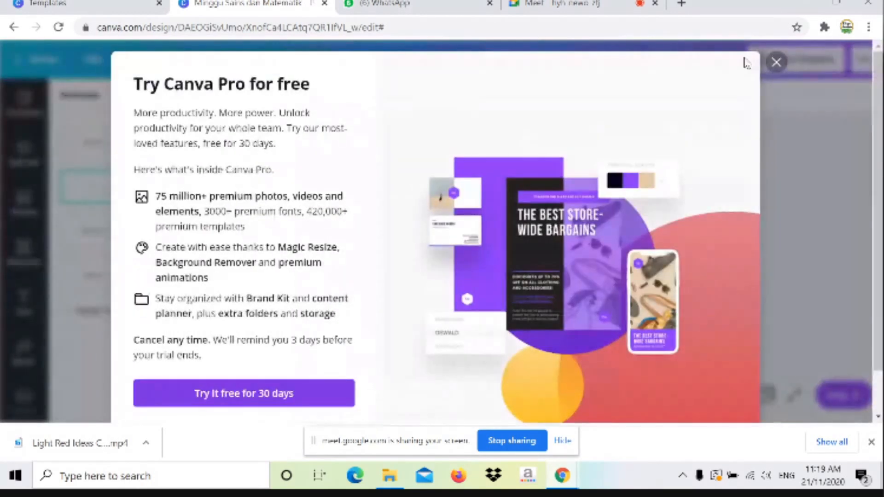
{"action": "left_click", "coordinate": [776, 63]}
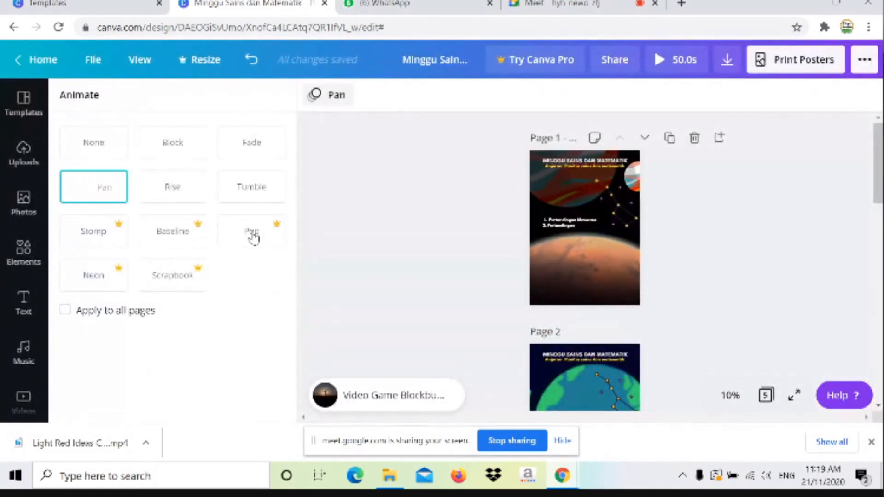
Compare the Tumble, Rise, Block and Fade animations on page 1 at the reduced zoom
{"action": "left_click", "coordinate": [253, 188]}
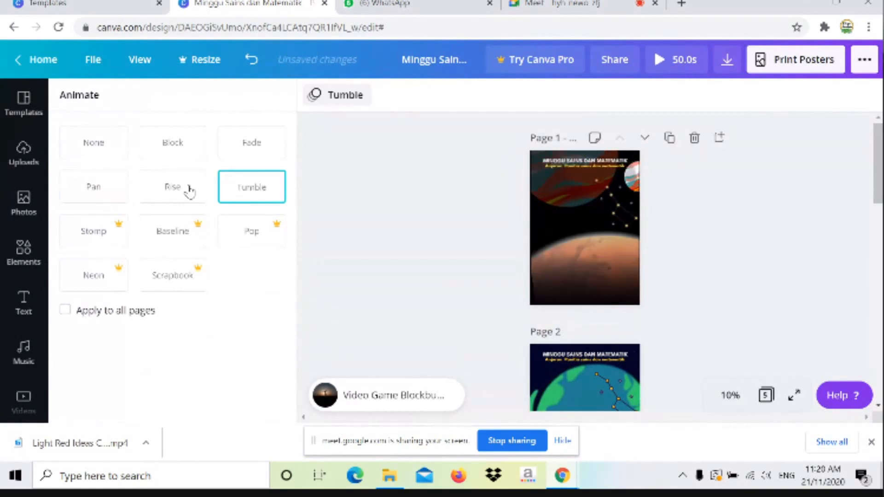
{"action": "left_click", "coordinate": [189, 190]}
{"action": "left_click", "coordinate": [188, 150]}
{"action": "left_click", "coordinate": [252, 144]}
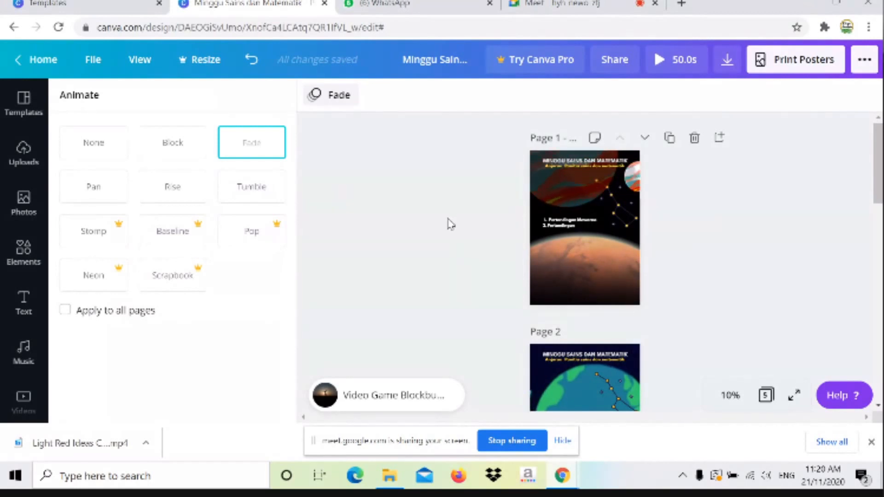
Apply the Tumble animation to all pages, check it on pages 4 and 5 and return to page 1
{"action": "left_click", "coordinate": [260, 189]}
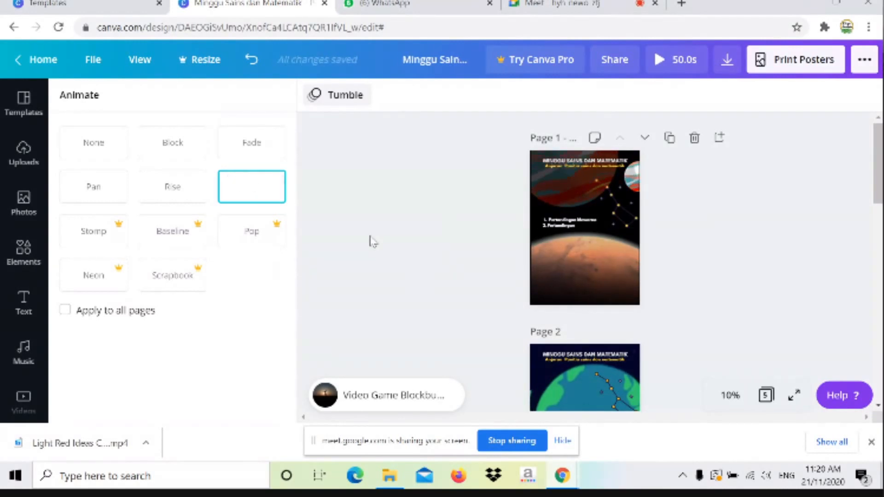
{"action": "left_click", "coordinate": [65, 311]}
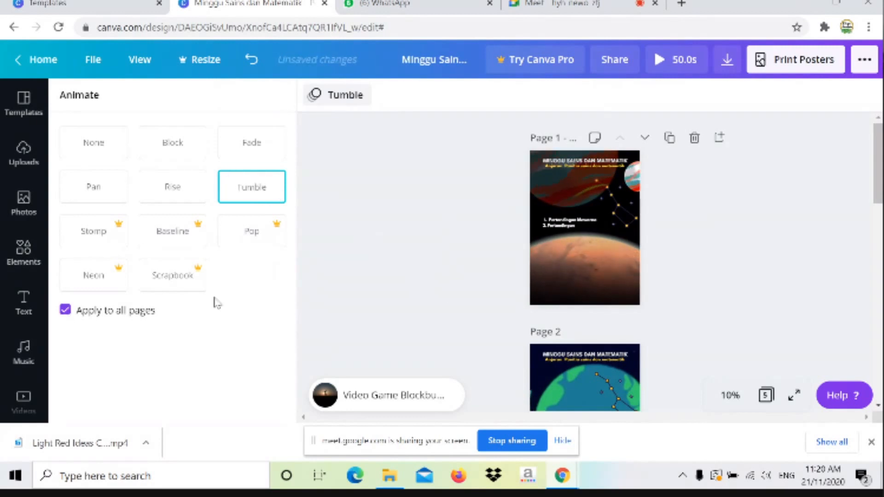
{"action": "scroll", "coordinate": [377, 293], "scroll_direction": "down", "scroll_amount": 10}
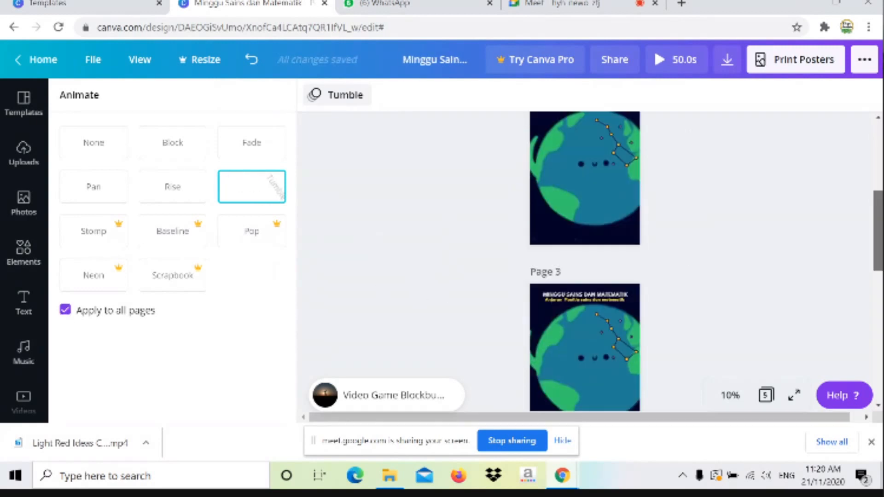
{"action": "left_click", "coordinate": [510, 239]}
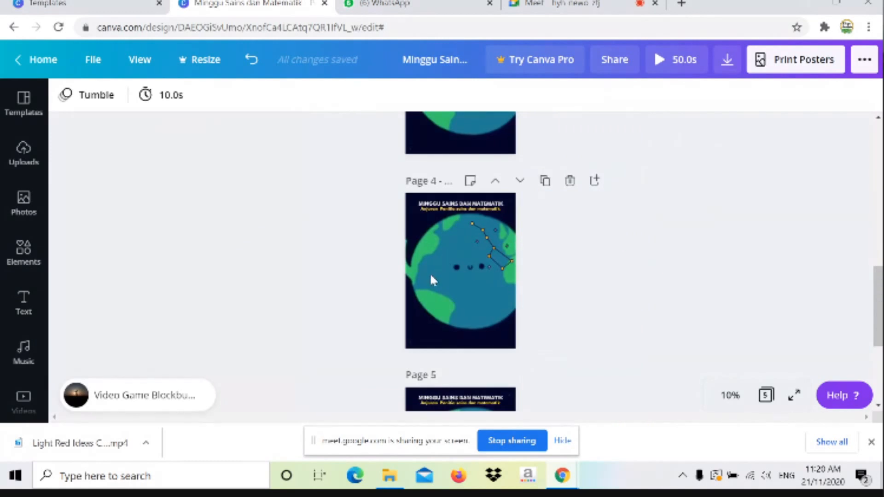
{"action": "left_click", "coordinate": [419, 230]}
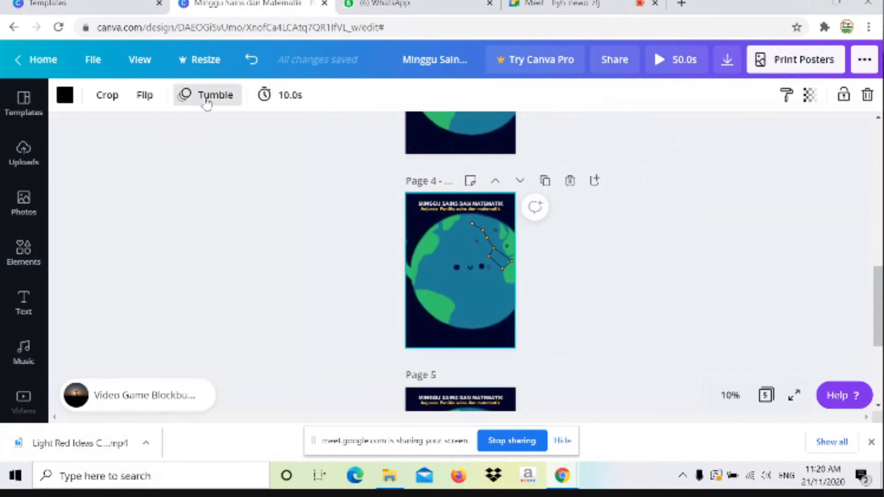
{"action": "left_click", "coordinate": [411, 390]}
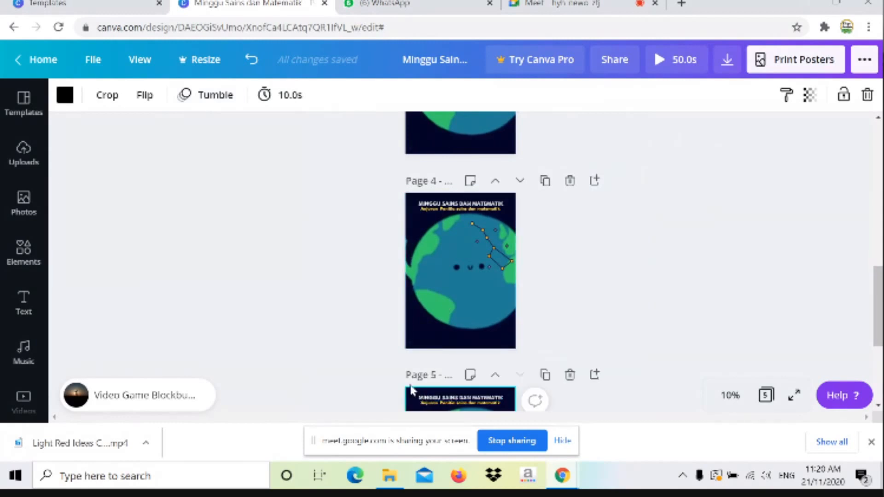
{"action": "left_click", "coordinate": [226, 94]}
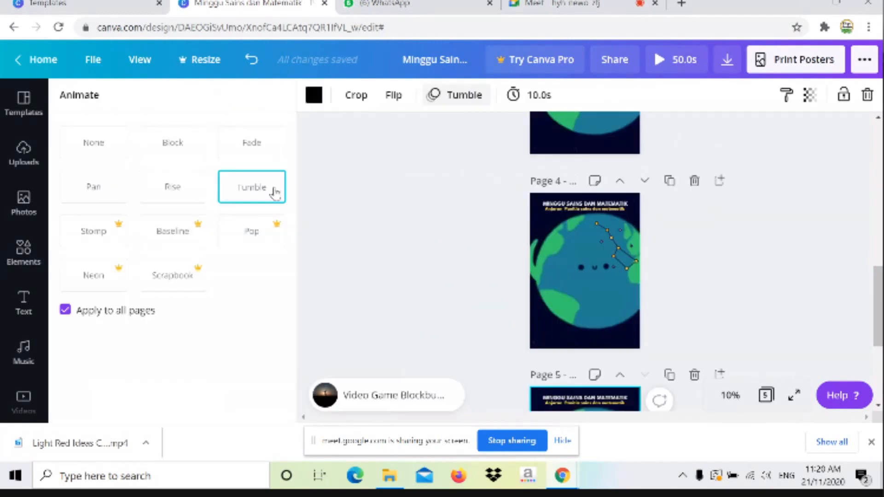
{"action": "scroll", "coordinate": [585, 267], "scroll_direction": "down", "scroll_amount": 2}
{"action": "left_click_drag", "start_coordinate": [878, 341], "coordinate": [878, 159]}
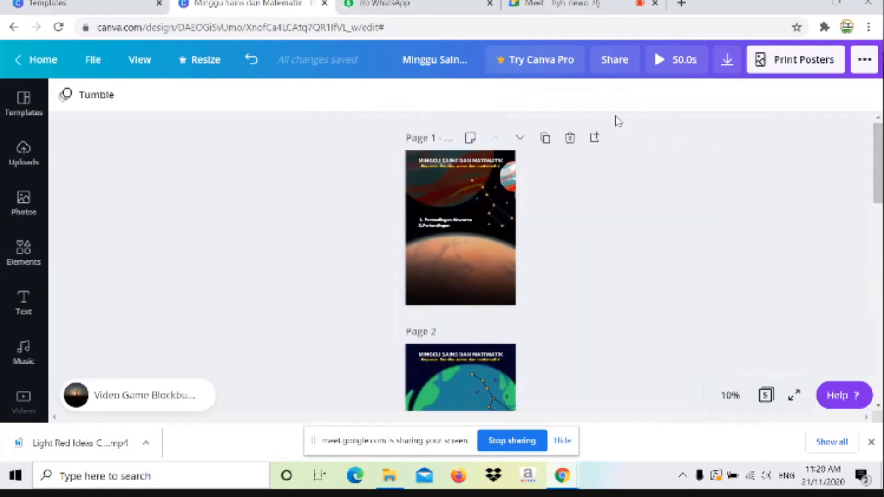
Replace the animation on all pages with Block, starting from page 1, and check page 2
{"action": "left_click", "coordinate": [409, 193]}
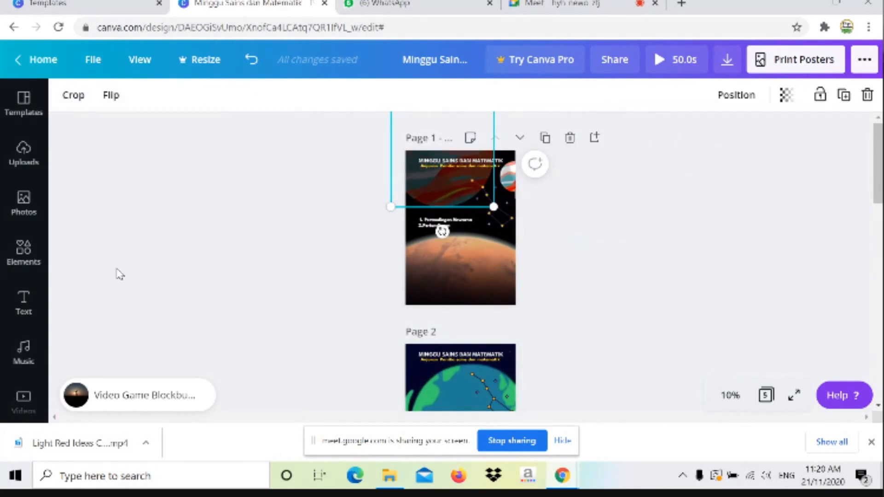
{"action": "left_click", "coordinate": [247, 242]}
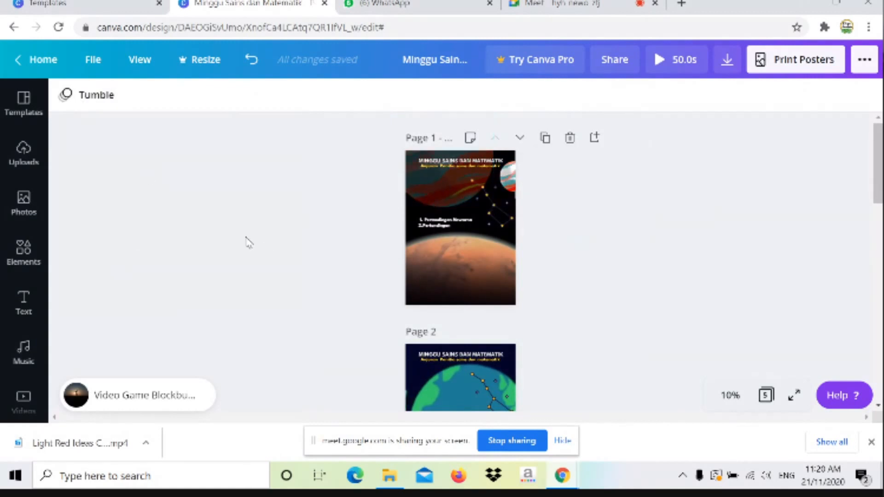
{"action": "left_click", "coordinate": [103, 98]}
{"action": "left_click", "coordinate": [173, 148]}
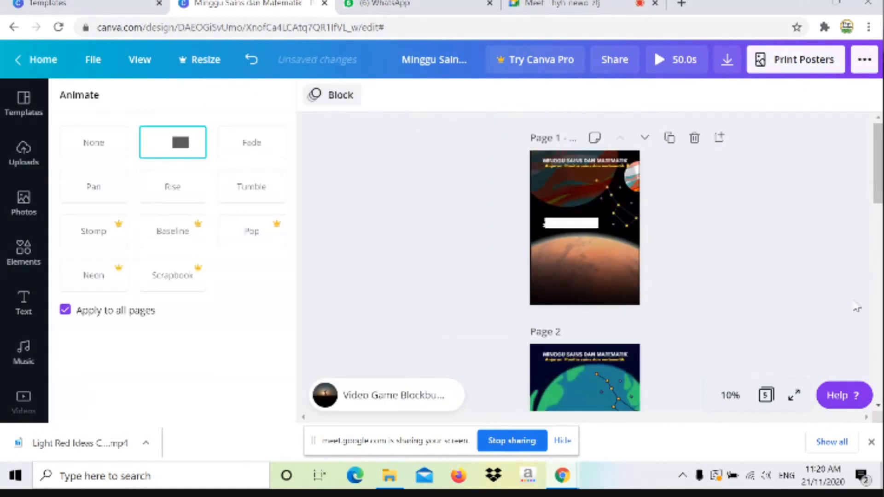
{"action": "scroll", "coordinate": [849, 293], "scroll_direction": "down", "scroll_amount": 5}
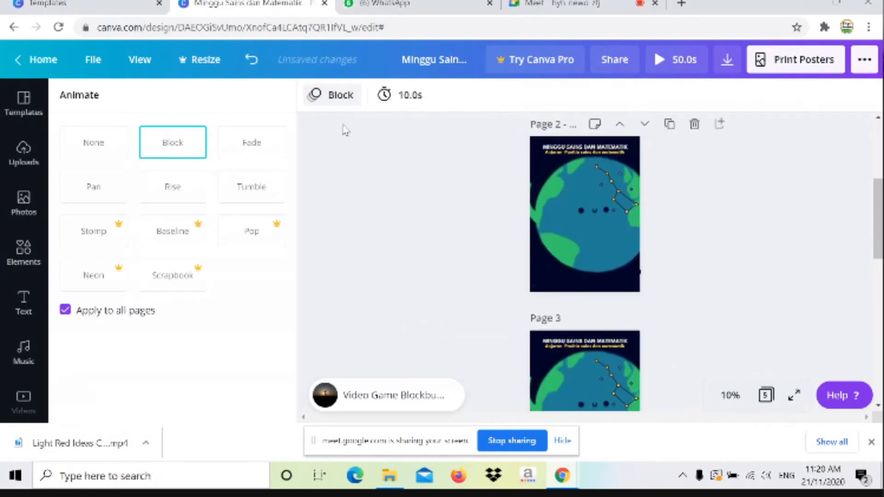
Turn off applying to all pages and set the Rise animation on page 2 only
{"action": "left_click", "coordinate": [64, 311]}
{"action": "left_click", "coordinate": [174, 189]}
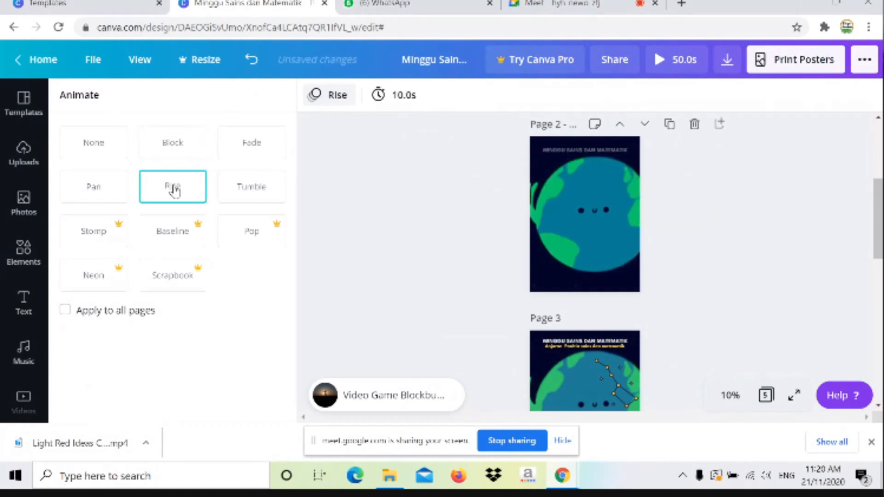
{"action": "scroll", "coordinate": [849, 271], "scroll_direction": "down", "scroll_amount": 3}
{"action": "left_click_drag", "start_coordinate": [878, 251], "coordinate": [878, 271]}
{"action": "left_click", "coordinate": [508, 283]}
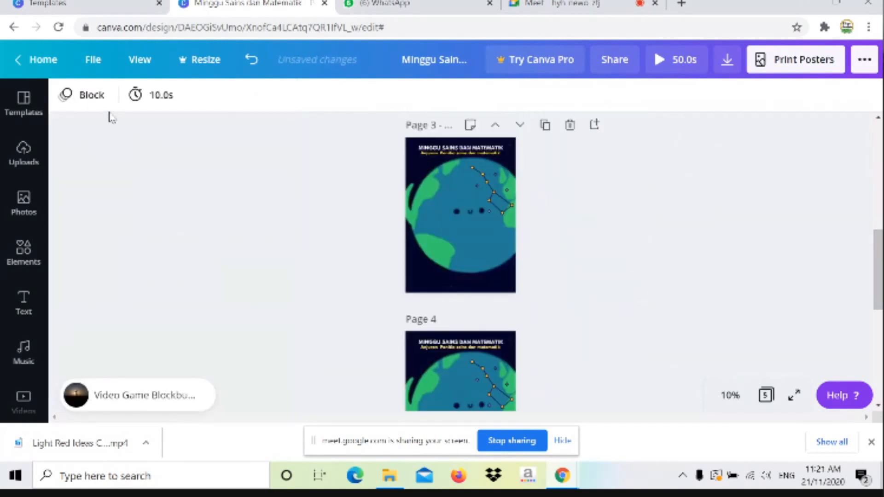
Set the Pan animation on page 3 only, check page 4 and return to page 1
{"action": "left_click", "coordinate": [91, 94]}
{"action": "left_click", "coordinate": [105, 188]}
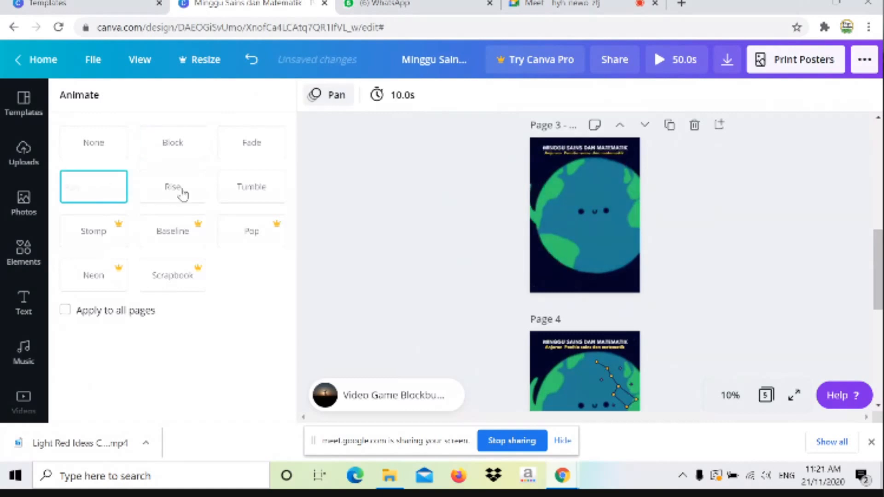
{"action": "scroll", "coordinate": [534, 331], "scroll_direction": "down", "scroll_amount": 3}
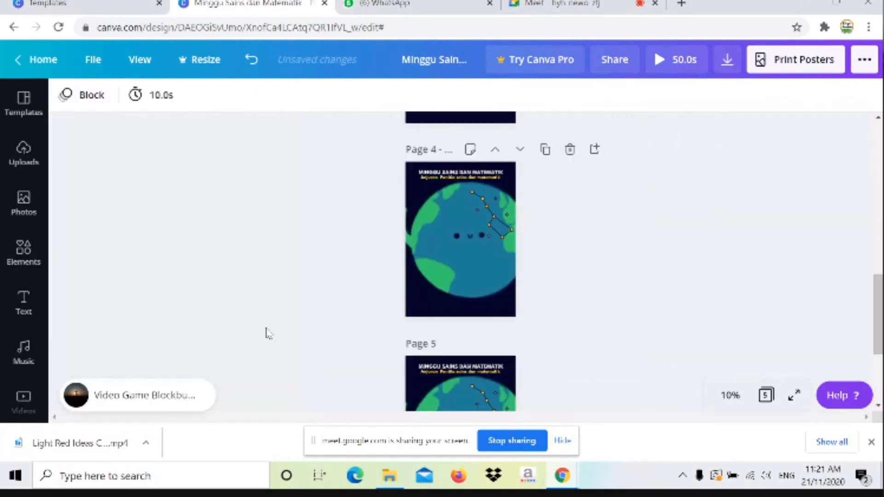
{"action": "left_click_drag", "start_coordinate": [878, 299], "coordinate": [878, 149]}
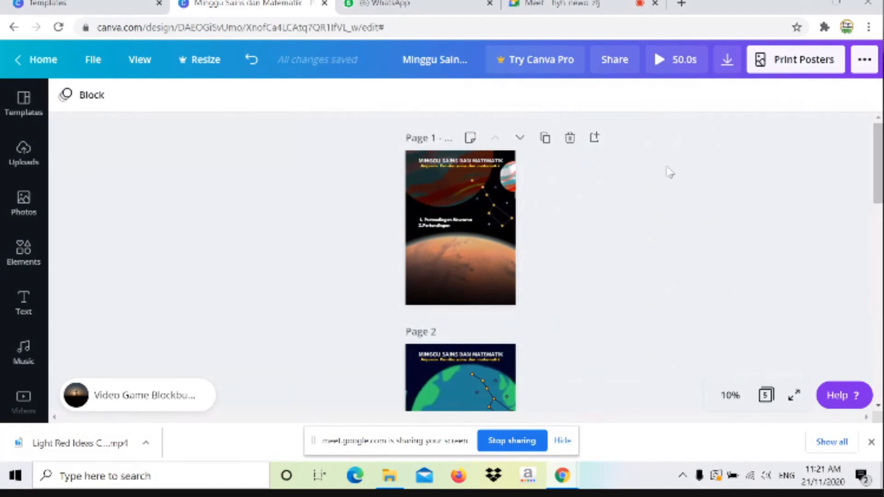
Switch to the Google Meet call and read through the meeting chat
{"action": "left_click", "coordinate": [567, 3]}
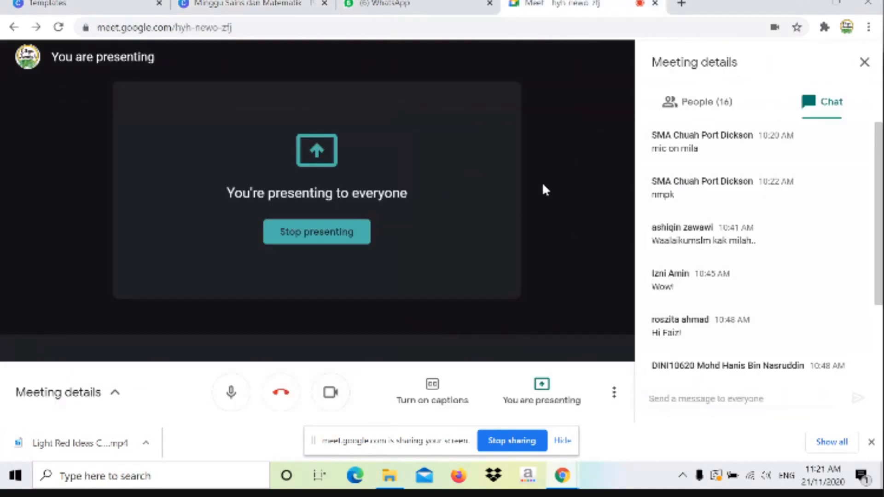
{"action": "left_click_drag", "start_coordinate": [882, 193], "coordinate": [881, 172]}
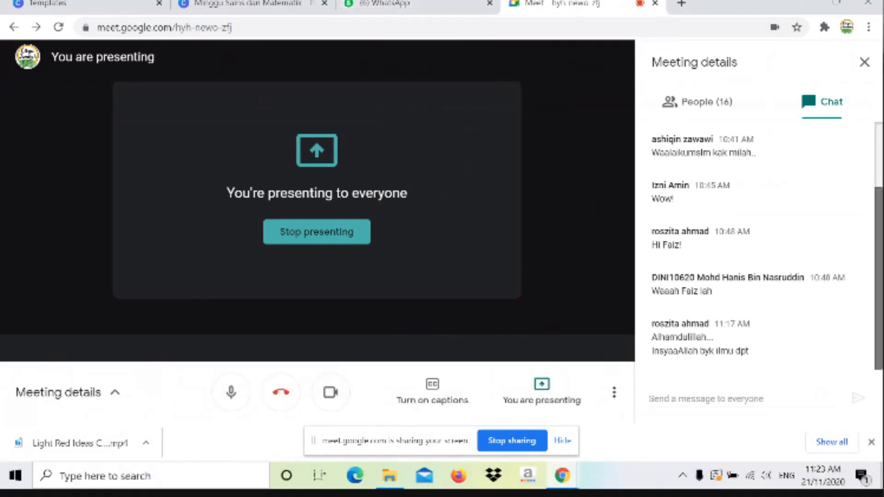
{"action": "scroll", "coordinate": [755, 246], "scroll_direction": "up", "scroll_amount": 2}
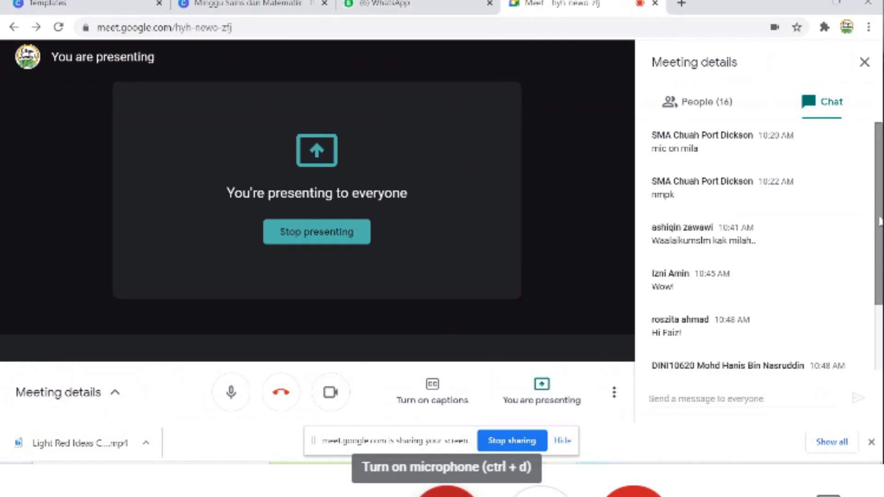
{"action": "scroll", "coordinate": [823, 184], "scroll_direction": "down", "scroll_amount": 2}
{"action": "scroll", "coordinate": [822, 184], "scroll_direction": "up", "scroll_amount": 2}
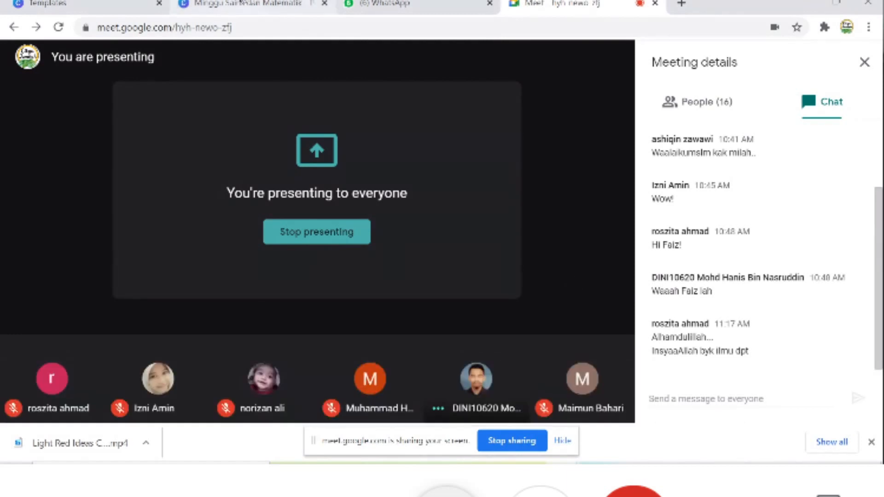
Return to the Canva poster, view the audio section of the uploads, and collapse the side panel again
{"action": "left_click", "coordinate": [253, 4]}
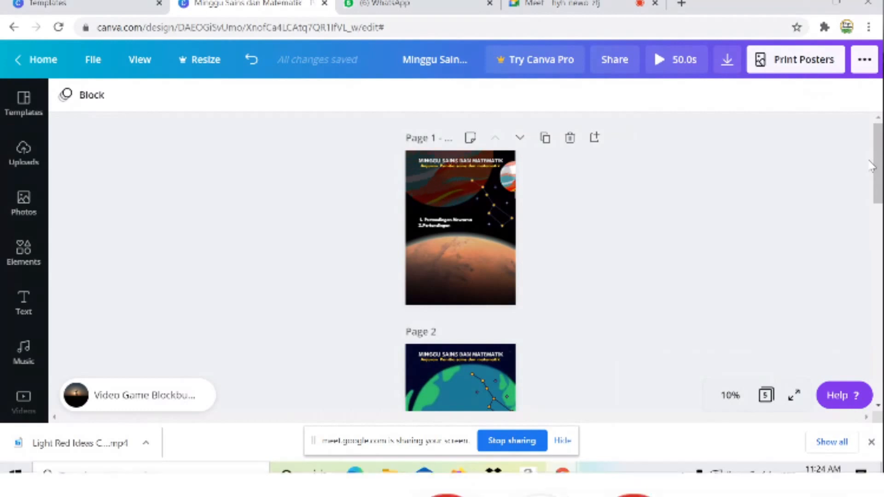
{"action": "left_click", "coordinate": [27, 155]}
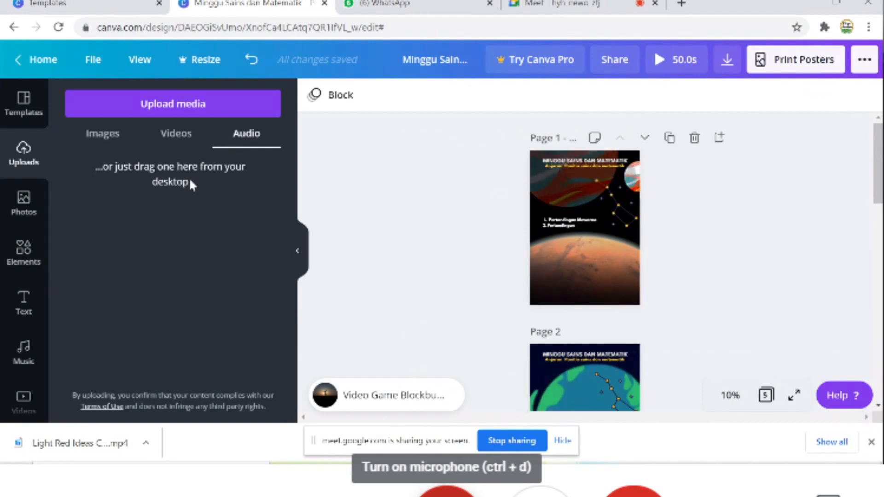
{"action": "key", "text": "ctrl+d"}
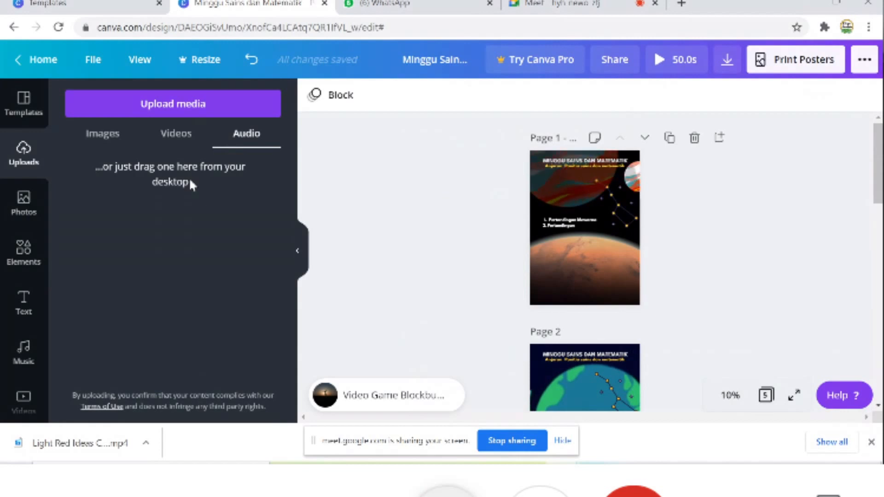
{"action": "key", "text": "ctrl+d"}
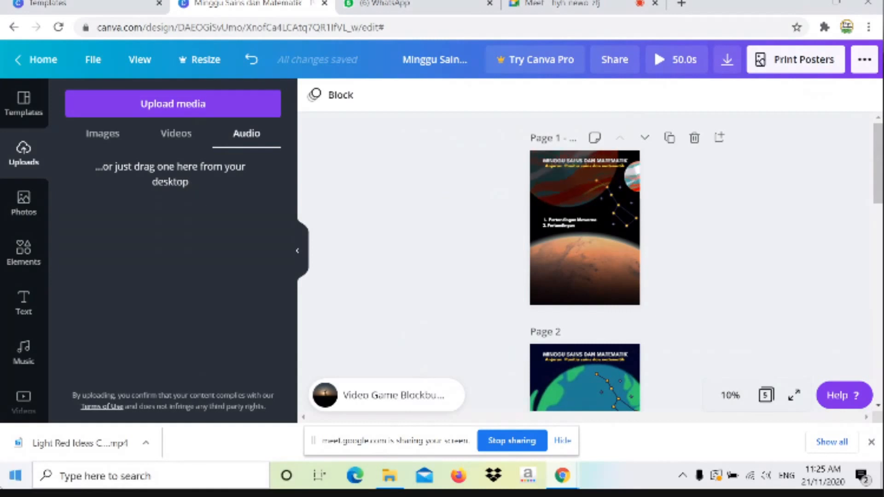
{"action": "left_click", "coordinate": [300, 260]}
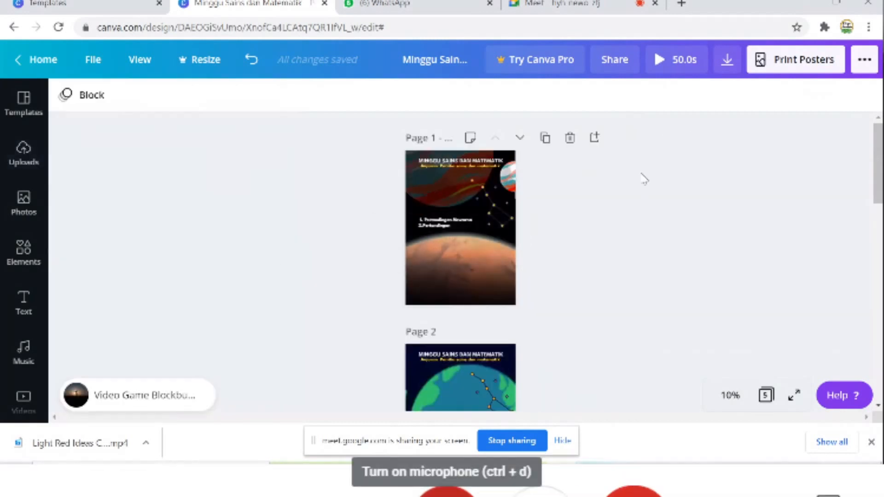
{"action": "mouse_move", "coordinate": [878, 189]}
{"action": "left_mouse_down"}
{"action": "mouse_move", "coordinate": [878, 385]}
{"action": "mouse_move", "coordinate": [878, 184]}
{"action": "left_mouse_up"}
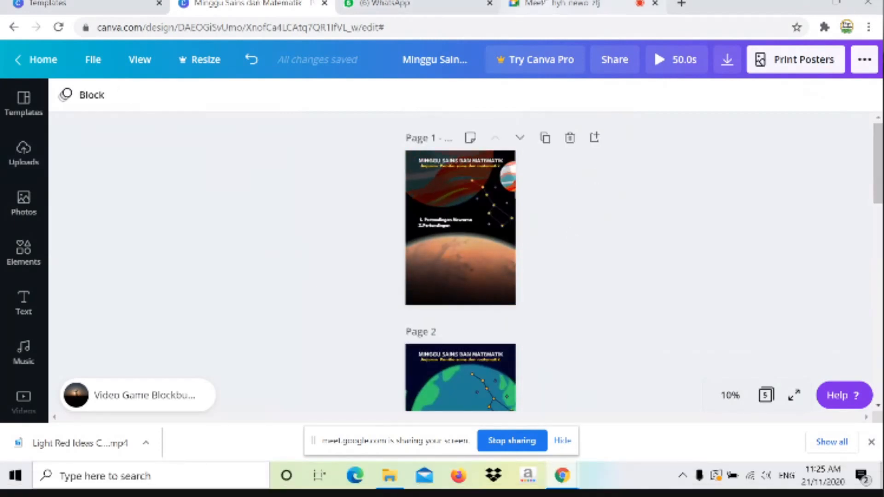
Go back to Google Meet and review the chat messages, glancing at the Canva poster in between
{"action": "left_click", "coordinate": [558, 5]}
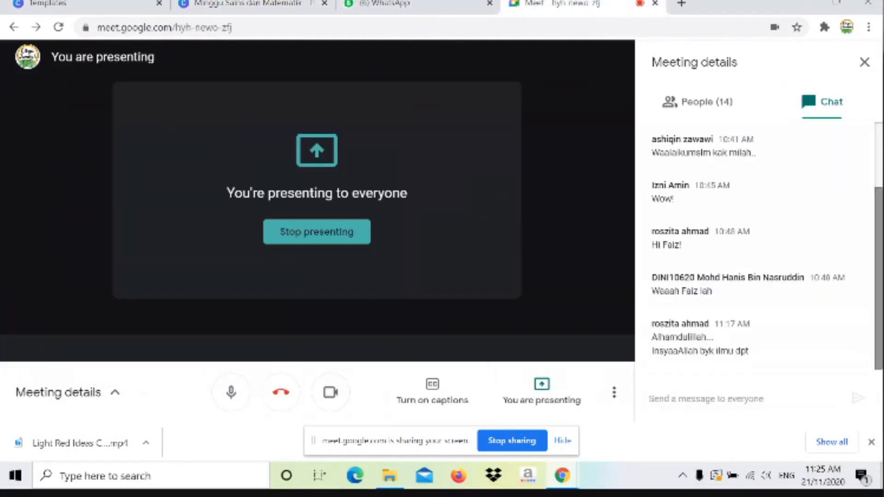
{"action": "scroll", "coordinate": [755, 248], "scroll_direction": "up", "scroll_amount": 2}
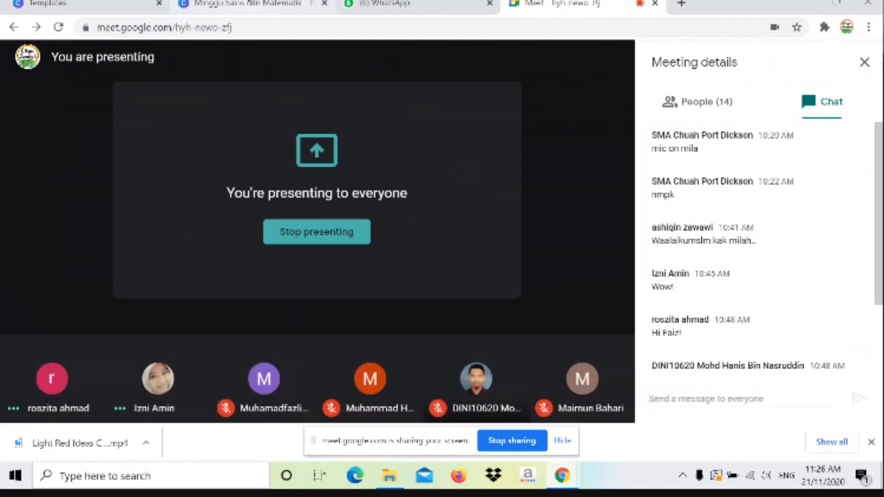
{"action": "left_click", "coordinate": [250, 2]}
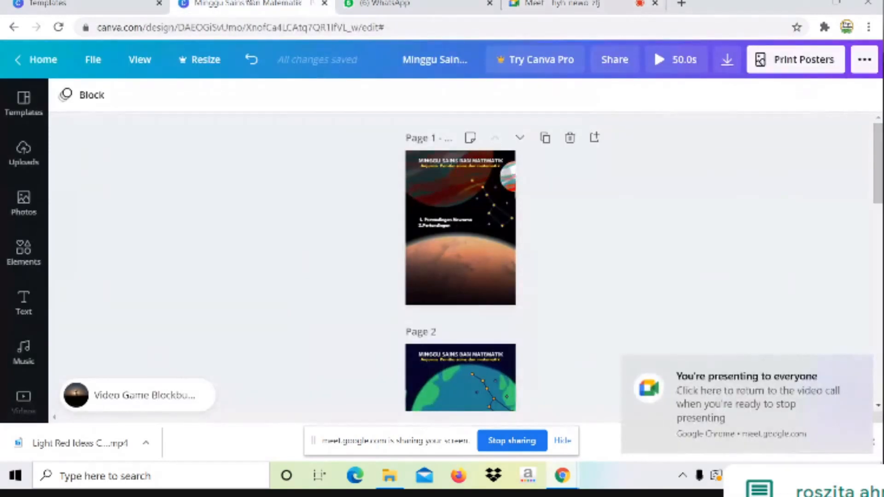
{"action": "left_click", "coordinate": [570, 3]}
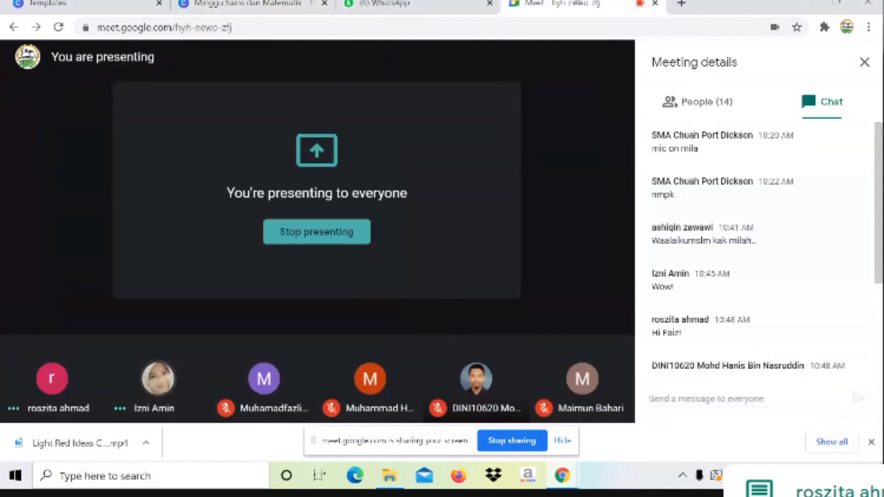
{"action": "mouse_move", "coordinate": [877, 246]}
{"action": "left_mouse_down"}
{"action": "mouse_move", "coordinate": [881, 337]}
{"action": "mouse_move", "coordinate": [880, 257]}
{"action": "left_mouse_up"}
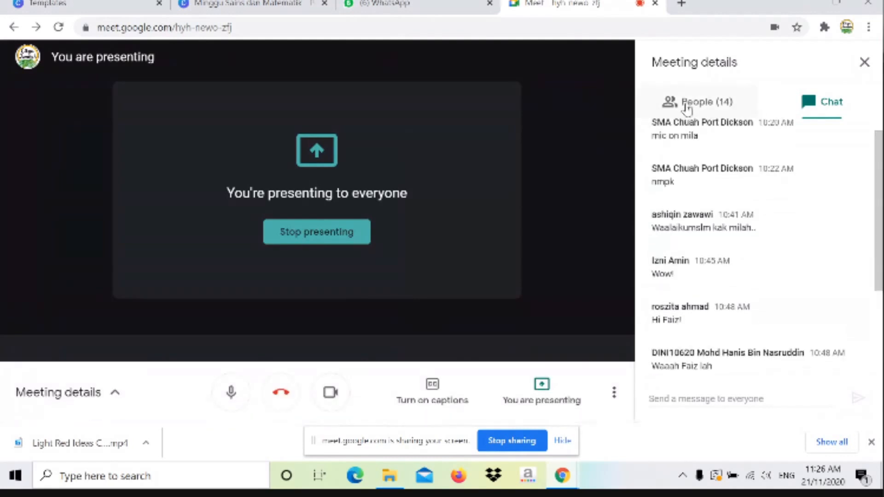
Show the participants of the Google Meet call and look through the whole list
{"action": "left_click", "coordinate": [687, 109]}
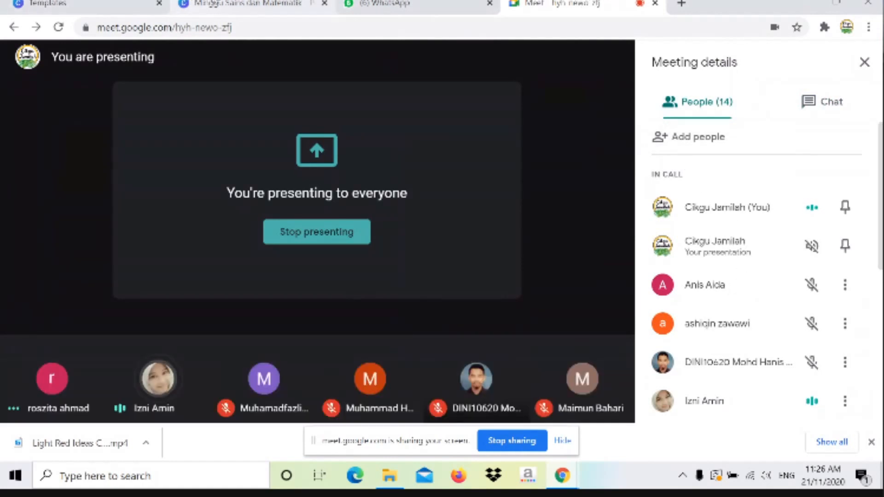
{"action": "left_click", "coordinate": [215, 4]}
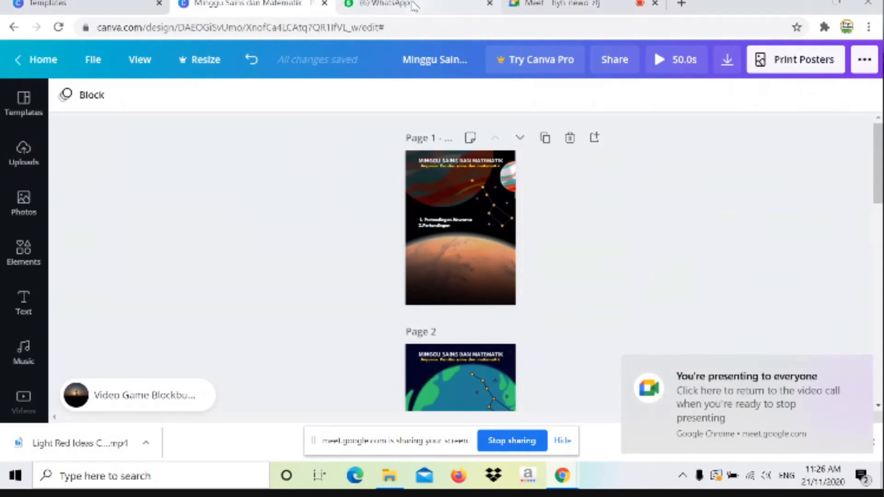
{"action": "key", "text": "ctrl+Tab"}
{"action": "key", "text": "ctrl+Tab"}
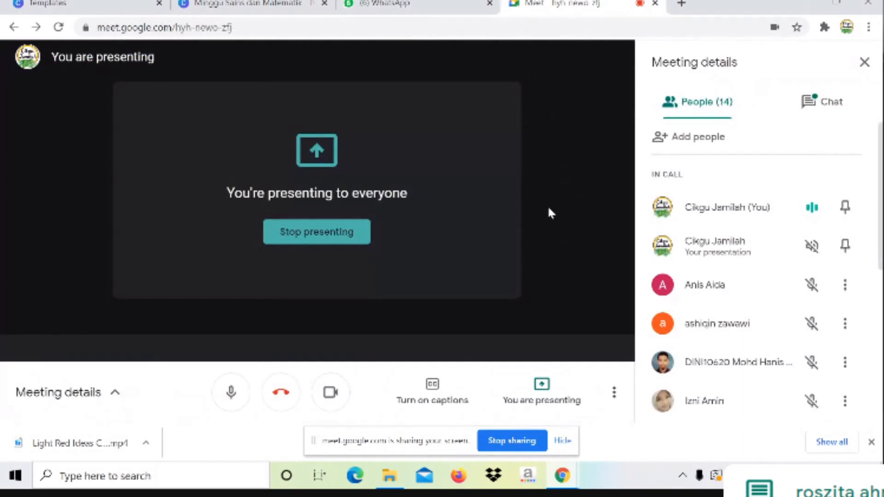
{"action": "scroll", "coordinate": [755, 276], "scroll_direction": "down", "scroll_amount": 7}
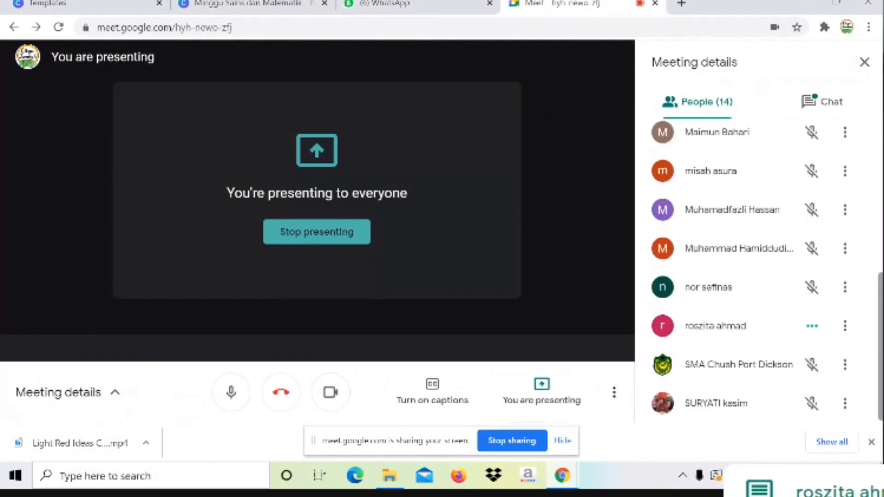
{"action": "scroll", "coordinate": [755, 272], "scroll_direction": "up", "scroll_amount": 8}
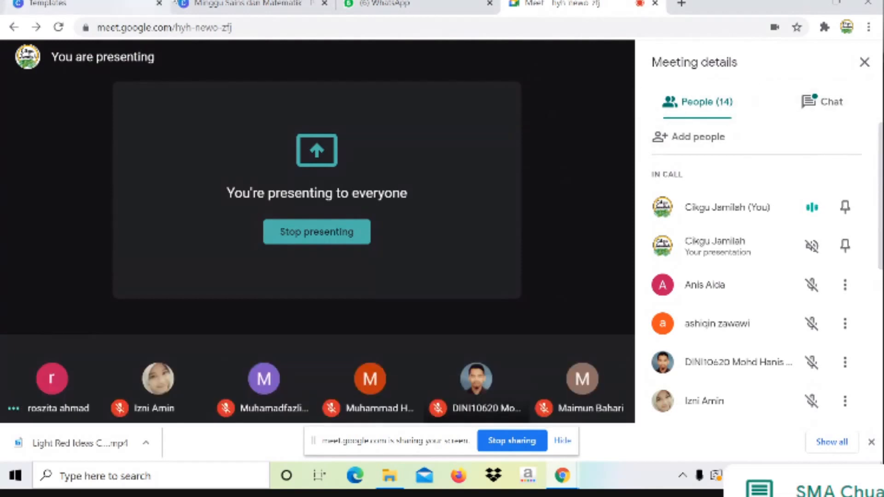
Switch to WhatsApp Web to view the Santai SMA CHUAH group chat, and return to Google Meet
{"action": "left_click", "coordinate": [405, 2]}
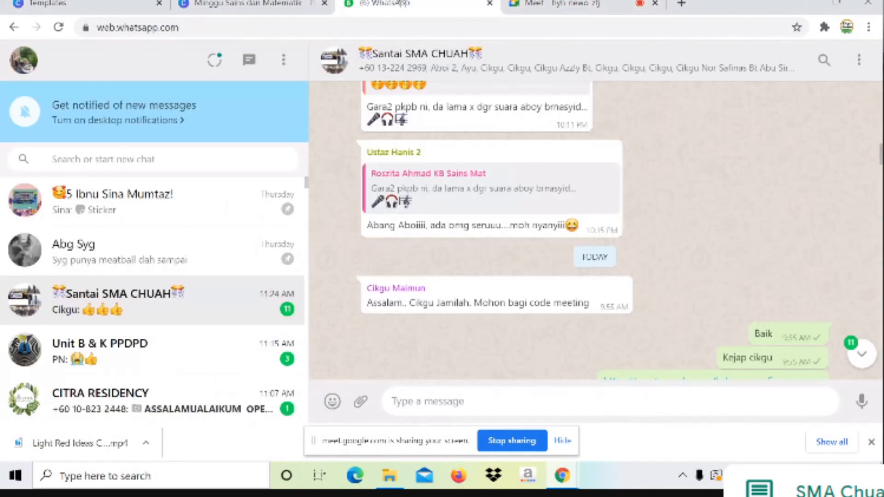
{"action": "left_click", "coordinate": [286, 3]}
{"action": "left_click", "coordinate": [394, 2]}
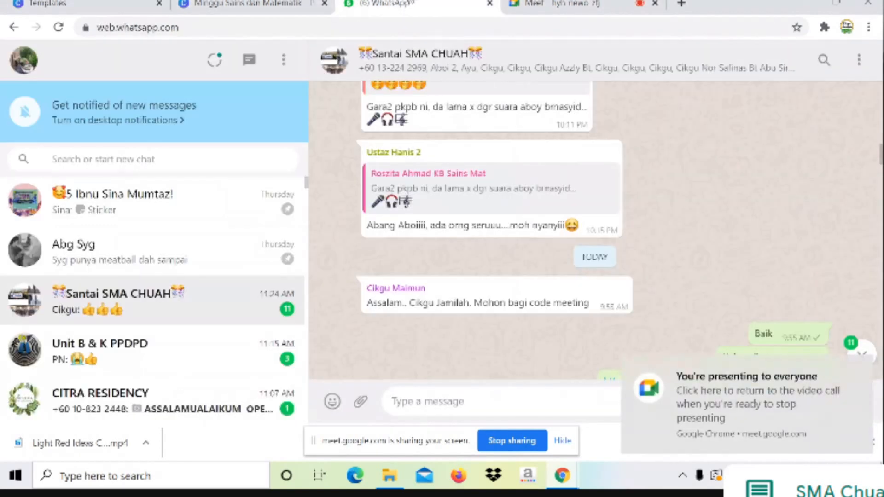
{"action": "left_click", "coordinate": [577, 7]}
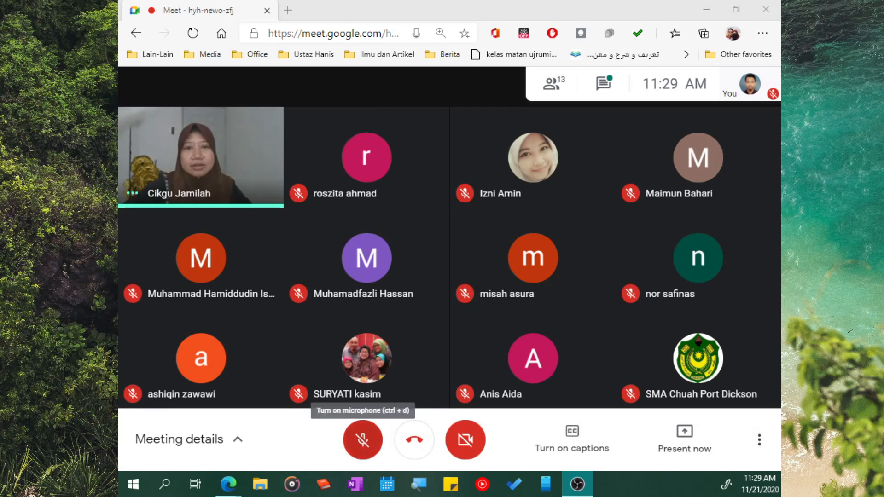
Unmute the microphone in the Google Meet call and mute it again
{"action": "left_click", "coordinate": [363, 440]}
{"action": "key", "text": "ctrl+d"}
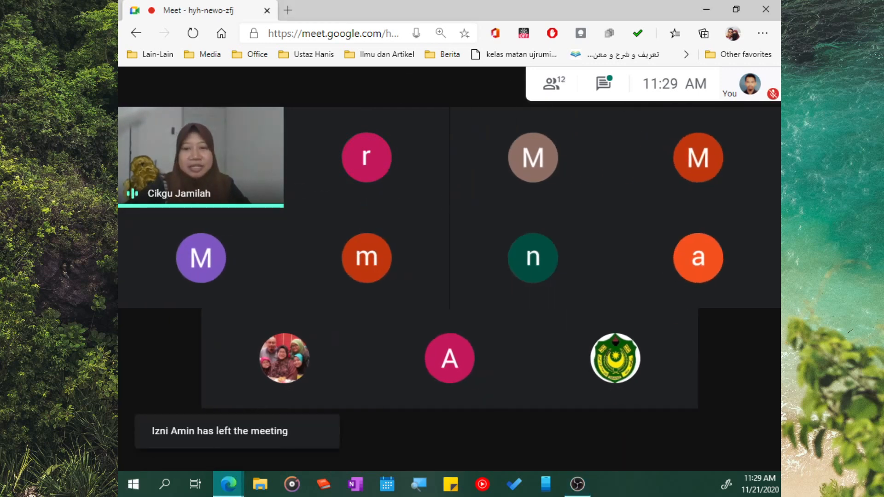